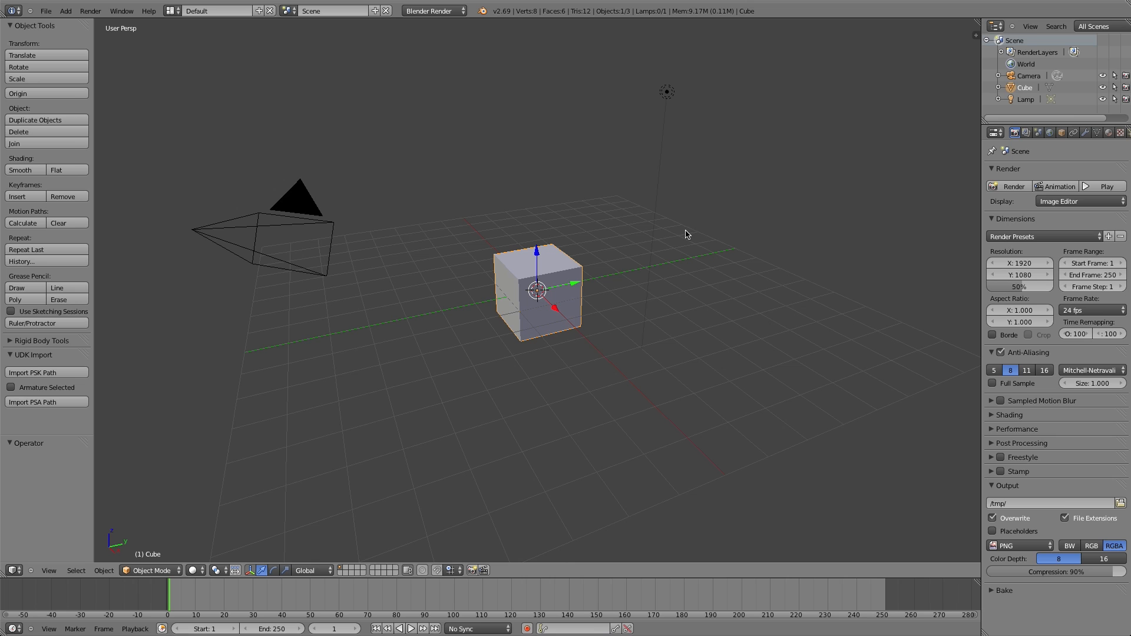
# Step: Move the default cube up about 0.716 units along the Z axis
pyautogui.moveTo(685, 234); pyautogui.dragTo(717, 228, button='middle')
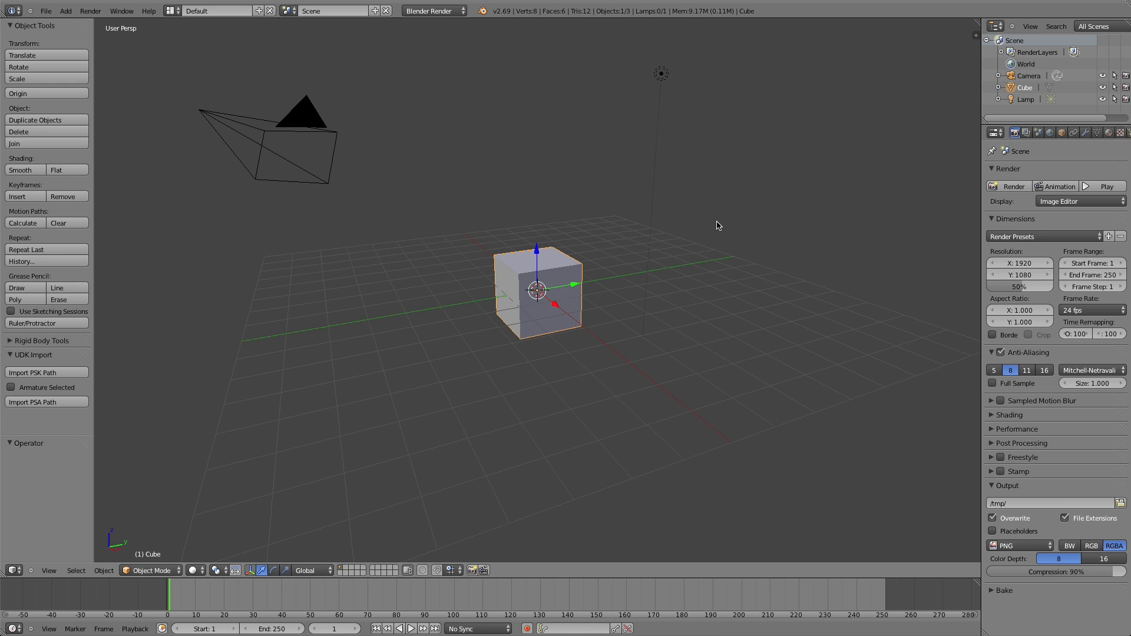
pyautogui.moveTo(604, 295); pyautogui.dragTo(543, 304, button='middle')
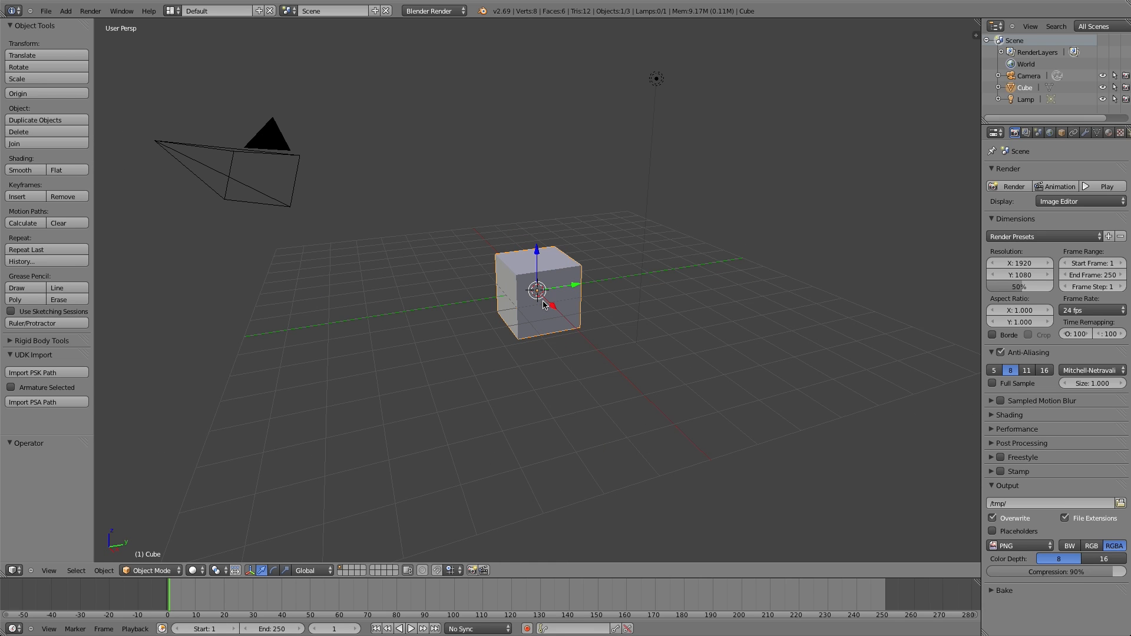
pyautogui.moveTo(542, 304); pyautogui.dragTo(566, 292, button='middle')
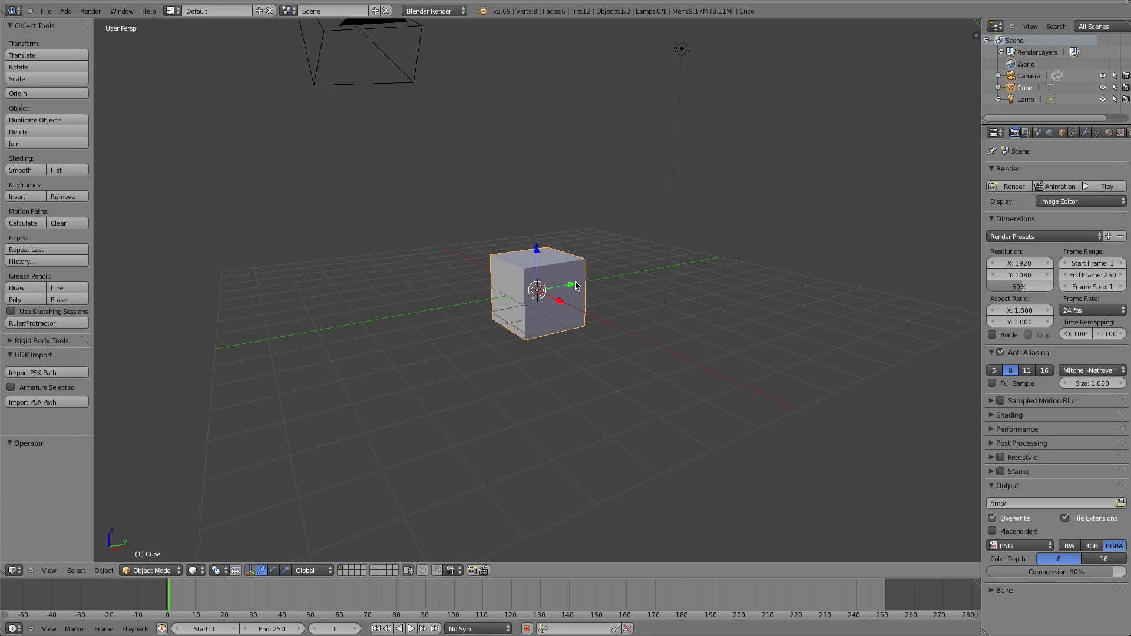
pyautogui.moveTo(574, 287); pyautogui.dragTo(543, 228)
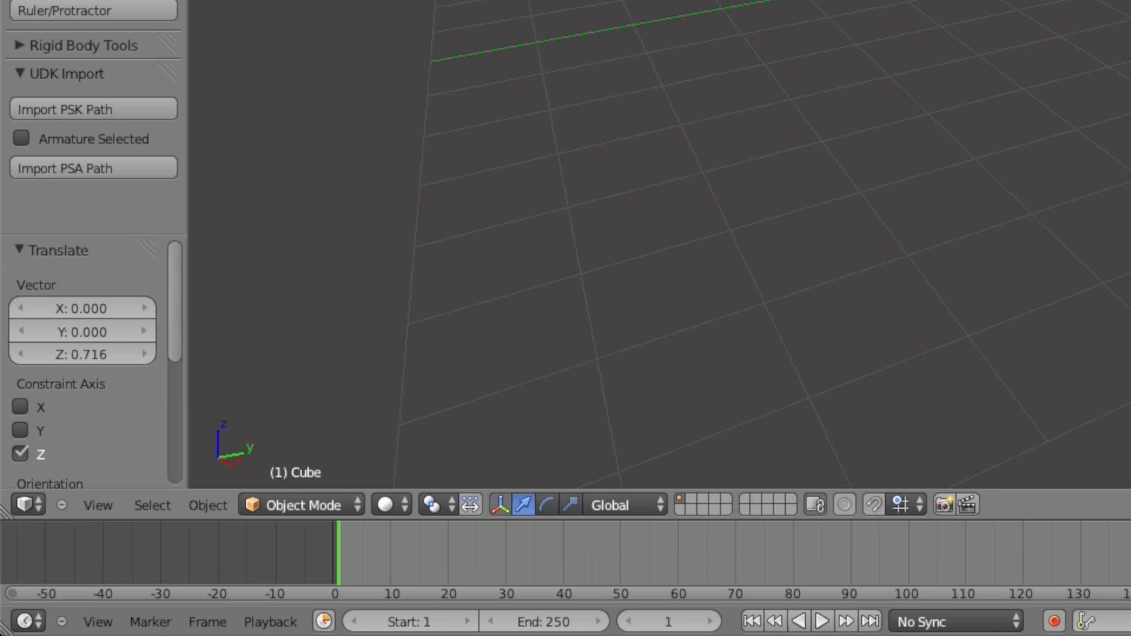
# Step: Switch to the rotate manipulator and turn the cube about 84.6° around the Y axis
pyautogui.click(547, 504)
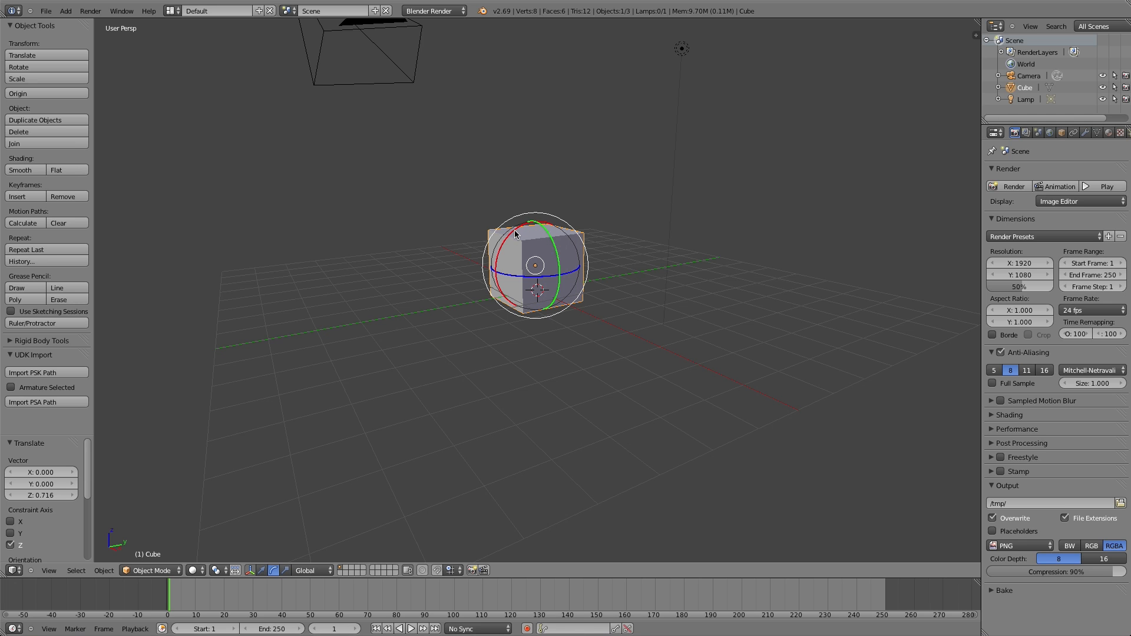
pyautogui.moveTo(513, 232); pyautogui.dragTo(533, 320)
pyautogui.moveTo(559, 254); pyautogui.dragTo(564, 299)
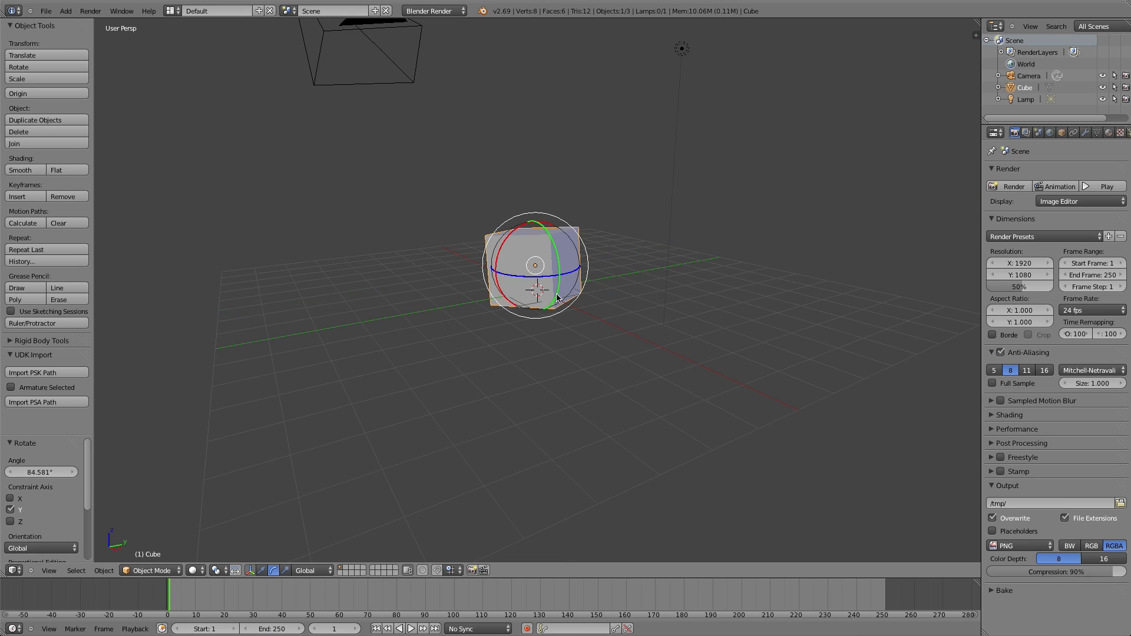
pyautogui.press('s')
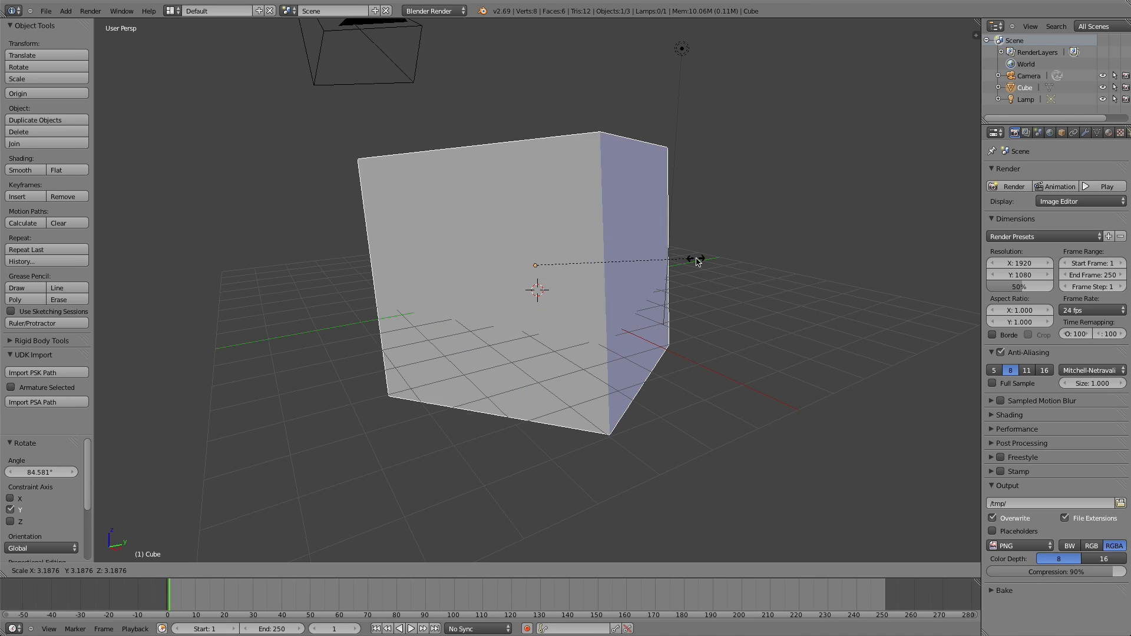
pyautogui.press('Escape')
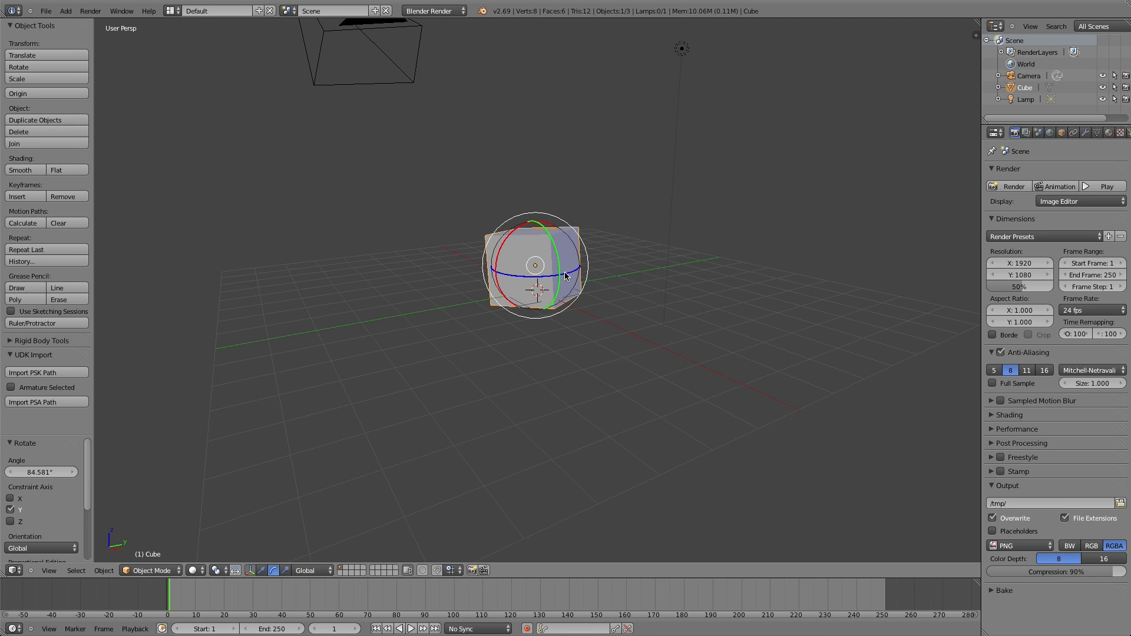
pyautogui.press('r')
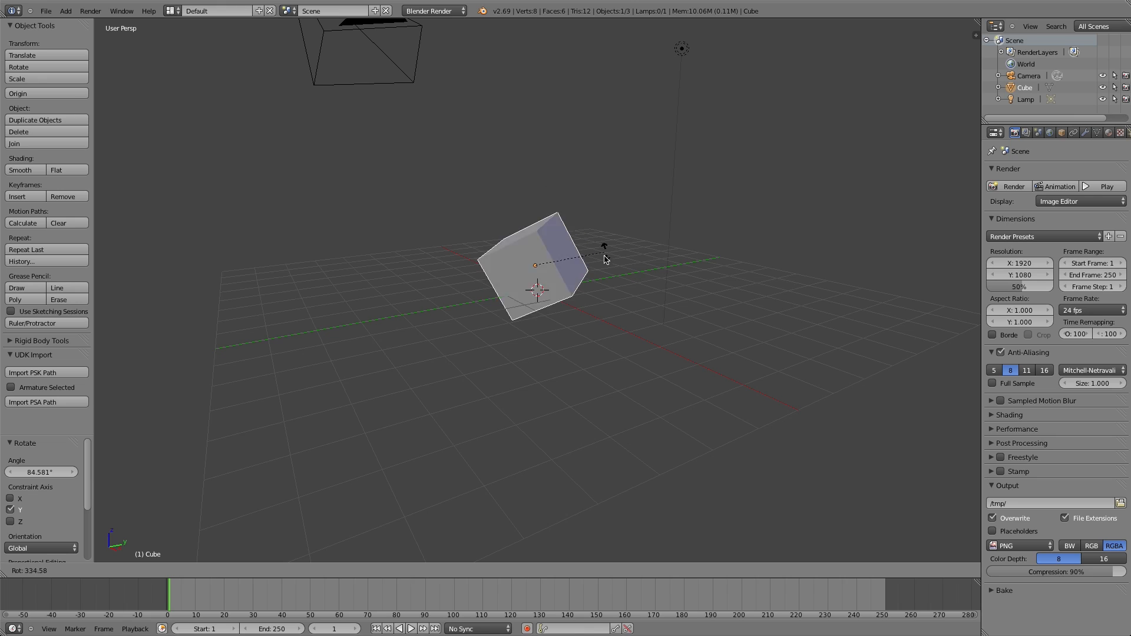
pyautogui.press('Escape')
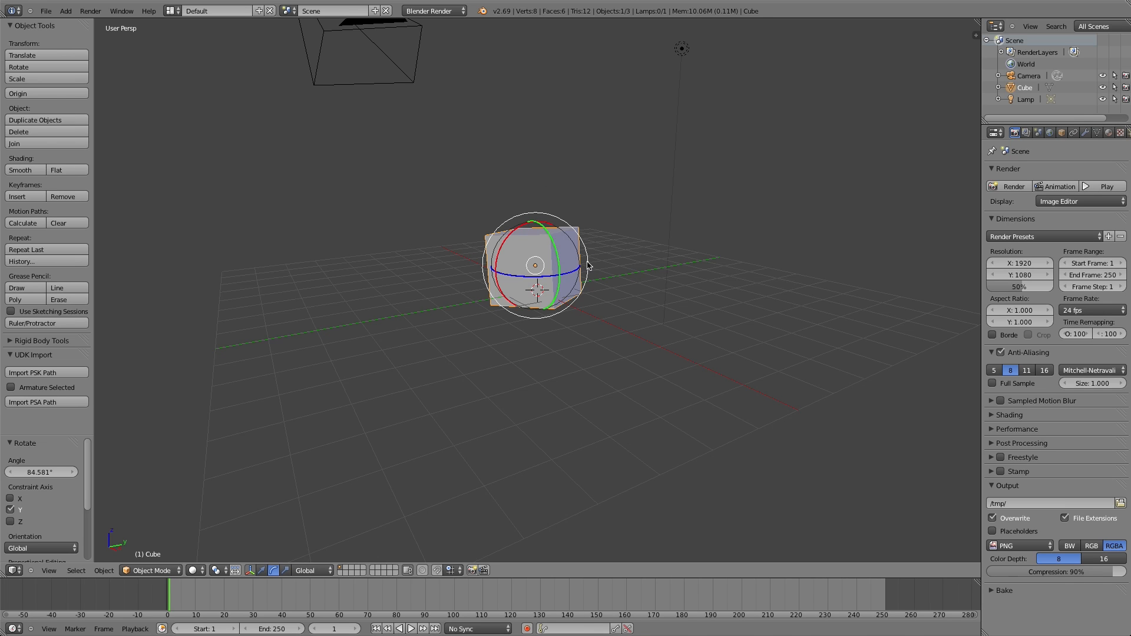
# Step: Select the lamp and then the camera in the 3D scene
pyautogui.moveTo(493, 275); pyautogui.dragTo(483, 297, button='middle')
pyautogui.moveTo(563, 253); pyautogui.dragTo(555, 251, button='middle')
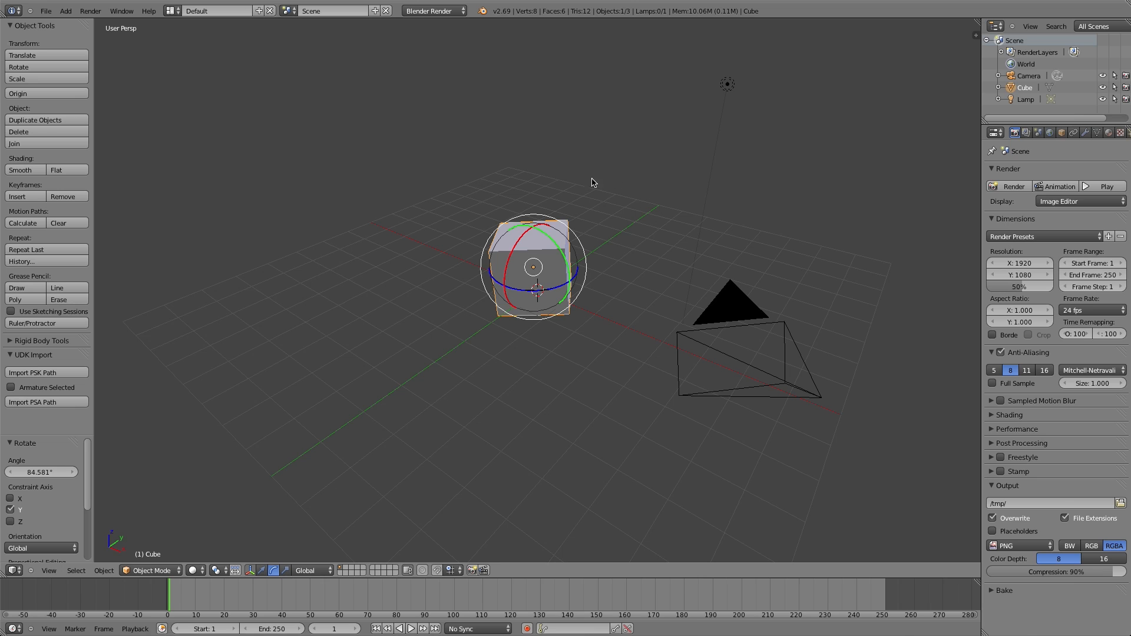
pyautogui.rightClick(731, 90)
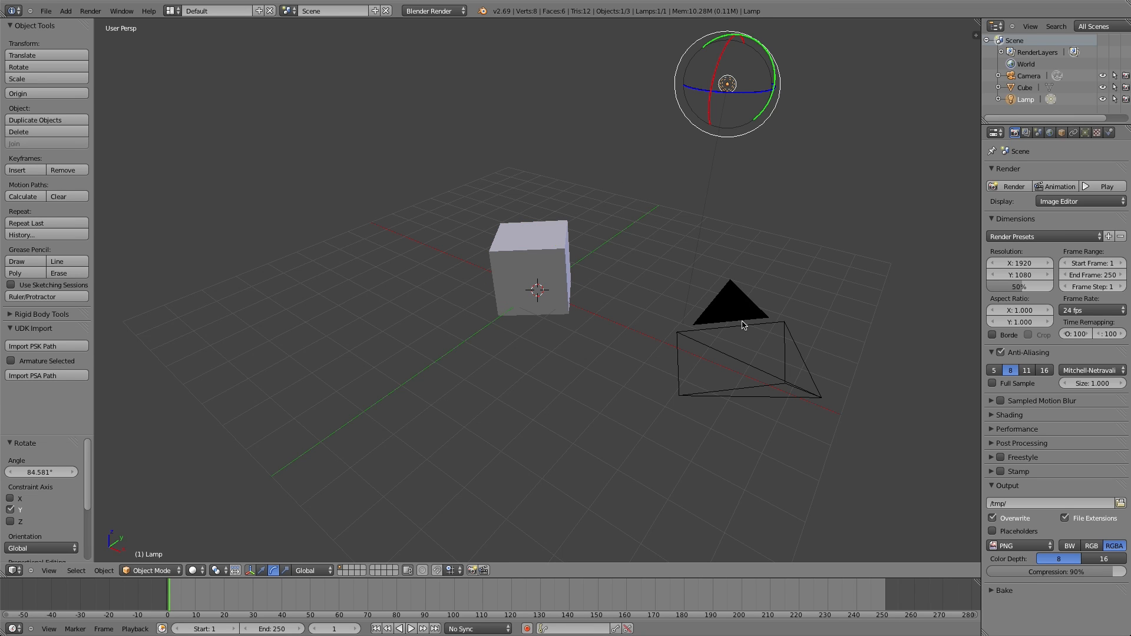
pyautogui.rightClick(746, 325)
pyautogui.moveTo(588, 292); pyautogui.dragTo(558, 244, button='middle')
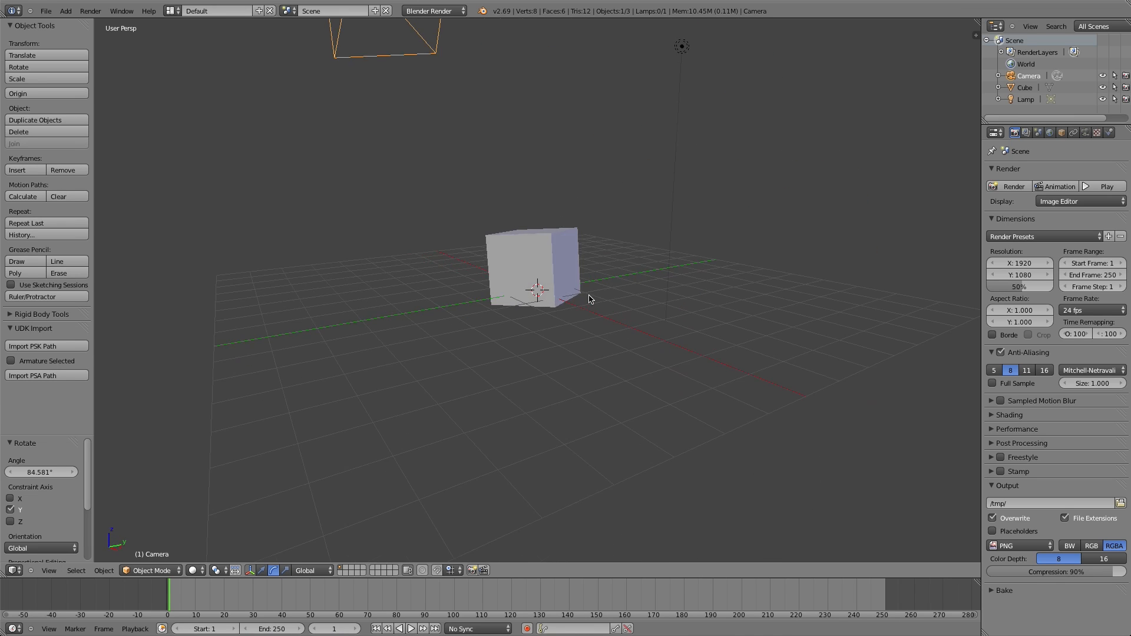
# Step: Select the cube and delete it from the scene
pyautogui.rightClick(548, 255)
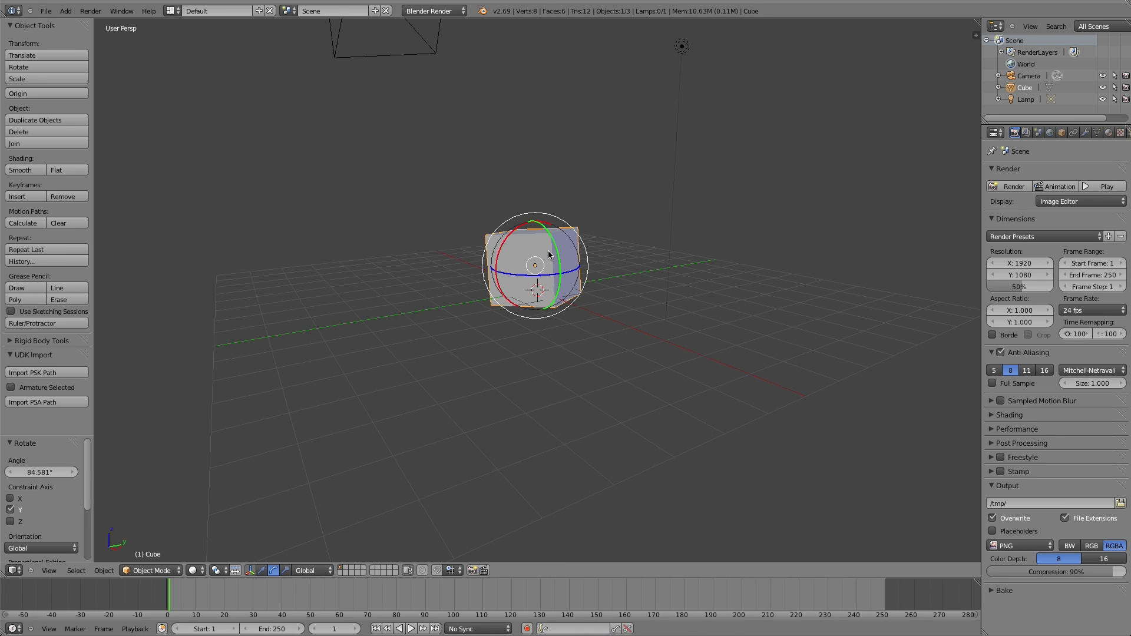
pyautogui.press('x')
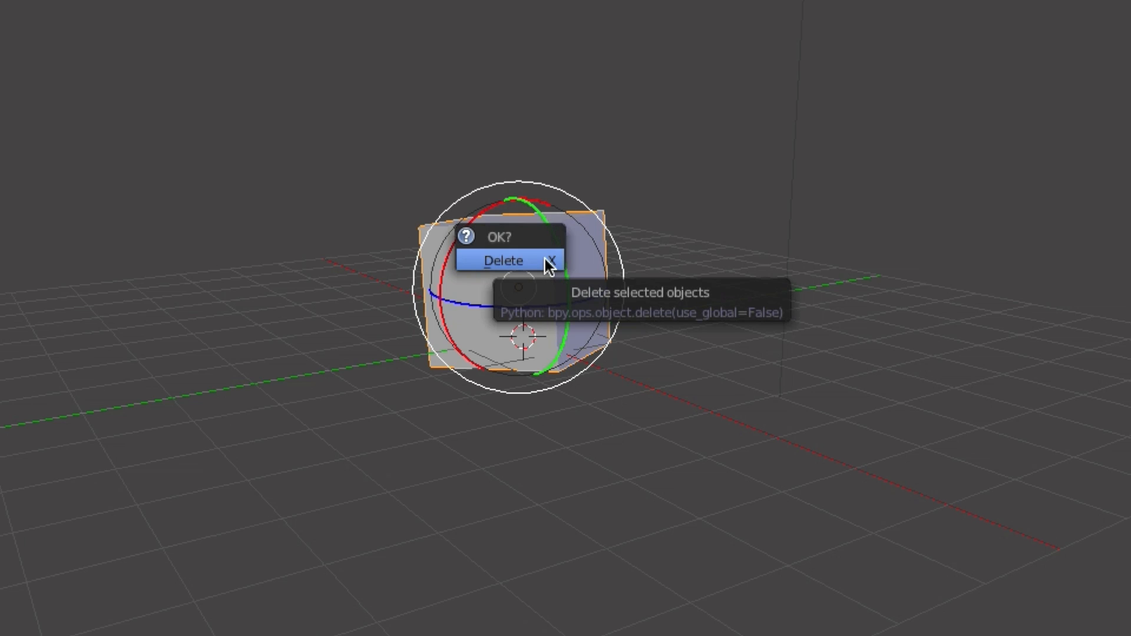
pyautogui.click(547, 260)
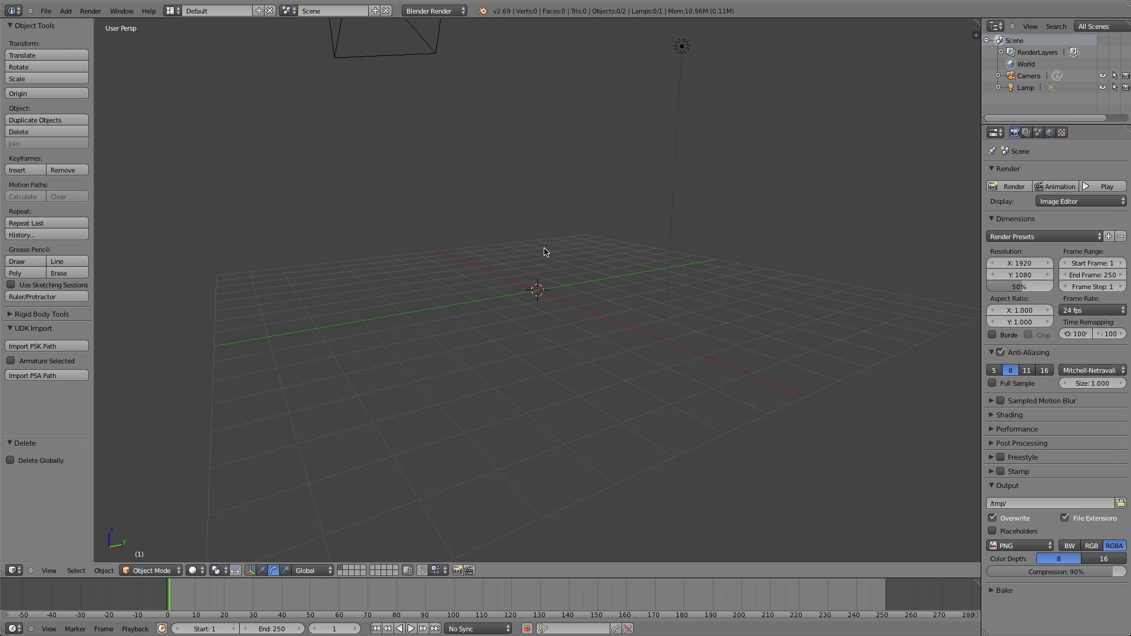
# Step: Import the character model with its armature into the scene
pyautogui.moveTo(536, 242); pyautogui.dragTo(537, 248, button='middle')
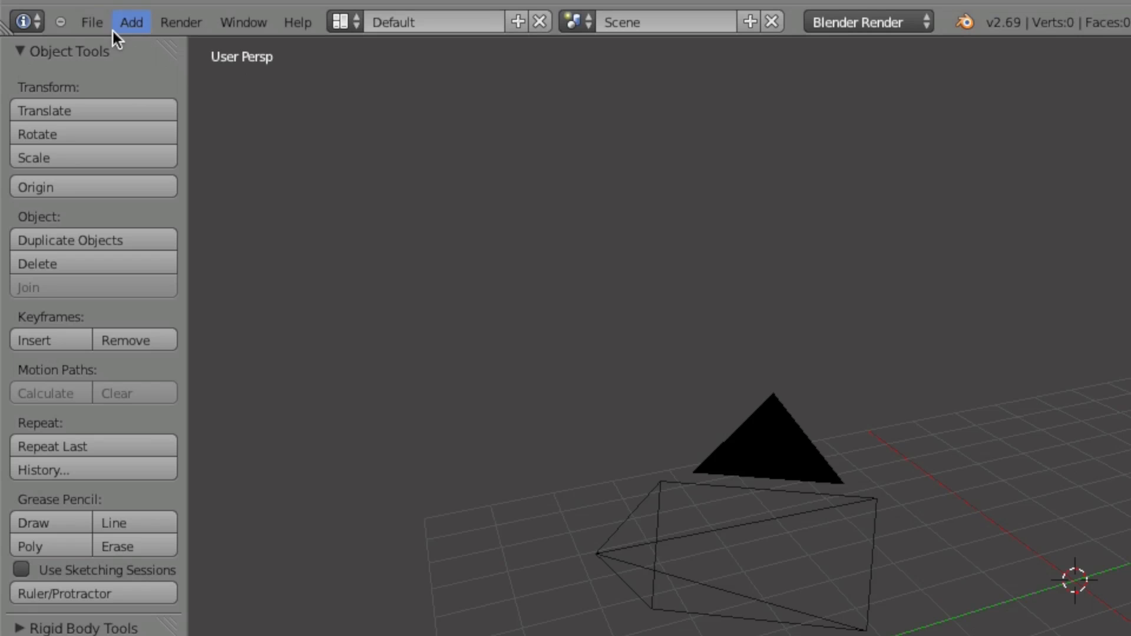
pyautogui.click(93, 25)
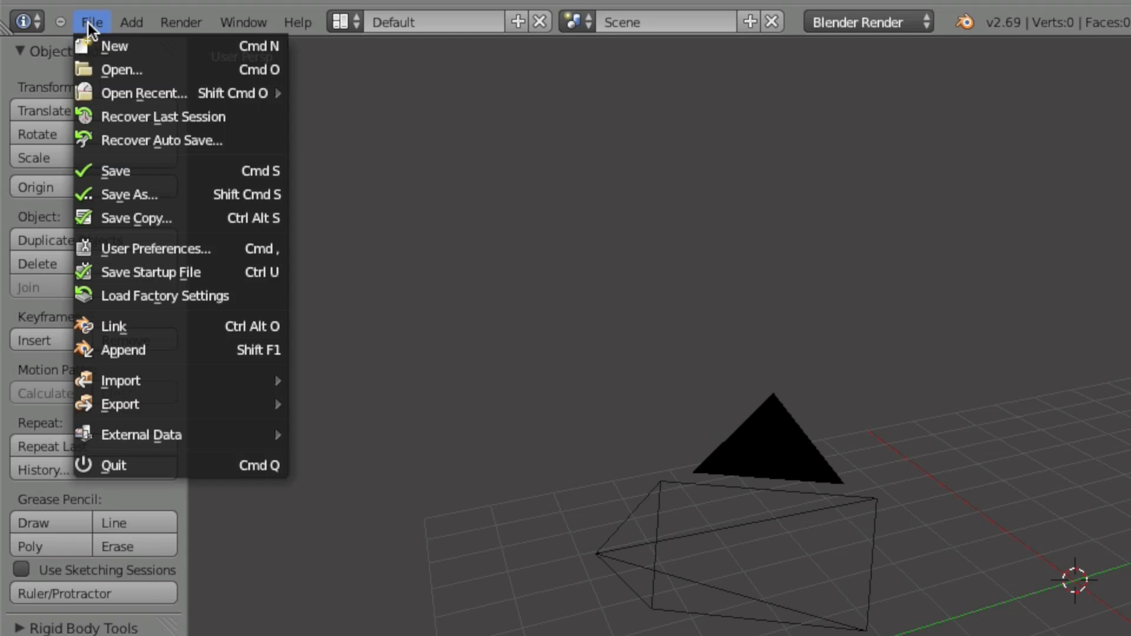
pyautogui.moveTo(181, 382)
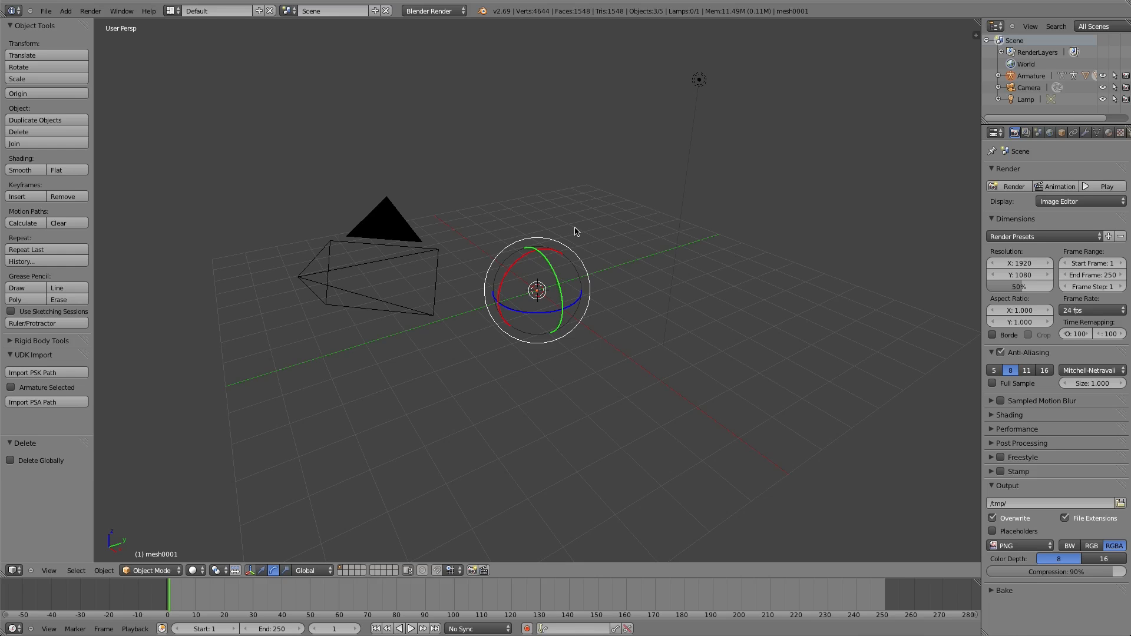
# Step: Scale the tiny imported model up uniformly by about 50.755 and again by about 1.443
pyautogui.moveTo(580, 229)
pyautogui.mouseDown(button='middle')
pyautogui.moveTo(550, 229)
pyautogui.moveTo(586, 222)
pyautogui.mouseUp(button='middle')
pyautogui.scroll(15, 585, 226)
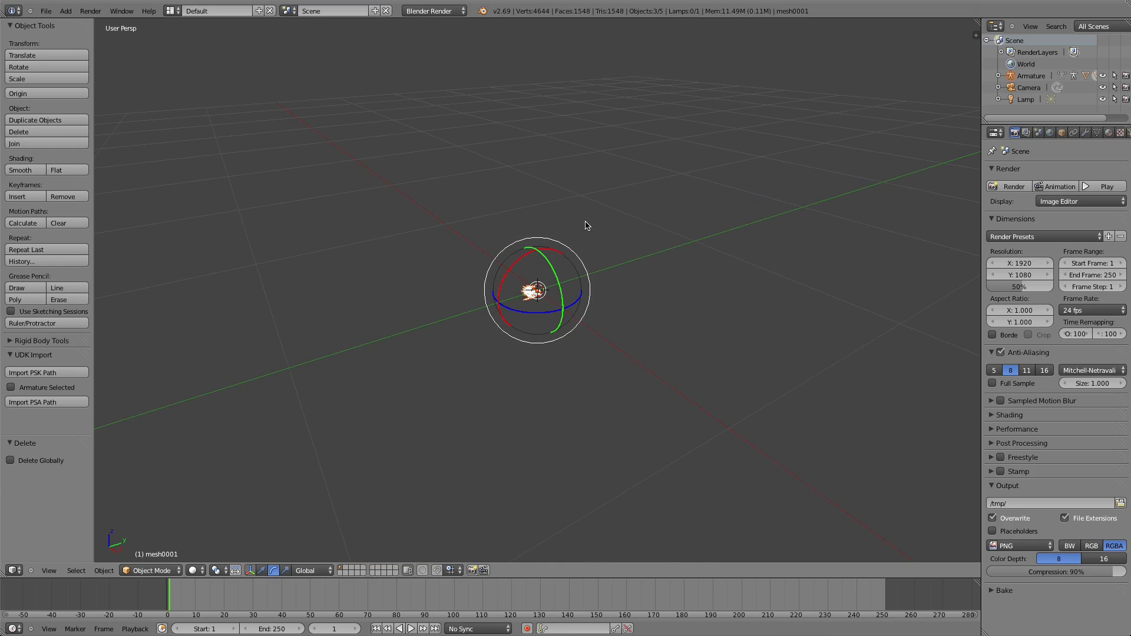
pyautogui.scroll(-10, 586, 229)
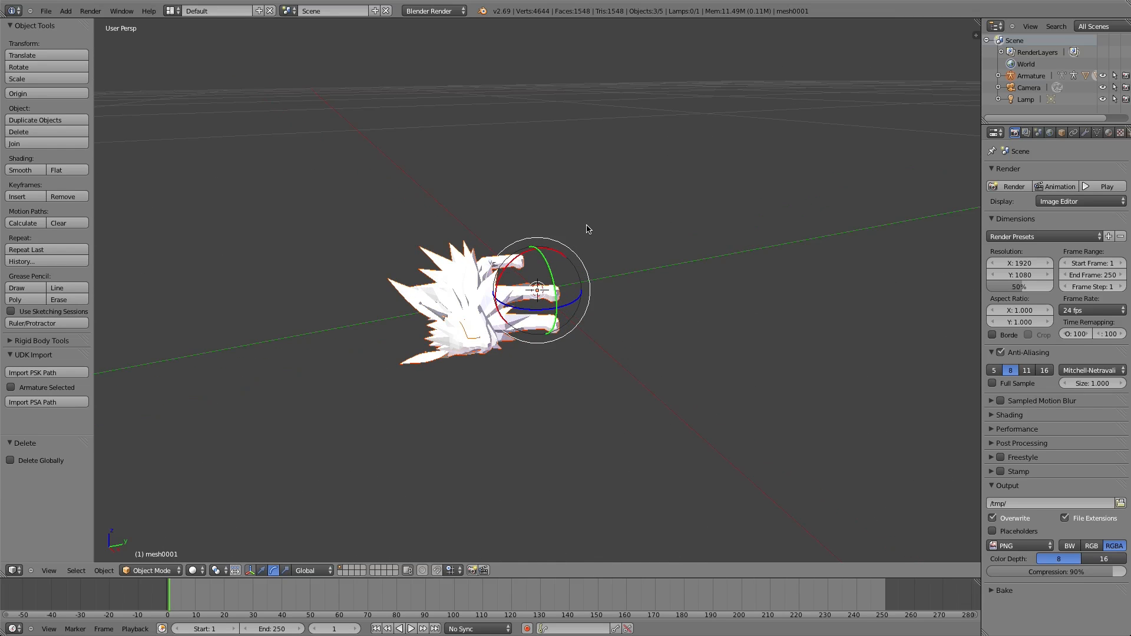
pyautogui.scroll(-8, 587, 228)
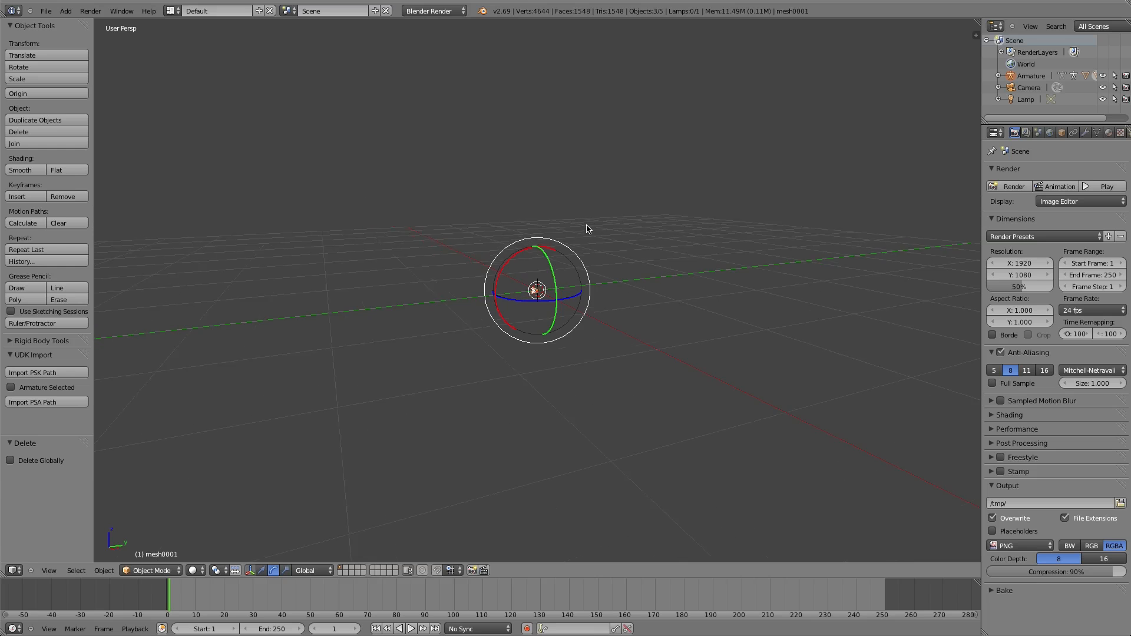
pyautogui.rightClick(549, 288)
pyautogui.press('s')
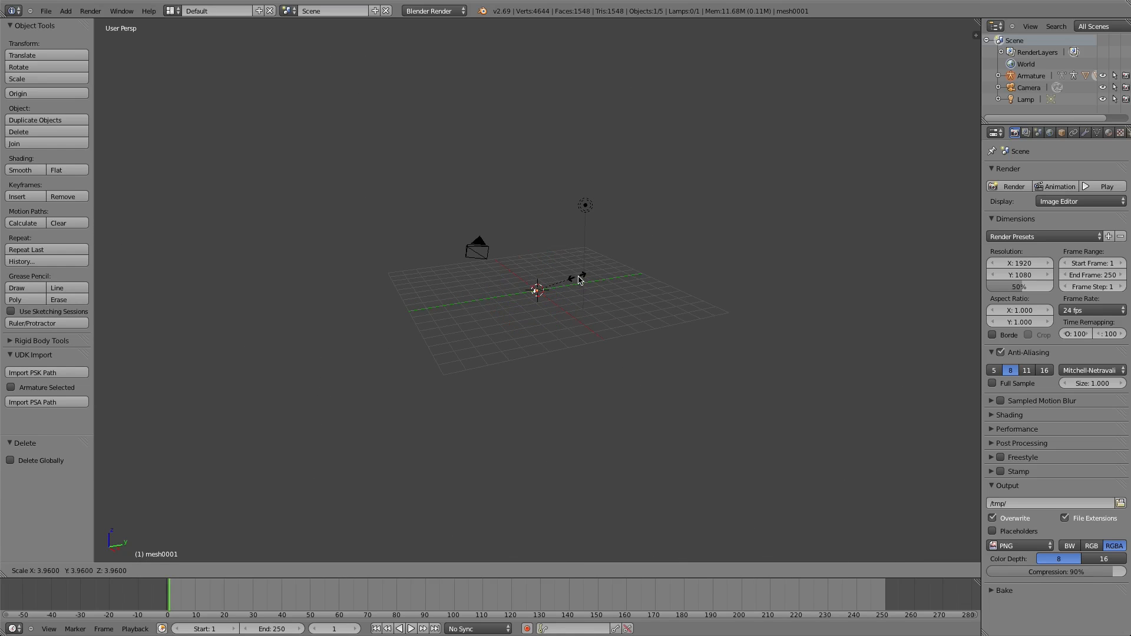
pyautogui.click(1060, 189)
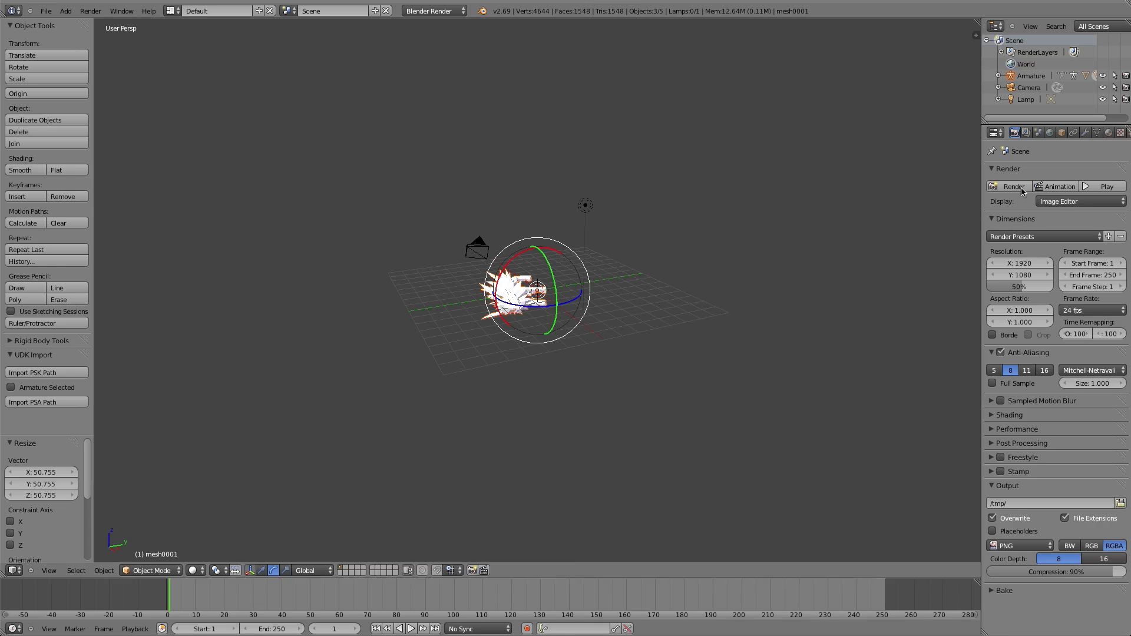
pyautogui.press('s')
pyautogui.click(580, 261)
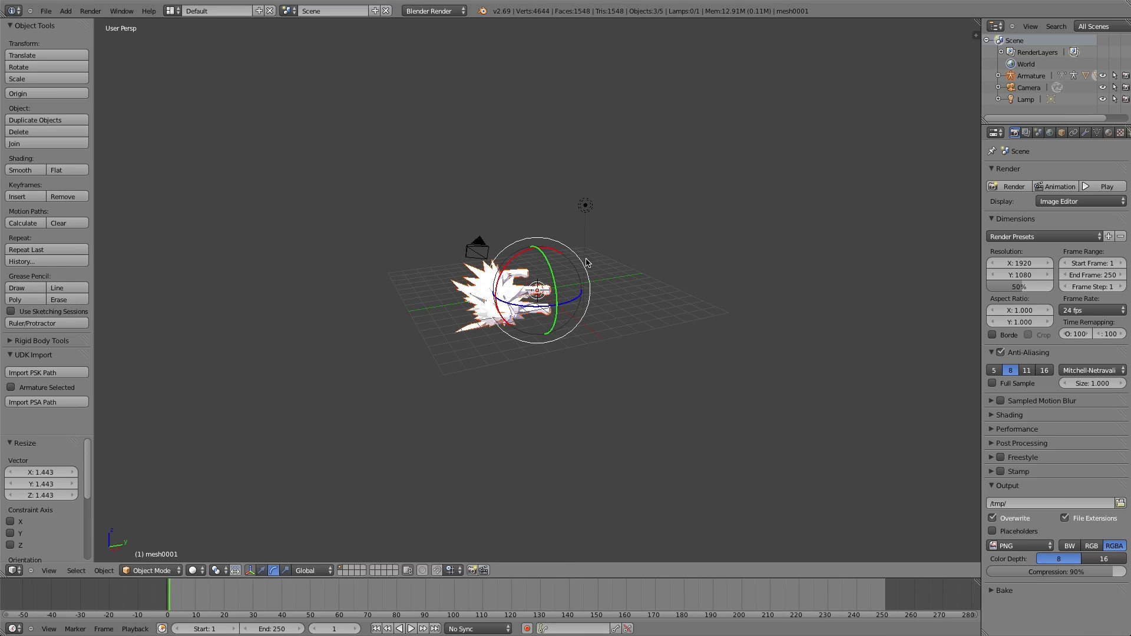
# Step: Rotate the imported model -90° around the global X axis so it stands upright
pyautogui.scroll(7, 580, 261)
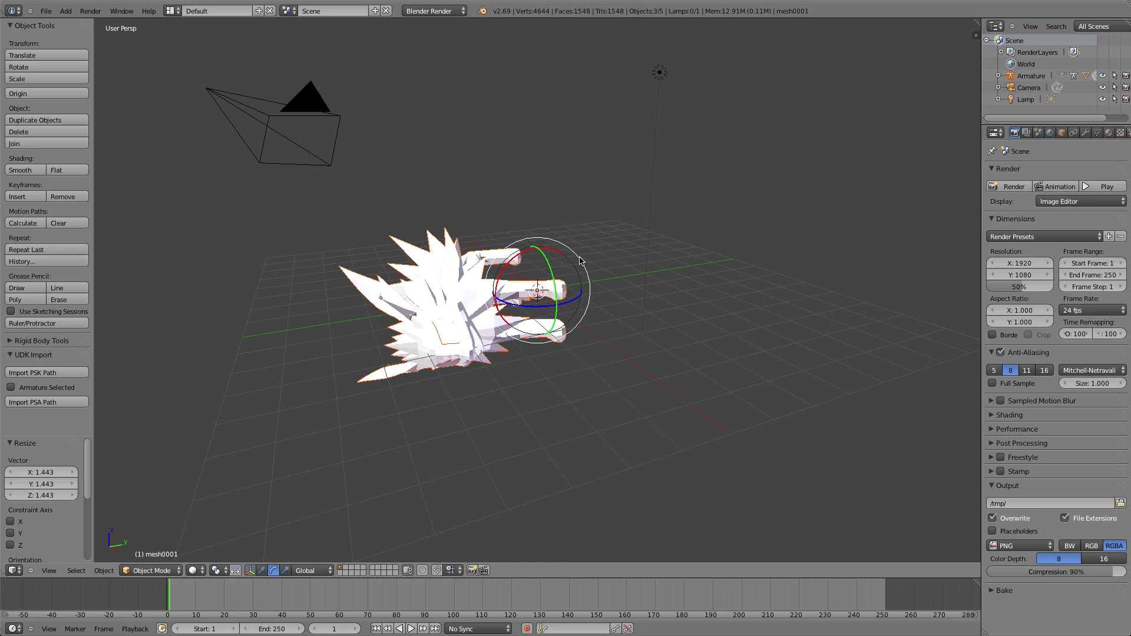
pyautogui.press('r')
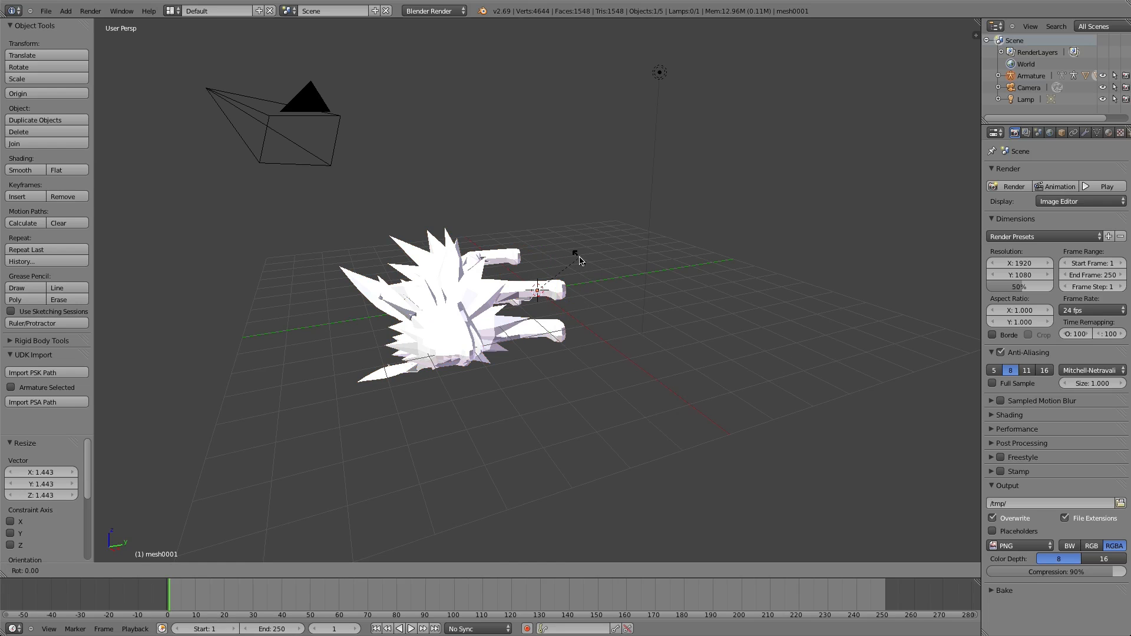
pyautogui.press('x')
pyautogui.write('-90')
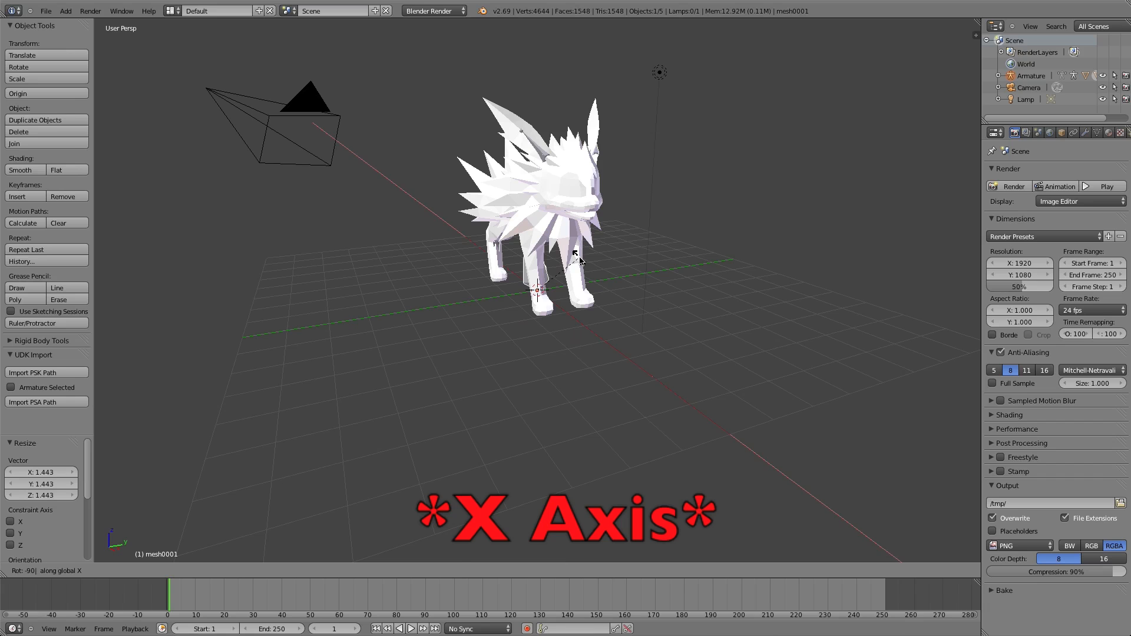
pyautogui.press('Return')
# Step: Examine the upright model from the front and side and up close
pyautogui.press('KP_4')
pyautogui.press('KP_4')
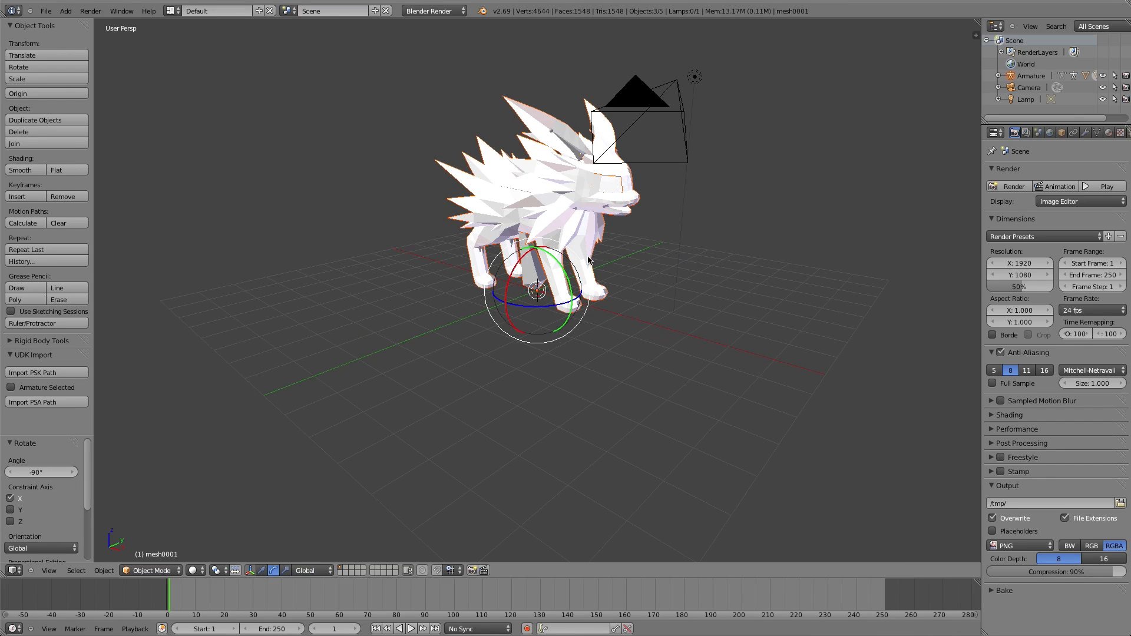
pyautogui.press('KP_4')
pyautogui.press('KP_4')
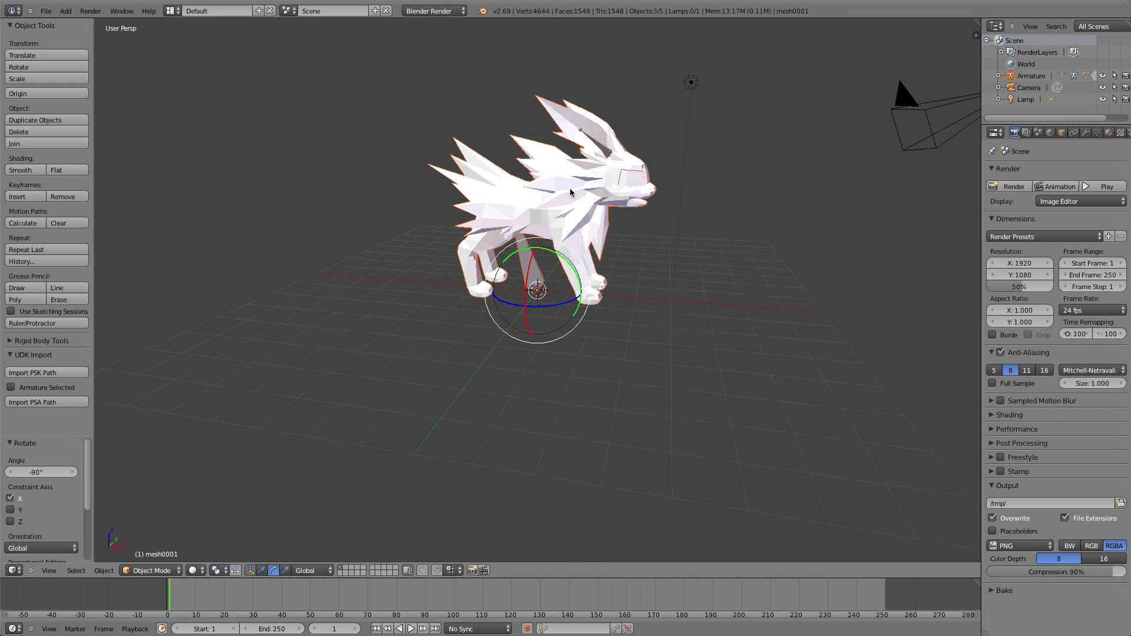
pyautogui.press('KP_6')
pyautogui.press('KP_6')
pyautogui.press('KP_6')
pyautogui.press('KP_6')
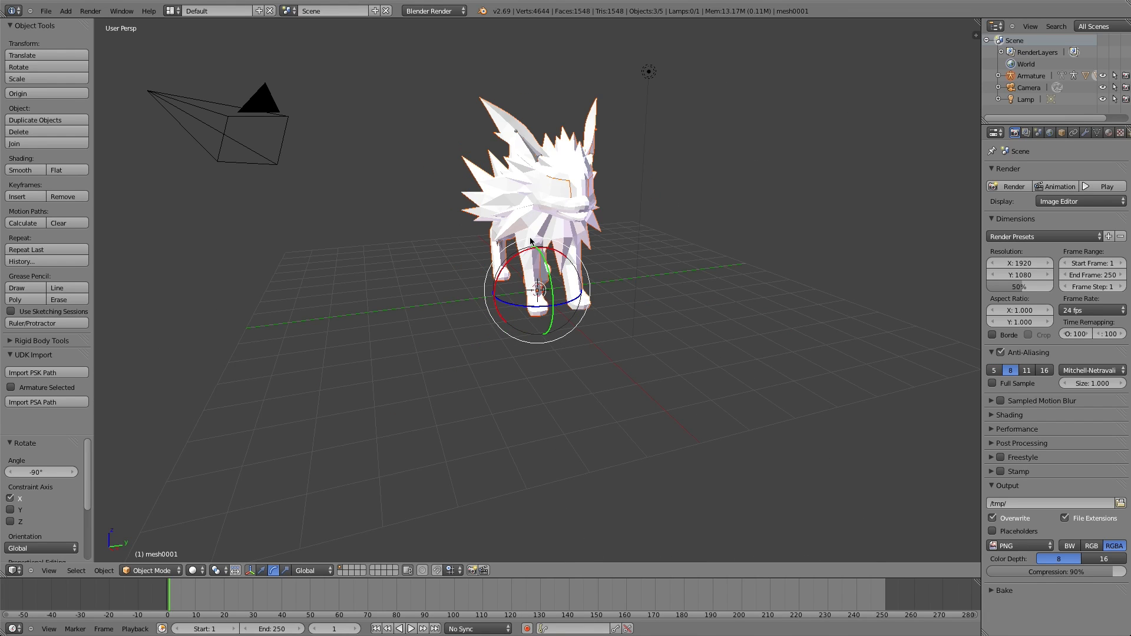
pyautogui.press('KP_4')
pyautogui.press('KP_4')
pyautogui.press('KP_4')
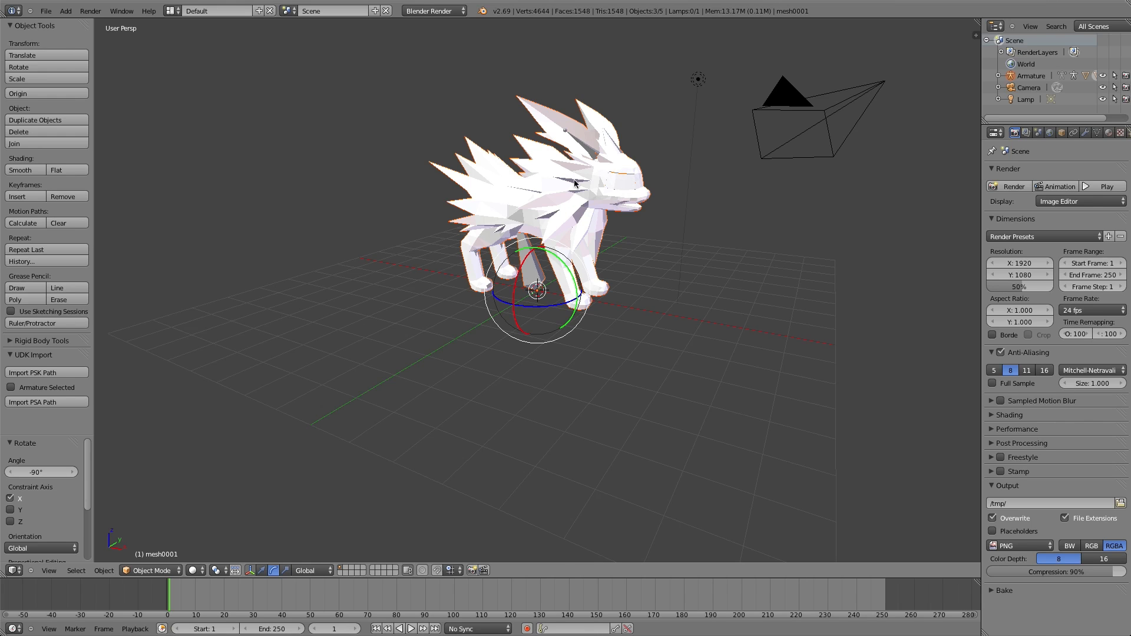
pyautogui.moveTo(584, 189); pyautogui.dragTo(565, 190, button='middle')
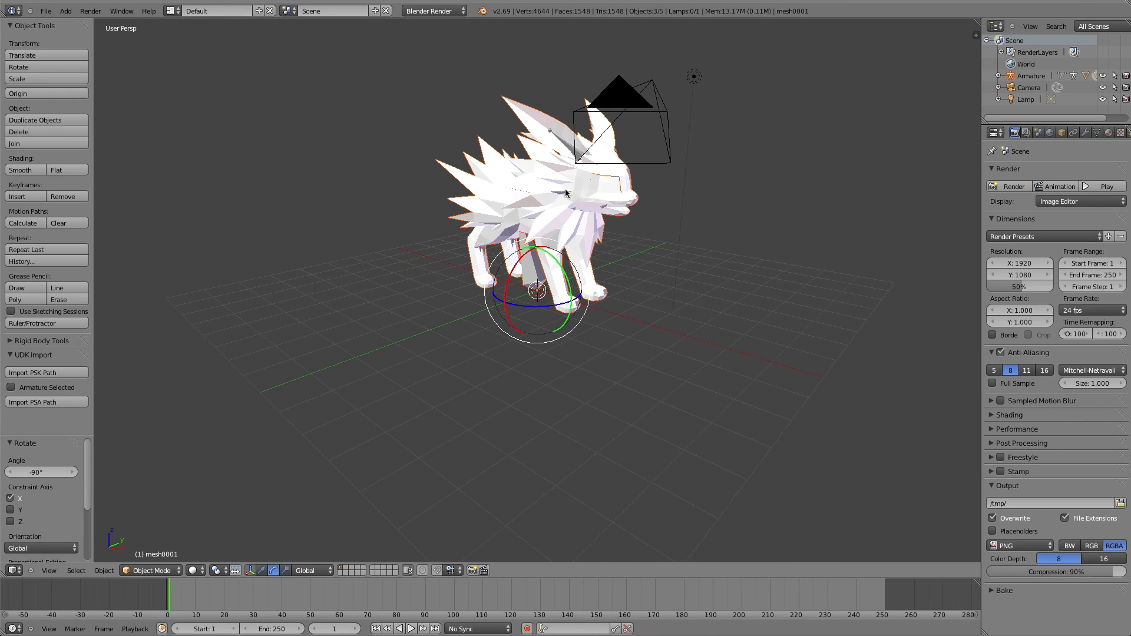
pyautogui.scroll(5, 565, 189)
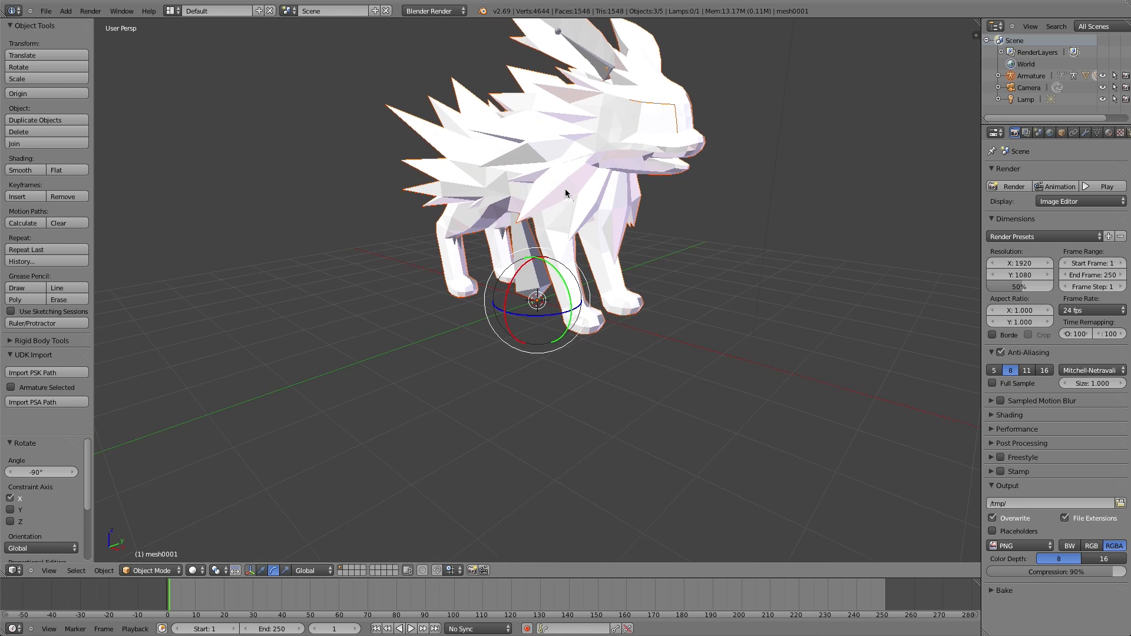
pyautogui.scroll(3, 564, 188)
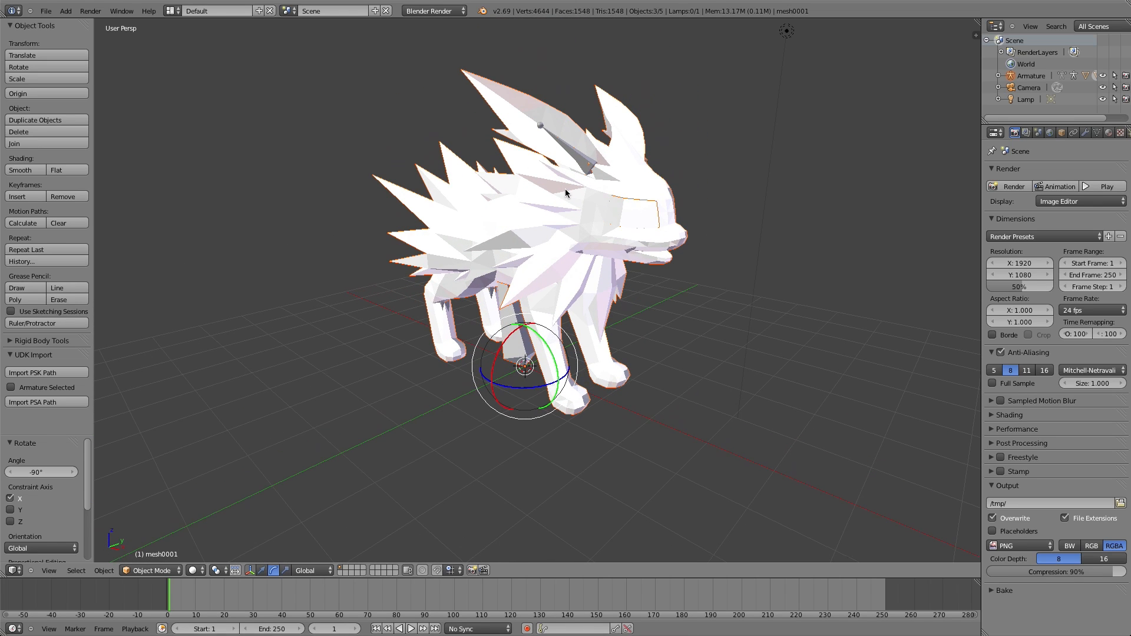
# Step: Change the 3D view's shading of the model from Solid to Texture and look at the model from the front and side
pyautogui.moveTo(565, 188); pyautogui.dragTo(598, 191, button='middle')
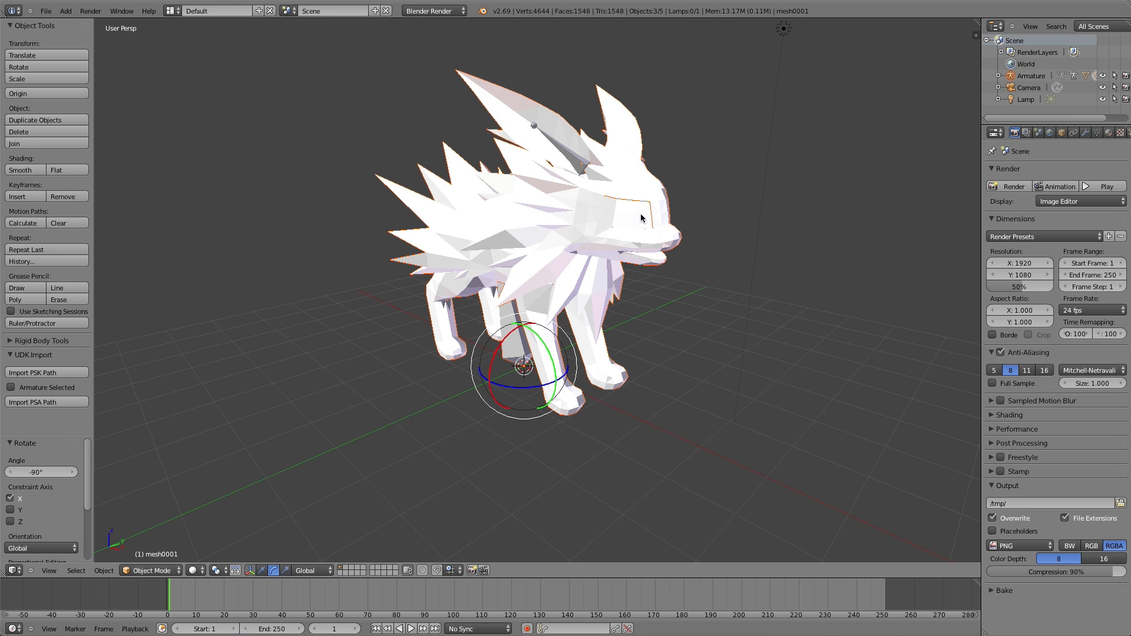
pyautogui.moveTo(640, 231)
pyautogui.mouseDown(button='middle')
pyautogui.moveTo(629, 231)
pyautogui.moveTo(642, 231)
pyautogui.mouseUp(button='middle')
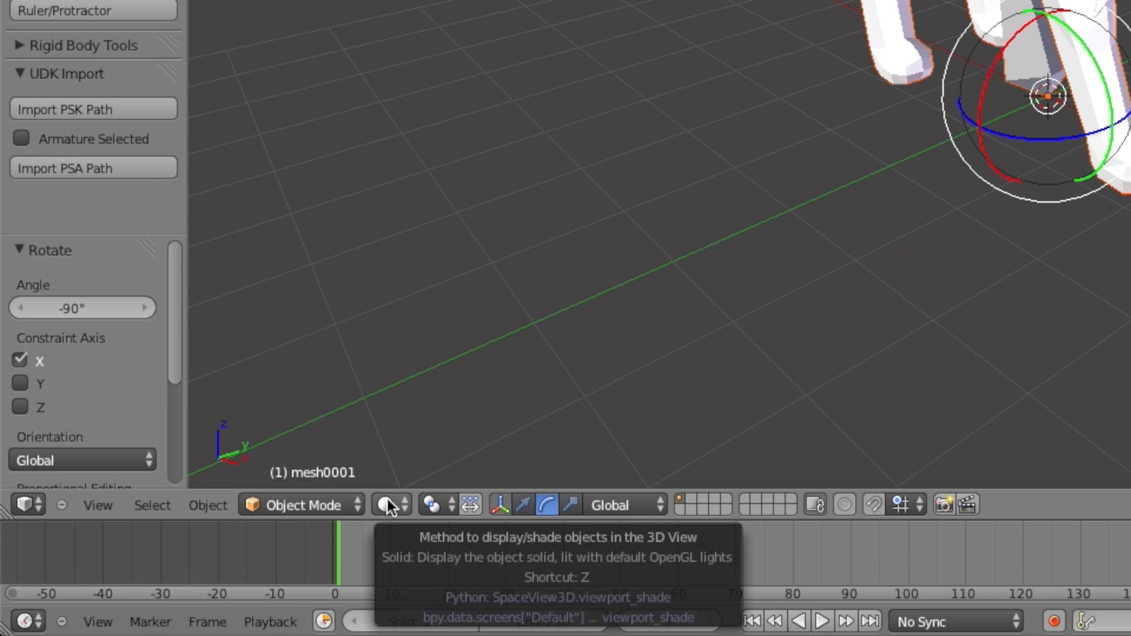
pyautogui.click(192, 569)
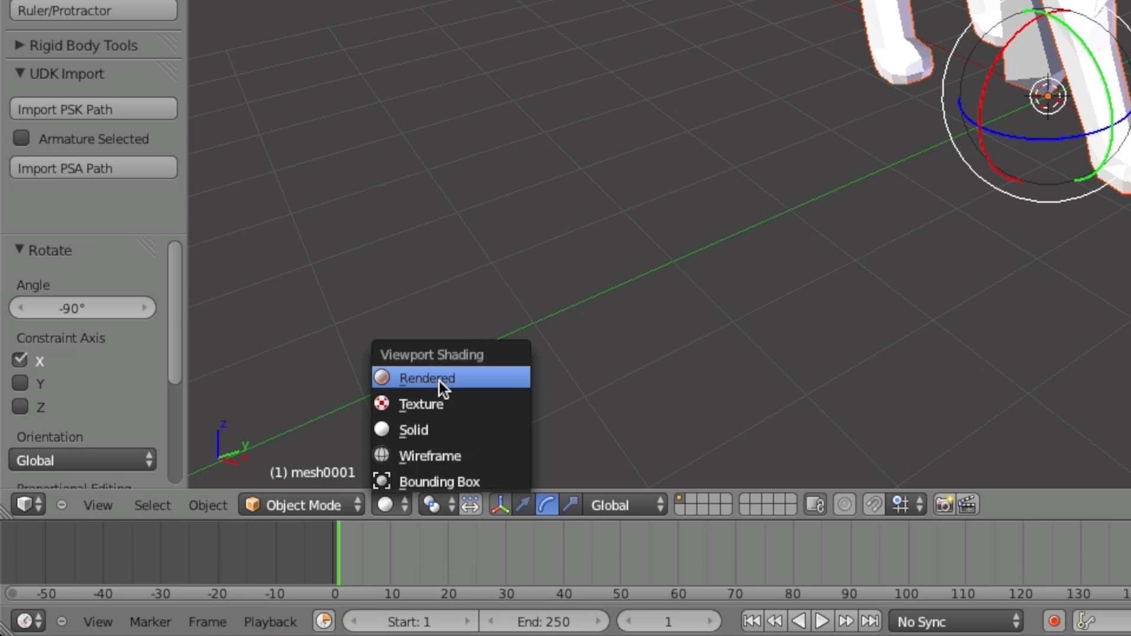
pyautogui.click(441, 400)
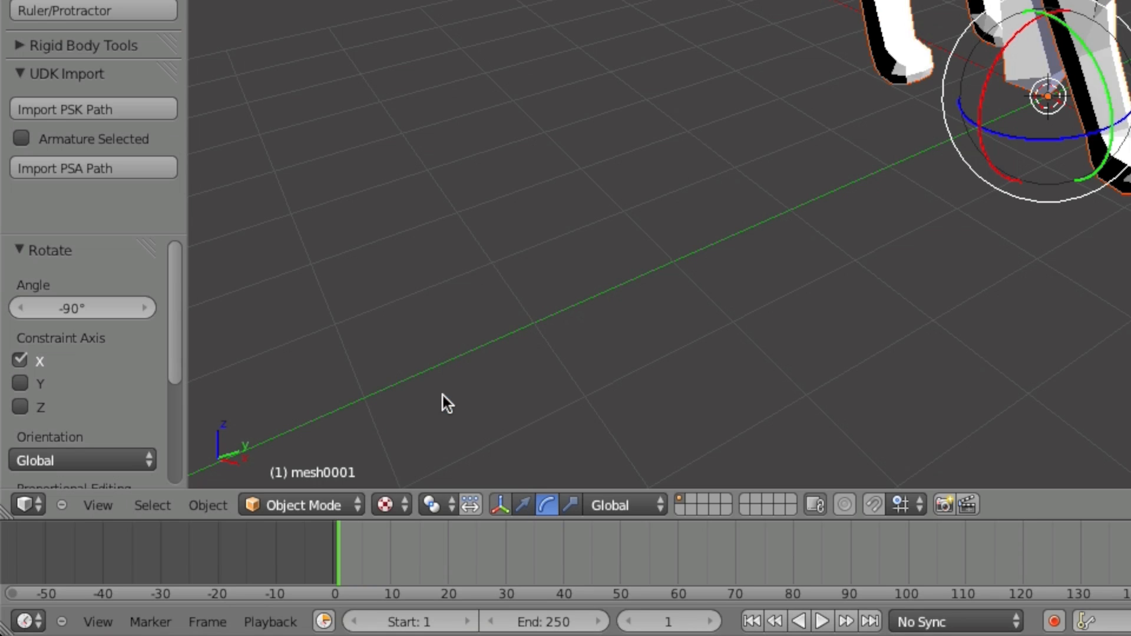
pyautogui.moveTo(229, 515); pyautogui.dragTo(244, 500, button='middle')
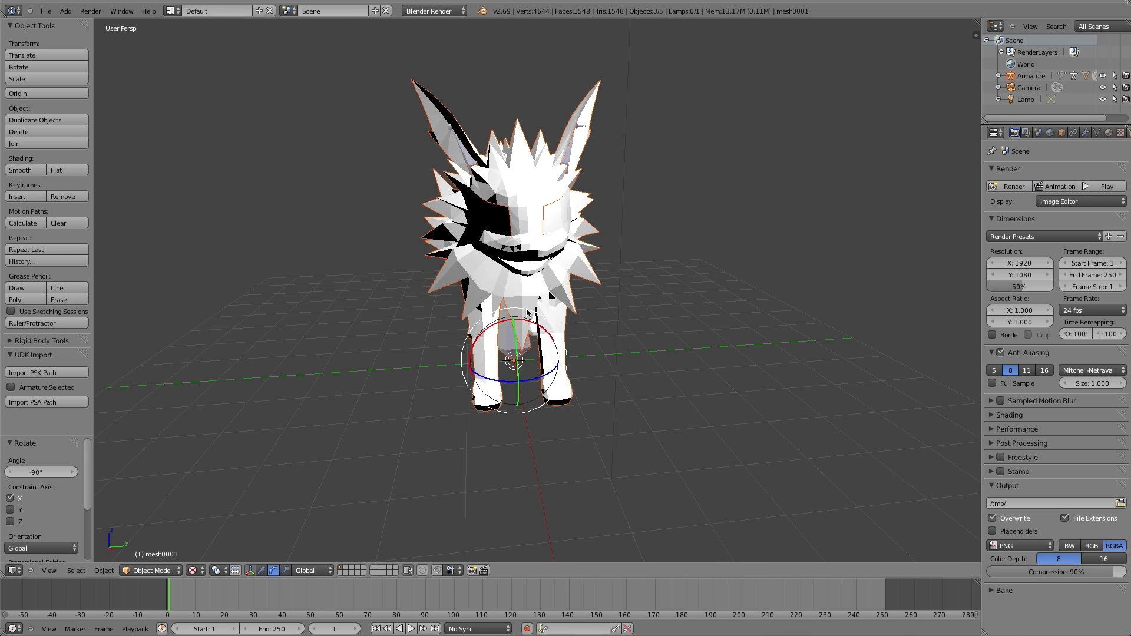
pyautogui.moveTo(526, 310); pyautogui.dragTo(574, 221, button='middle')
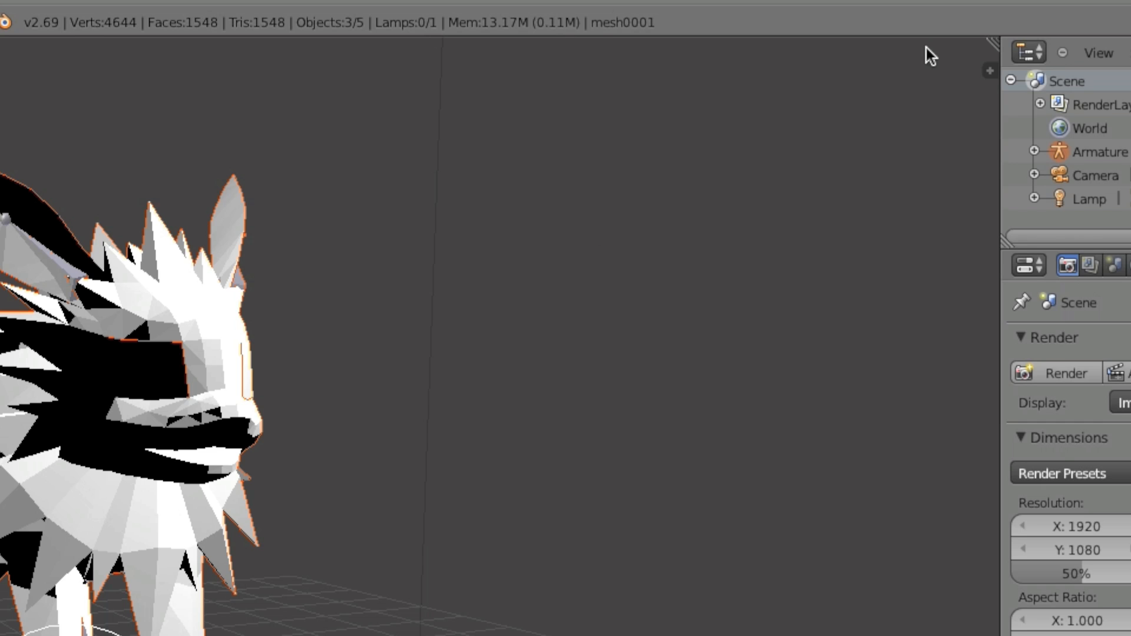
# Step: Split the 3D view into two side-by-side areas and turn the new one into a UV/Image Editor
pyautogui.moveTo(977, 23); pyautogui.dragTo(361, 185)
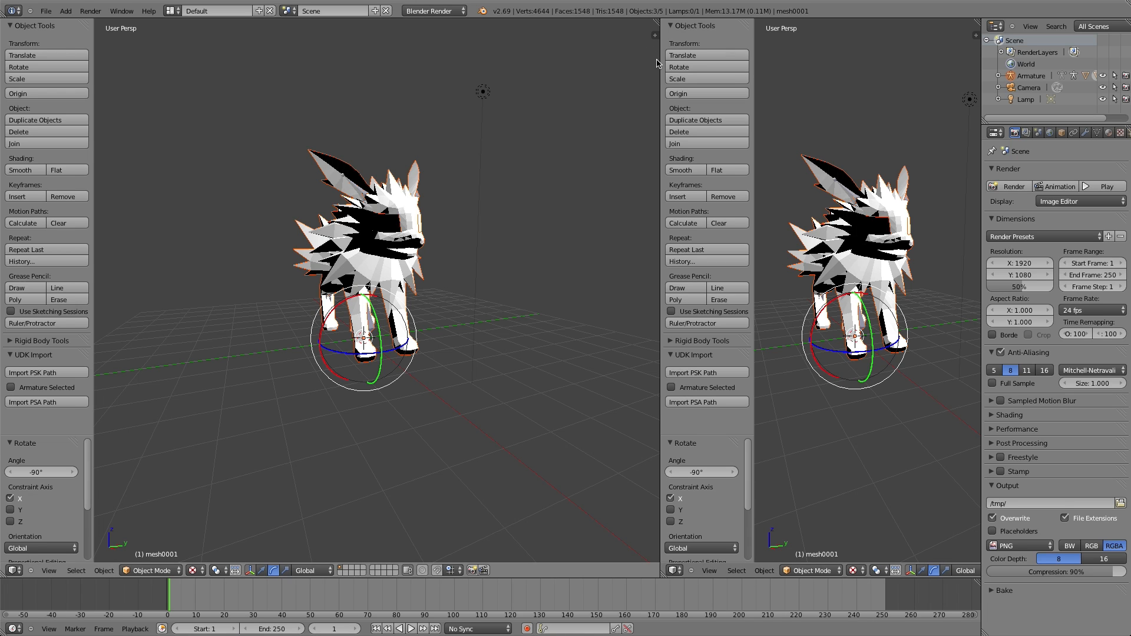
pyautogui.moveTo(659, 56); pyautogui.dragTo(622, 71)
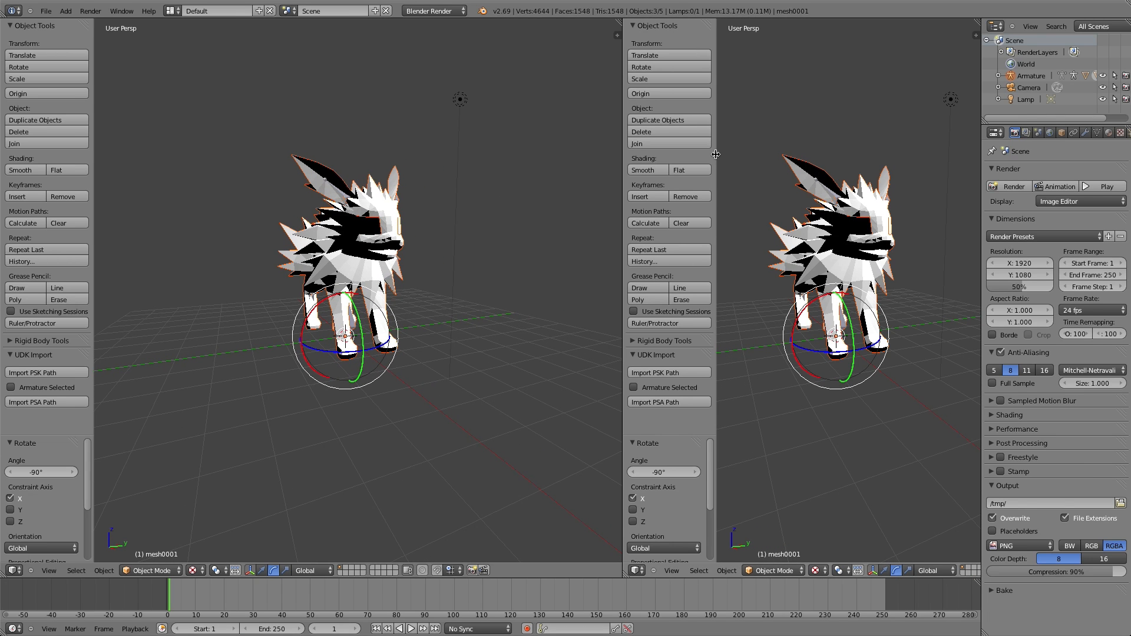
pyautogui.press('t')
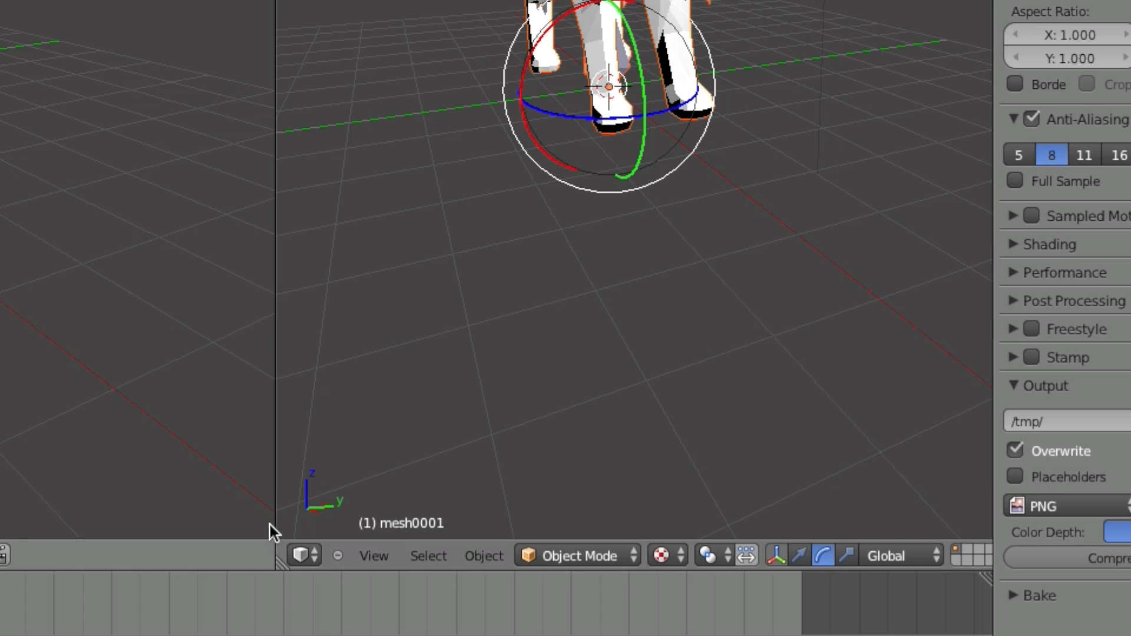
pyautogui.click(636, 570)
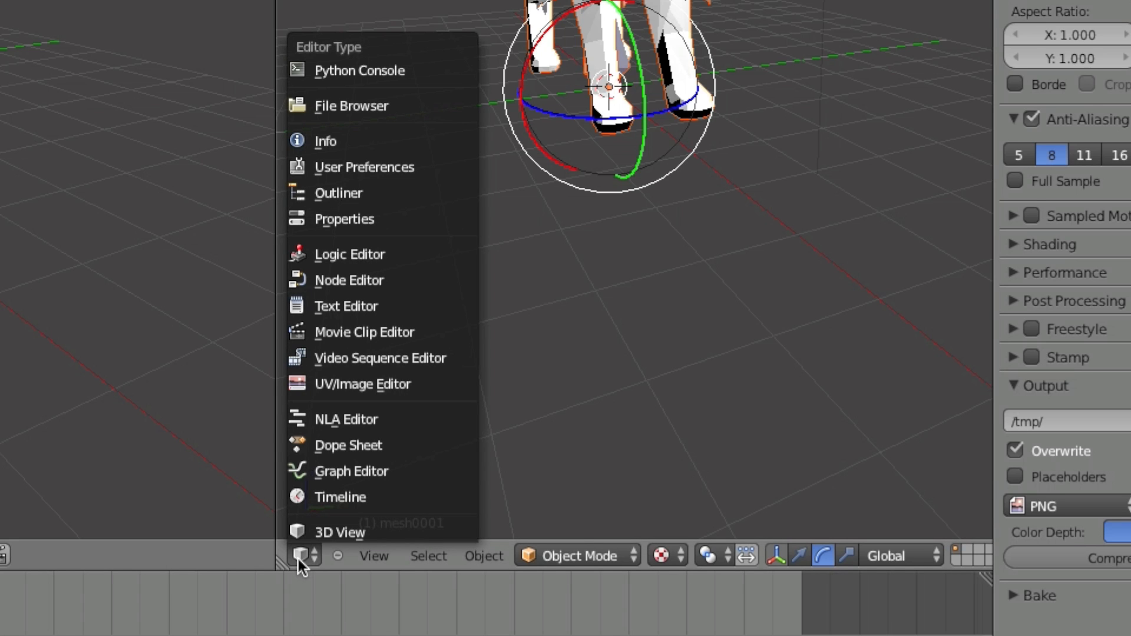
pyautogui.click(346, 384)
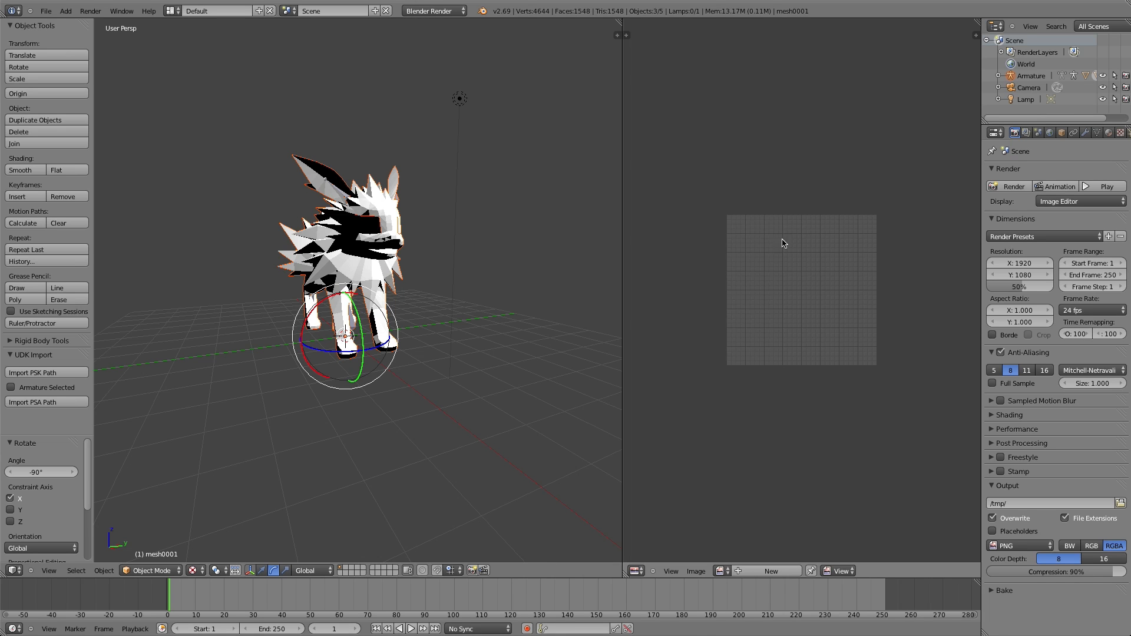
# Step: Select the character's body mesh, separate from the eye mesh, and put it into Edit Mode
pyautogui.moveTo(482, 273); pyautogui.dragTo(448, 250, button='middle')
pyautogui.scroll(5, 447, 251)
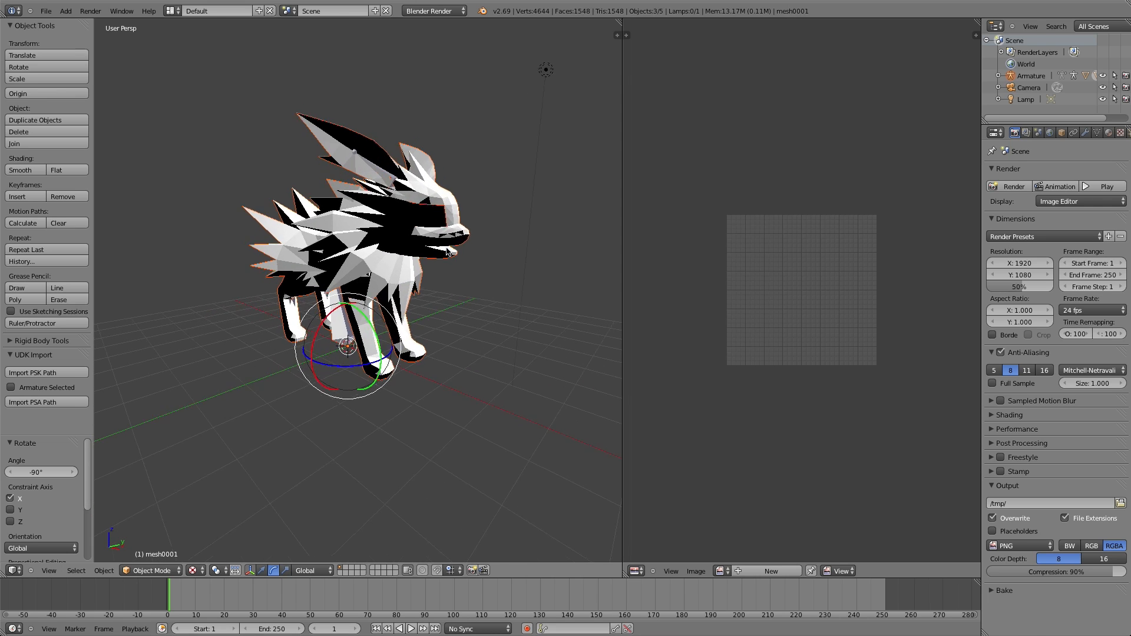
pyautogui.rightClick(497, 134)
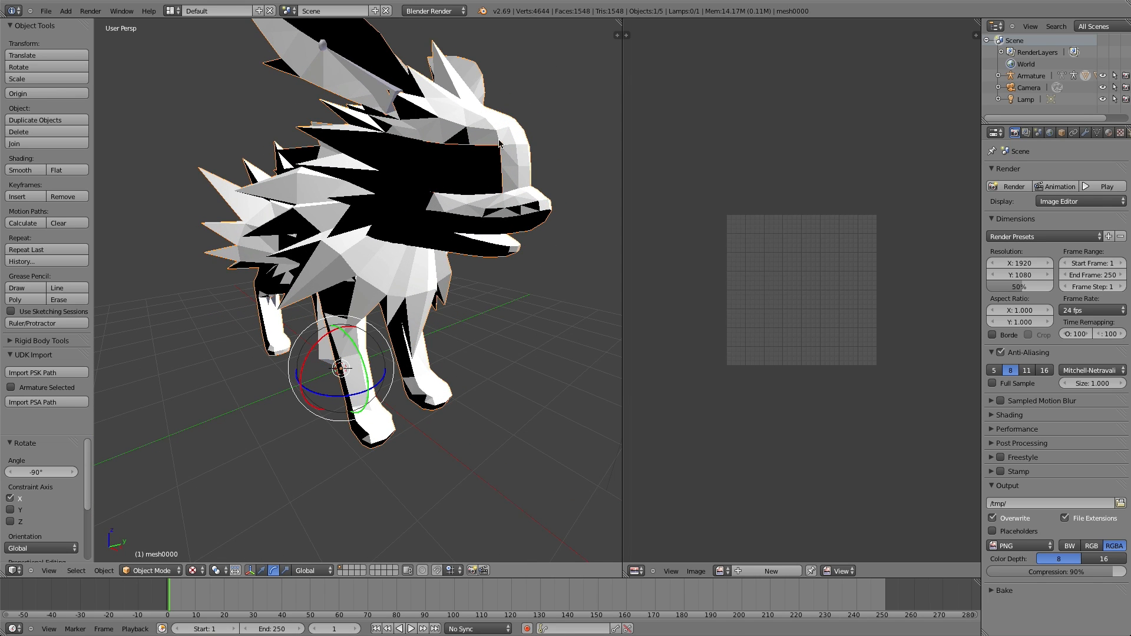
pyautogui.scroll(2, 474, 193)
pyautogui.moveTo(474, 202); pyautogui.dragTo(490, 211, button='middle')
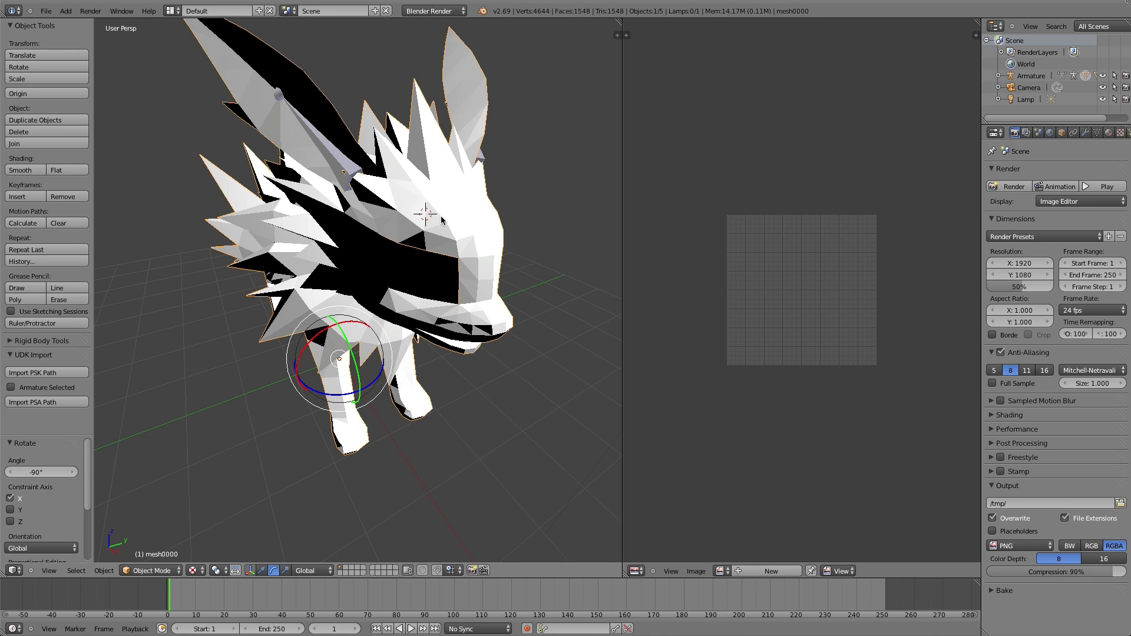
pyautogui.click(472, 223)
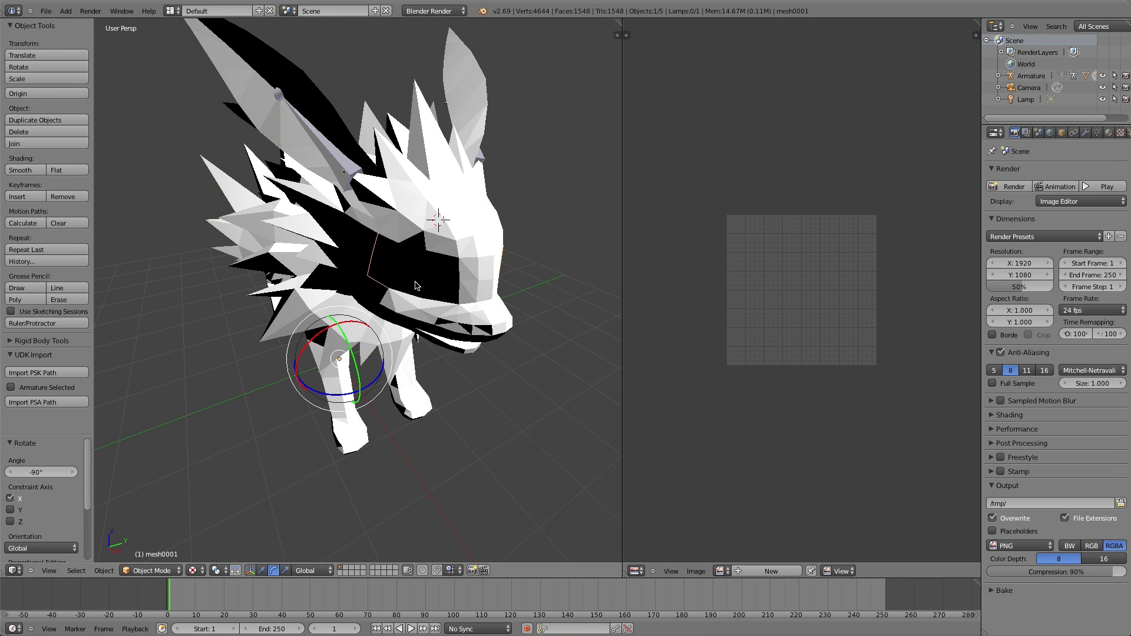
pyautogui.moveTo(440, 271); pyautogui.dragTo(511, 176, button='middle')
pyautogui.scroll(-2, 511, 177)
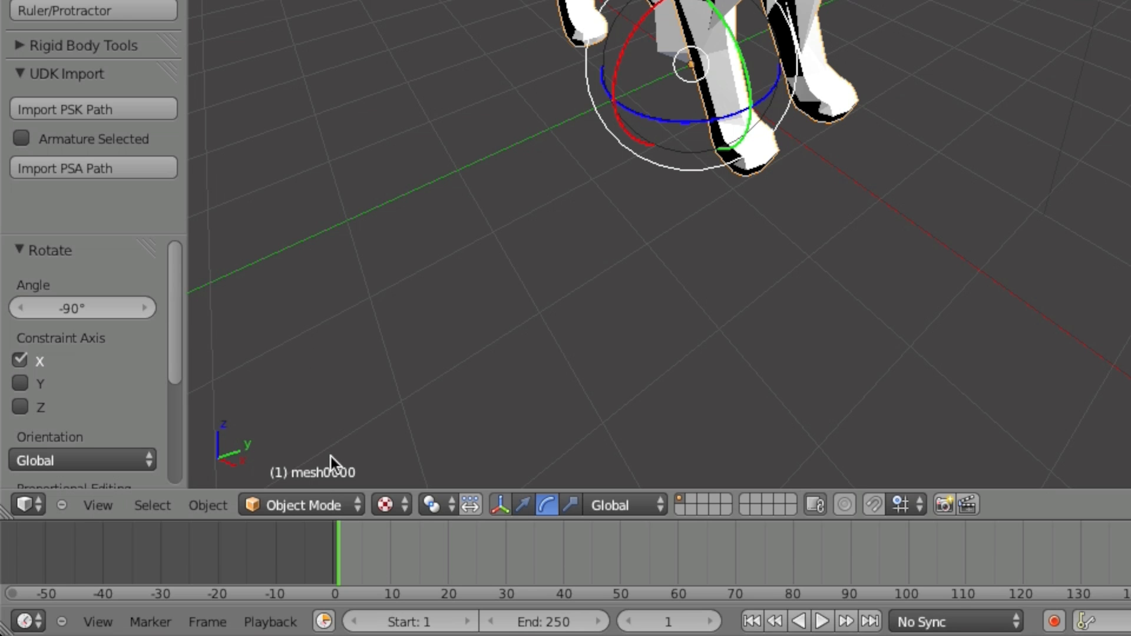
pyautogui.click(312, 506)
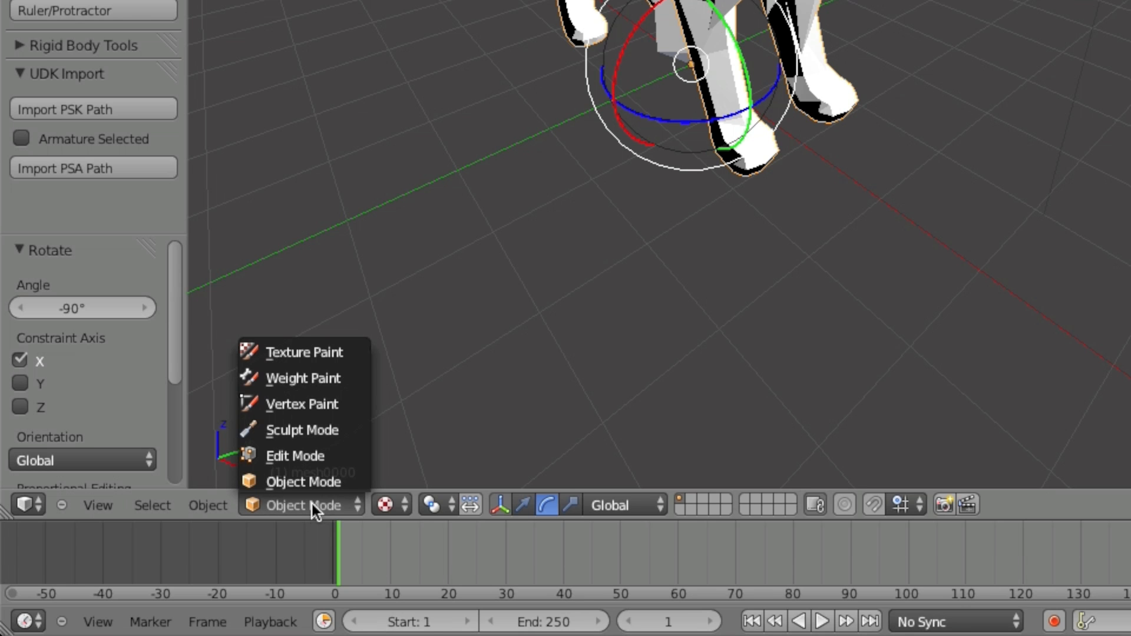
pyautogui.click(323, 458)
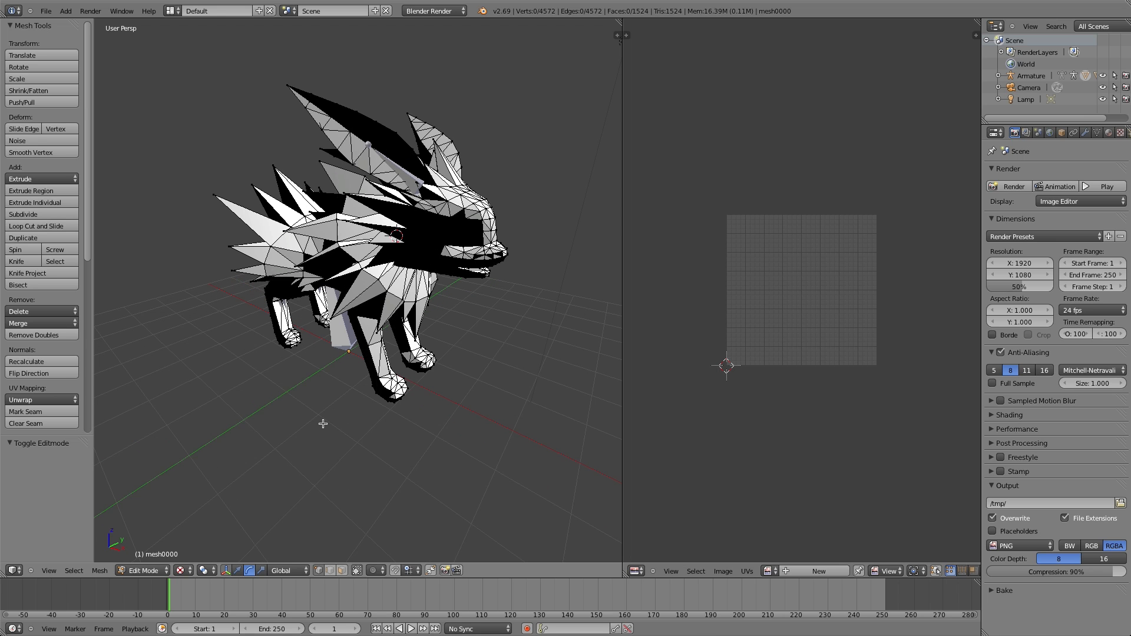
# Step: Toggle the body mesh back and forth between Object Mode and Edit Mode
pyautogui.press('Tab')
pyautogui.press('Tab')
pyautogui.press('Tab')
pyautogui.press('Tab')
pyautogui.press('Tab')
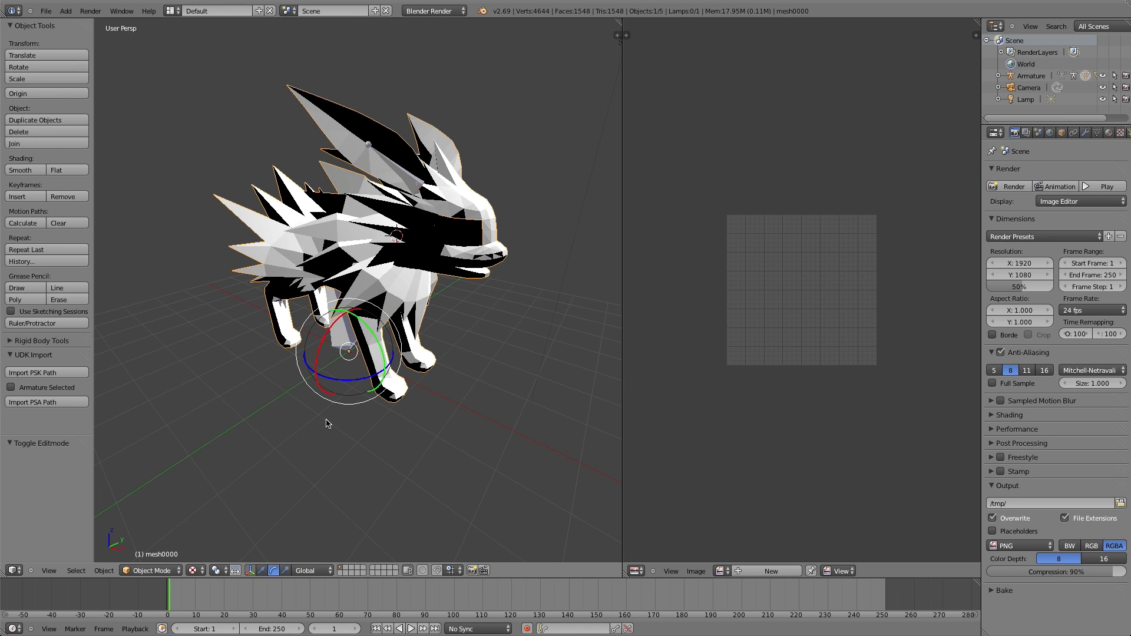
pyautogui.press('Tab')
# Step: Select all of the body mesh's vertices and remove the doubles
pyautogui.moveTo(336, 411); pyautogui.dragTo(338, 416, button='middle')
pyautogui.press('a')
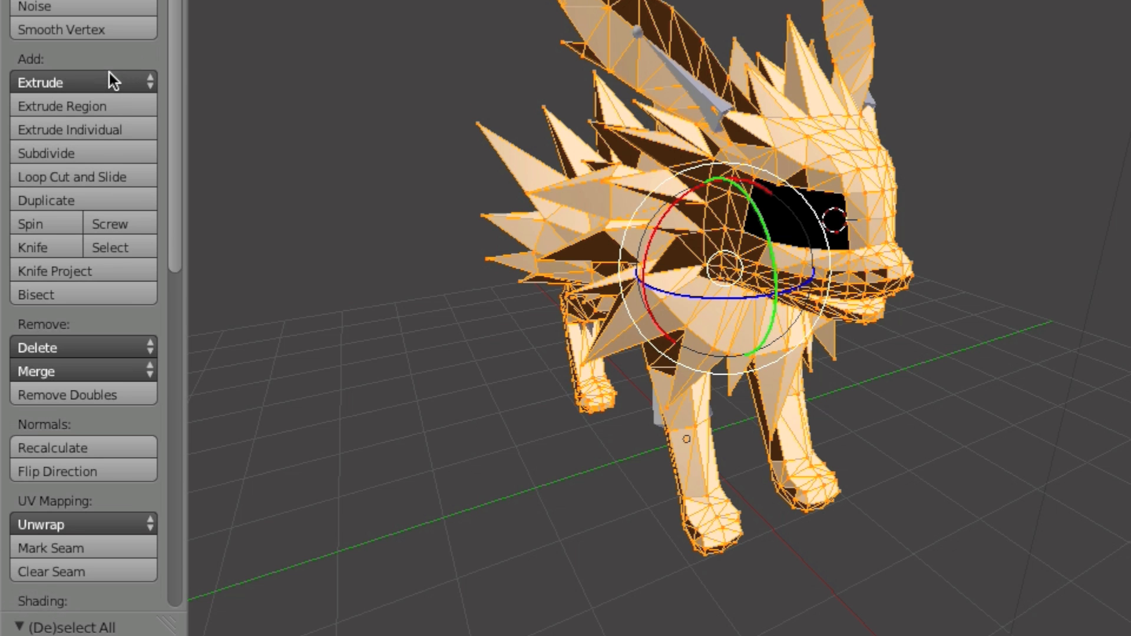
pyautogui.scroll(-2, 108, 72)
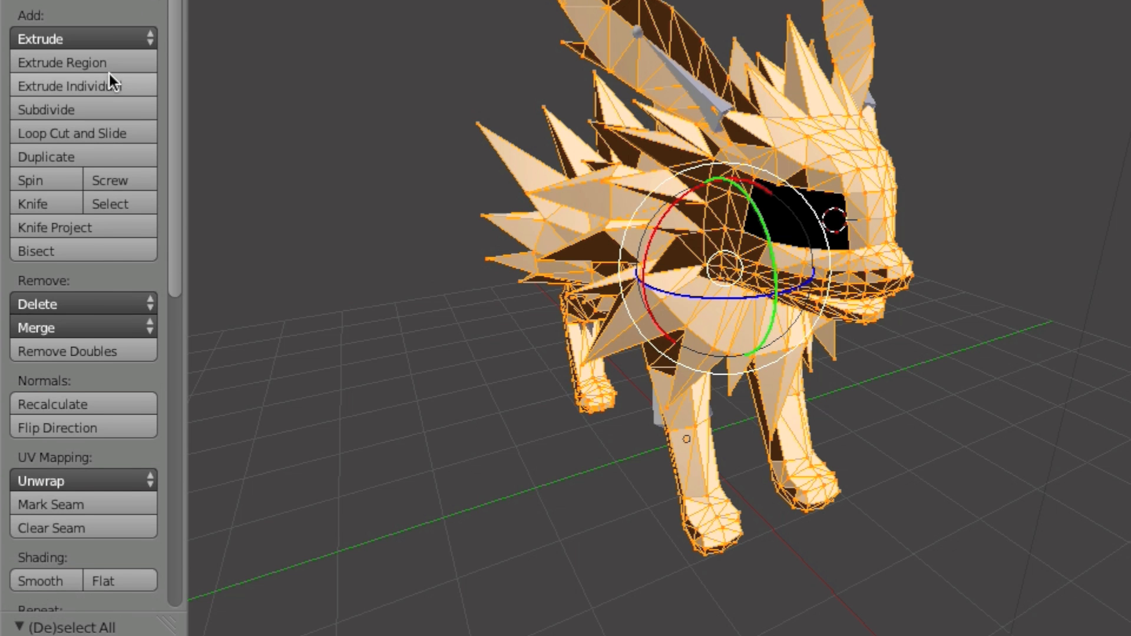
pyautogui.click(127, 352)
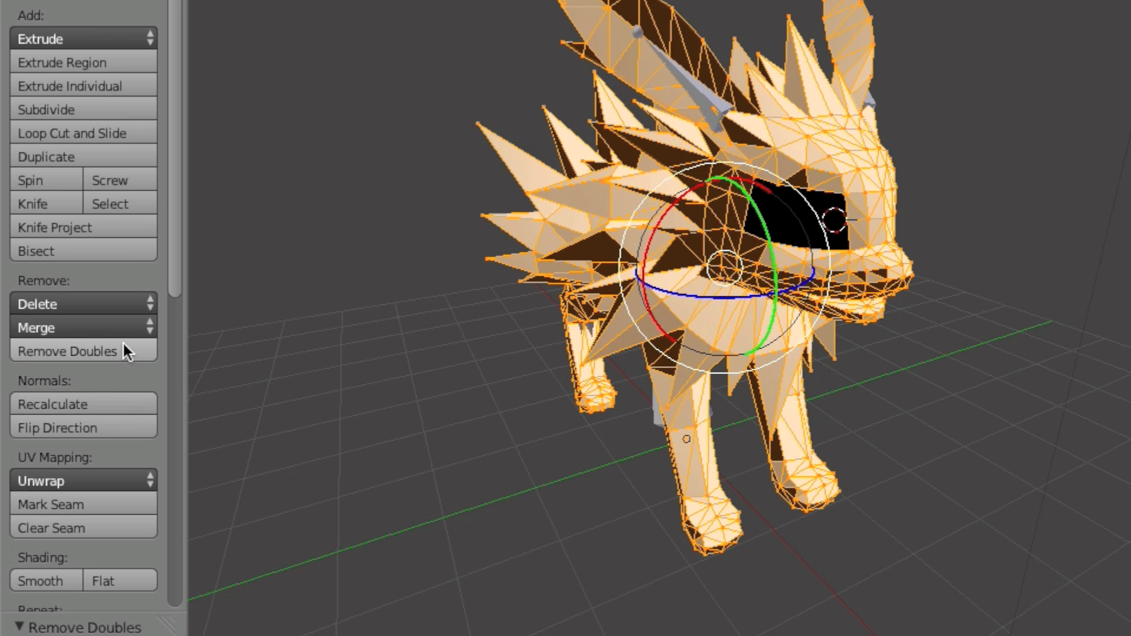
# Step: Apply smooth shading to the whole body mesh and return to Object Mode
pyautogui.scroll(-6, 122, 342)
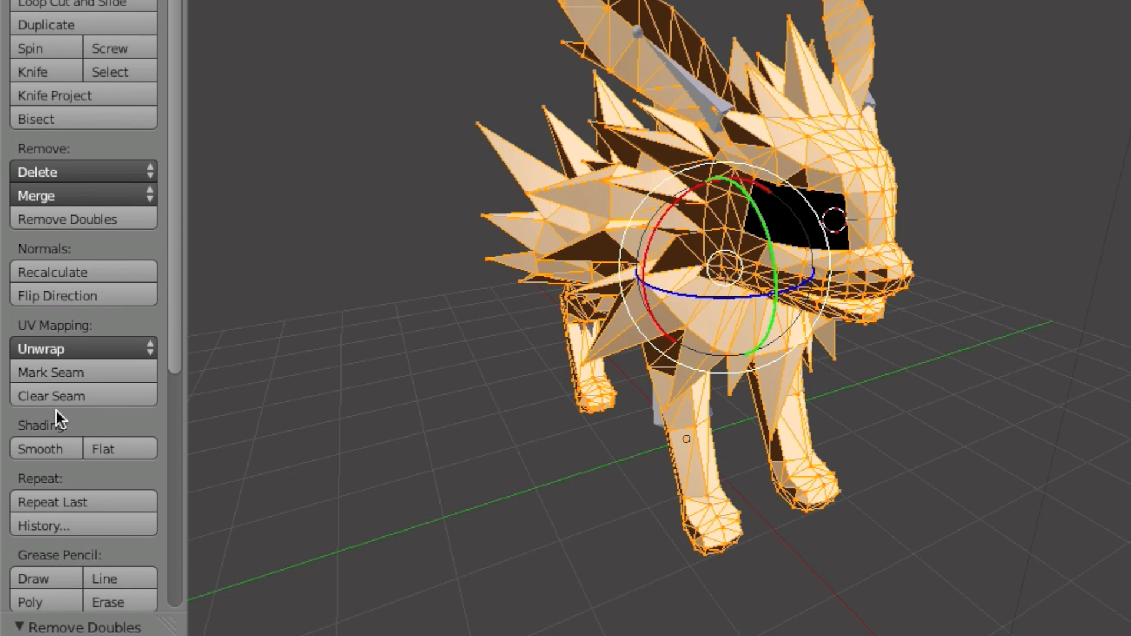
pyautogui.click(53, 445)
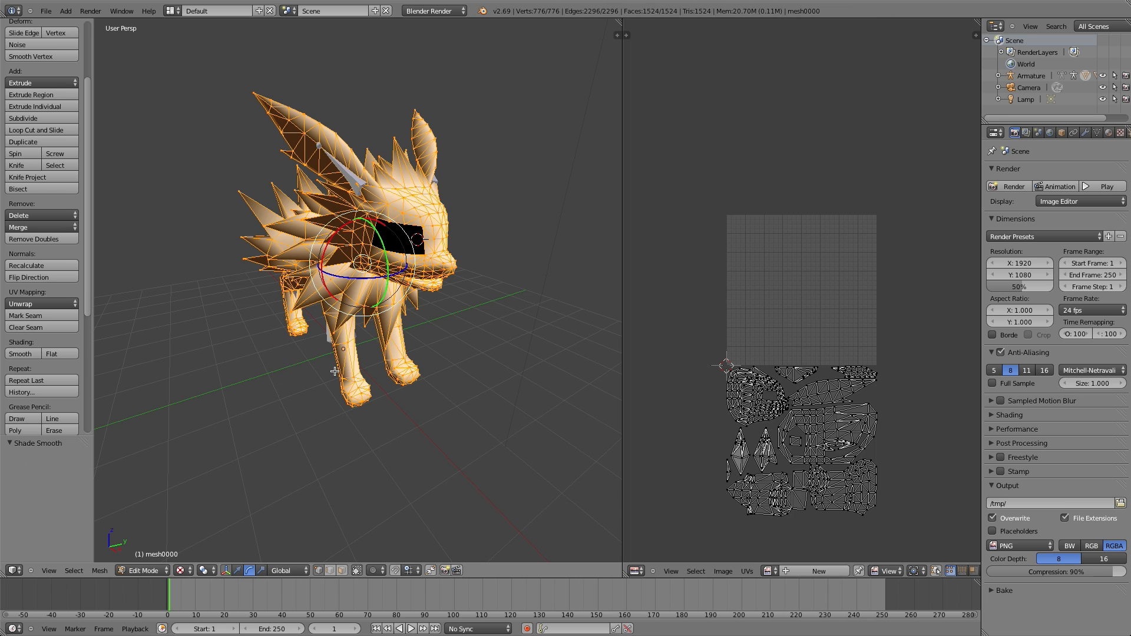
pyautogui.moveTo(334, 371); pyautogui.dragTo(408, 284, button='middle')
pyautogui.press('Tab')
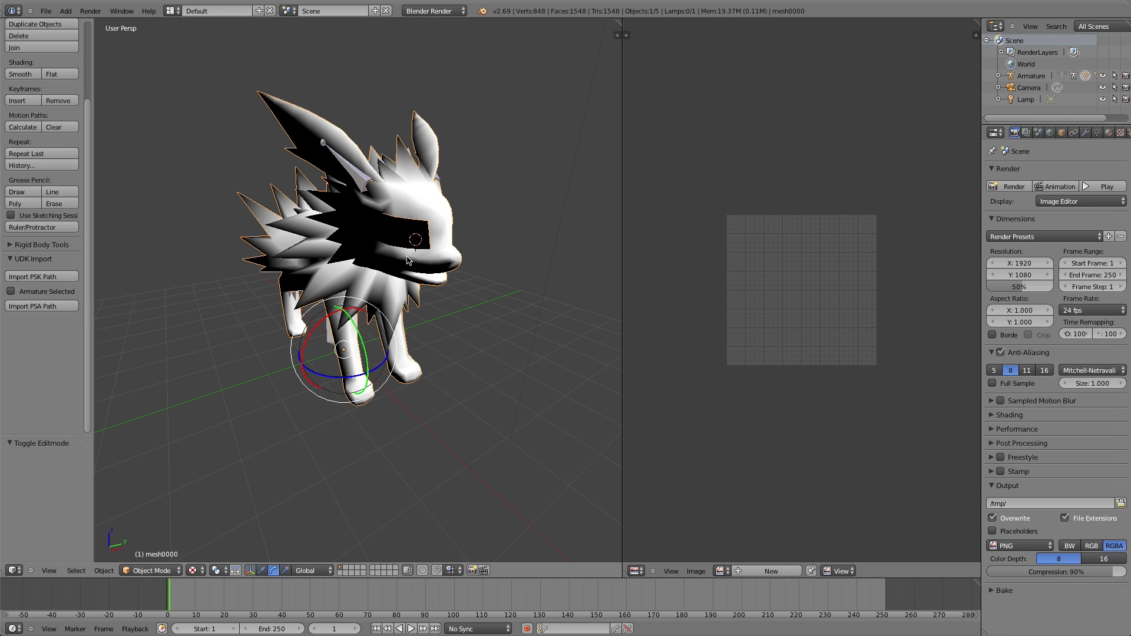
# Step: Remove doubles from the entire eye mesh, shade it smooth, and return to Object Mode
pyautogui.rightClick(415, 238)
pyautogui.press('Tab')
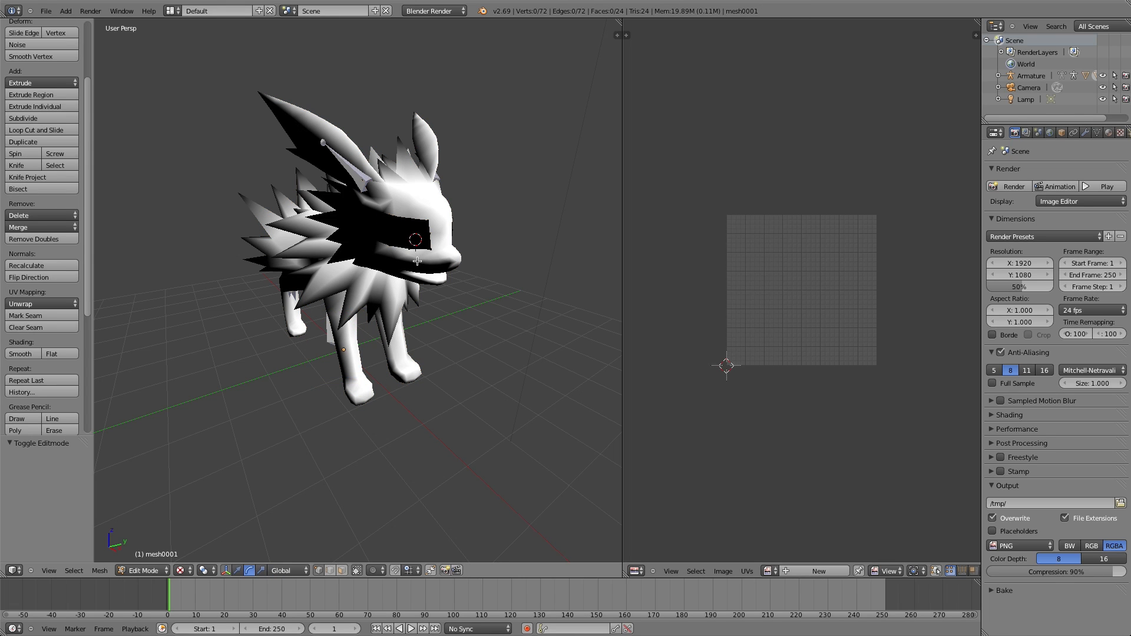
pyautogui.press('a')
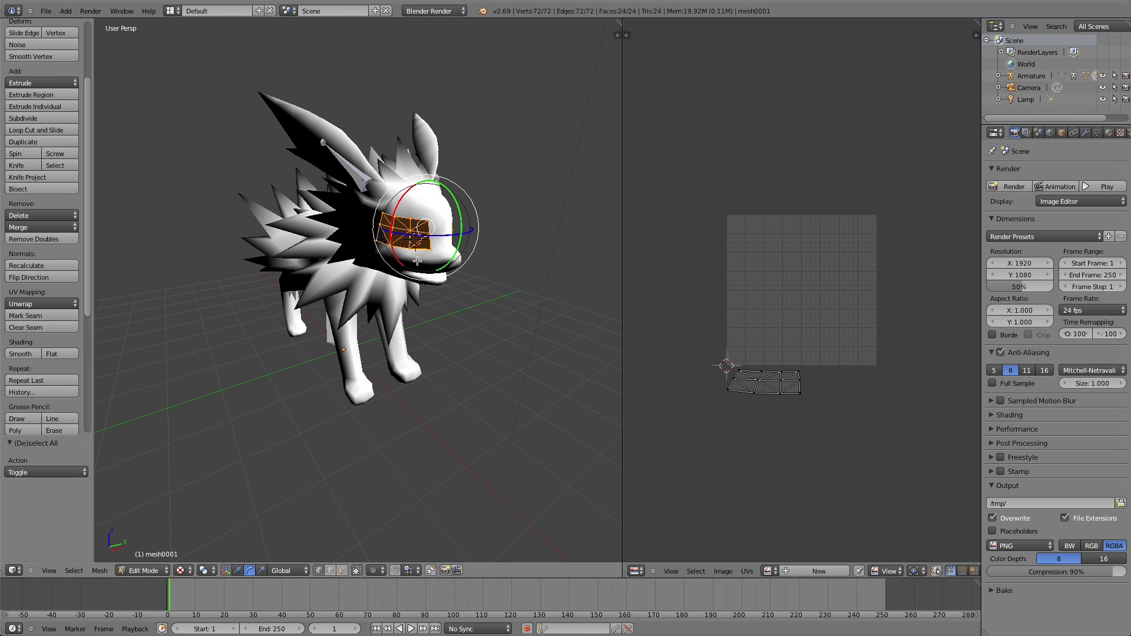
pyautogui.click(59, 239)
pyautogui.click(17, 354)
pyautogui.press('Tab')
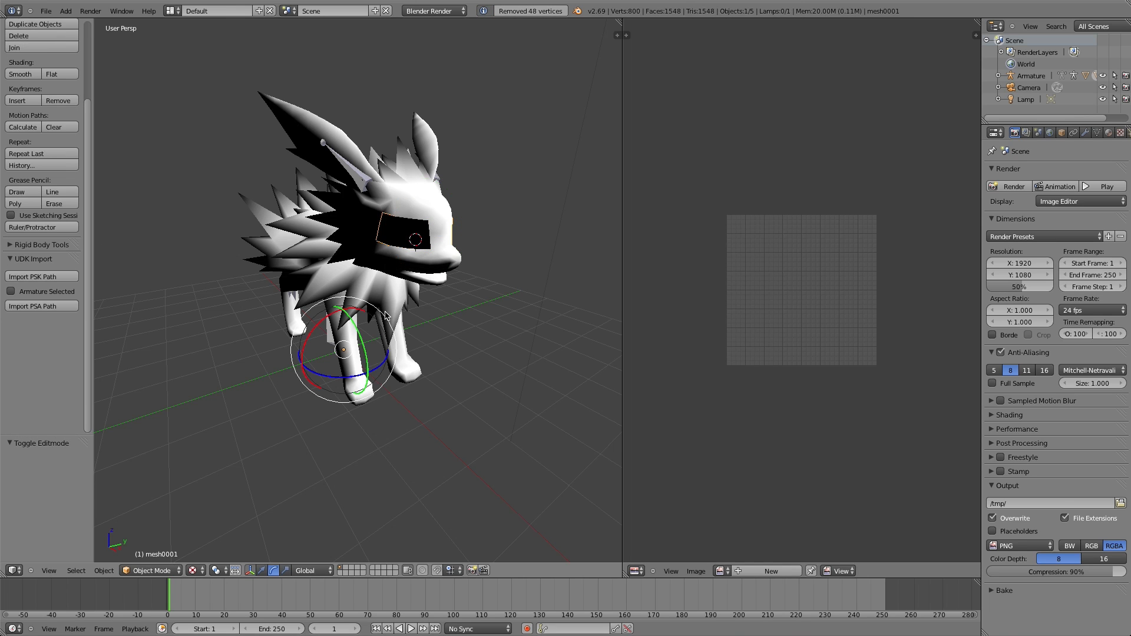
pyautogui.moveTo(356, 313); pyautogui.dragTo(395, 317, button='middle')
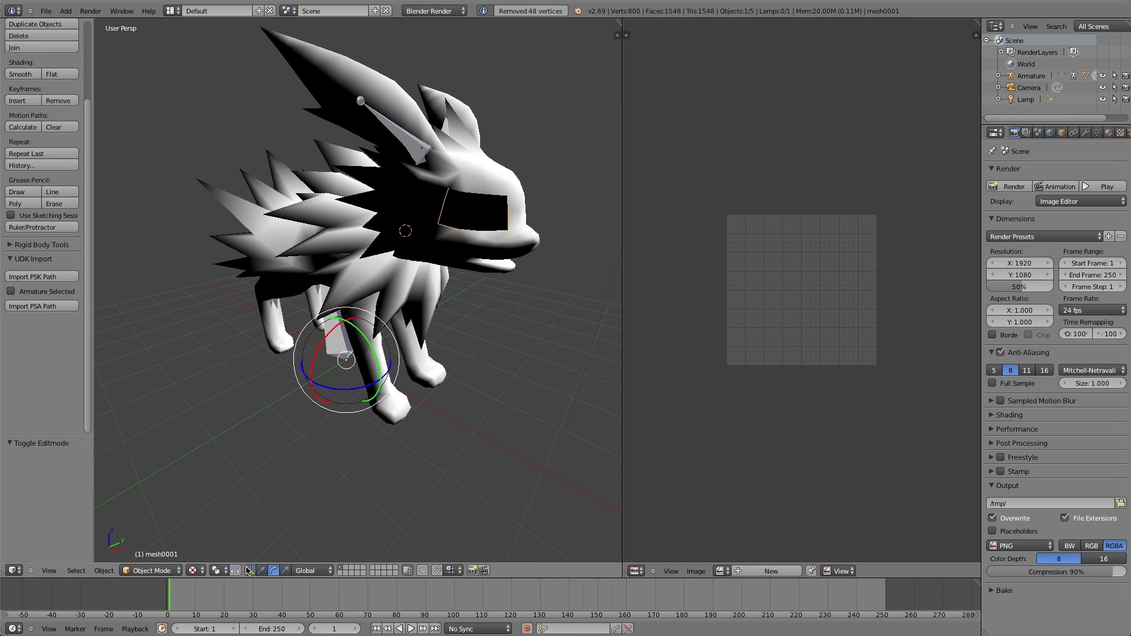
pyautogui.moveTo(476, 216); pyautogui.dragTo(478, 212, button='middle')
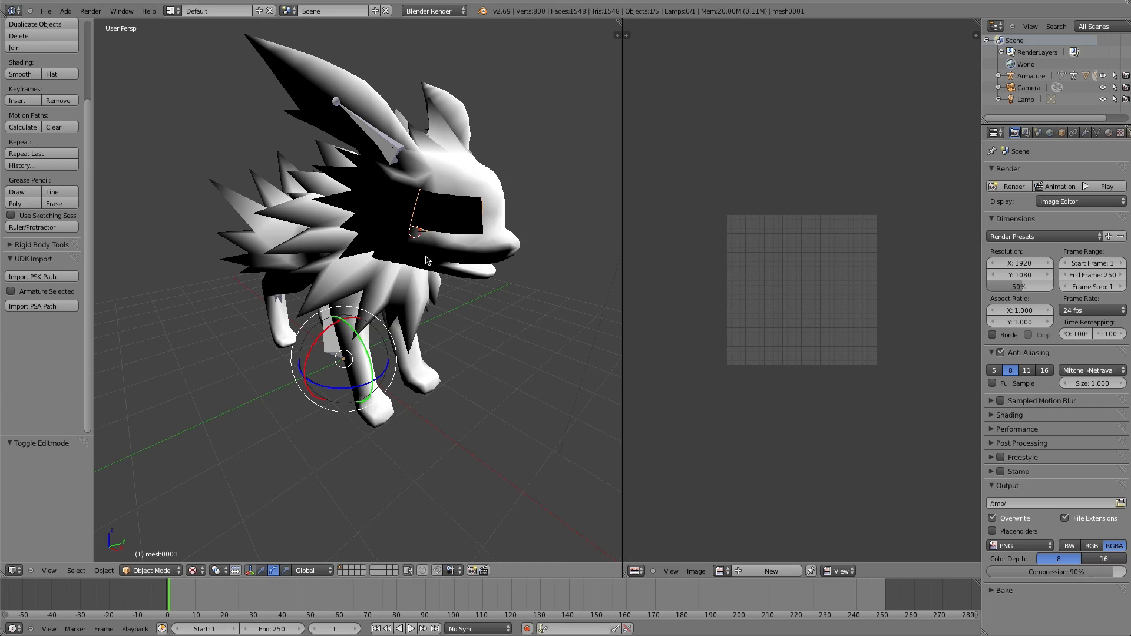
# Step: Assign the ThundersDh.PNG image to the body mesh's UVs in Edit Mode, then deselect the mesh to check the texture
pyautogui.press('Tab')
pyautogui.press('Tab')
pyautogui.rightClick(457, 173)
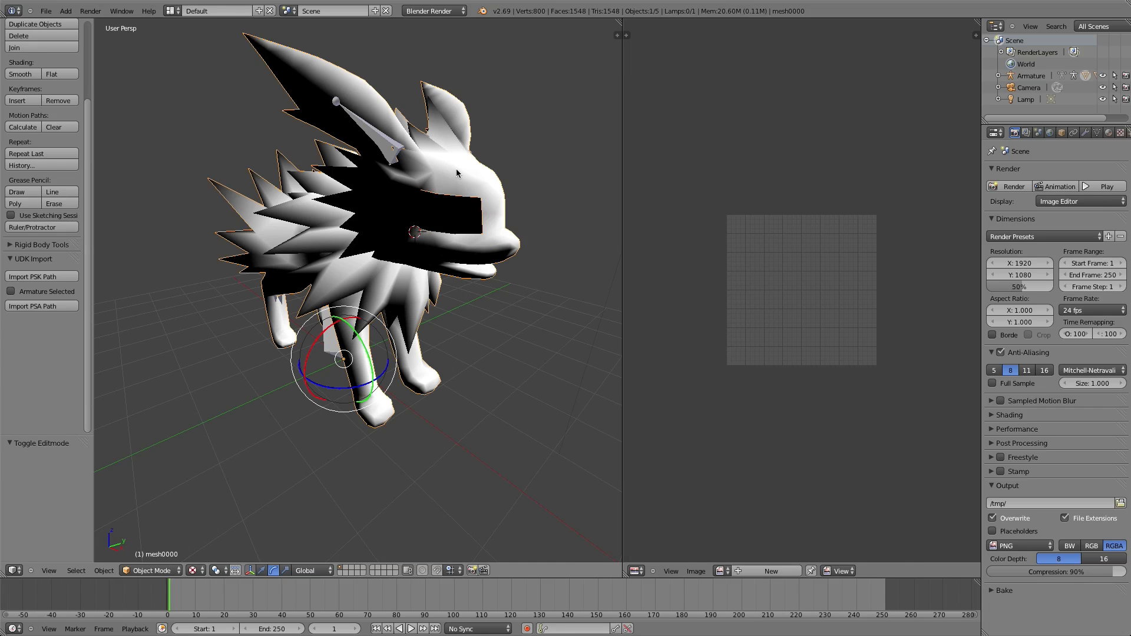
pyautogui.press('Tab')
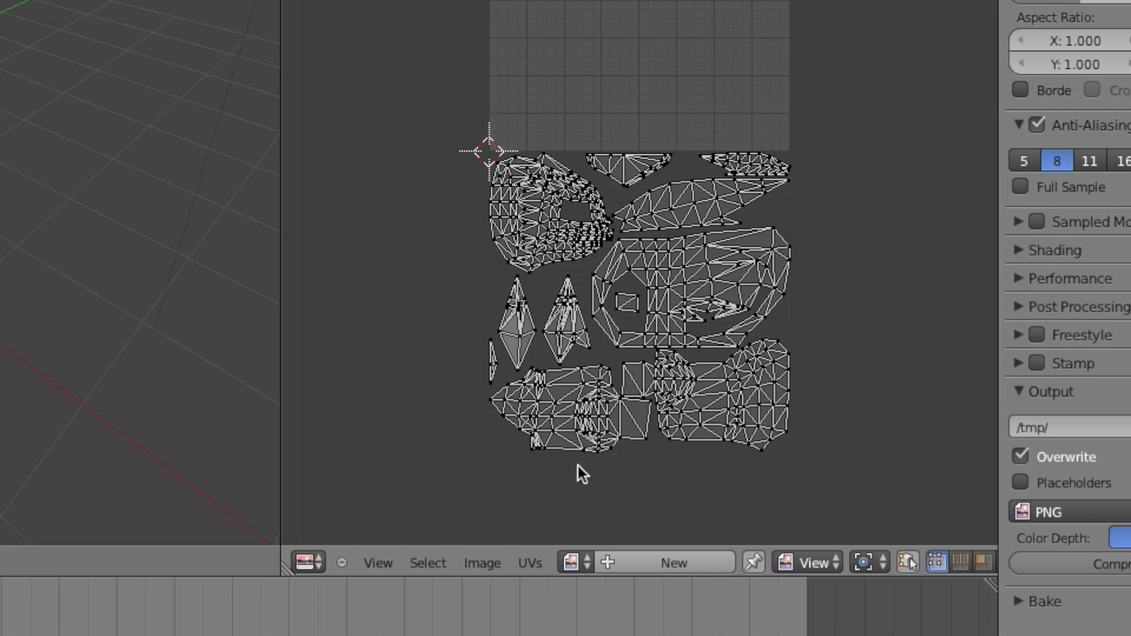
pyautogui.click(571, 563)
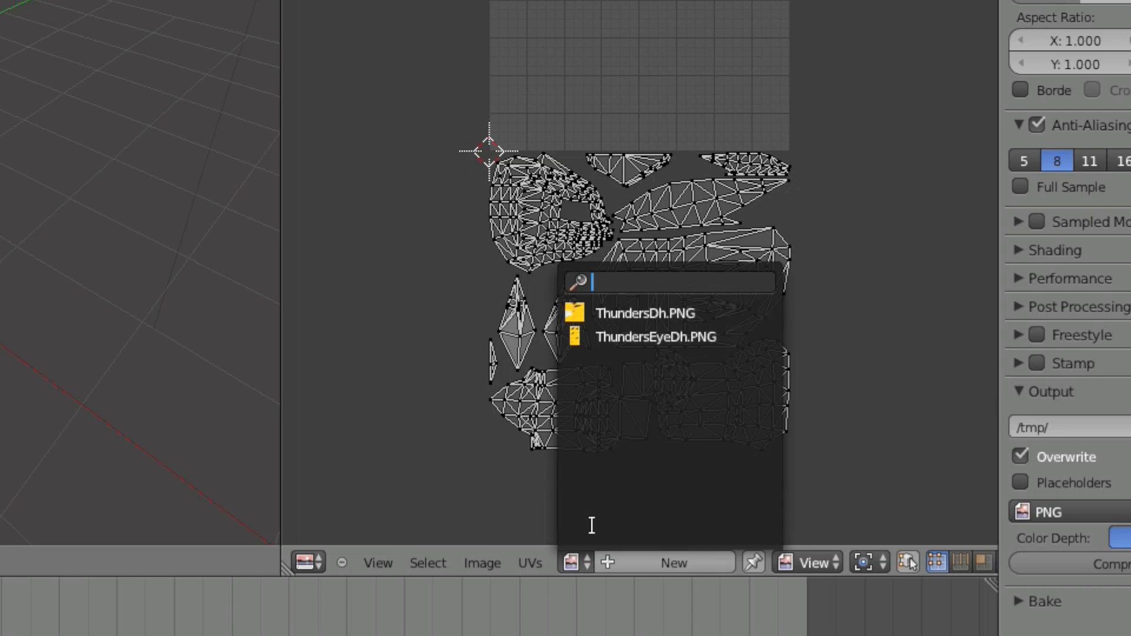
pyautogui.click(651, 318)
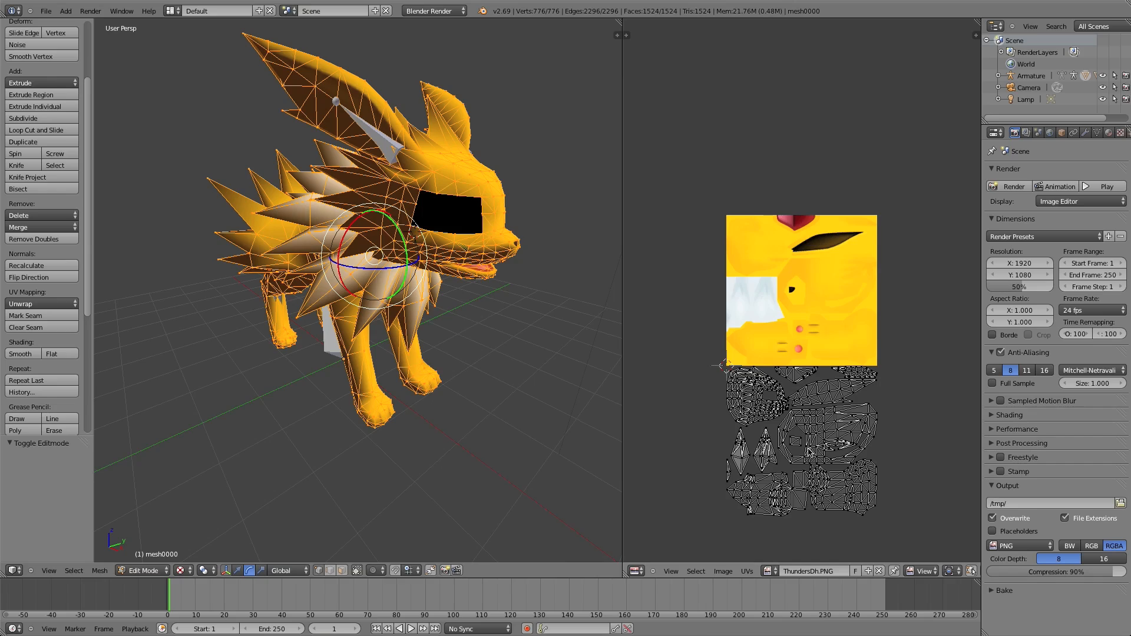
pyautogui.press('a')
pyautogui.moveTo(452, 276); pyautogui.dragTo(451, 280, button='middle')
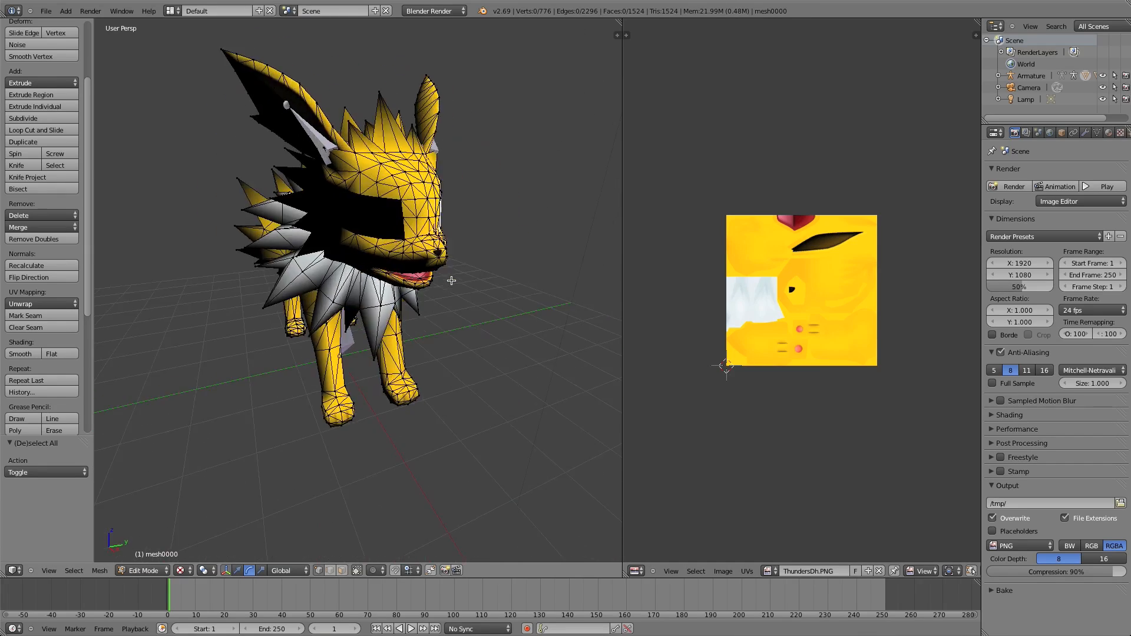
# Step: Assign the ThundersEyeDh.PNG image to the eye mesh's UVs in Edit Mode, then return to Object Mode
pyautogui.press('Tab')
pyautogui.rightClick(404, 241)
pyautogui.press('Tab')
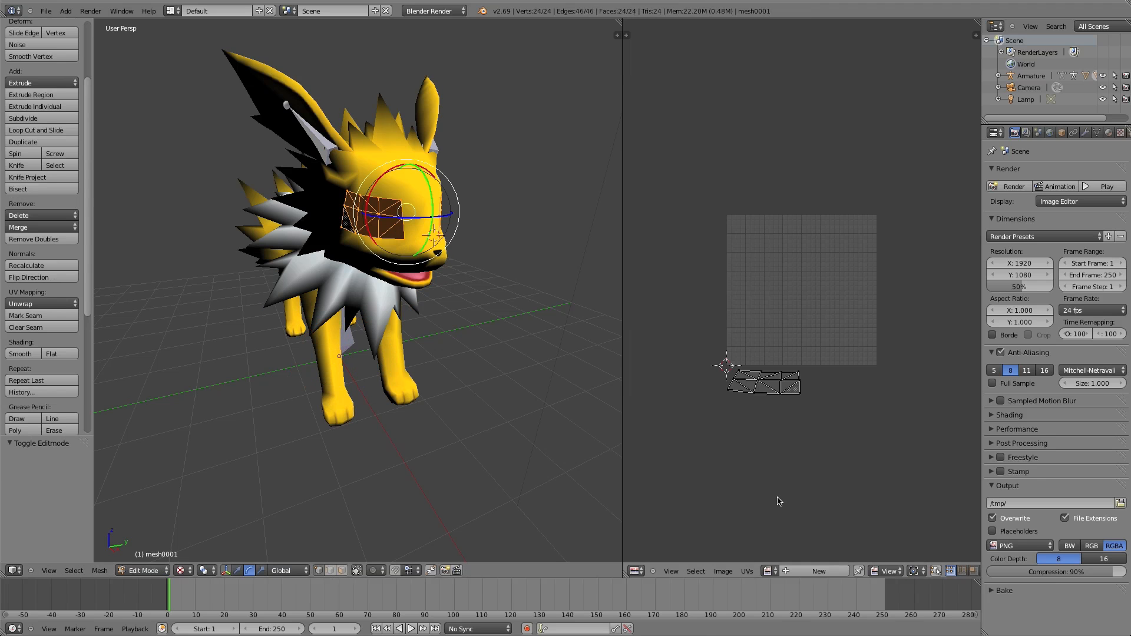
pyautogui.click(768, 570)
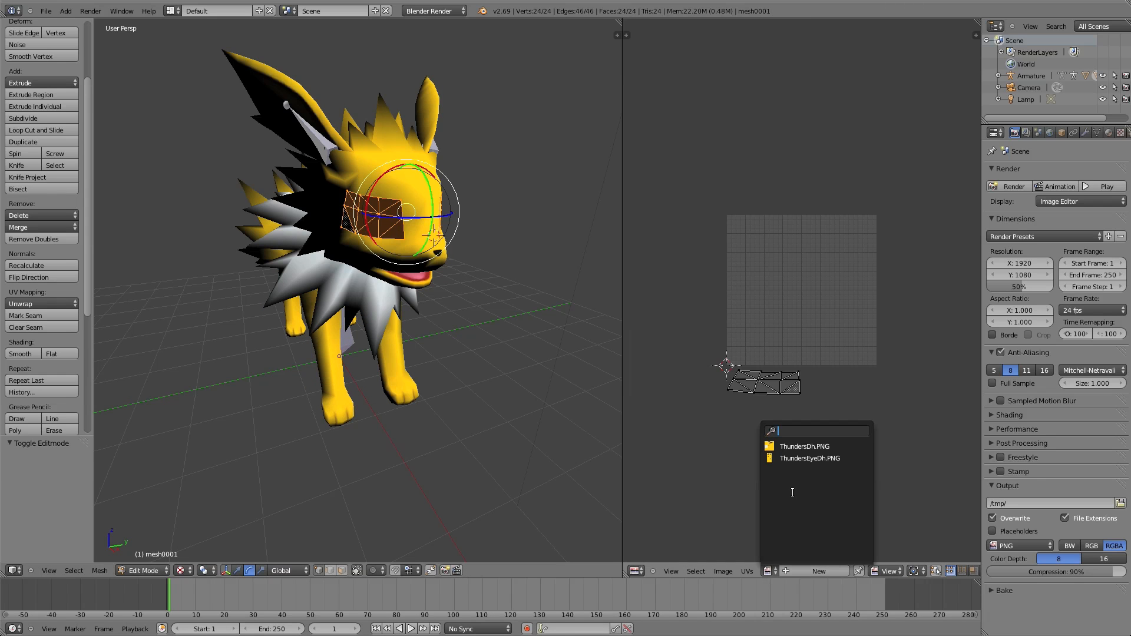
pyautogui.click(799, 461)
pyautogui.press('Tab')
pyautogui.moveTo(392, 454); pyautogui.dragTo(455, 243, button='middle')
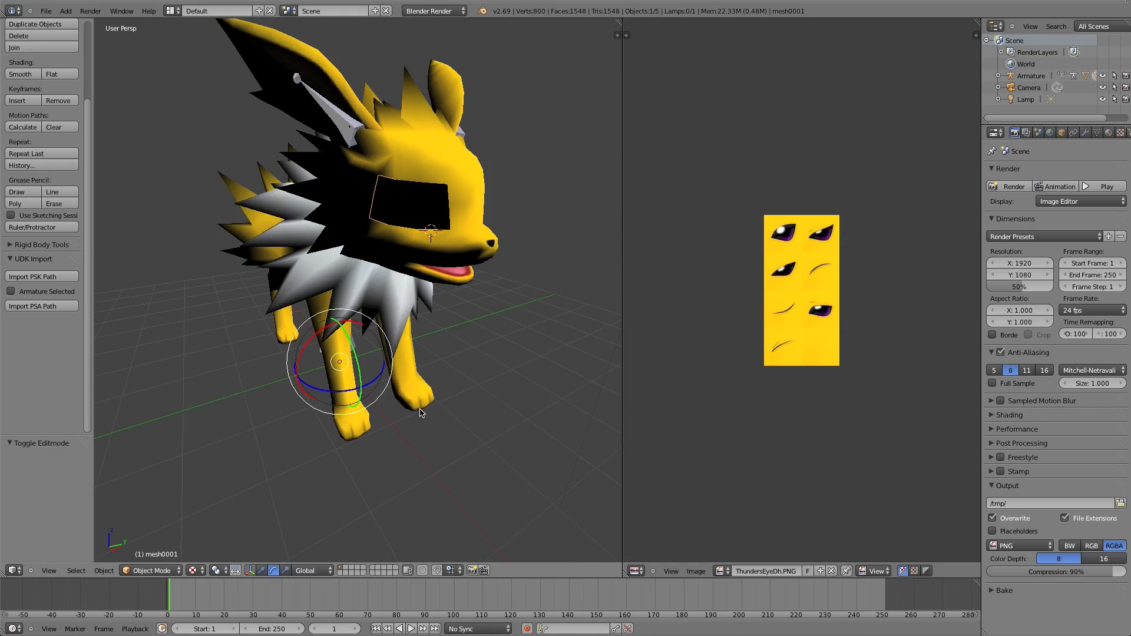
pyautogui.rightClick(407, 203)
pyautogui.press('g')
pyautogui.rightClick(383, 193)
pyautogui.rightClick(411, 197)
pyautogui.press('g')
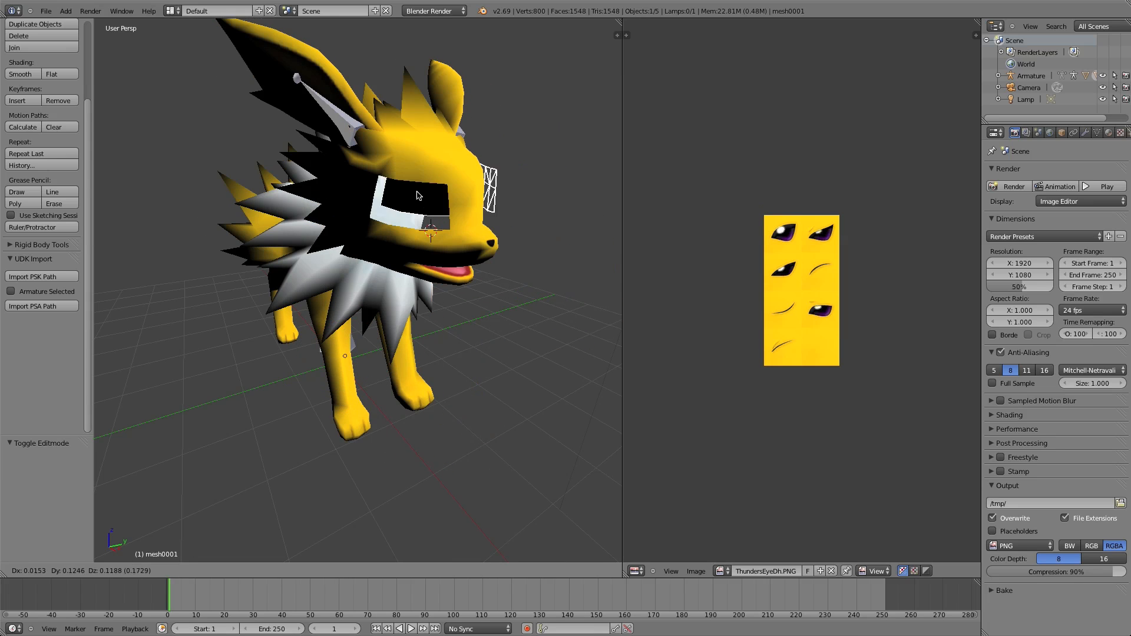
pyautogui.rightClick(450, 201)
# Step: Move the lamp by about X -0.93, Y -3.11, Z -1.69 to light the eye side of the model's face
pyautogui.scroll(-4, 465, 312)
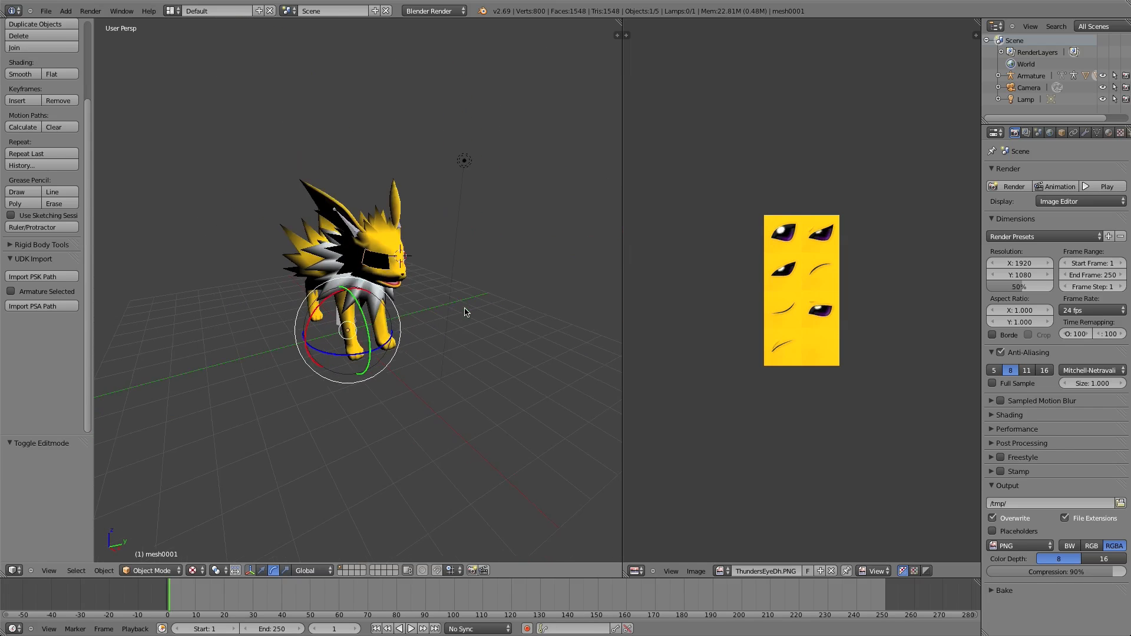
pyautogui.scroll(-2, 464, 312)
pyautogui.rightClick(410, 221)
pyautogui.press('g')
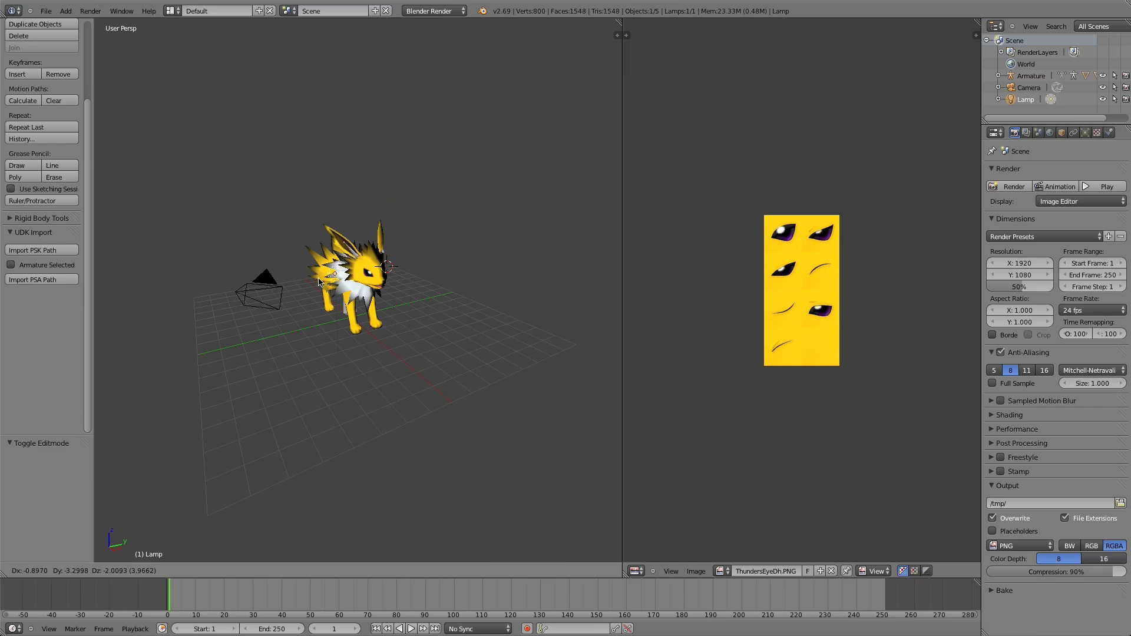
pyautogui.click(321, 281)
pyautogui.scroll(4, 359, 283)
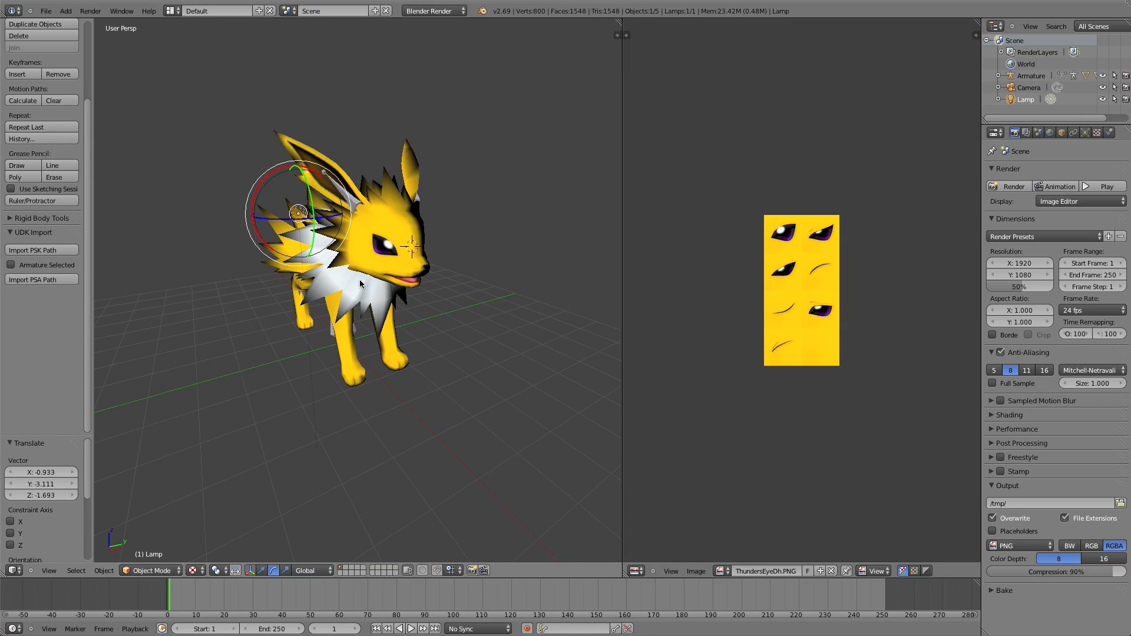
# Step: Examine the textured and lit model from both sides and from above
pyautogui.hscroll(-5, 360, 284)
pyautogui.hscroll(10, 360, 283)
pyautogui.keyDown('ctrl'); pyautogui.scroll(2, 359, 284); pyautogui.keyUp('ctrl')
pyautogui.hscroll(5, 359, 283)
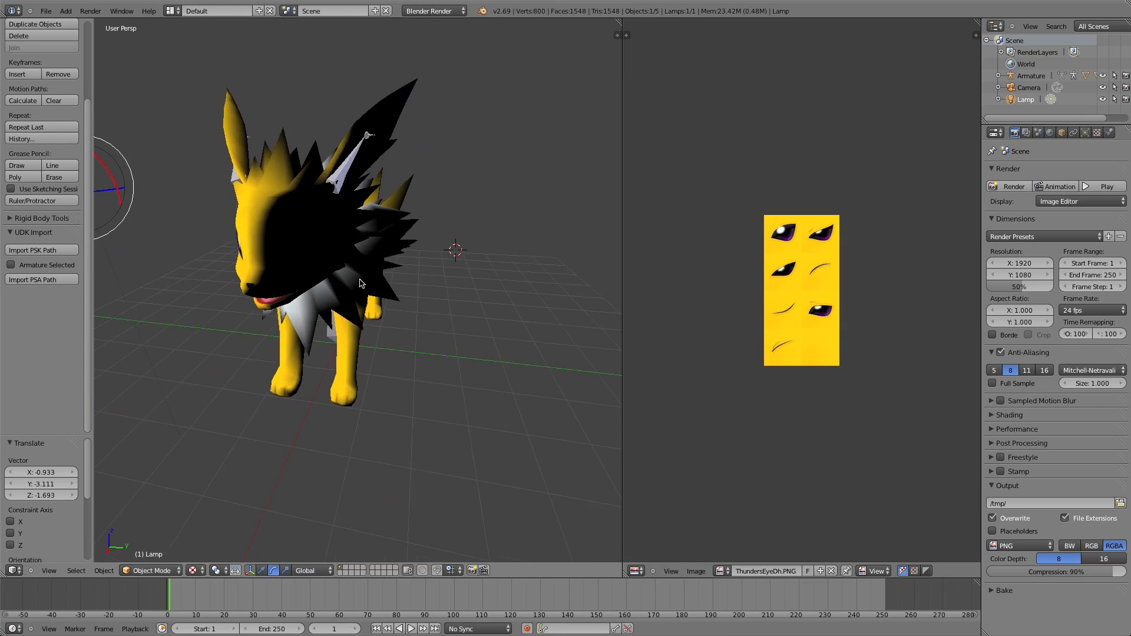
pyautogui.hscroll(-10, 359, 284)
pyautogui.hscroll(5, 360, 284)
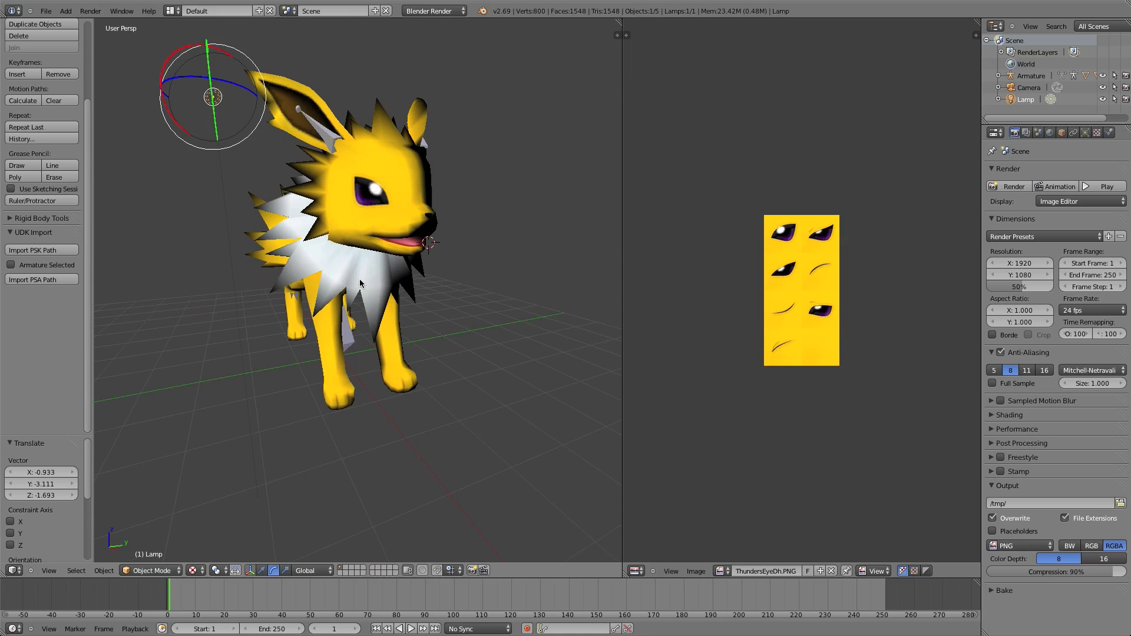
pyautogui.scroll(8, 359, 284)
pyautogui.hscroll(-3, 359, 283)
pyautogui.scroll(-8, 360, 284)
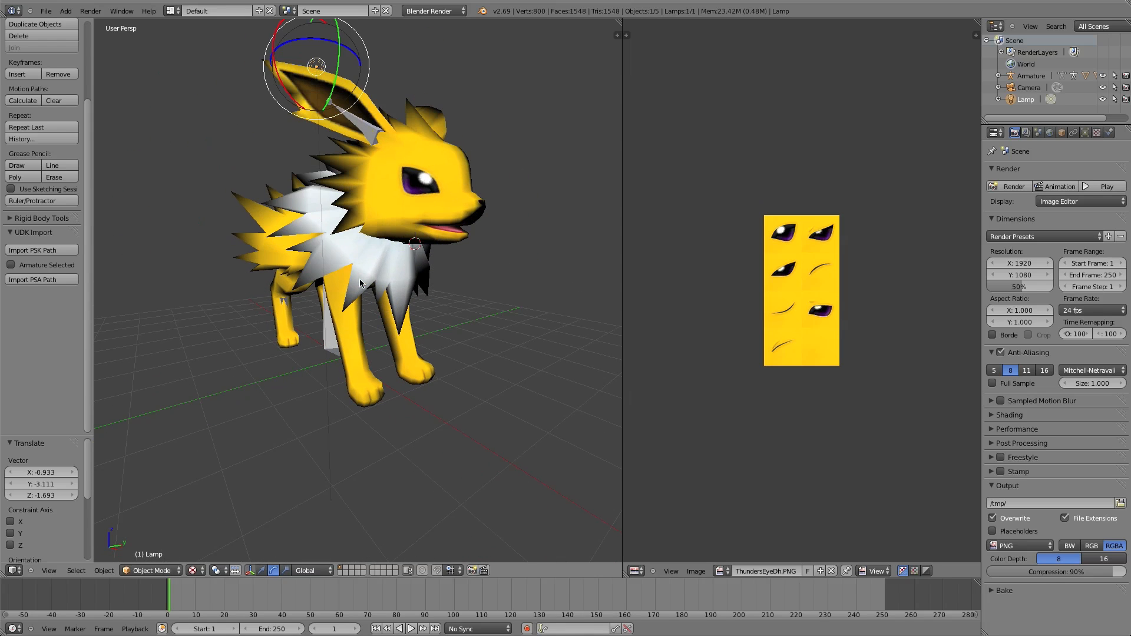
pyautogui.rightClick(411, 193)
pyautogui.press('g')
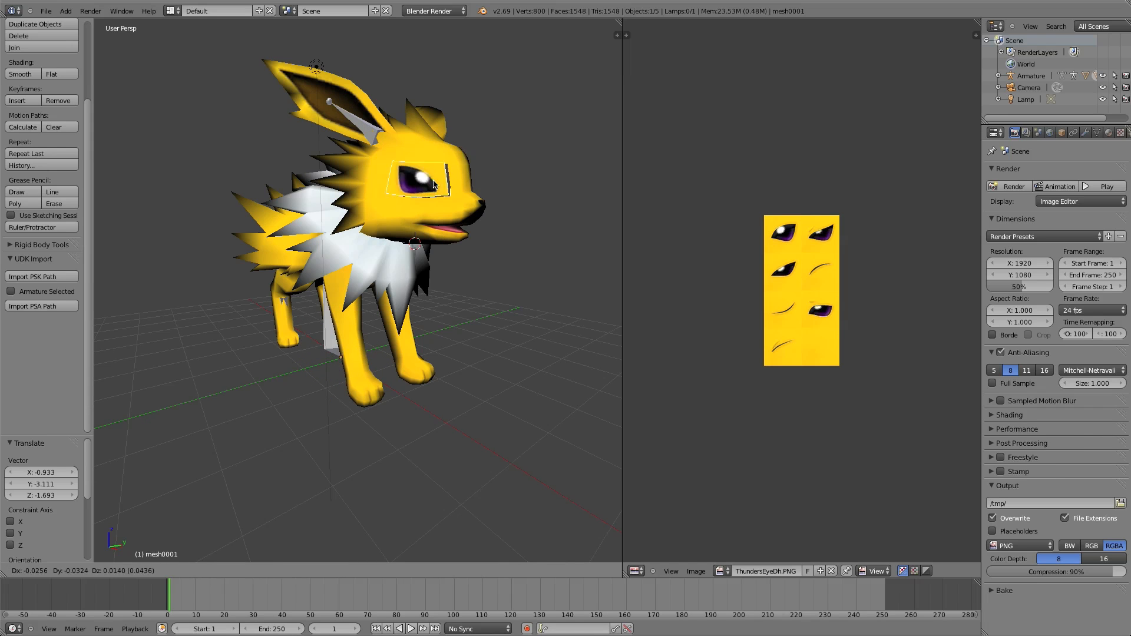
pyautogui.click(421, 208)
pyautogui.moveTo(421, 207); pyautogui.dragTo(422, 182, button='middle')
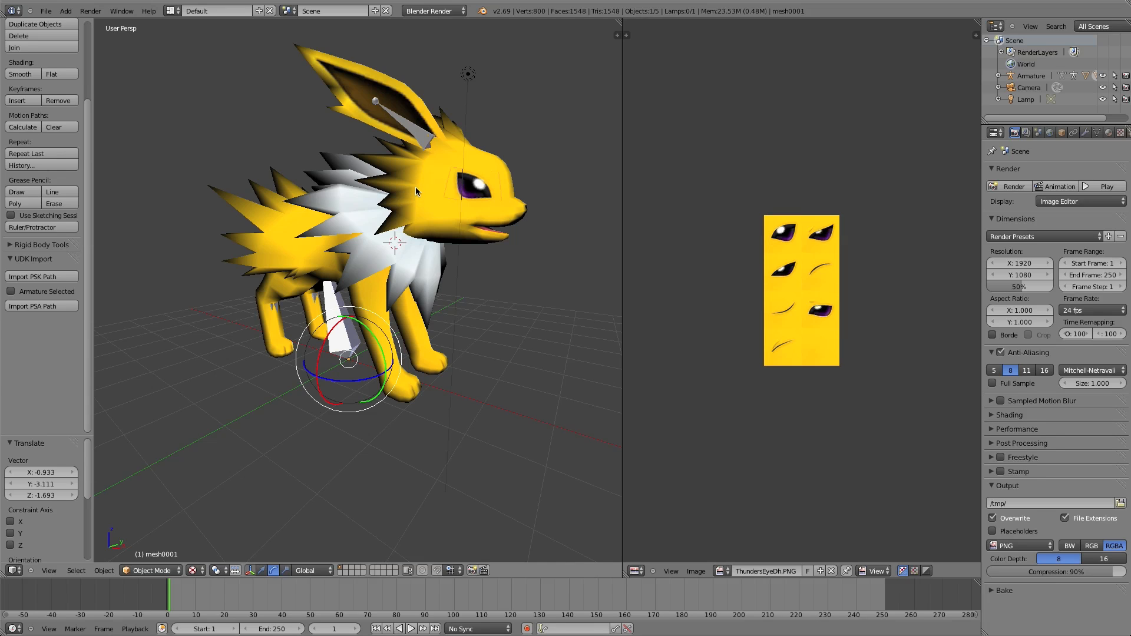
# Step: Select the body and eye meshes together and inspect the eye mesh's UV layout in Edit Mode, then return to Object Mode
pyautogui.rightClick(431, 179)
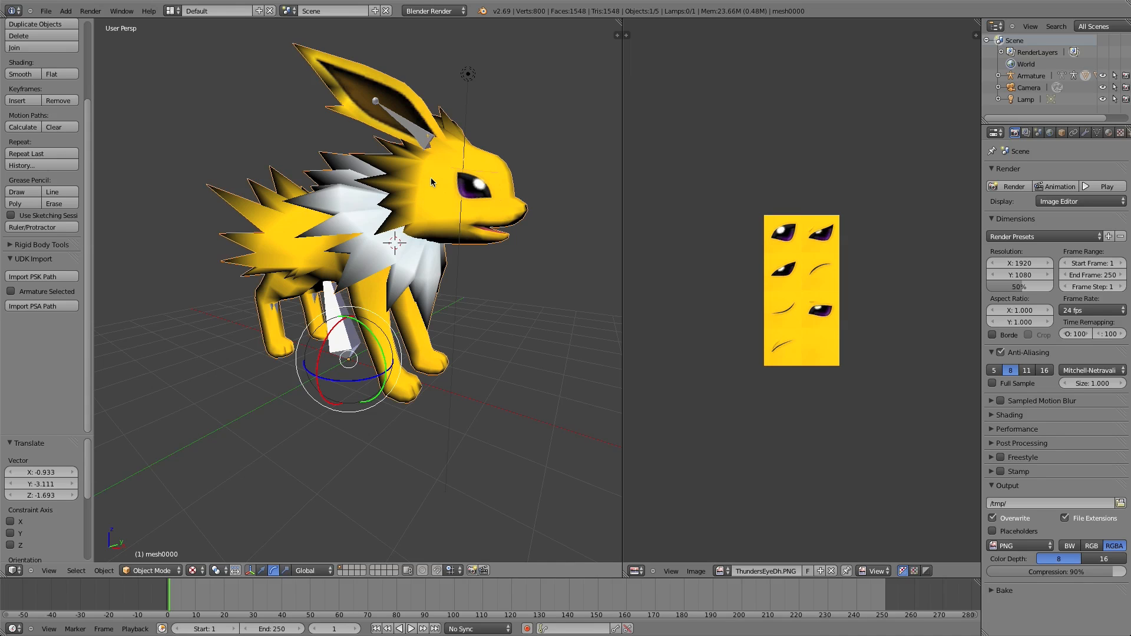
pyautogui.keyDown('shift'); pyautogui.rightClick(482, 187); pyautogui.keyUp('shift')
pyautogui.moveTo(481, 187); pyautogui.dragTo(473, 188, button='middle')
pyautogui.moveTo(465, 236); pyautogui.dragTo(465, 239, button='middle')
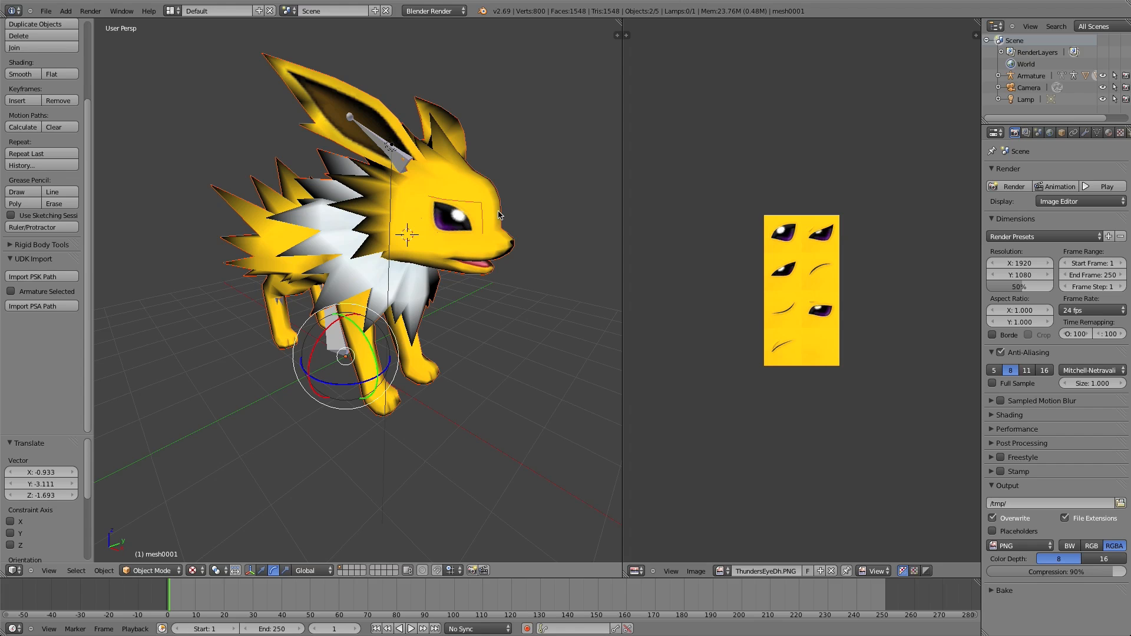
pyautogui.moveTo(488, 225)
pyautogui.mouseDown(button='middle')
pyautogui.moveTo(412, 228)
pyautogui.moveTo(487, 225)
pyautogui.mouseUp(button='middle')
pyautogui.press('Tab')
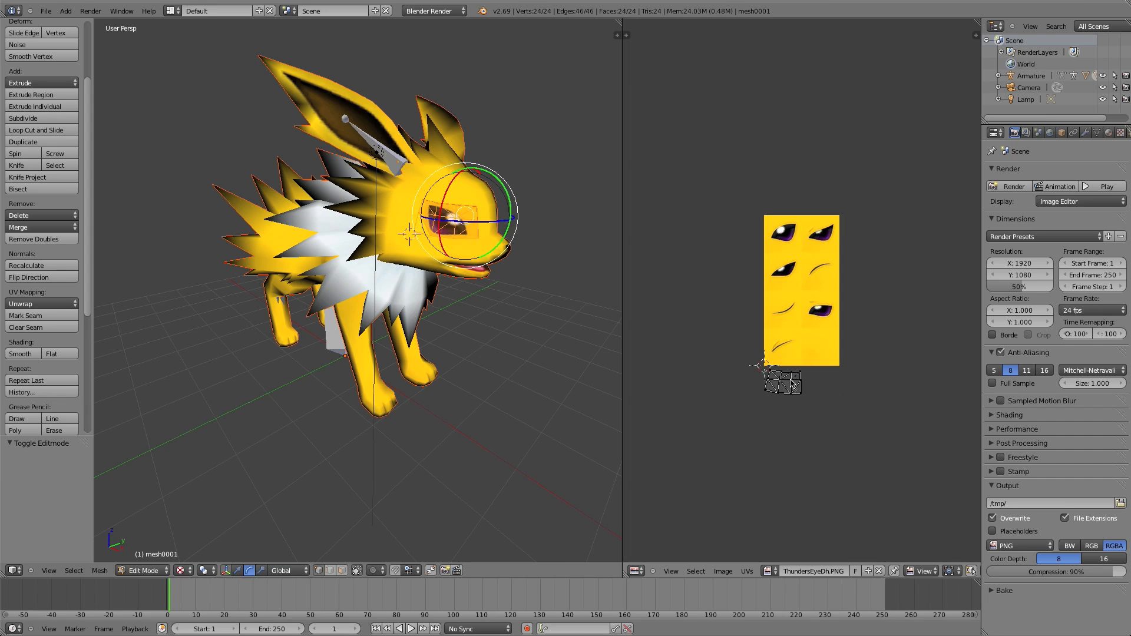
pyautogui.press('Tab')
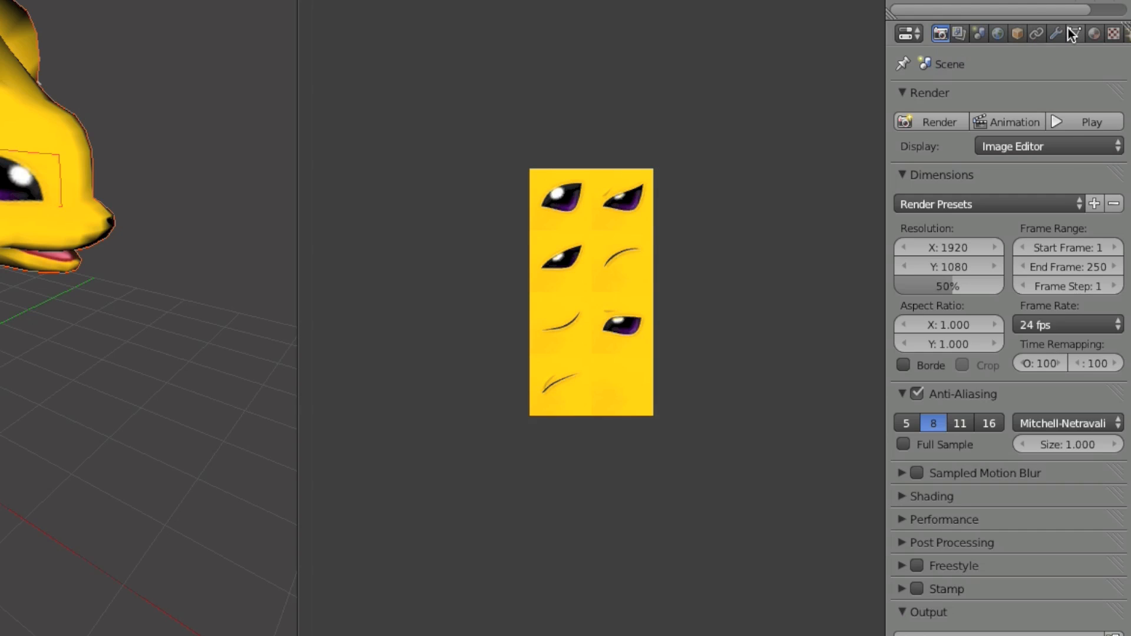
# Step: Rename the UV maps of both the eye mesh and the body mesh to GeometrySource
pyautogui.click(1097, 132)
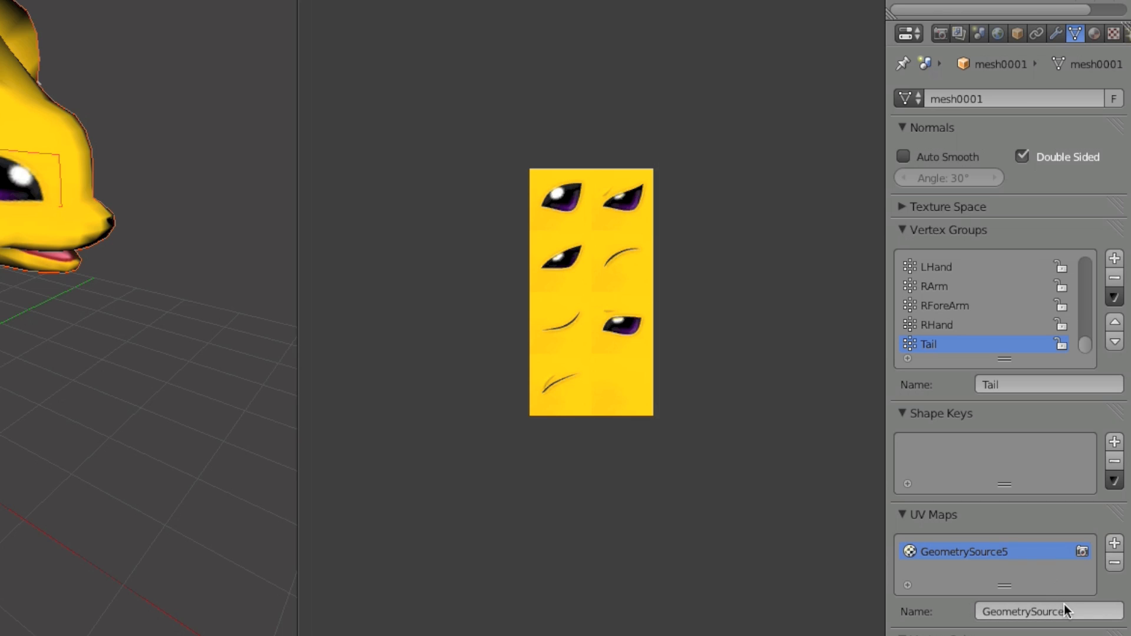
pyautogui.click(1081, 607)
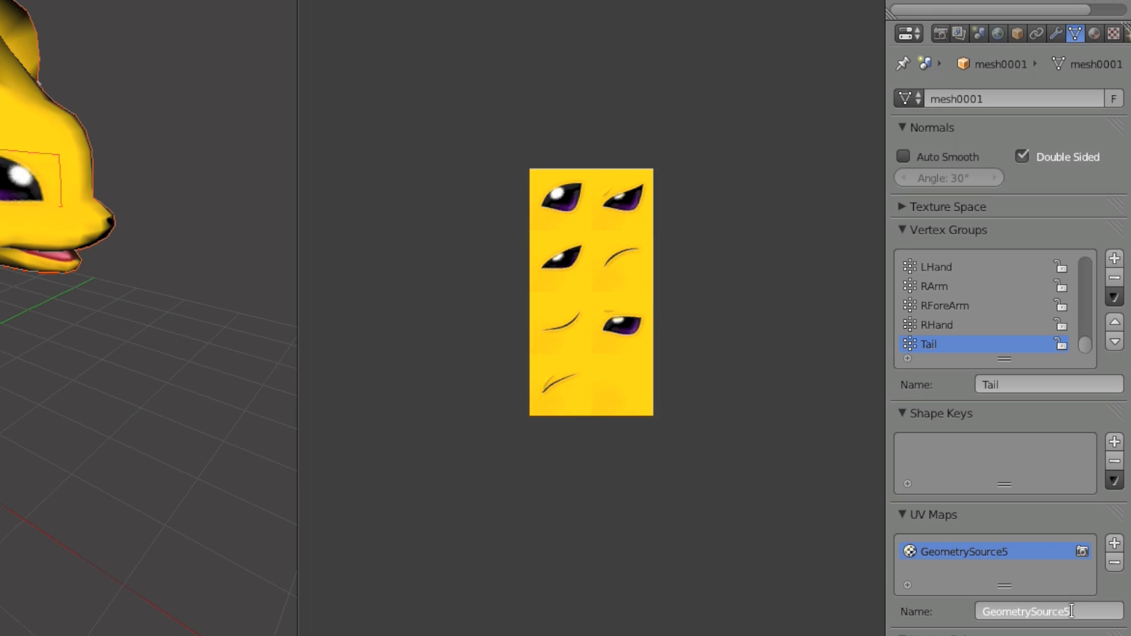
pyautogui.press('Return')
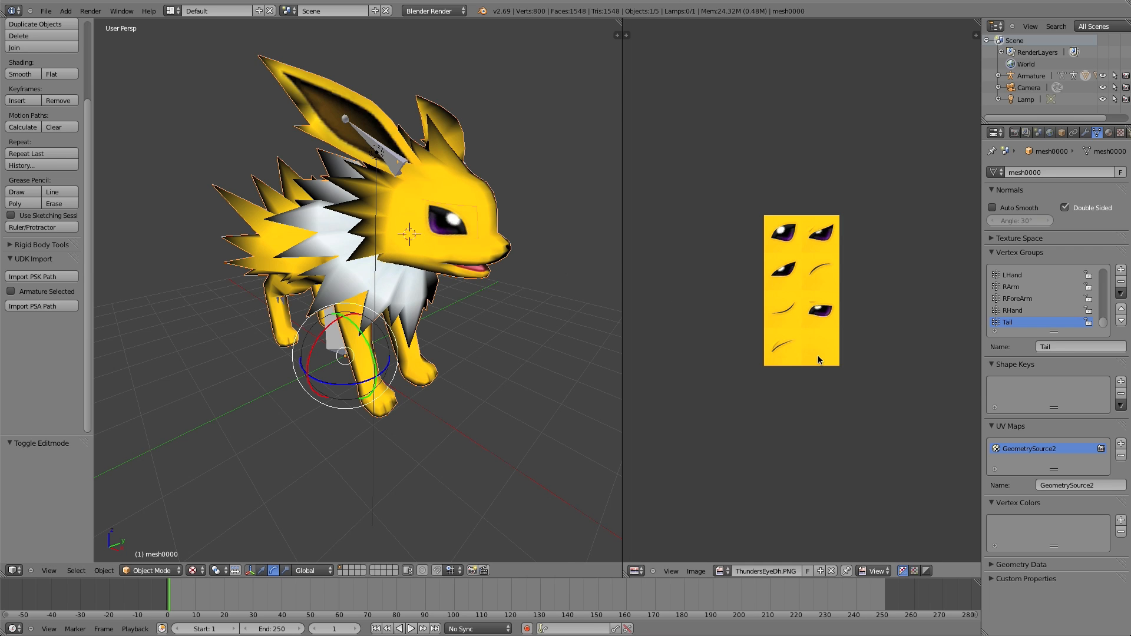
pyautogui.click(1099, 486)
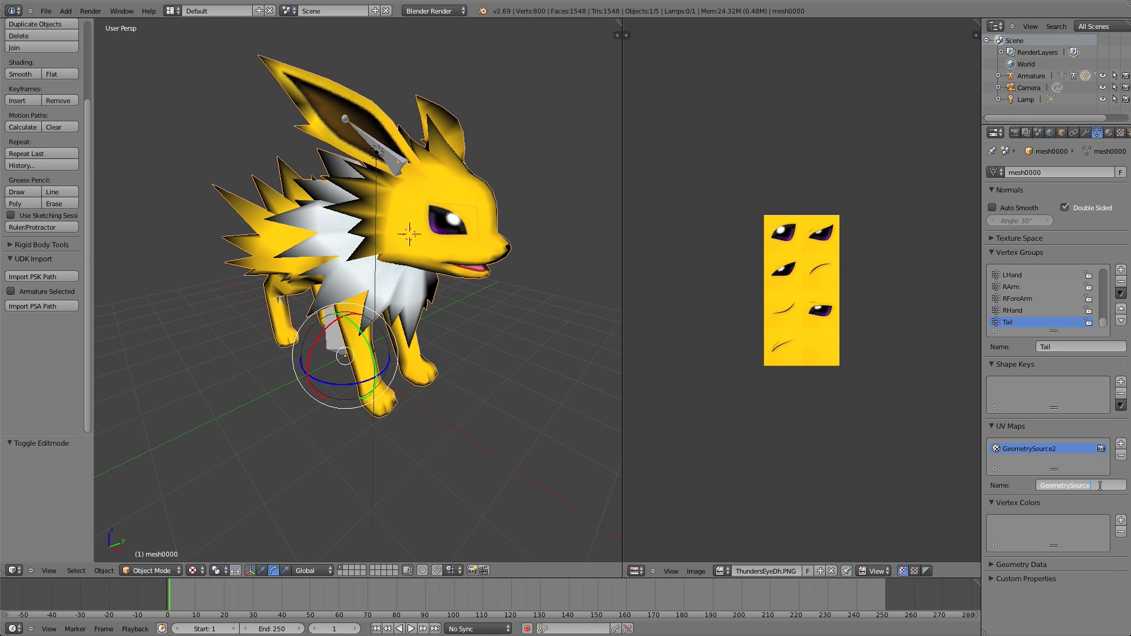
pyautogui.press('Return')
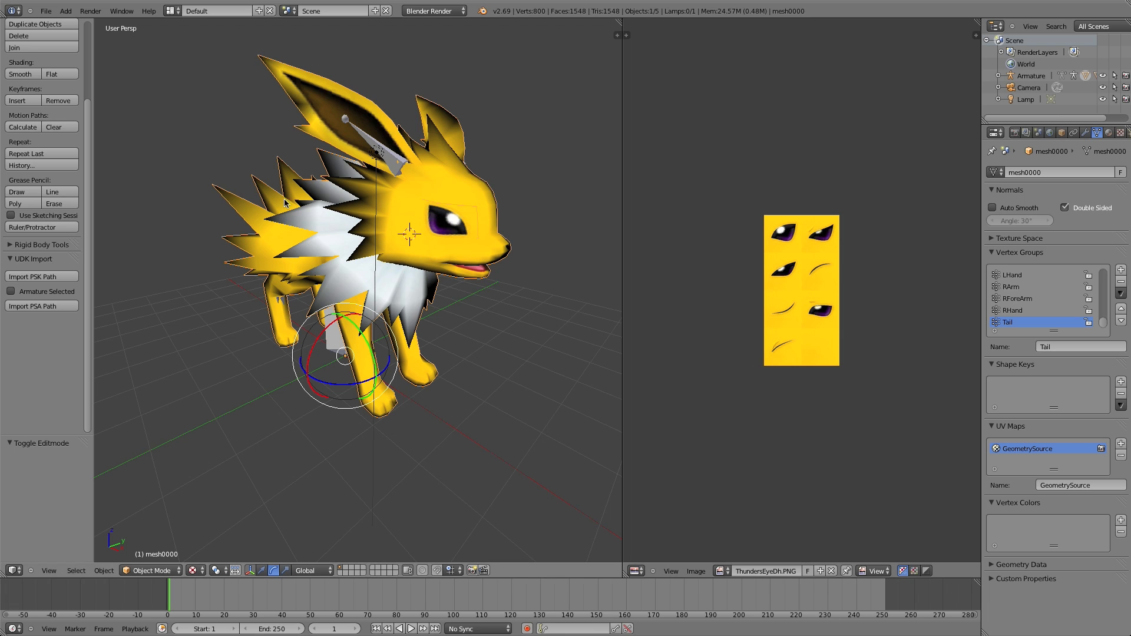
# Step: Select the eye mesh and then the body mesh, and join them into one object
pyautogui.moveTo(359, 241); pyautogui.dragTo(462, 217, button='middle')
pyautogui.rightClick(439, 221)
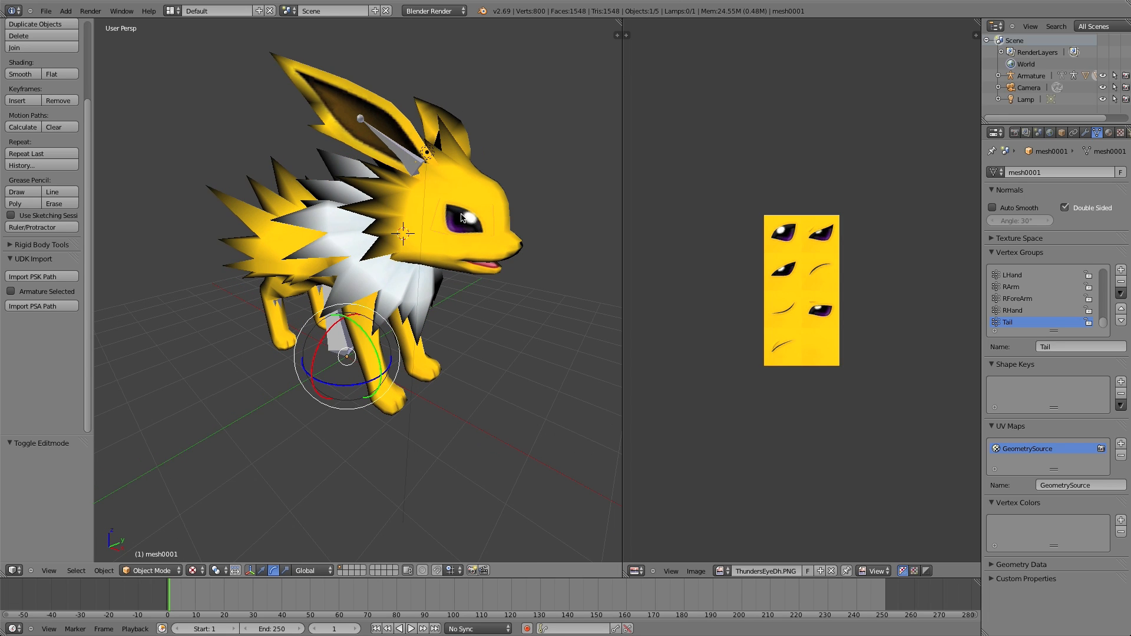
pyautogui.keyDown('shift'); pyautogui.rightClick(458, 178); pyautogui.keyUp('shift')
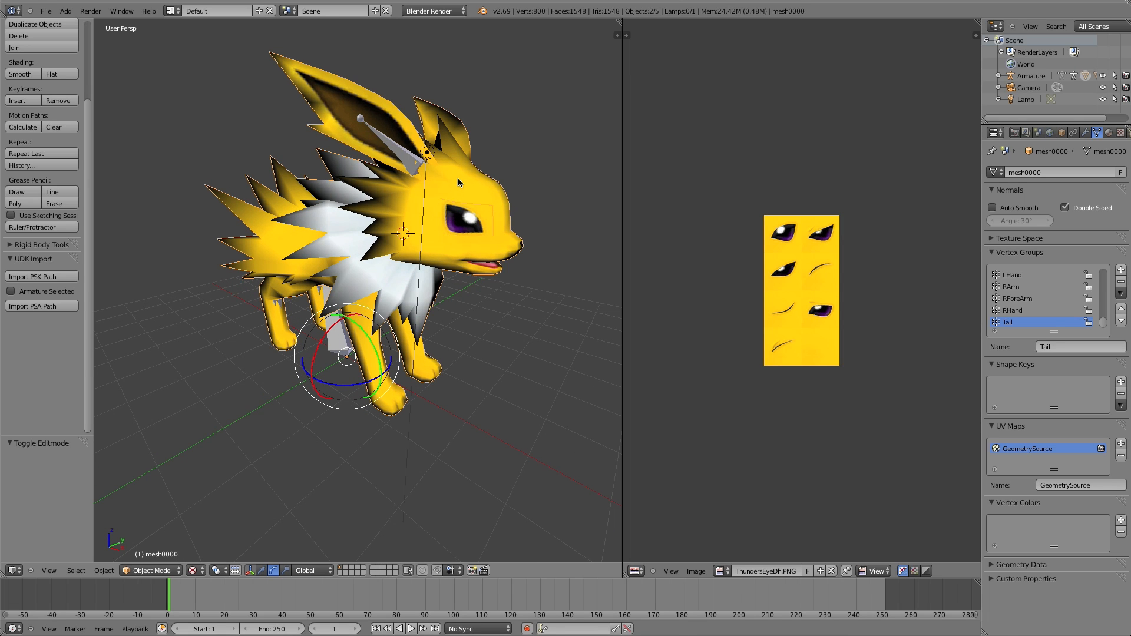
pyautogui.hotkey('ctrl', 'j')
pyautogui.moveTo(460, 181); pyautogui.dragTo(461, 203, button='middle')
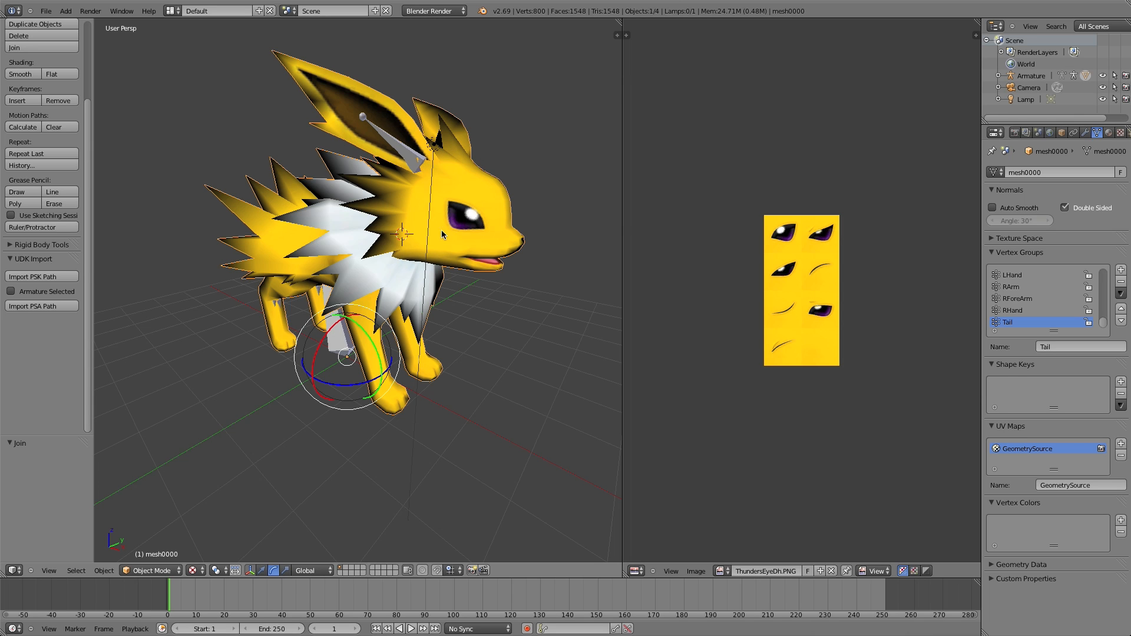
# Step: Move the joined mesh away from its armature as a test, then undo the move
pyautogui.press('g')
pyautogui.click(575, 214)
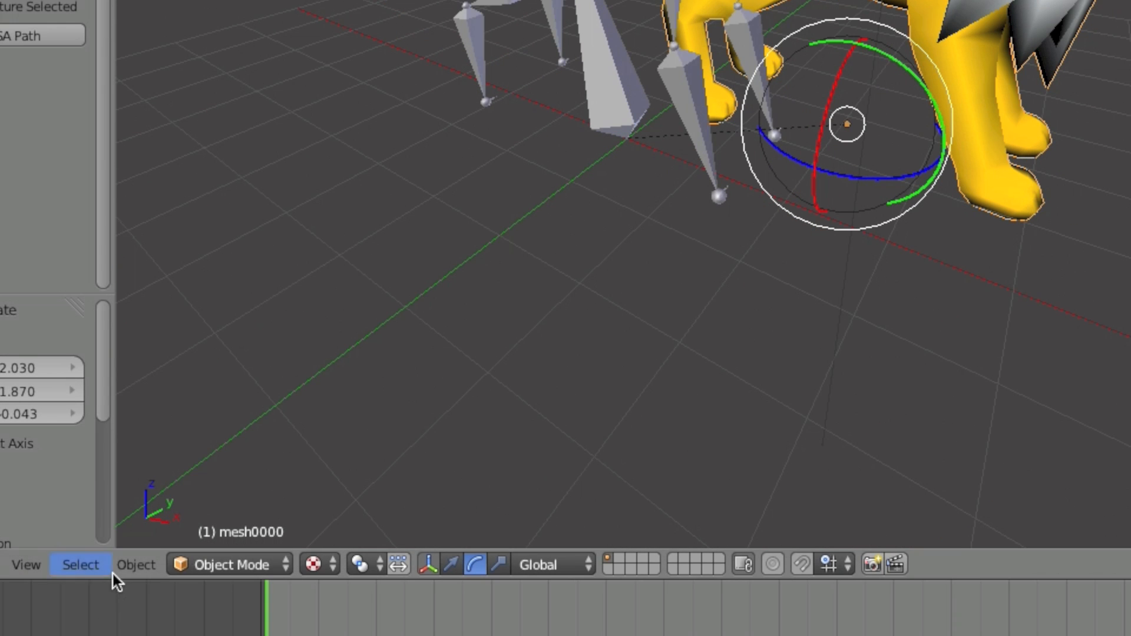
pyautogui.click(98, 570)
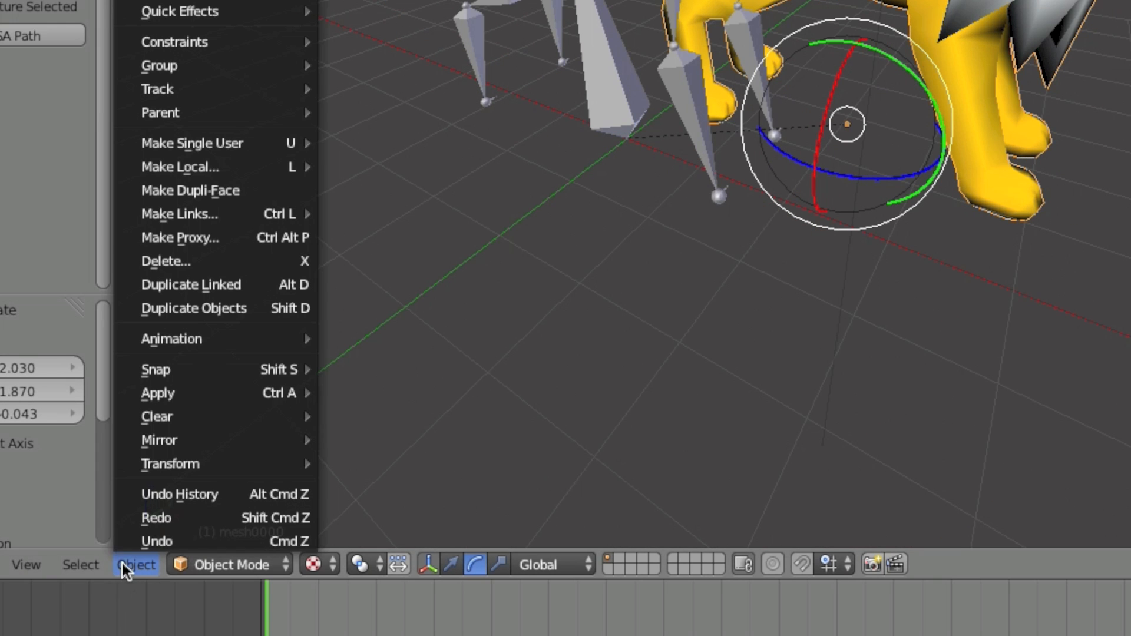
pyautogui.click(136, 541)
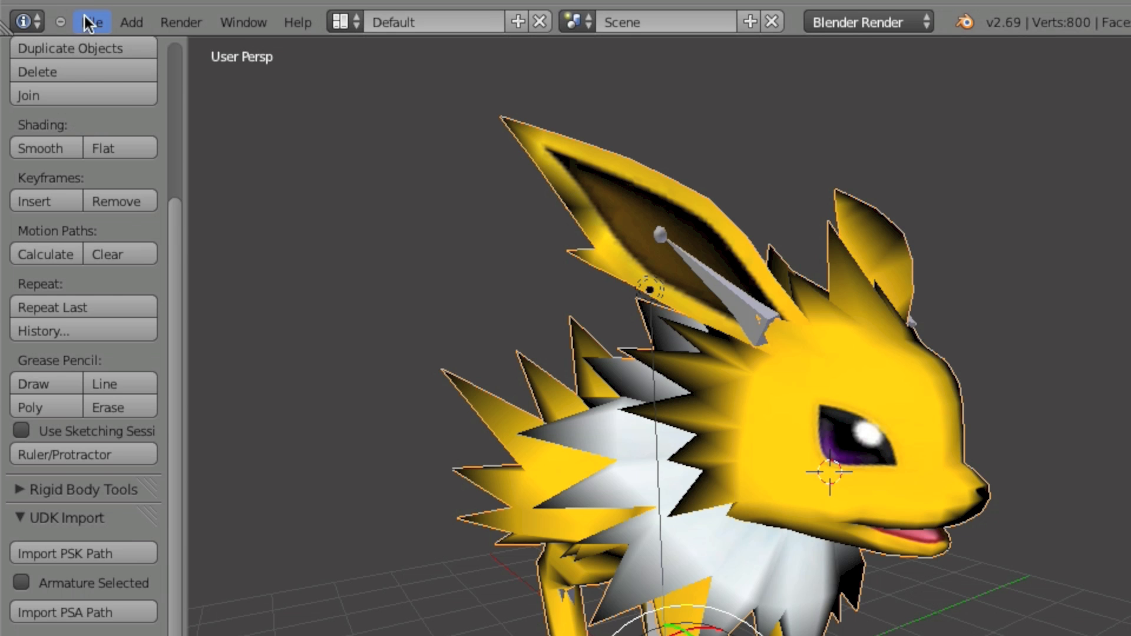
pyautogui.click(43, 11)
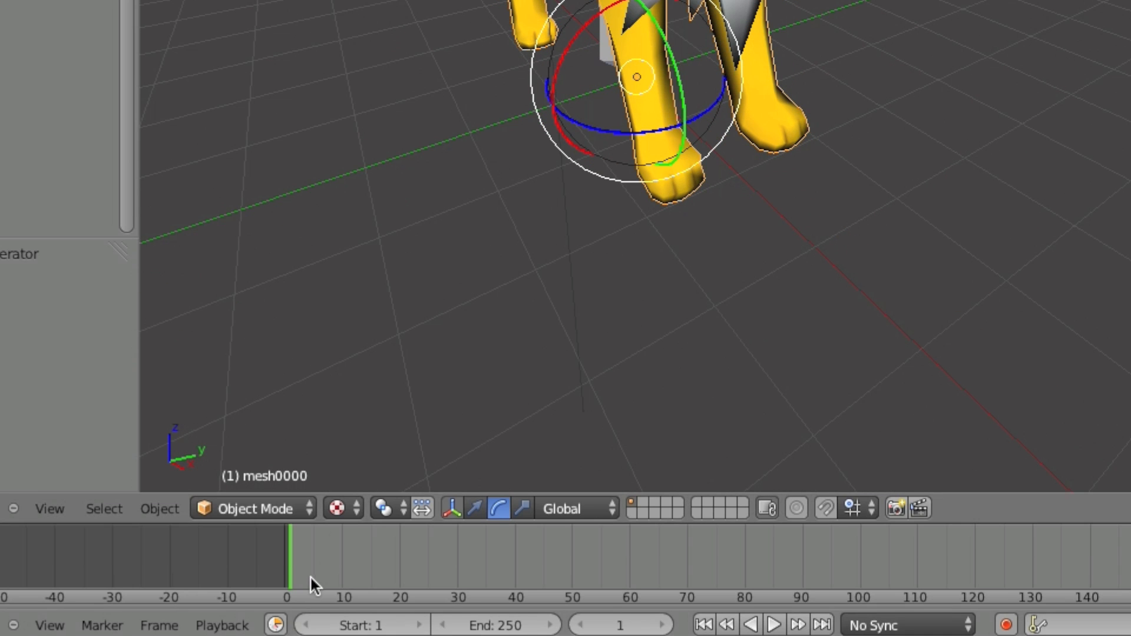
# Step: Set the viewport shading to Rendered and examine the model's rendered surfaces from several angles
pyautogui.click(337, 507)
pyautogui.click(389, 384)
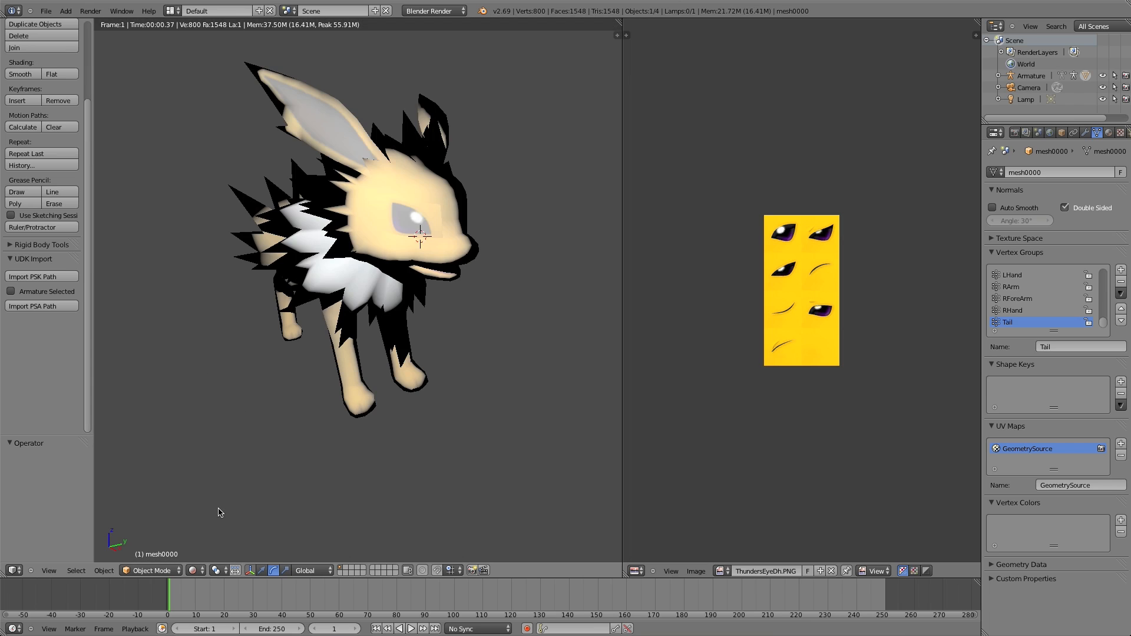
pyautogui.press('KP_6')
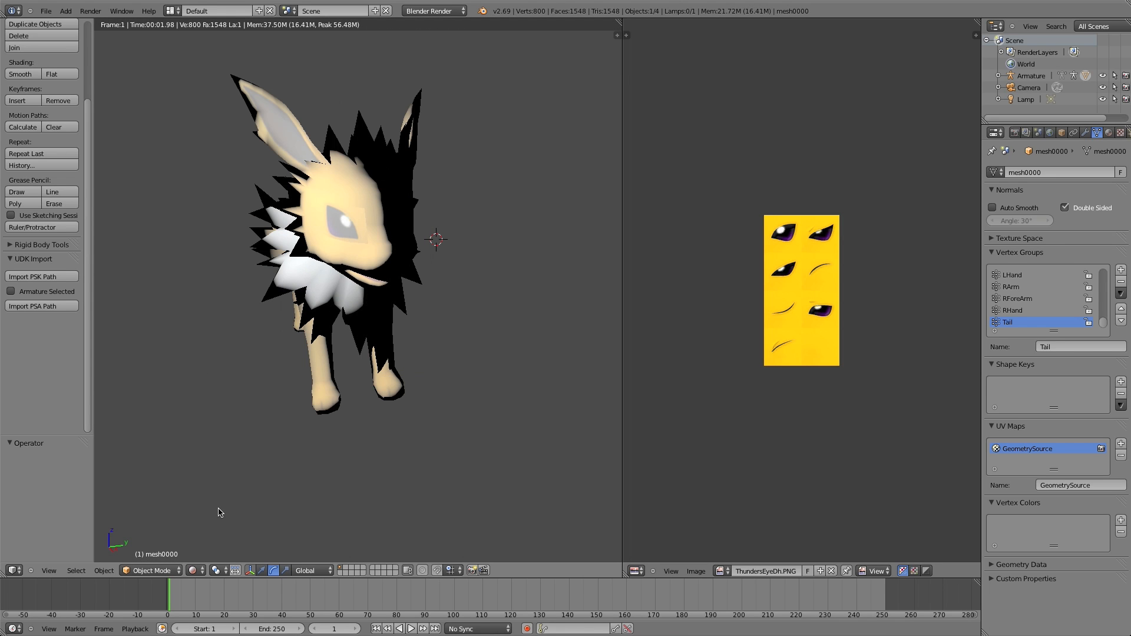
pyautogui.press('KP_8')
pyautogui.press('KP_6')
pyautogui.press('KP_2')
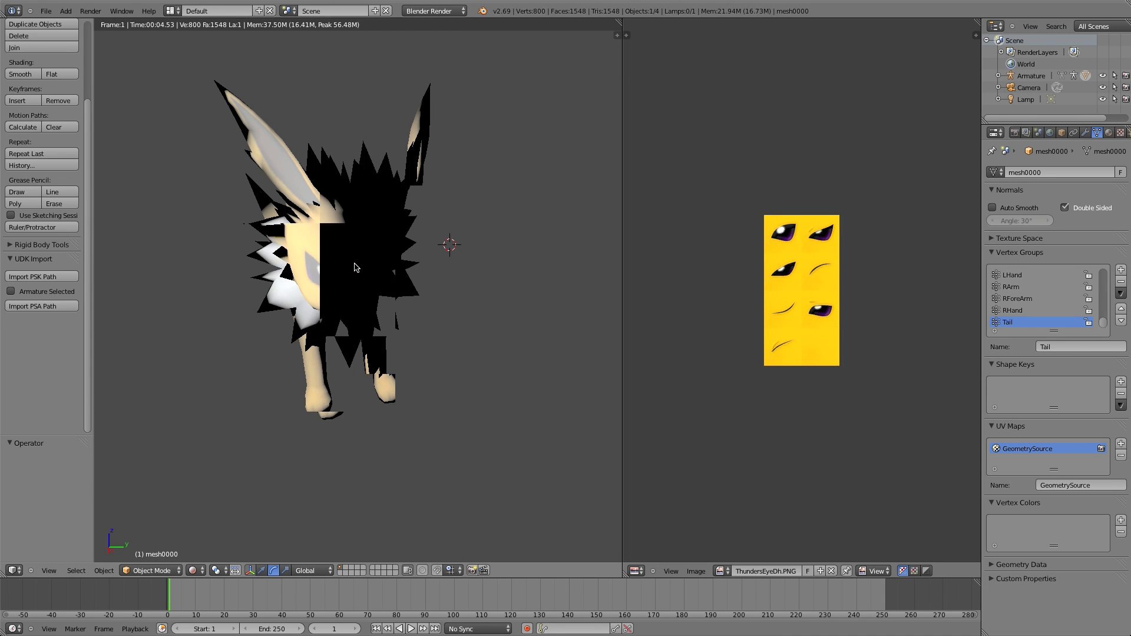
pyautogui.press('KP_2')
pyautogui.press('KP_4')
pyautogui.press('KP_4')
pyautogui.press('KP_4')
pyautogui.press('KP_4')
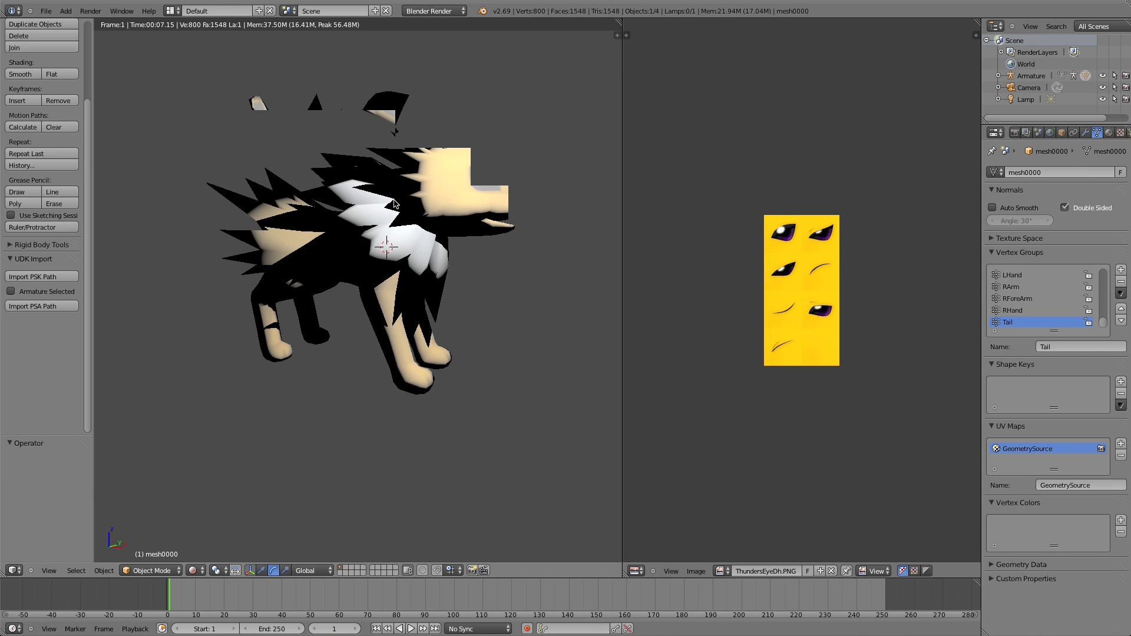
pyautogui.press('KP_6')
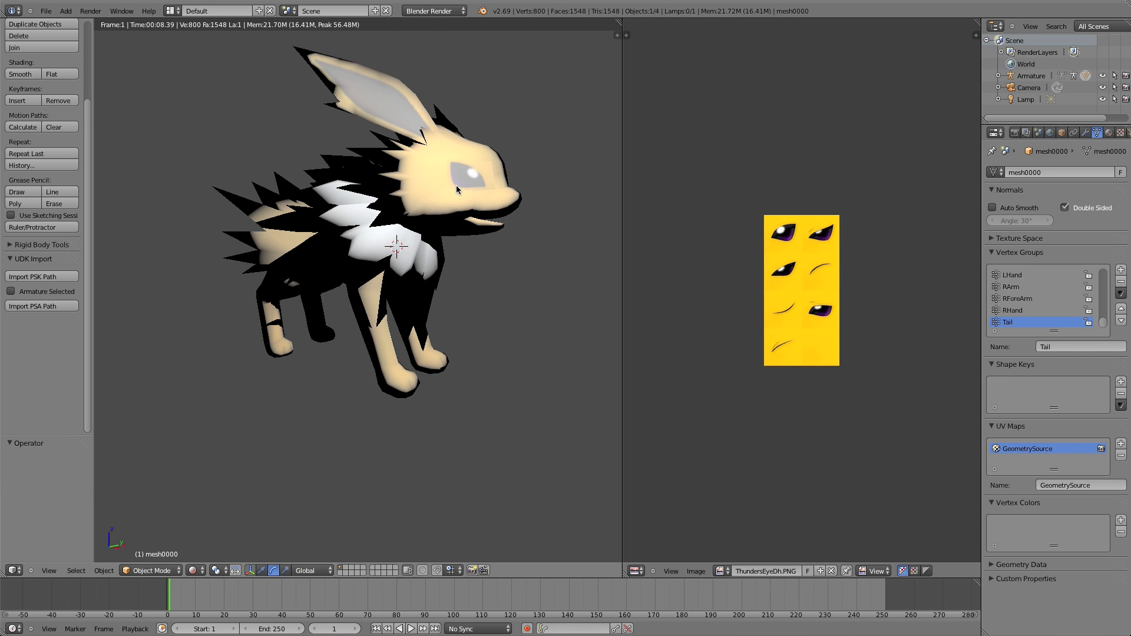
pyautogui.press('KP_8')
pyautogui.press('KP_6')
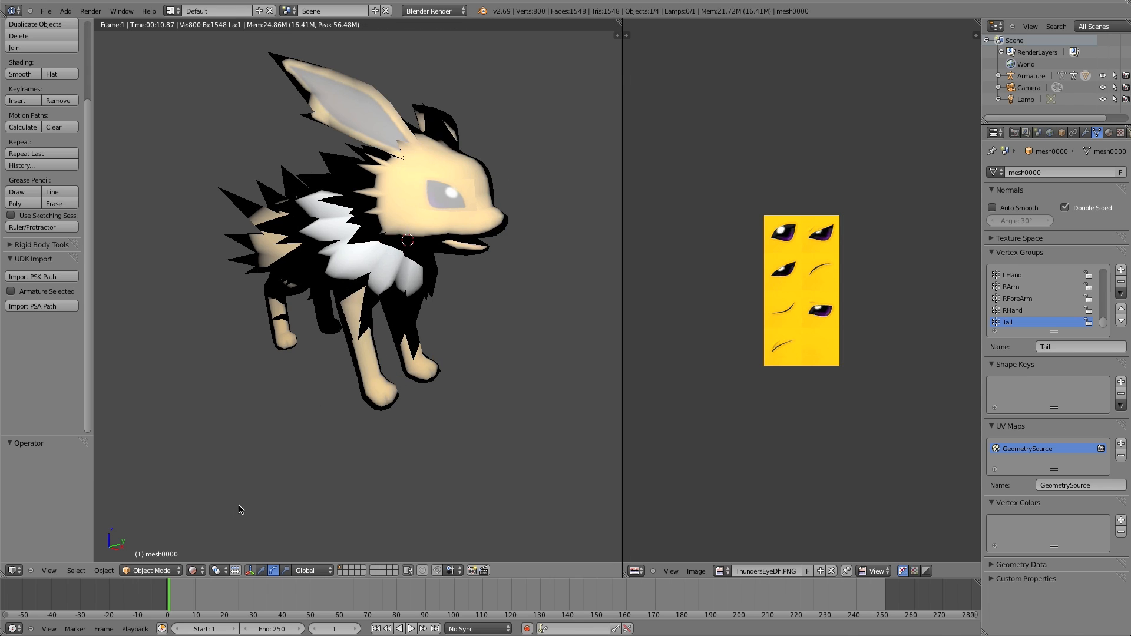
# Step: Return the viewport to Texture shading and set the specular intensity of the ThundersDh and ThundersEyeDh materials to 0
pyautogui.click(192, 569)
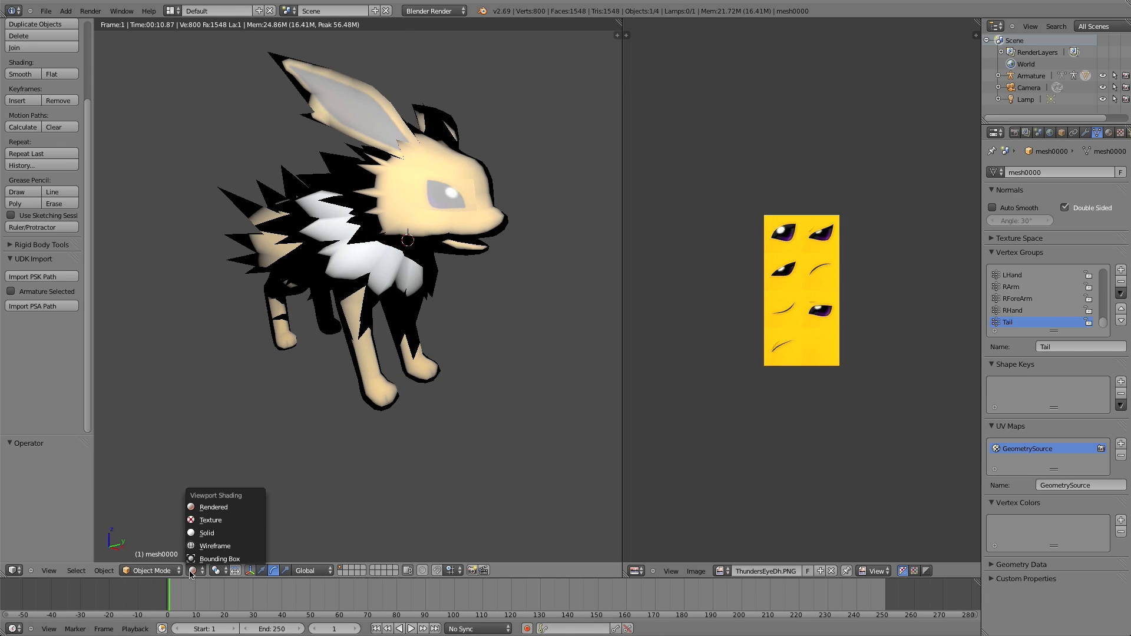
pyautogui.click(219, 521)
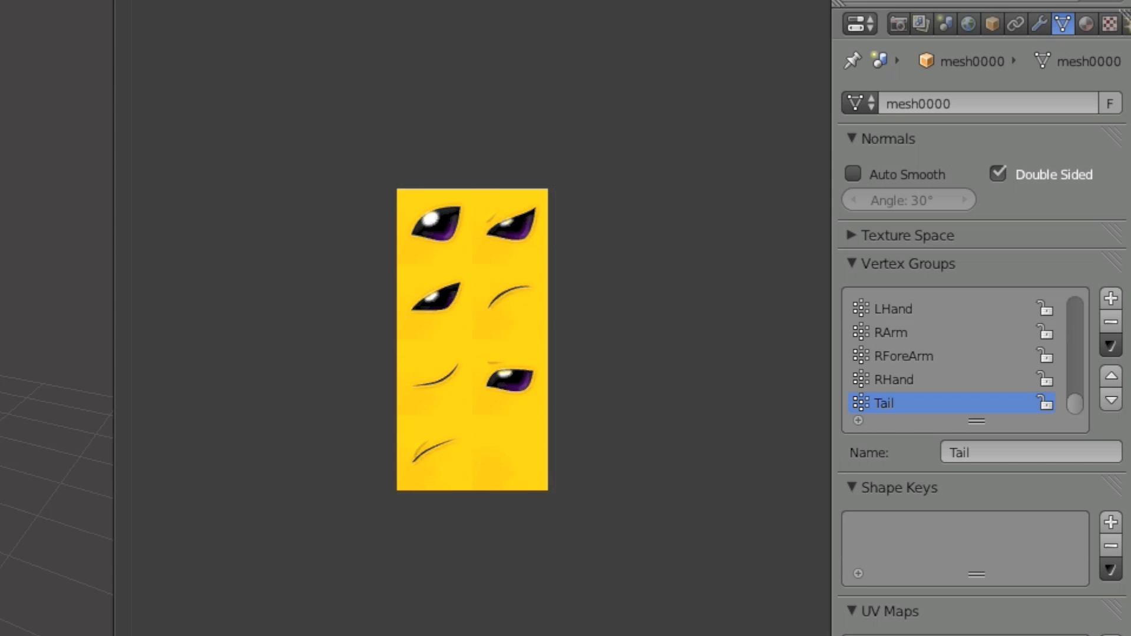
pyautogui.click(1086, 23)
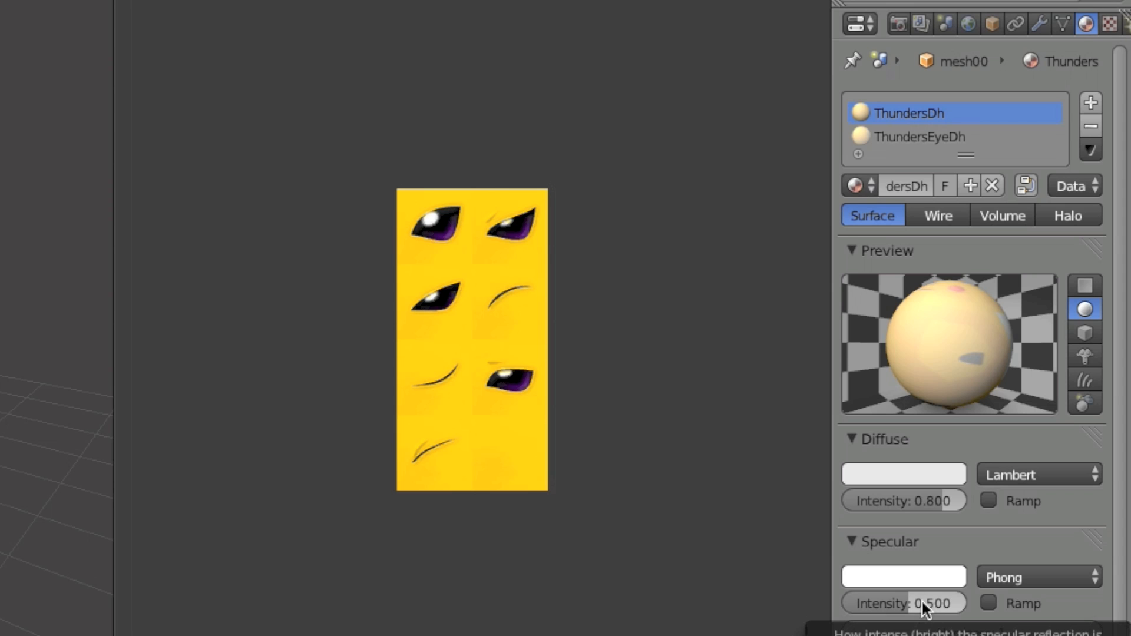
pyautogui.moveTo(919, 599); pyautogui.dragTo(842, 600)
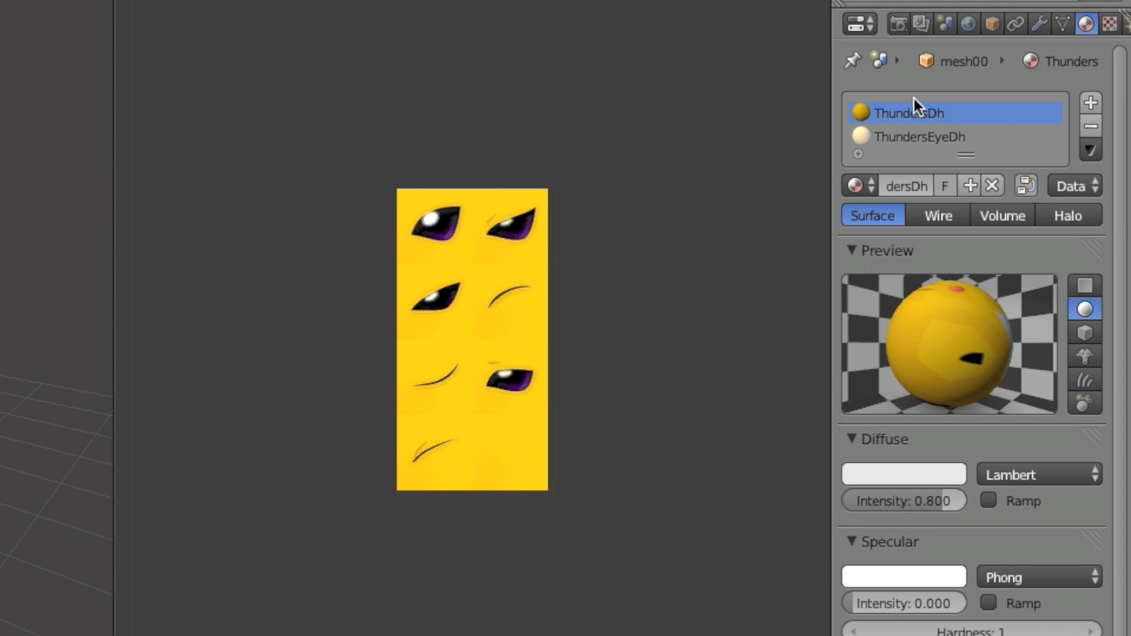
pyautogui.click(925, 127)
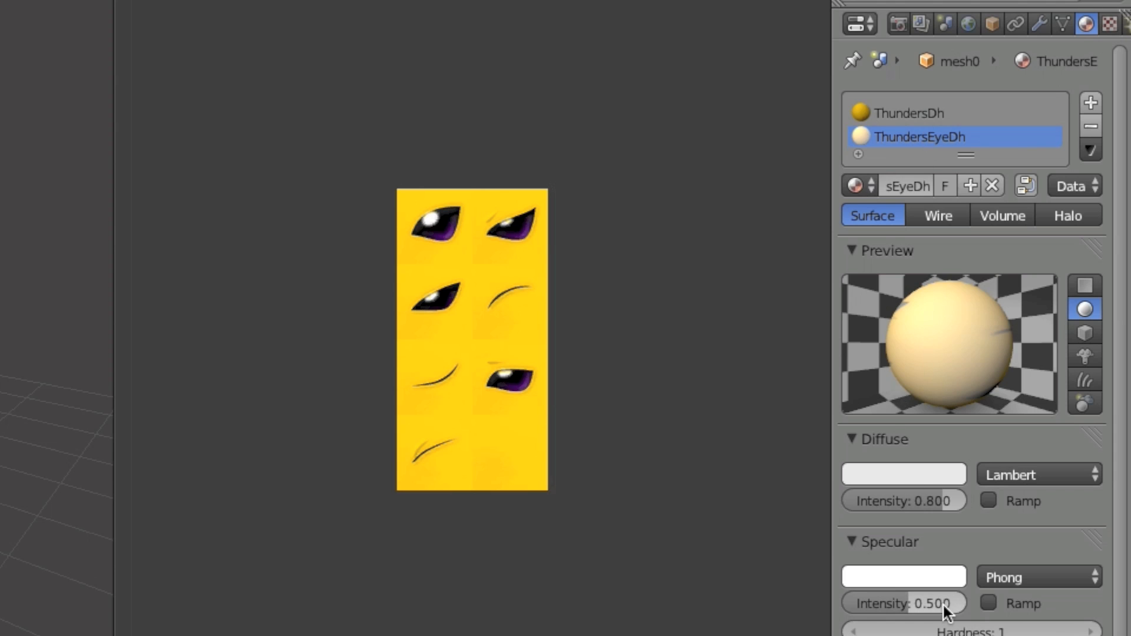
pyautogui.moveTo(937, 605); pyautogui.dragTo(593, 623)
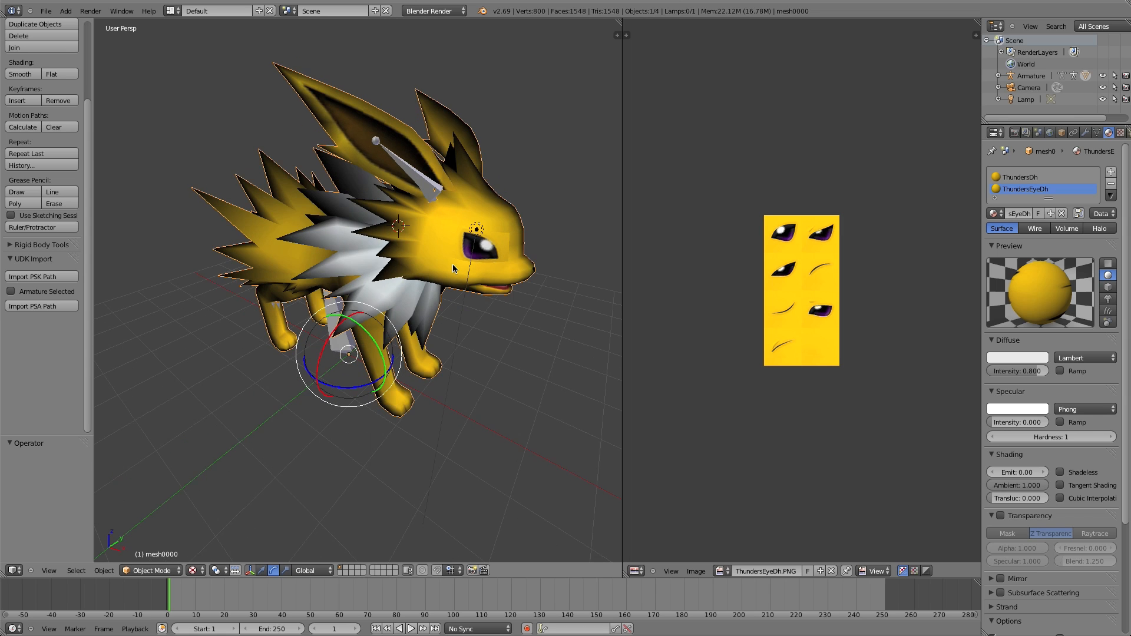
# Step: Remove doubles across all vertices of the joined mesh in Edit Mode, then return to Object Mode
pyautogui.moveTo(452, 268); pyautogui.dragTo(457, 268, button='middle')
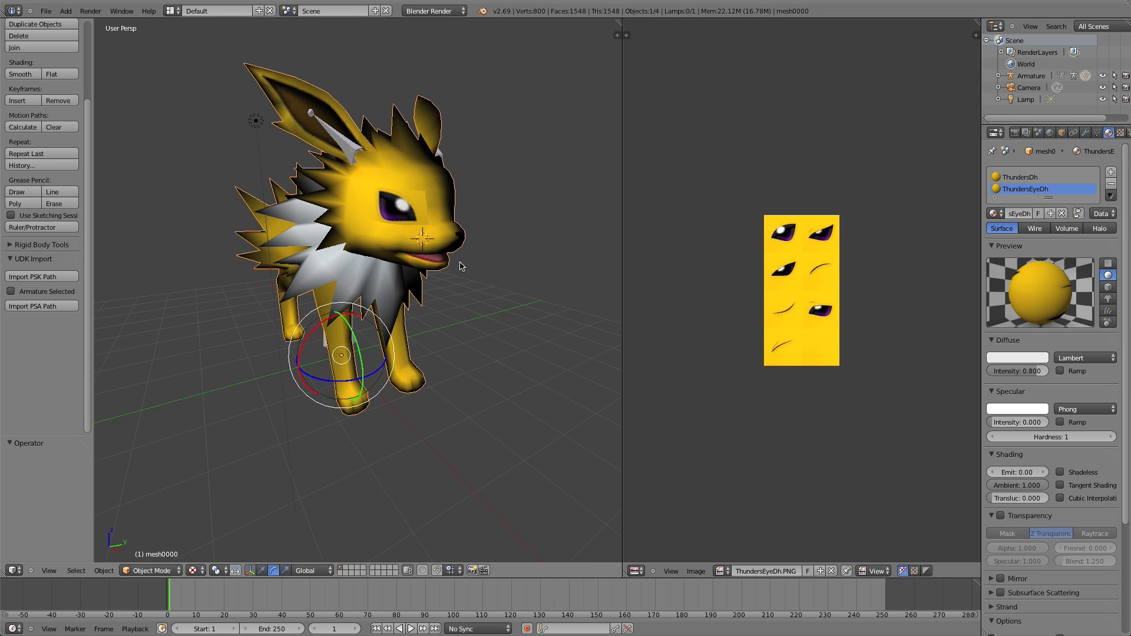
pyautogui.press('Tab')
pyautogui.moveTo(448, 228); pyautogui.dragTo(446, 226, button='middle')
pyautogui.press('a')
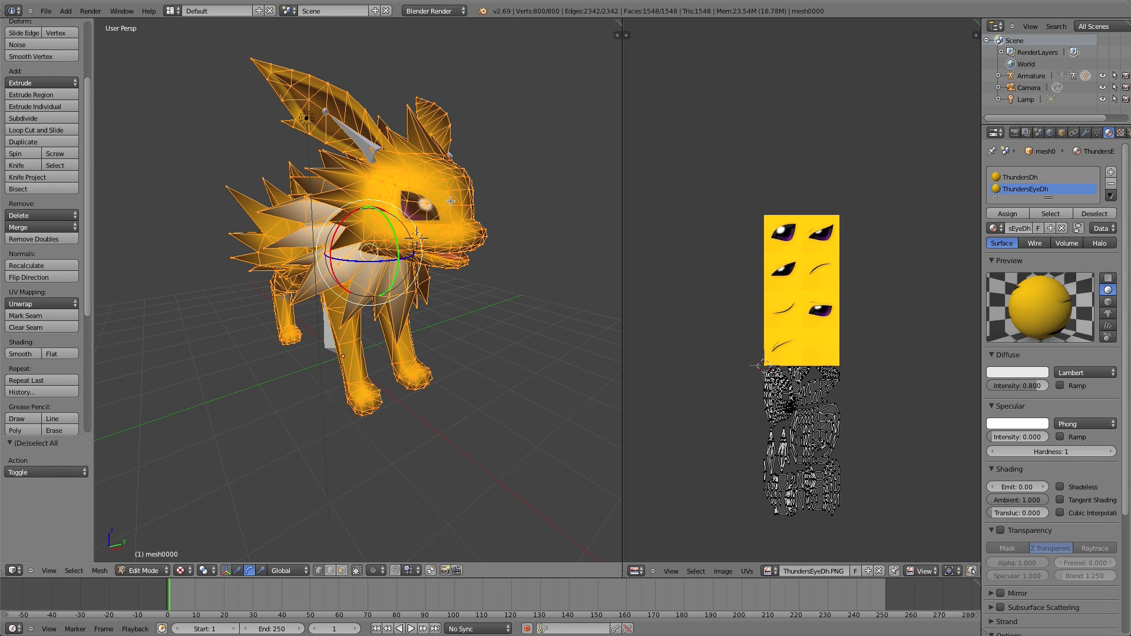
pyautogui.click(34, 239)
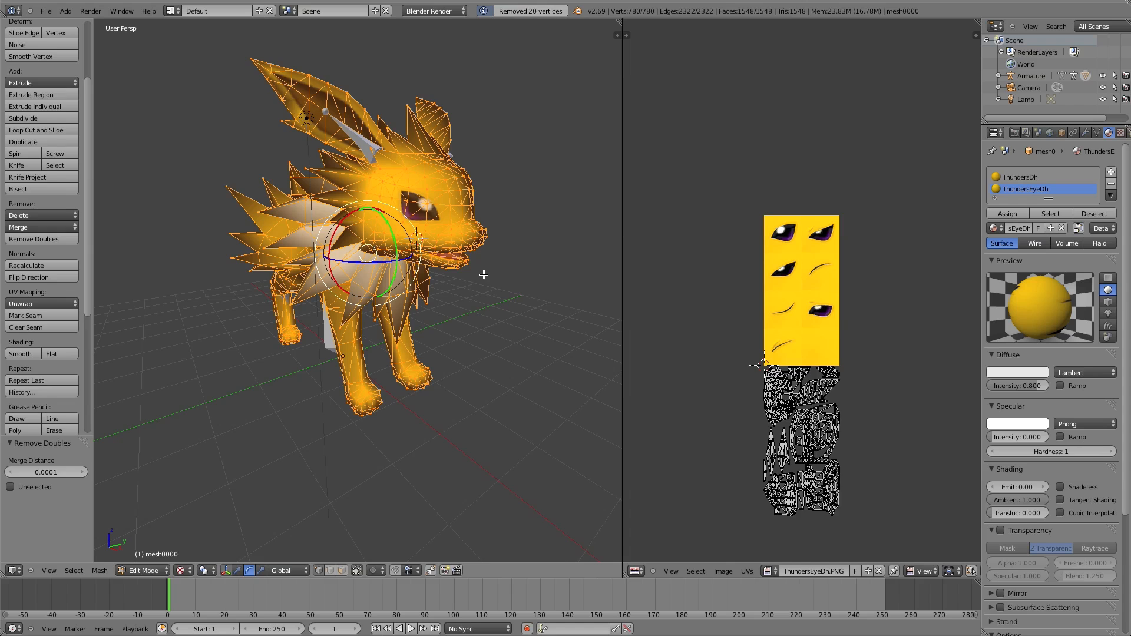
pyautogui.press('Tab')
# Step: Set the viewport shading to Rendered and check how the model's surfaces look without specular highlights
pyautogui.moveTo(436, 195); pyautogui.dragTo(422, 195, button='middle')
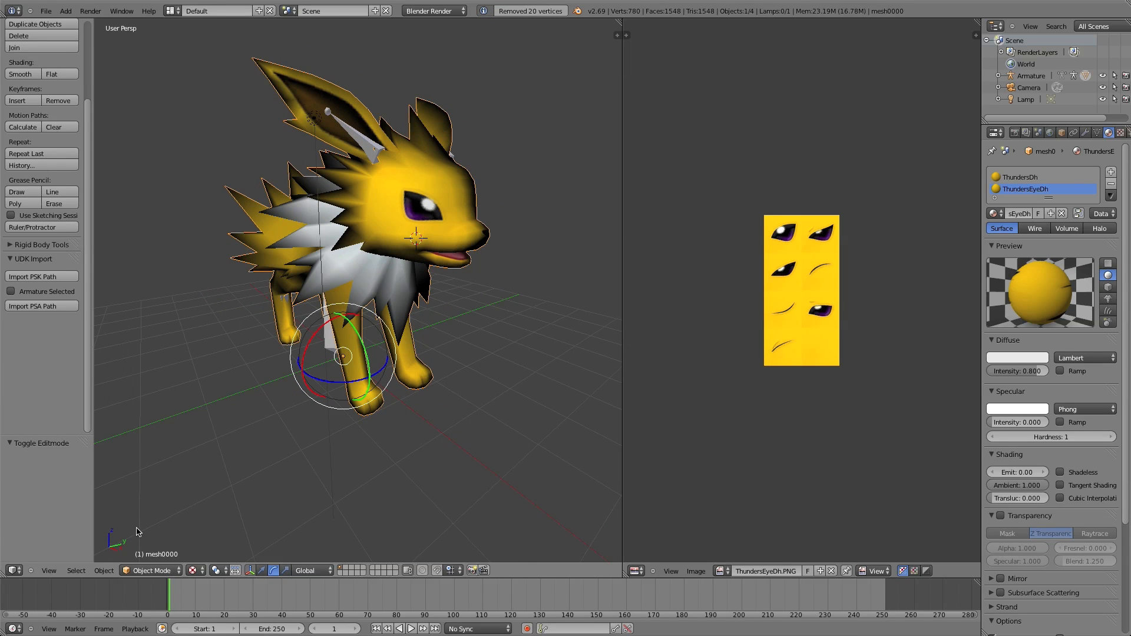
pyautogui.click(194, 570)
pyautogui.click(229, 508)
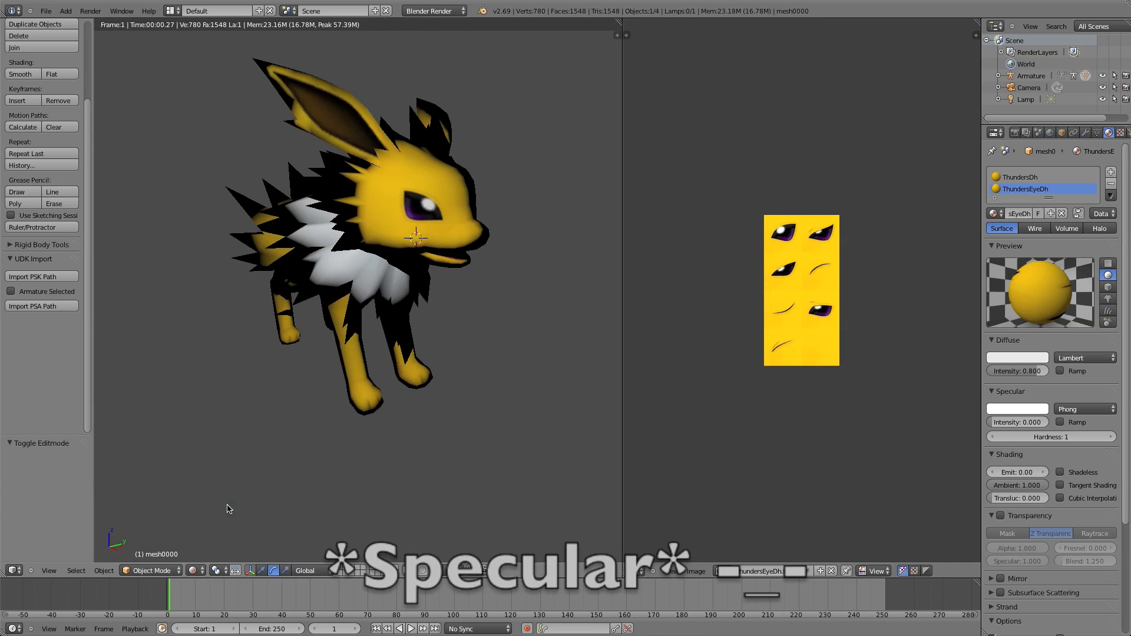
pyautogui.moveTo(412, 235); pyautogui.dragTo(331, 224, button='middle')
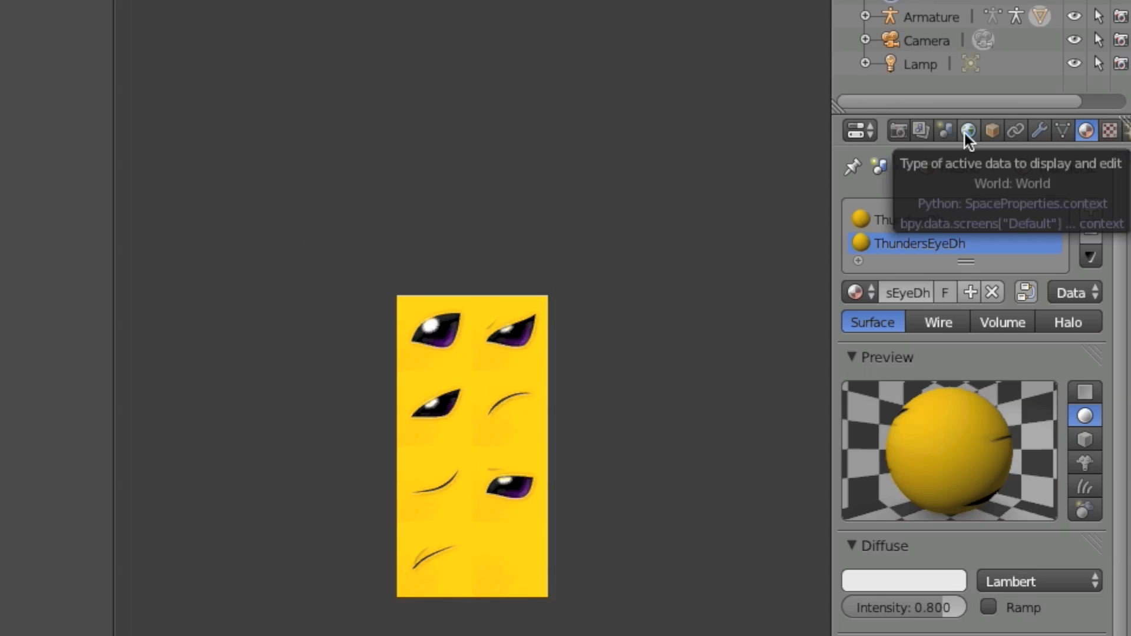
# Step: Darken the world's horizon color, enable Ambient Occlusion, and check the rendered model from several angles
pyautogui.click(966, 132)
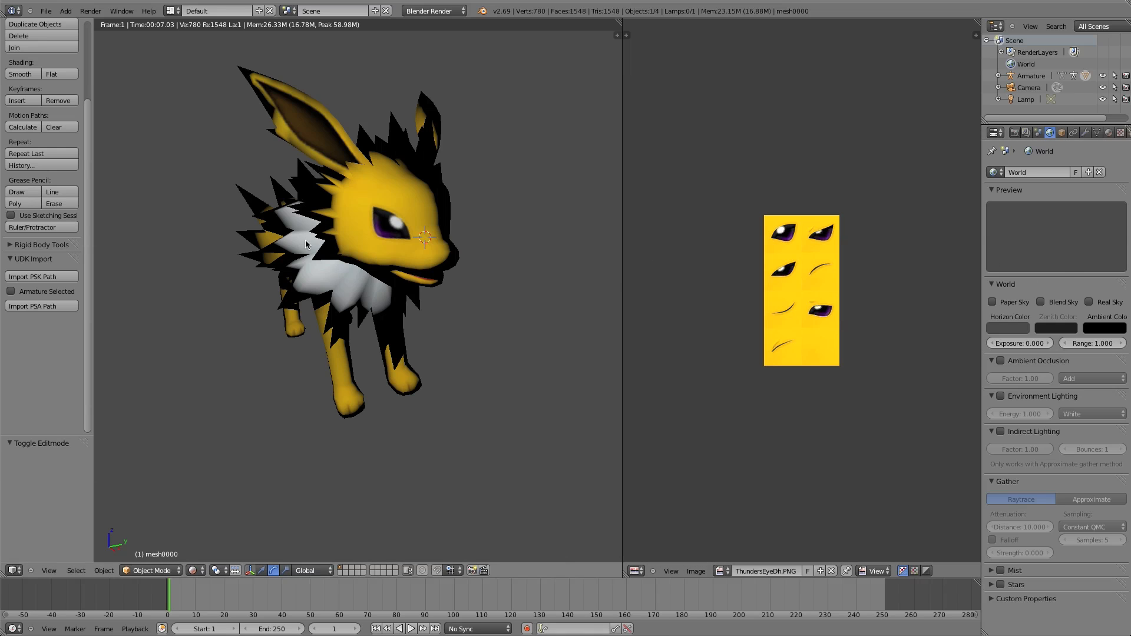
pyautogui.moveTo(466, 246); pyautogui.dragTo(461, 241, button='middle')
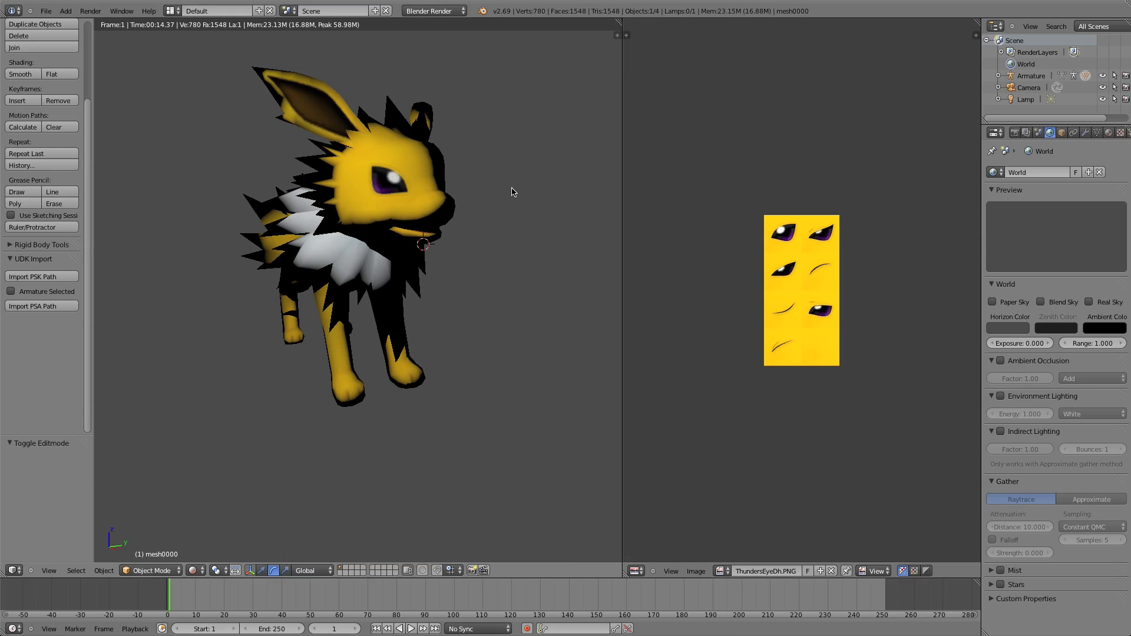
pyautogui.click(1005, 328)
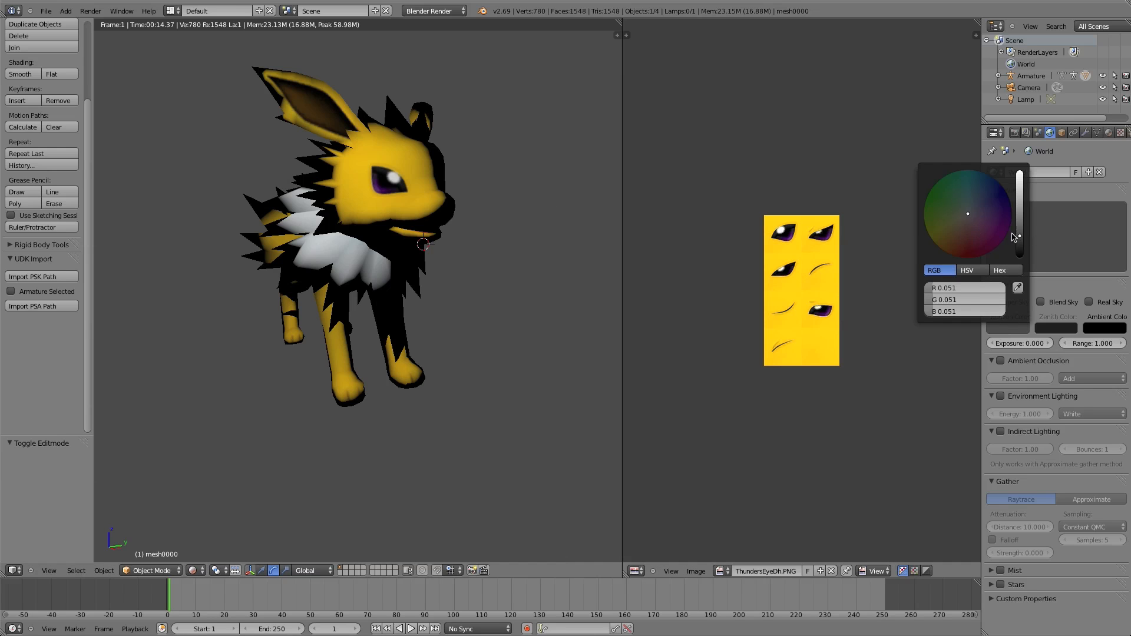
pyautogui.moveTo(1014, 238)
pyautogui.mouseDown()
pyautogui.moveTo(1013, 201)
pyautogui.moveTo(1015, 247)
pyautogui.mouseUp()
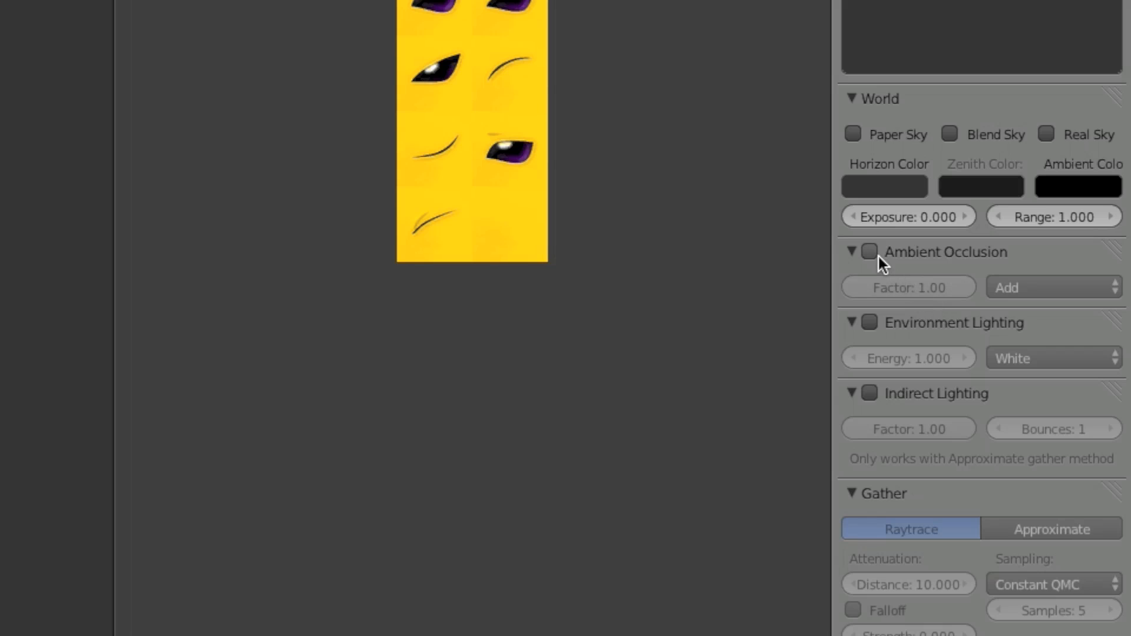
pyautogui.click(874, 253)
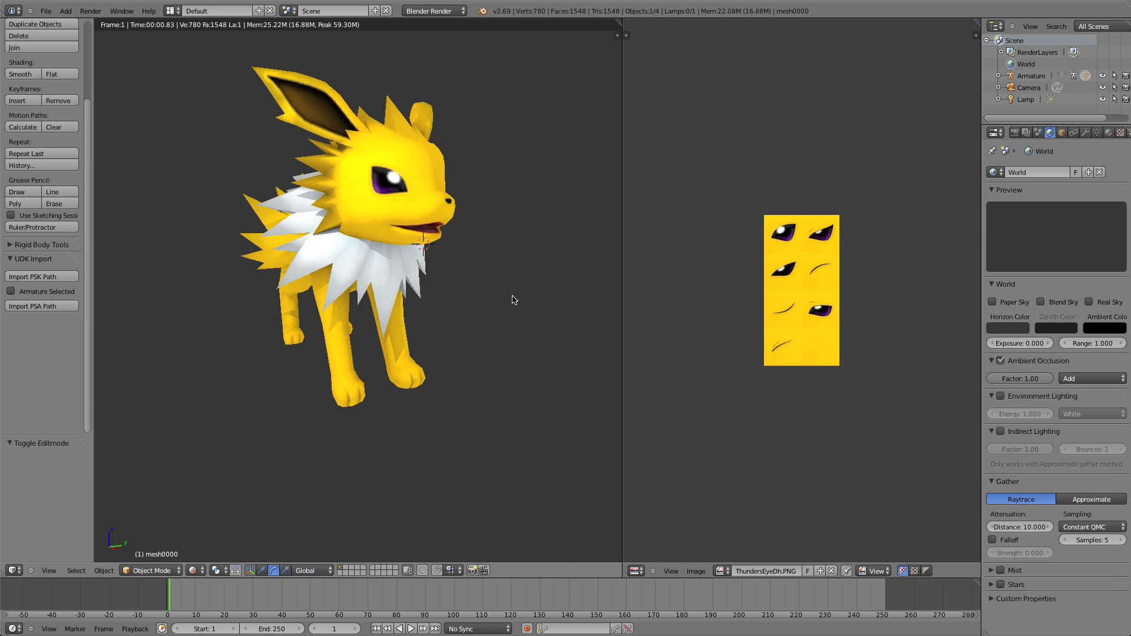
pyautogui.moveTo(513, 296); pyautogui.dragTo(443, 243, button='middle')
pyautogui.moveTo(331, 200); pyautogui.dragTo(324, 209, button='middle')
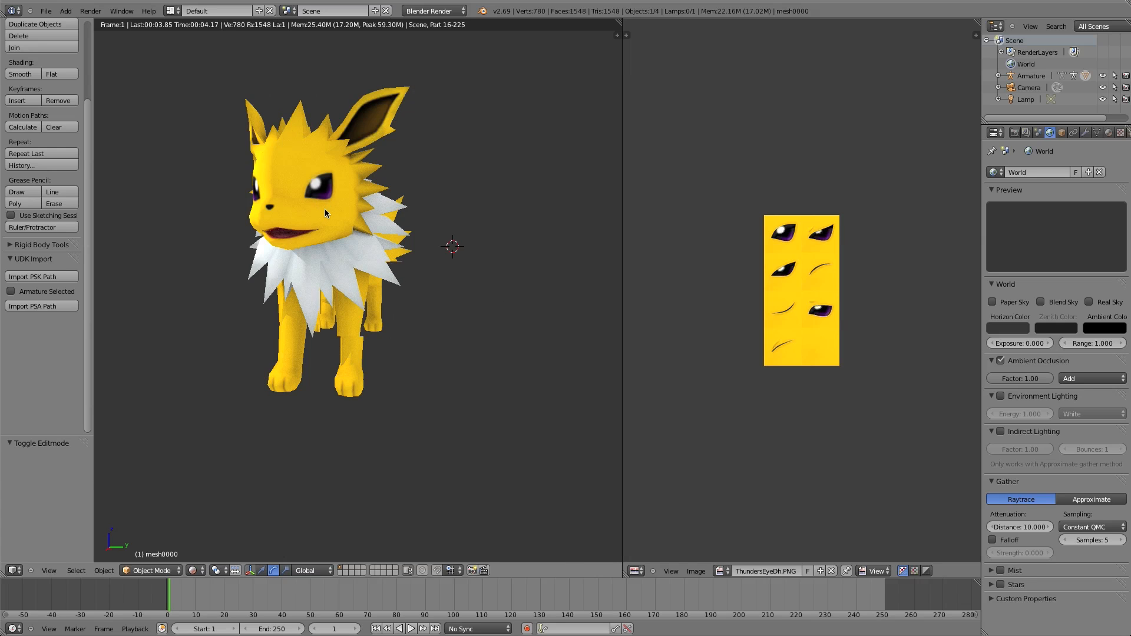
pyautogui.moveTo(381, 236); pyautogui.dragTo(379, 422, button='middle')
# Step: Switch the viewport shading back to Texture and view the whole model from different sides
pyautogui.click(193, 570)
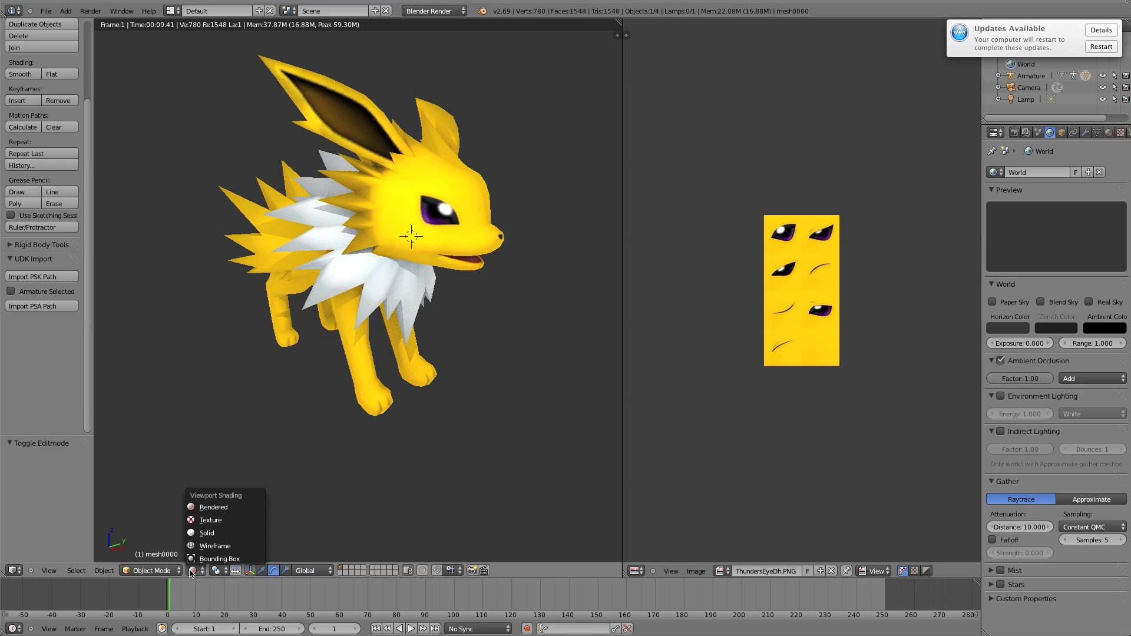
pyautogui.click(202, 518)
pyautogui.hscroll(-5, 283, 434)
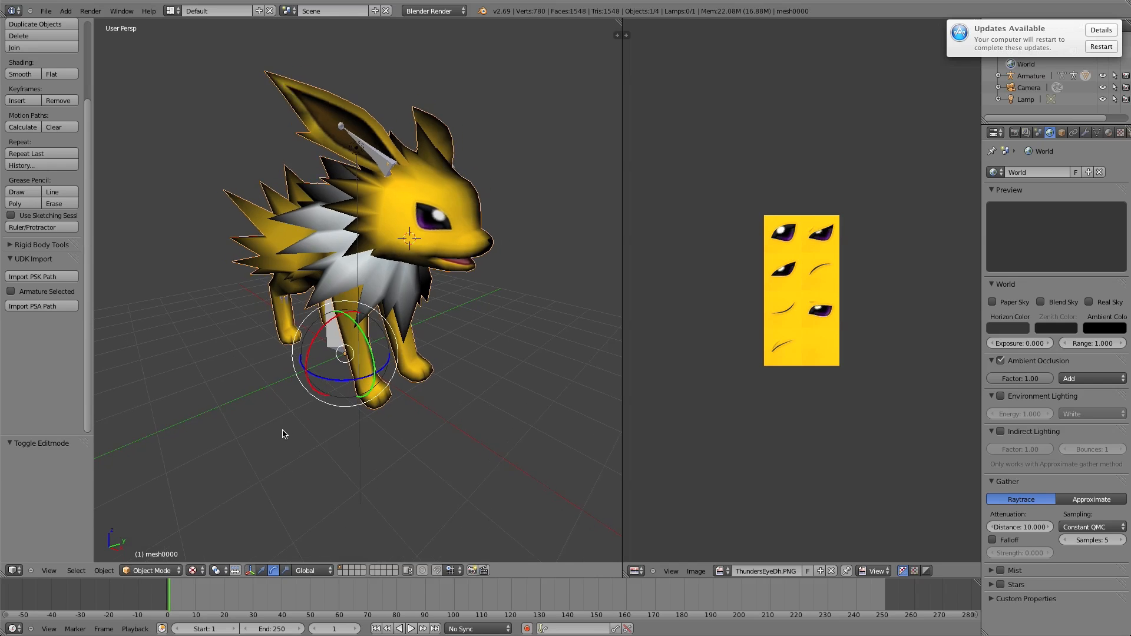
pyautogui.keyDown('ctrl'); pyautogui.scroll(-3, 282, 434); pyautogui.keyUp('ctrl')
pyautogui.hscroll(-4, 282, 434)
pyautogui.hscroll(10, 283, 434)
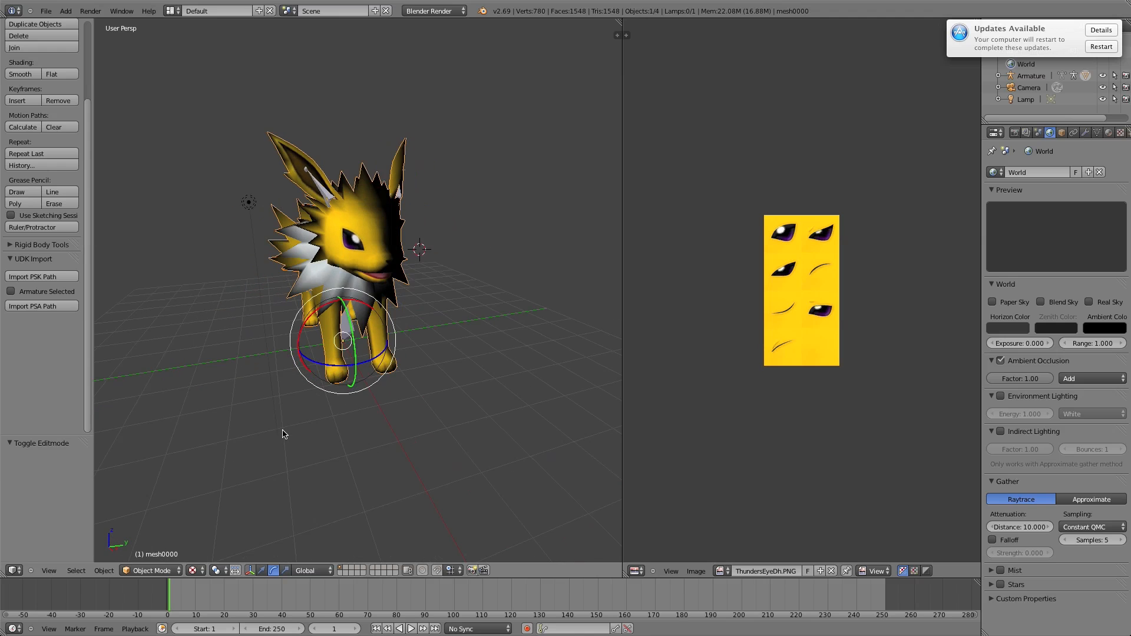
pyautogui.hscroll(-10, 283, 434)
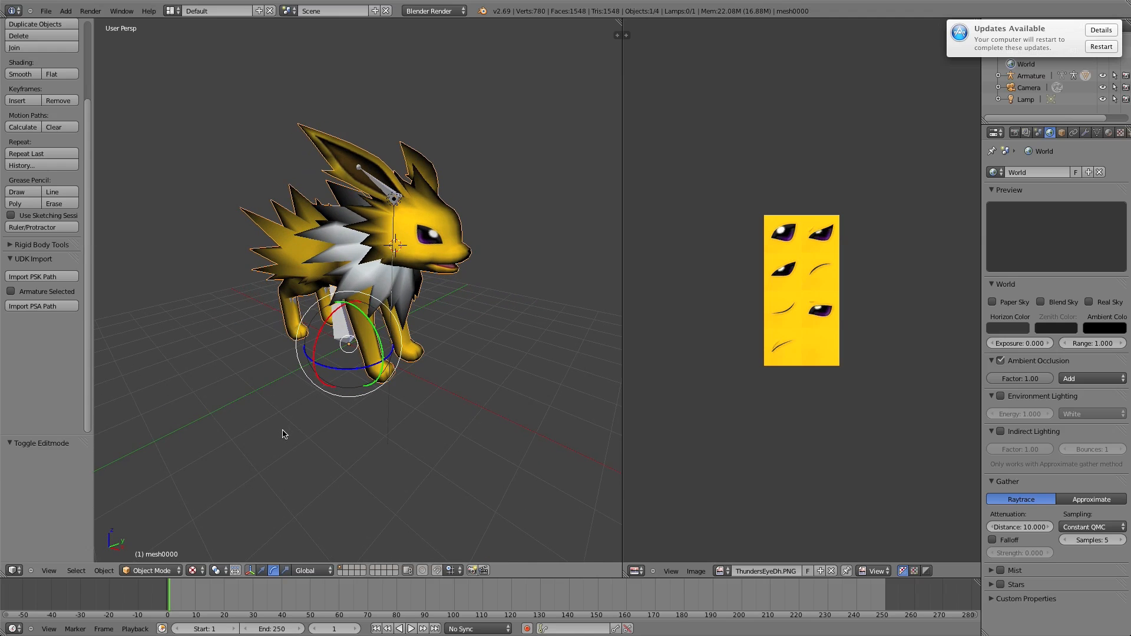
pyautogui.scroll(2, 282, 434)
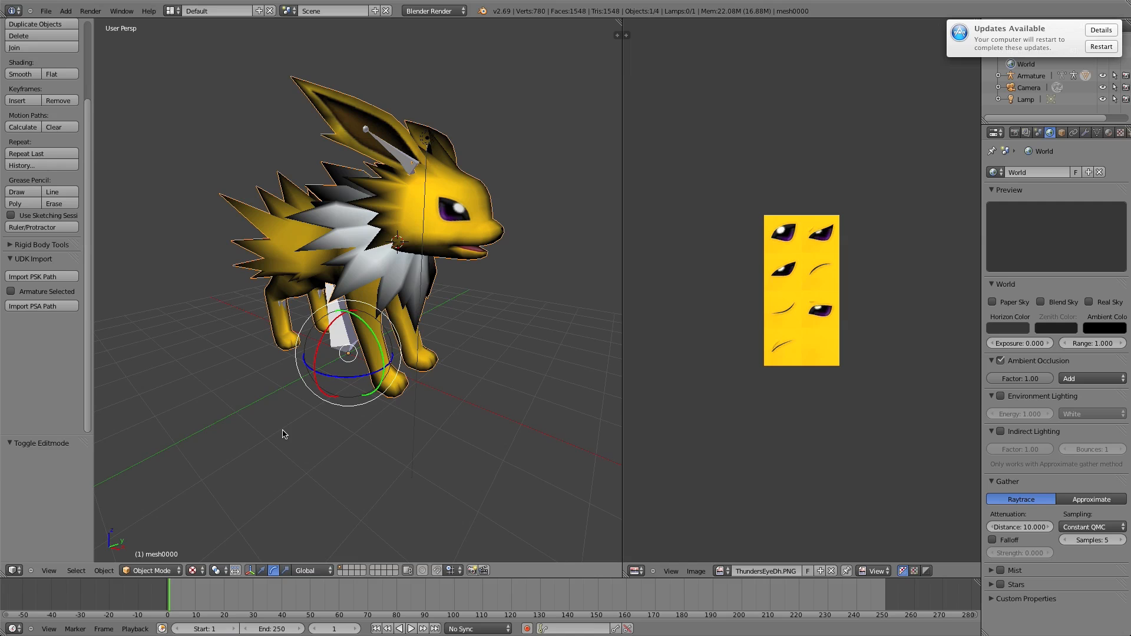
# Step: Select the armature and enable its X-Ray display so the bones show through the mesh
pyautogui.rightClick(345, 341)
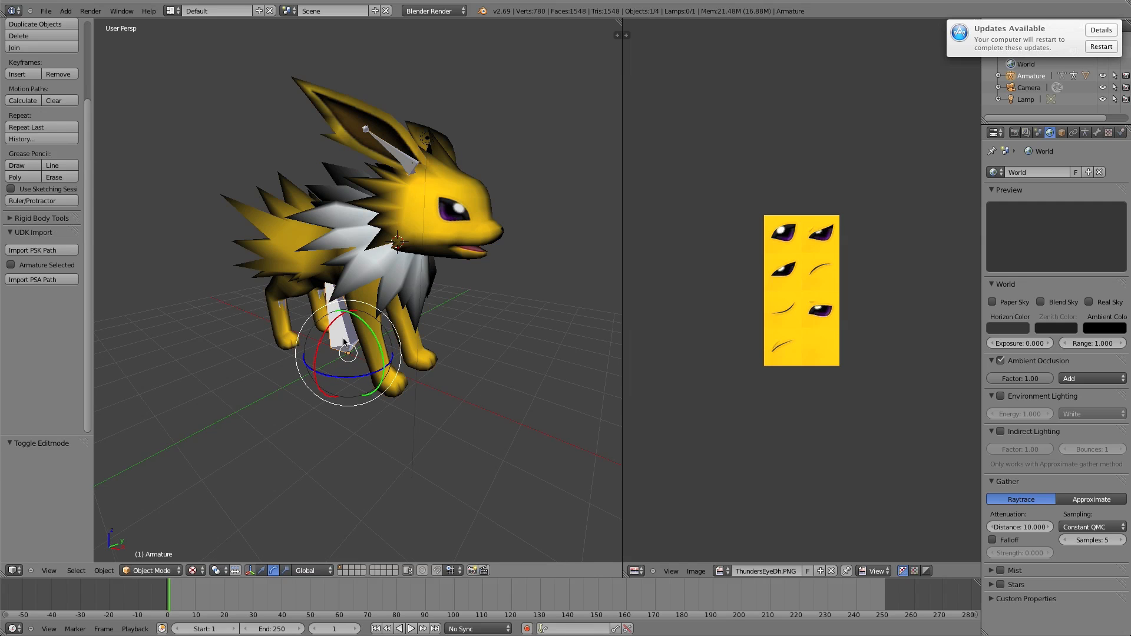
pyautogui.moveTo(344, 342); pyautogui.dragTo(446, 146, button='middle')
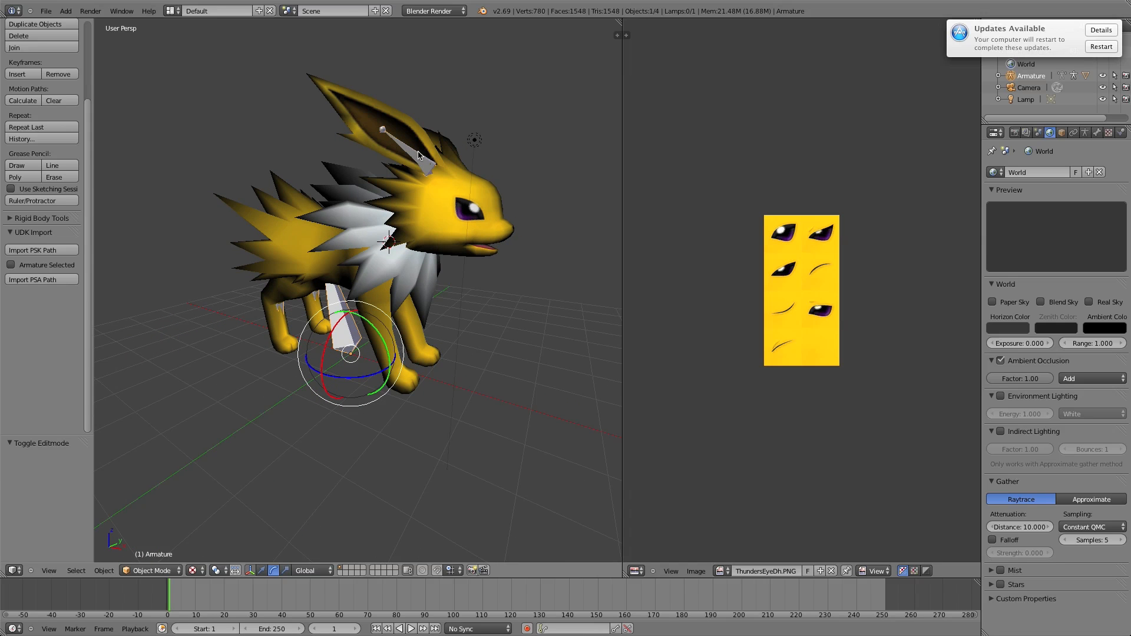
pyautogui.moveTo(398, 154)
pyautogui.mouseDown(button='middle')
pyautogui.moveTo(412, 156)
pyautogui.moveTo(399, 159)
pyautogui.mouseUp(button='middle')
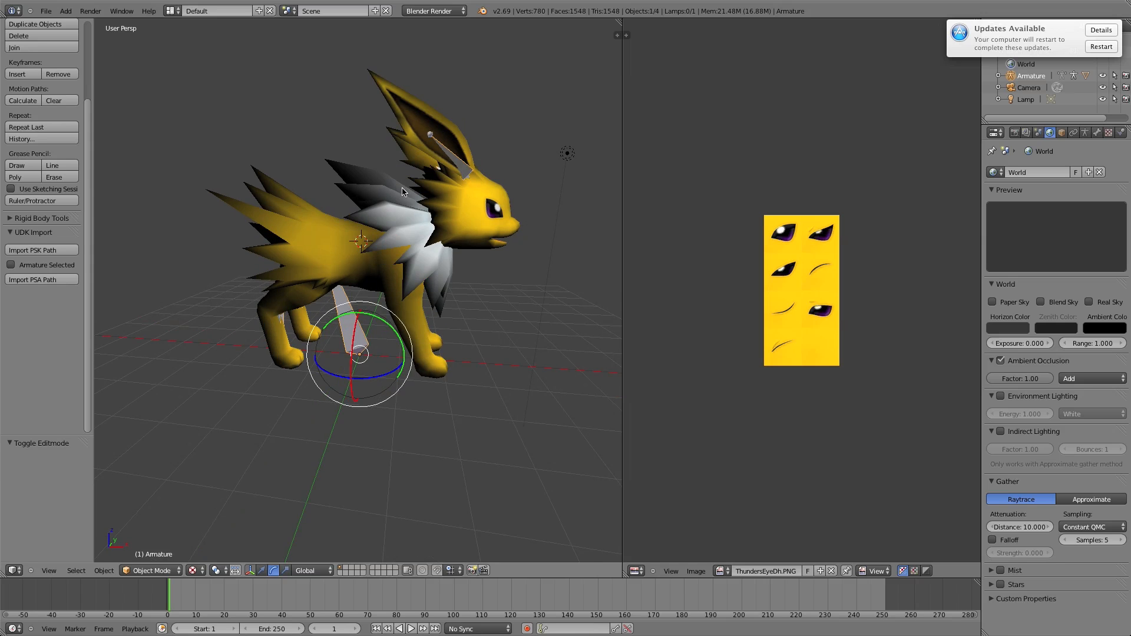
pyautogui.moveTo(423, 239); pyautogui.dragTo(426, 225, button='middle')
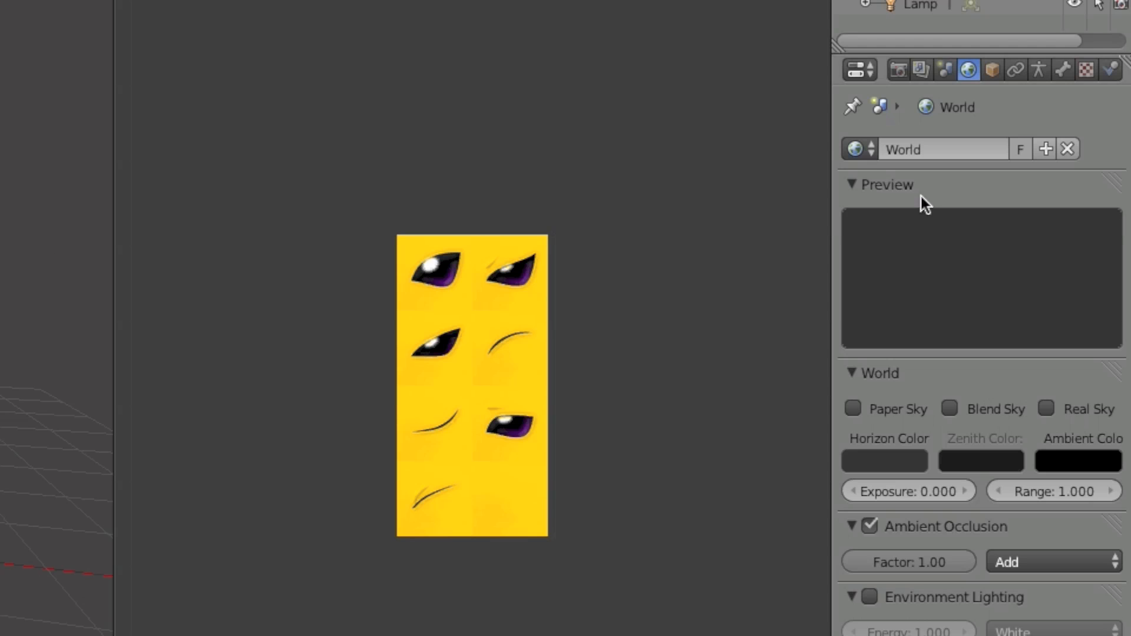
pyautogui.click(1038, 71)
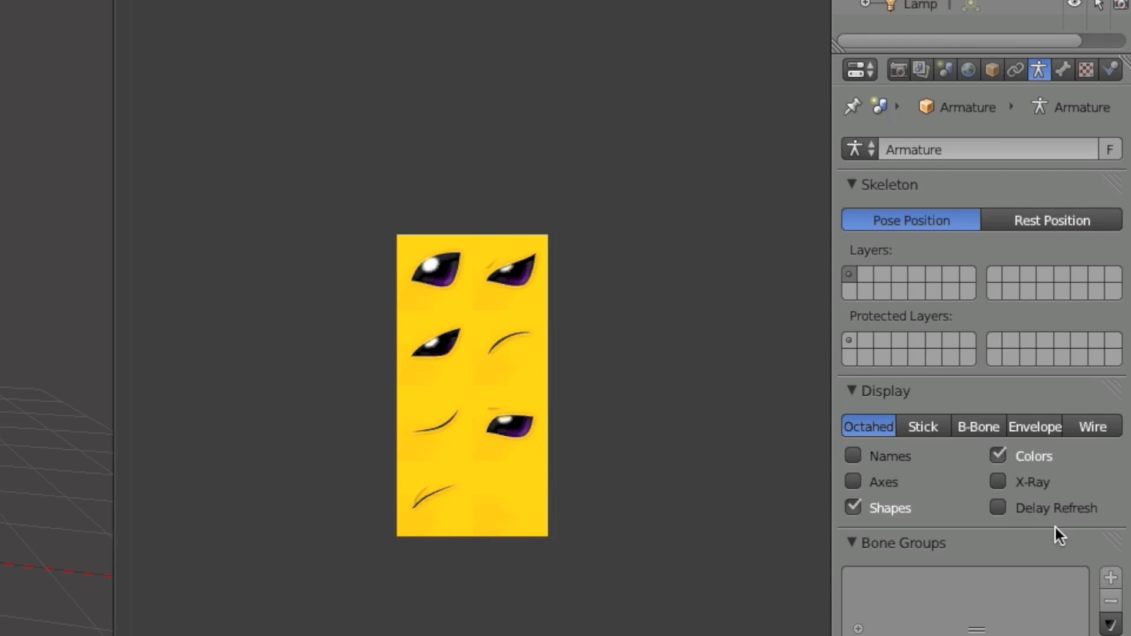
pyautogui.click(1014, 487)
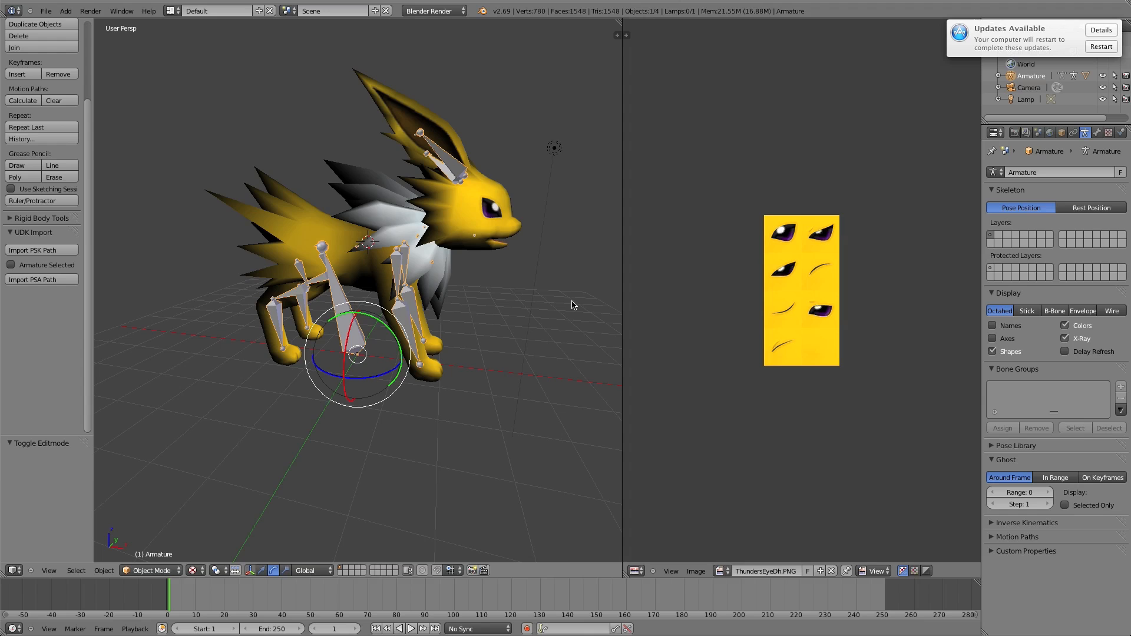
pyautogui.hscroll(10, 574, 305)
pyautogui.hscroll(-5, 571, 306)
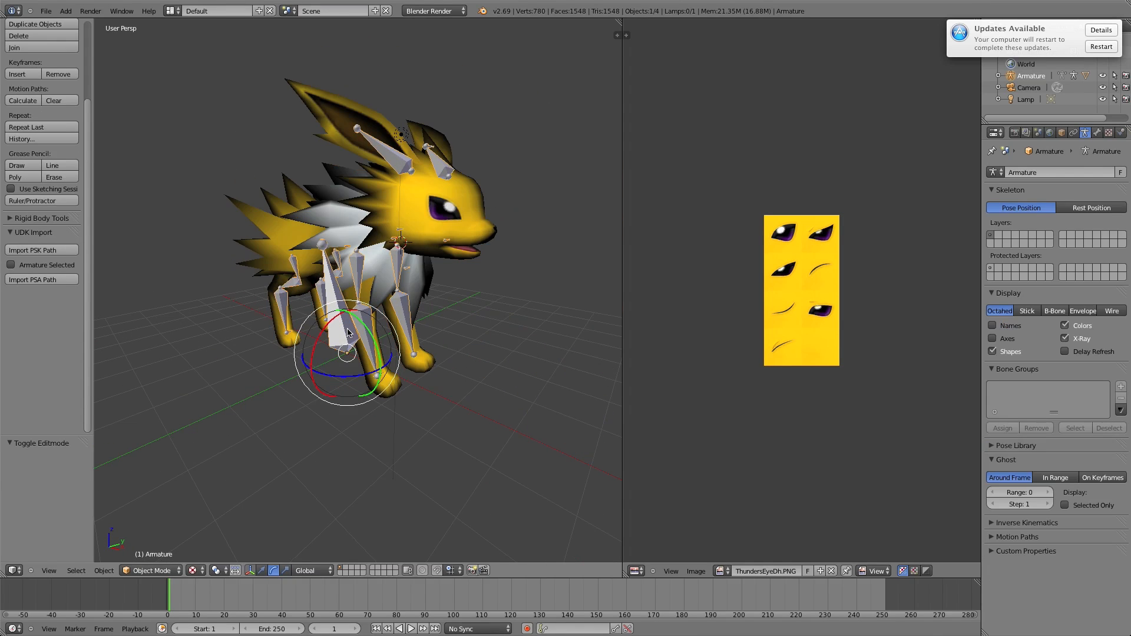
# Step: Move the whole armature as a test to see whether the mesh follows, then cancel the move
pyautogui.press('g')
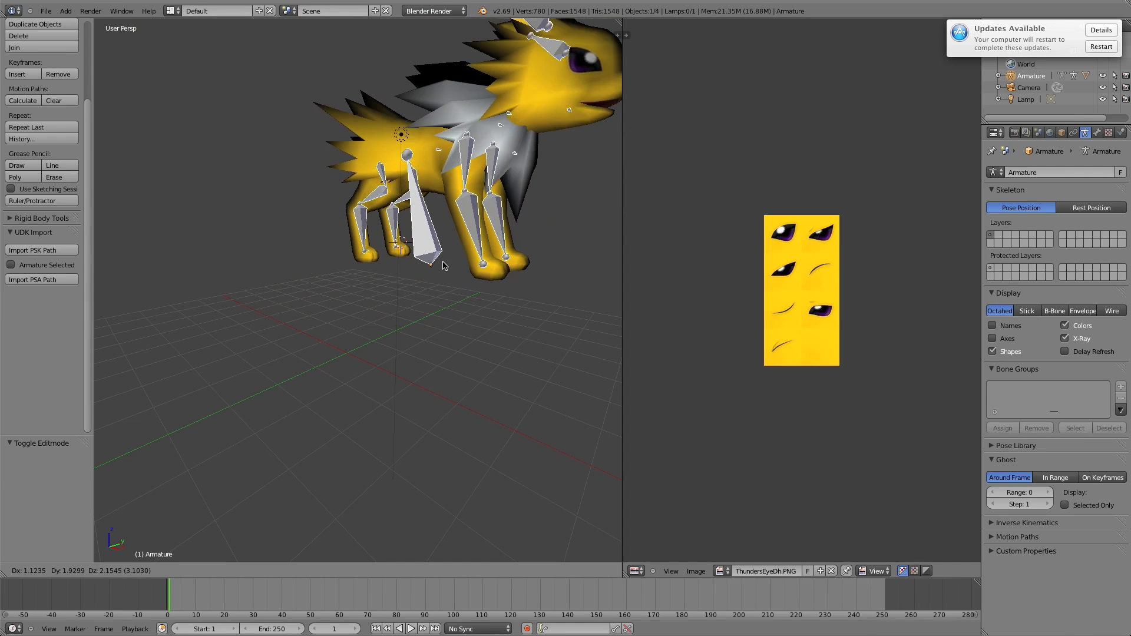
pyautogui.rightClick(453, 246)
pyautogui.hscroll(3, 393, 296)
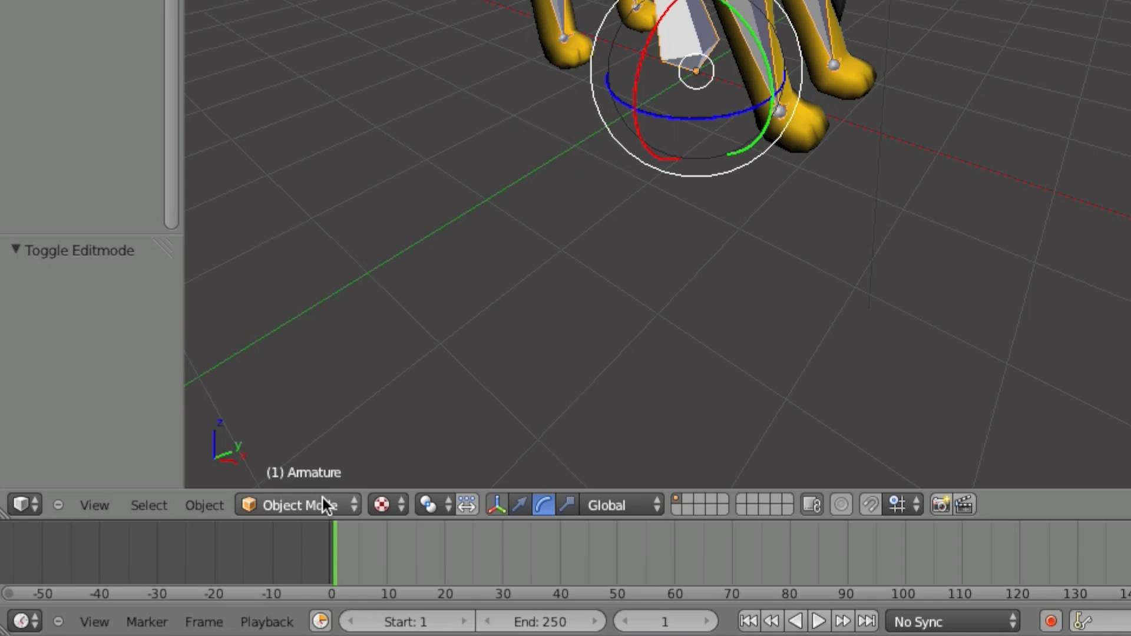
# Step: Switch the armature to Pose Mode and select the RForeArm bone of the right front leg
pyautogui.click(159, 570)
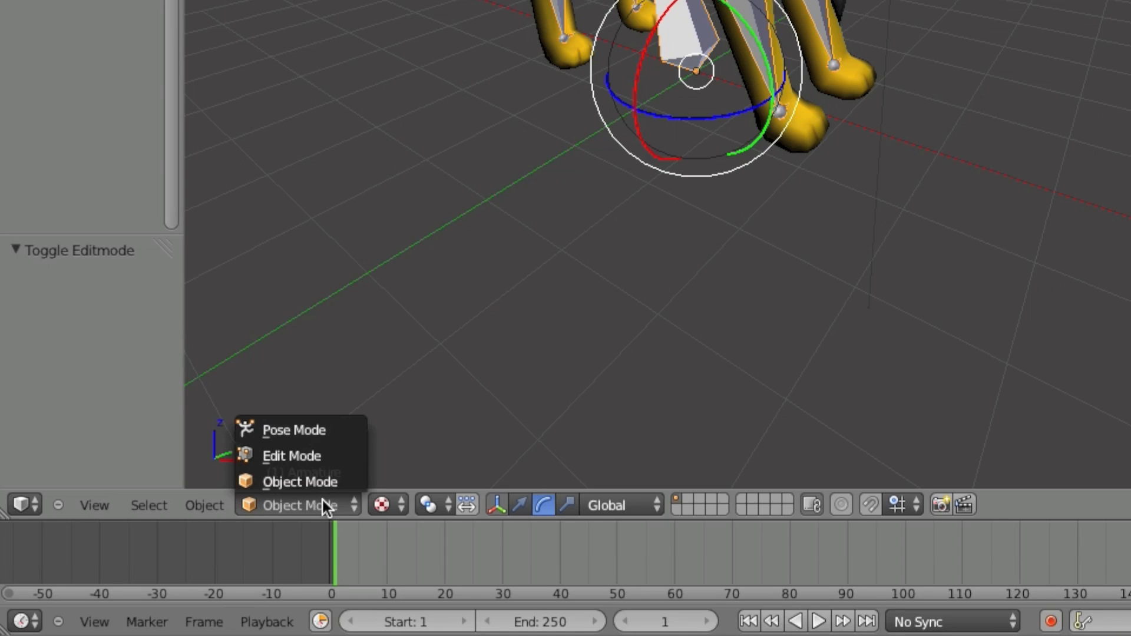
pyautogui.click(329, 433)
pyautogui.rightClick(370, 259)
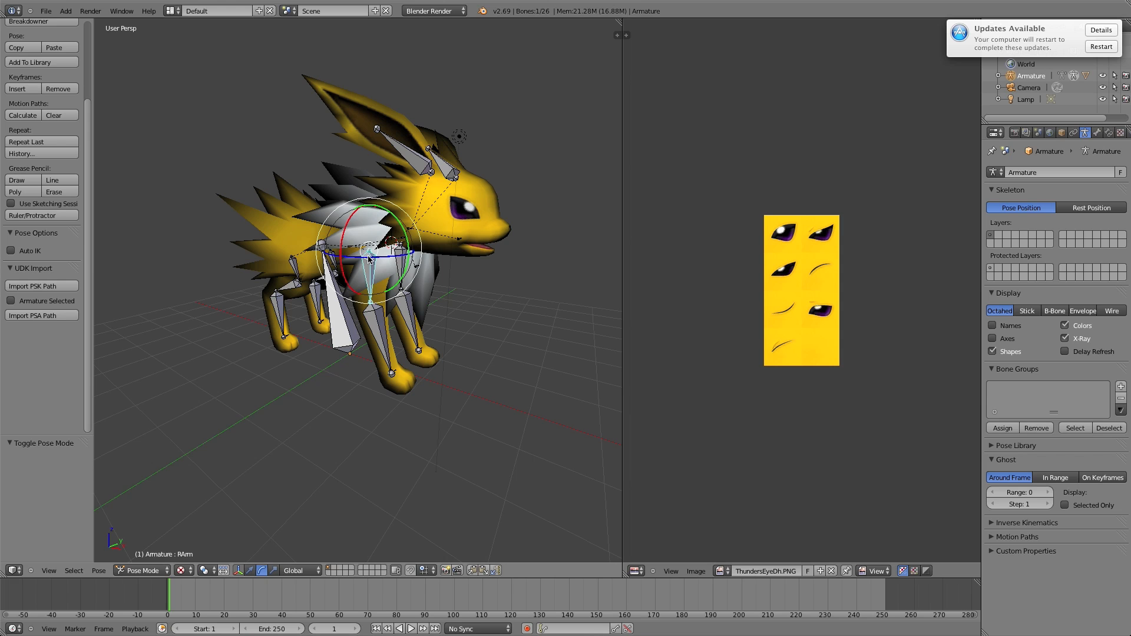
pyautogui.rightClick(405, 313)
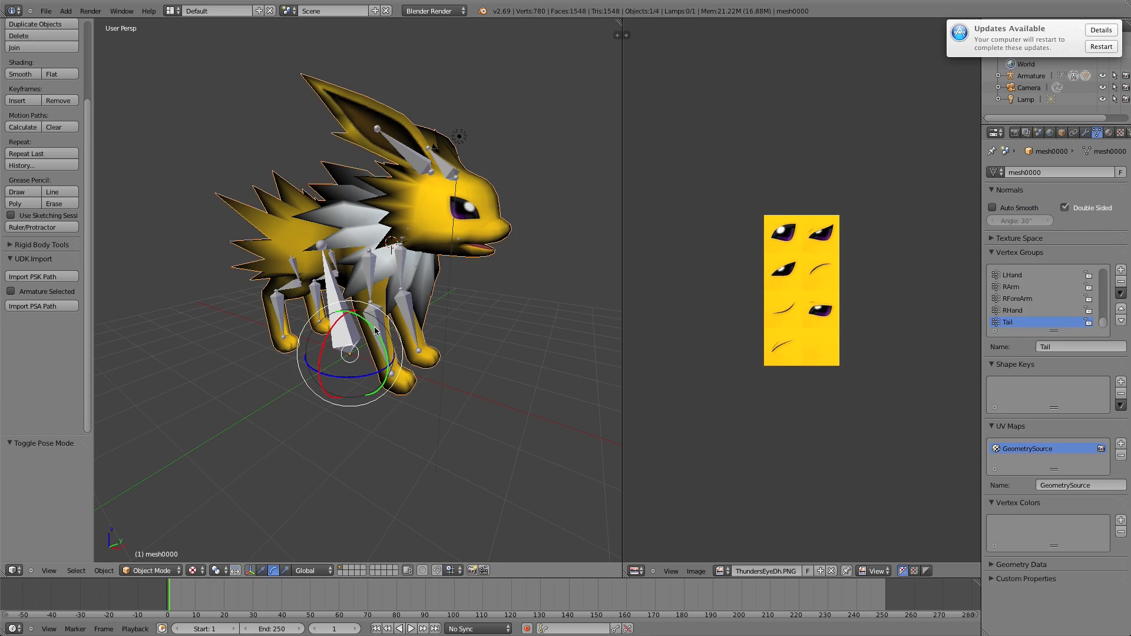
# Step: Rotate the RForeArm bone about the global Y axis by about -54°, then by about another -2°
pyautogui.press('r')
pyautogui.press('y')
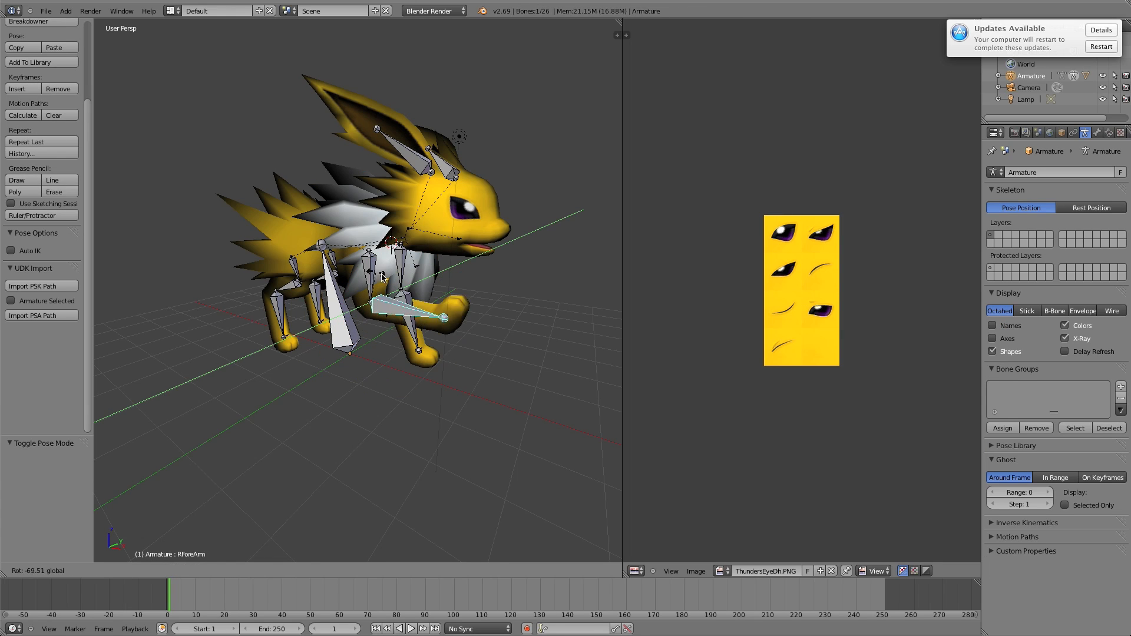
pyautogui.click(386, 278)
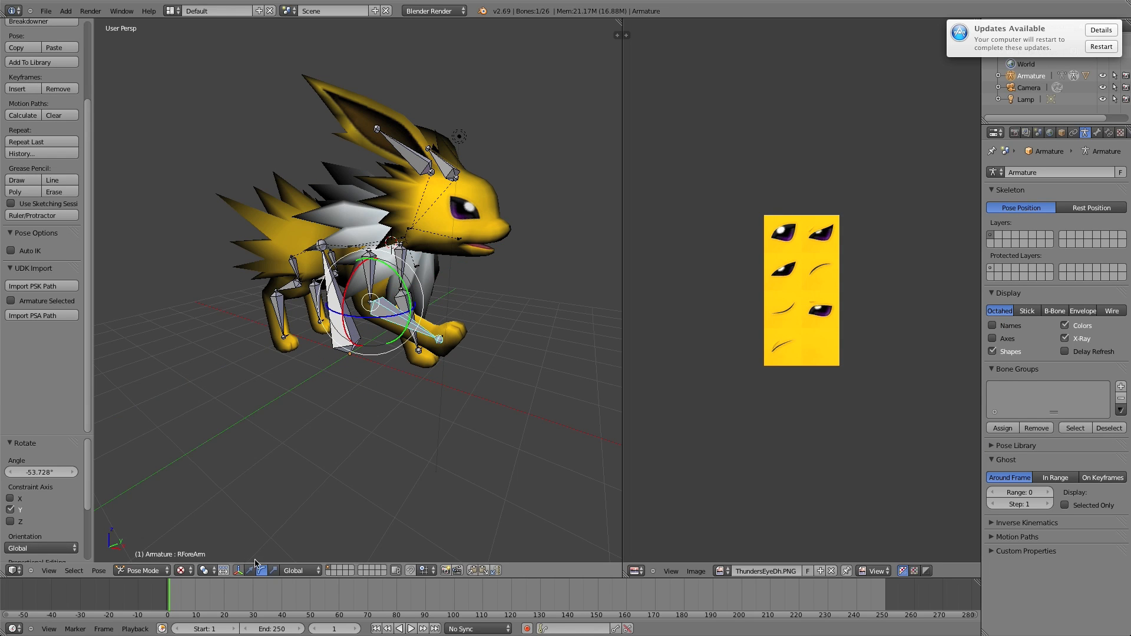
pyautogui.press('r')
pyautogui.press('y')
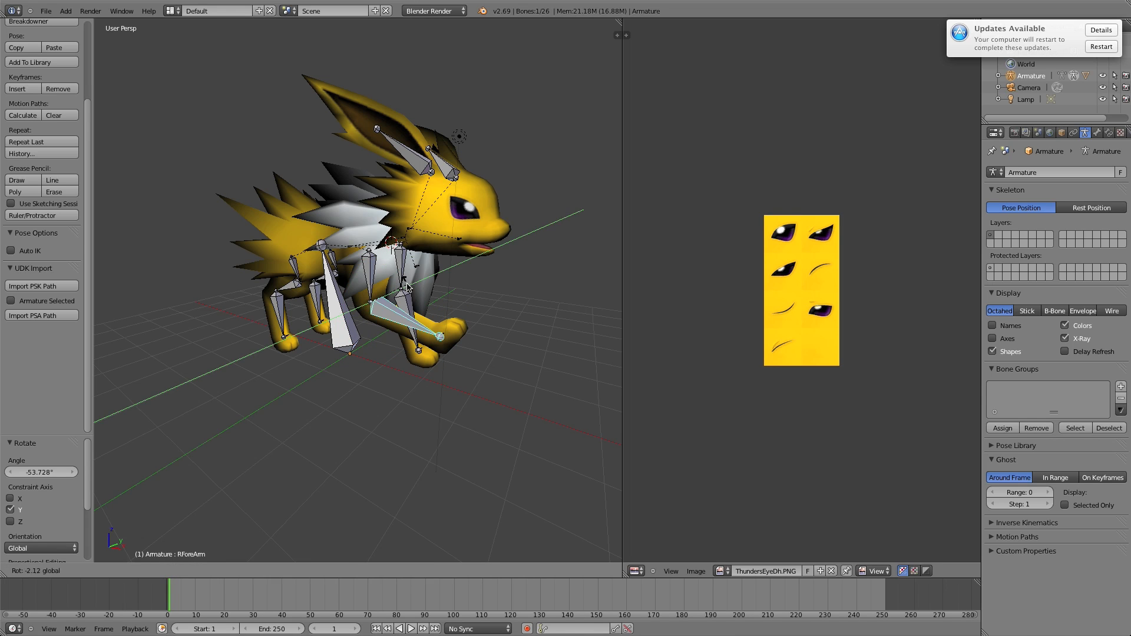
pyautogui.click(352, 247)
# Step: Select the Spine bone and rotate it about the global Y axis to tilt the front of the body upward
pyautogui.rightClick(352, 248)
pyautogui.press('r')
pyautogui.press('y')
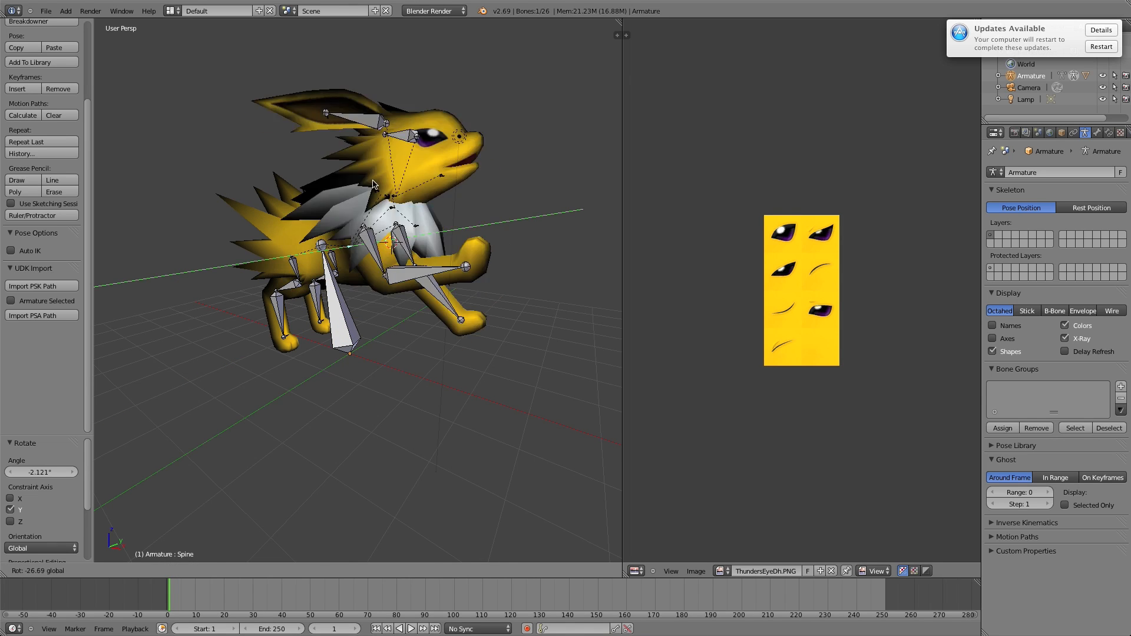
pyautogui.click(64, 499)
# Step: Undo the test rotations of the Spine and RForeArm bones
pyautogui.click(101, 569)
pyautogui.click(102, 559)
pyautogui.click(101, 569)
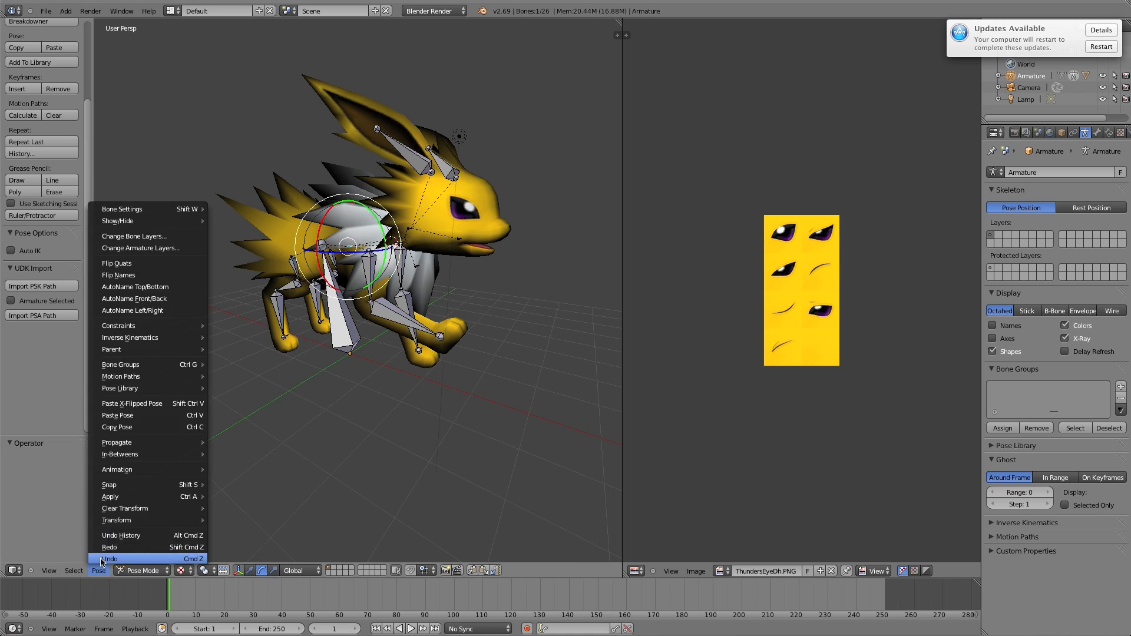
pyautogui.click(103, 560)
pyautogui.click(100, 569)
pyautogui.click(103, 559)
pyautogui.click(100, 569)
pyautogui.click(103, 559)
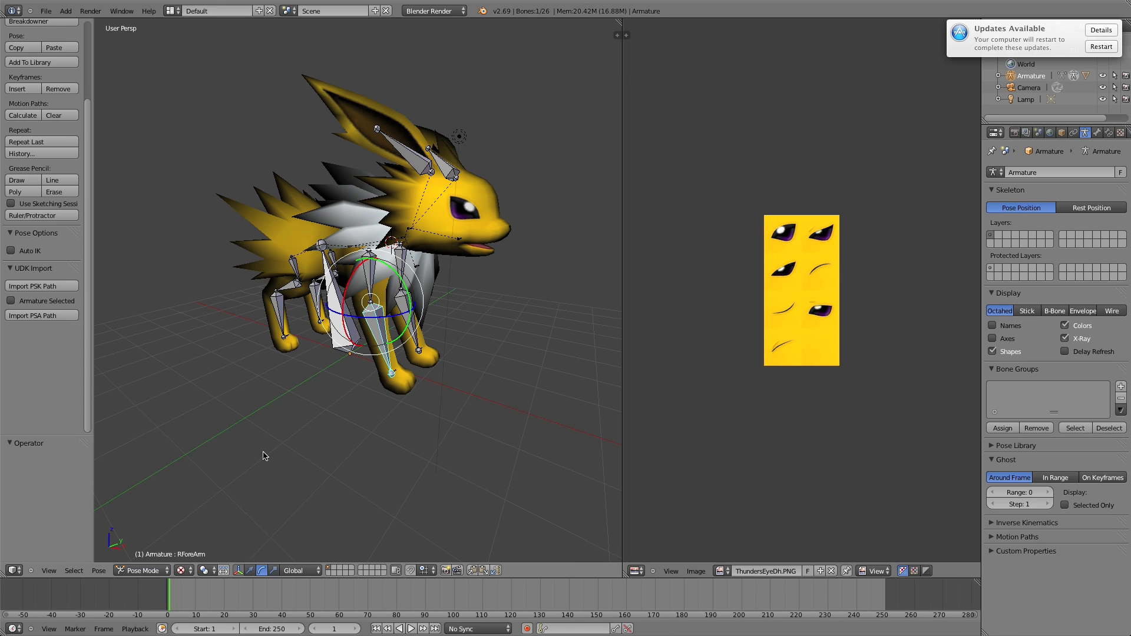
# Step: Try rotating the RForeArm bone by about -64° around the Y axis, then undo the rotation
pyautogui.moveTo(409, 299); pyautogui.dragTo(386, 251)
pyautogui.click(97, 570)
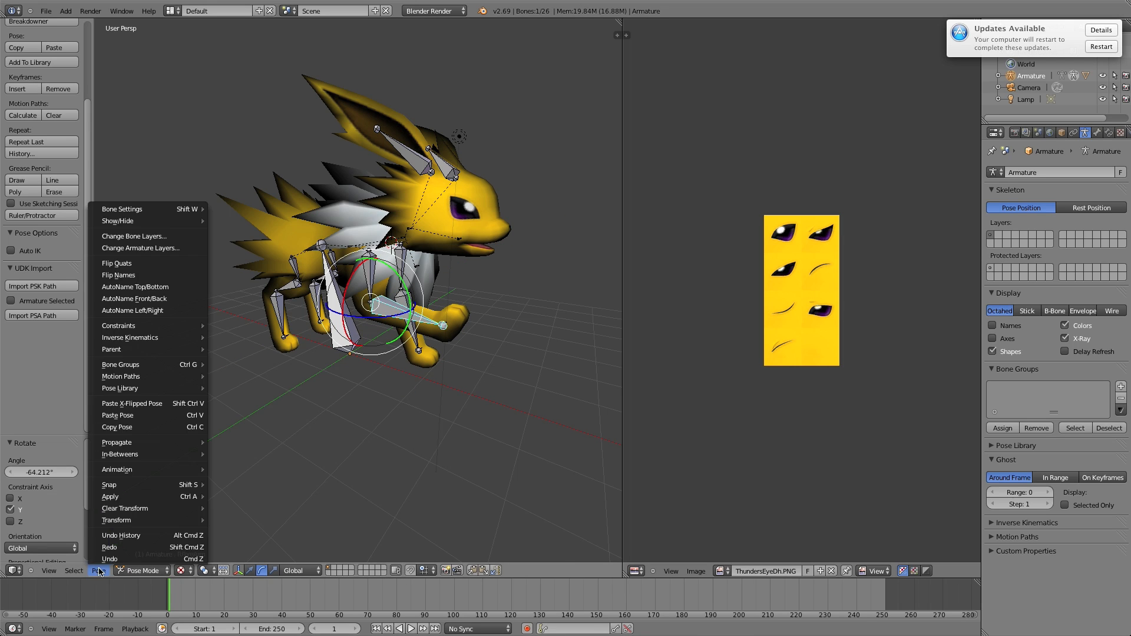
pyautogui.click(106, 558)
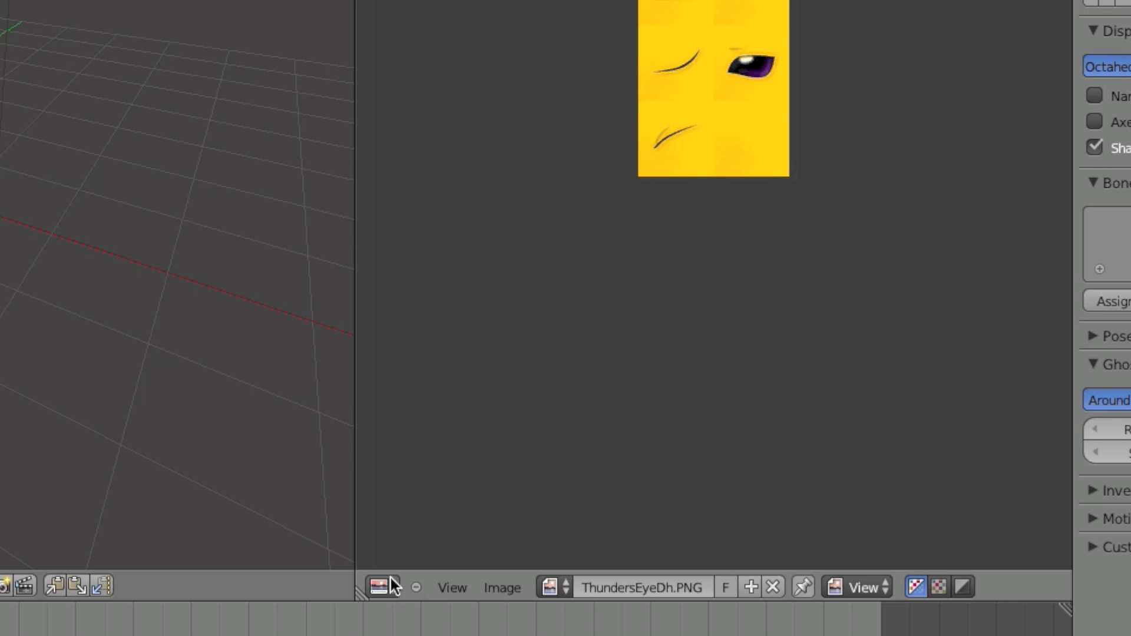
# Step: Change the UV/Image Editor area into a Dope Sheet
pyautogui.click(382, 587)
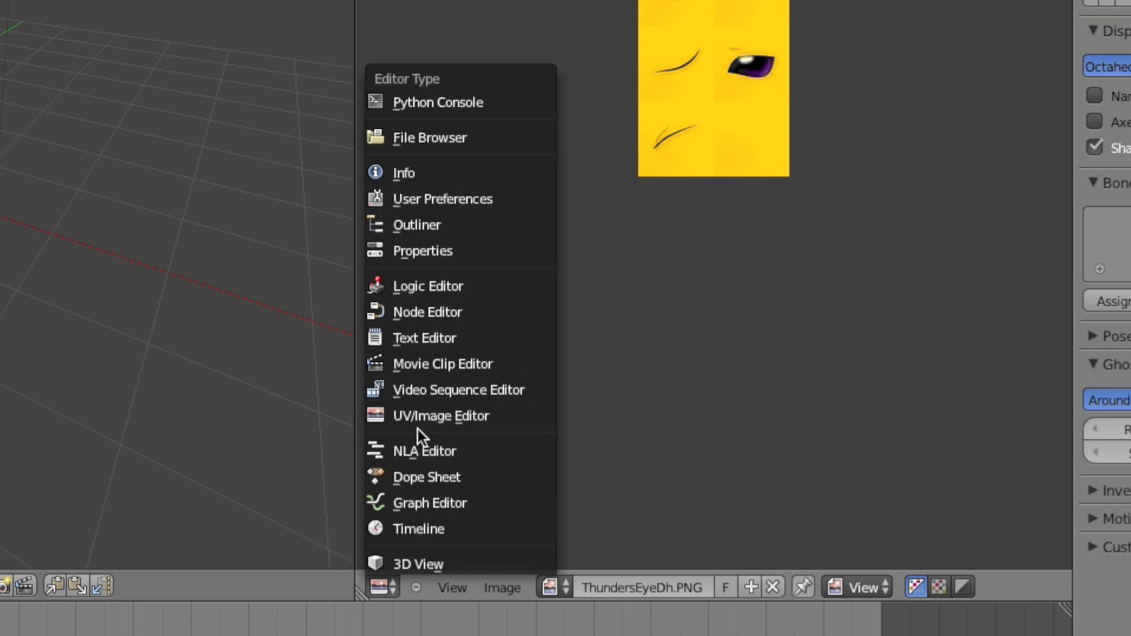
pyautogui.click(419, 474)
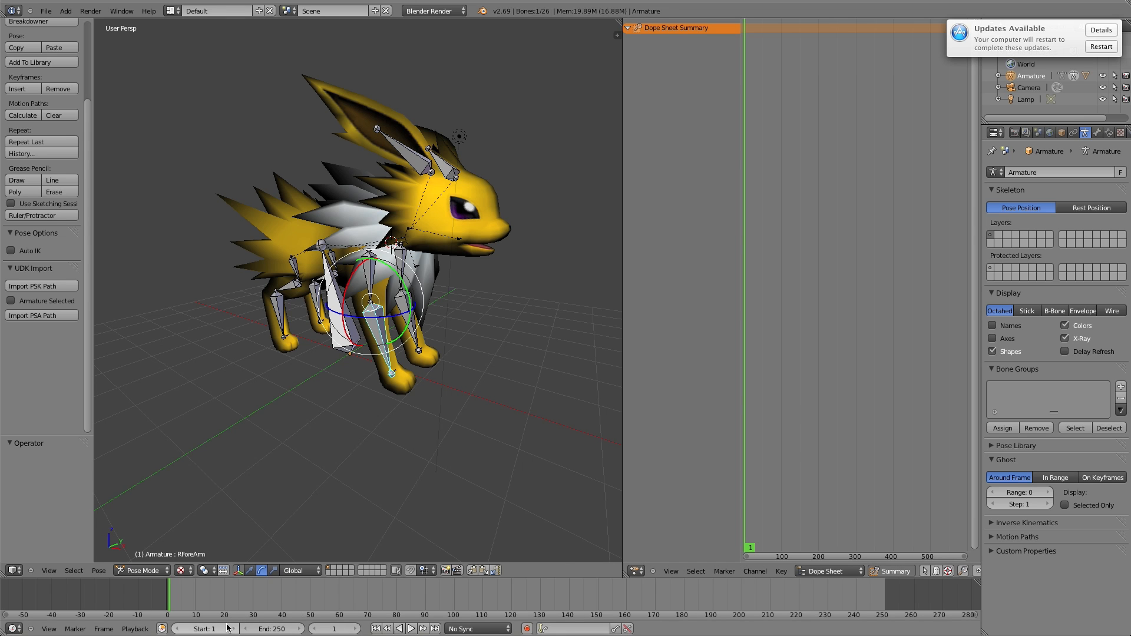
# Step: Set the animation's frame range to start at 0 and end at 259, and make frame 0 the current frame
pyautogui.click(224, 628)
pyautogui.write('0')
pyautogui.press('Return')
pyautogui.moveTo(208, 595); pyautogui.dragTo(168, 598)
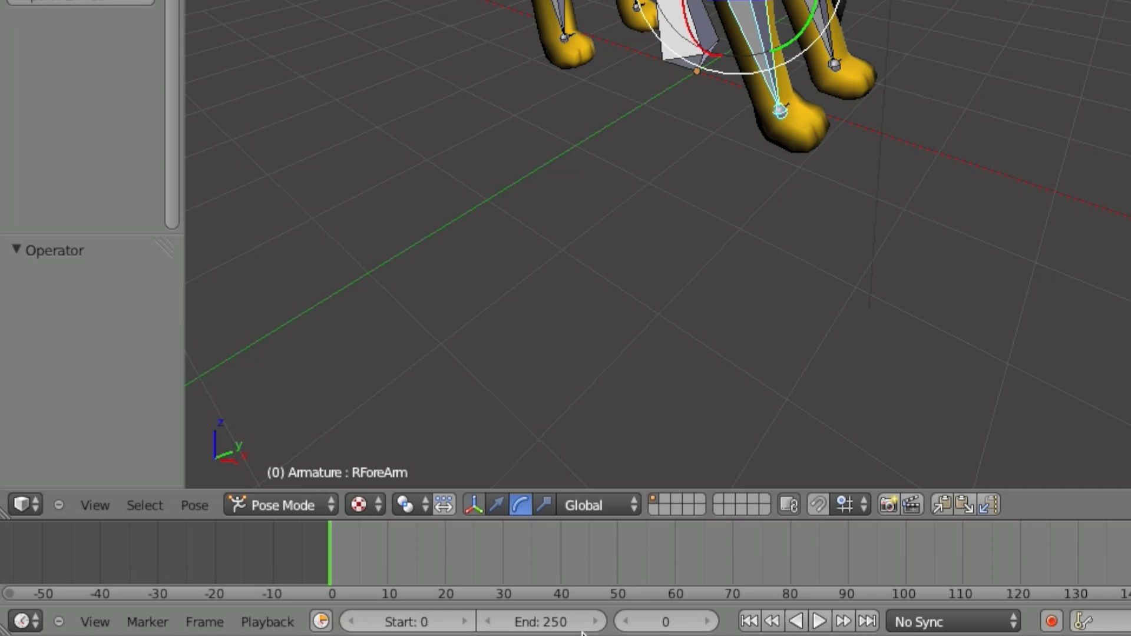
pyautogui.moveTo(537, 626)
pyautogui.mouseDown()
pyautogui.moveTo(595, 632)
pyautogui.moveTo(544, 630)
pyautogui.mouseUp()
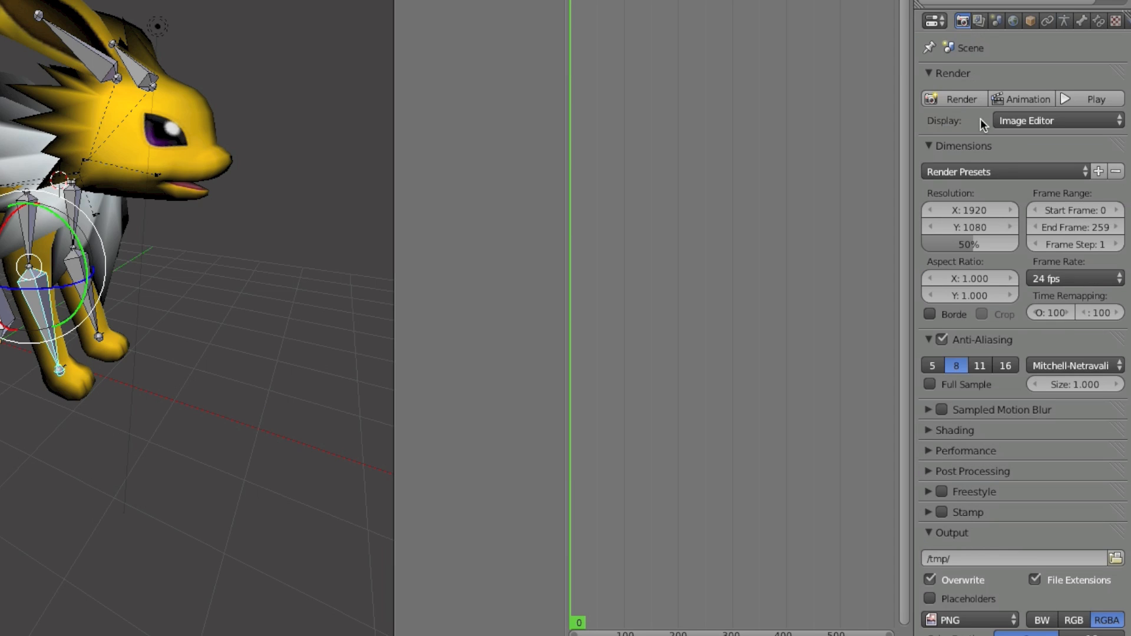
# Step: Set the render frame rate to 30 fps and the output file format to QuickTime
pyautogui.click(1047, 278)
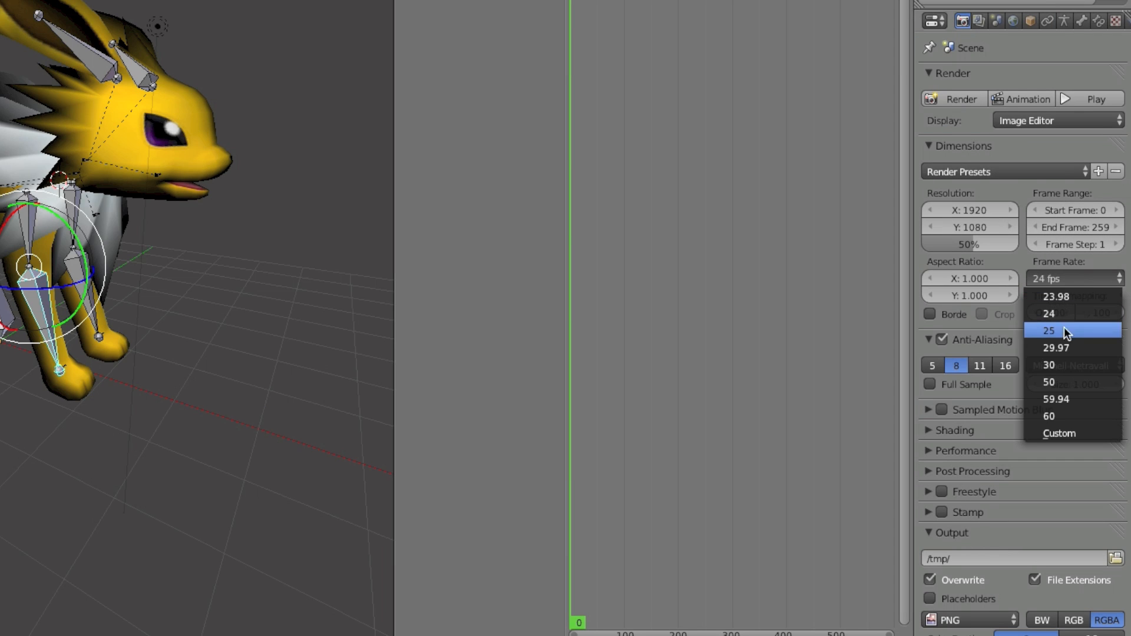
pyautogui.click(1061, 364)
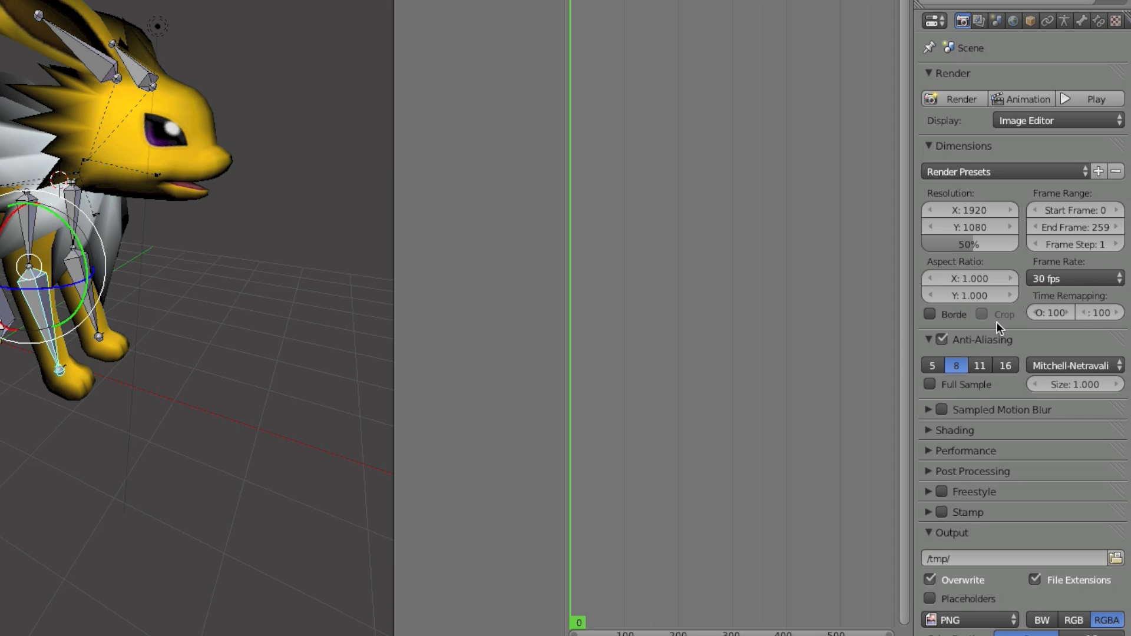
pyautogui.click(976, 623)
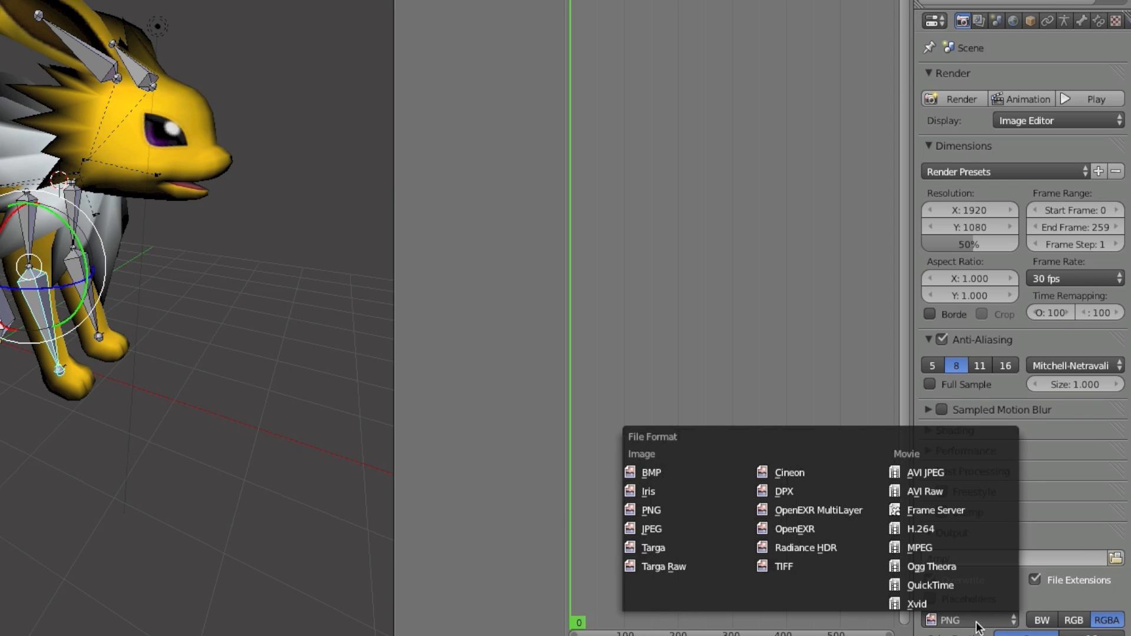
pyautogui.click(945, 584)
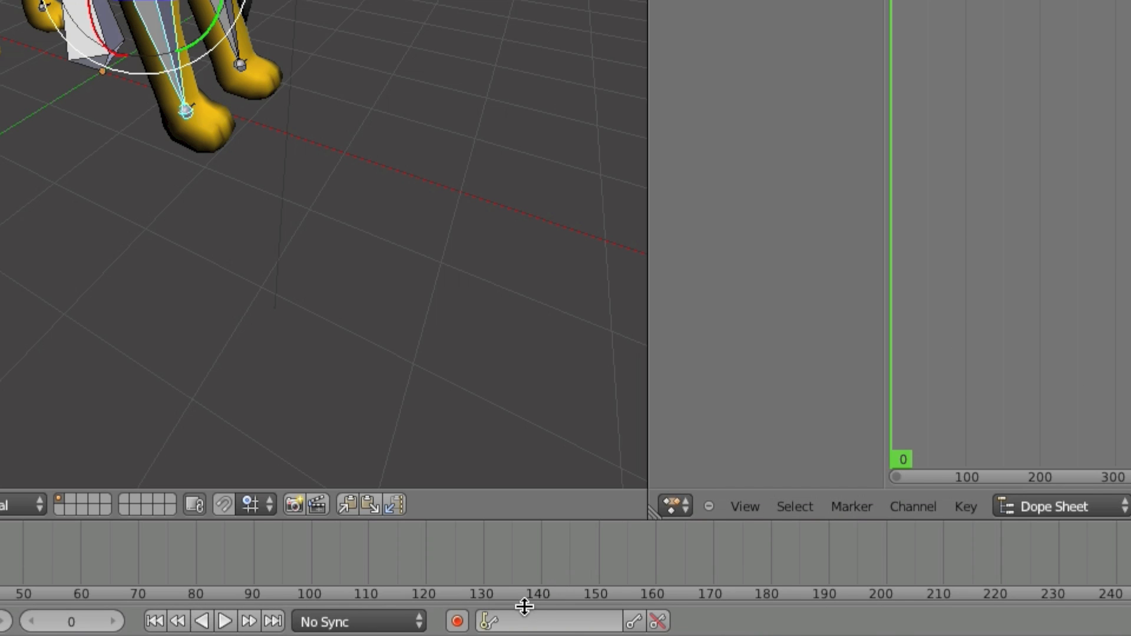
# Step: Choose the Available keying set and turn on automatic keyframe insertion
pyautogui.click(553, 629)
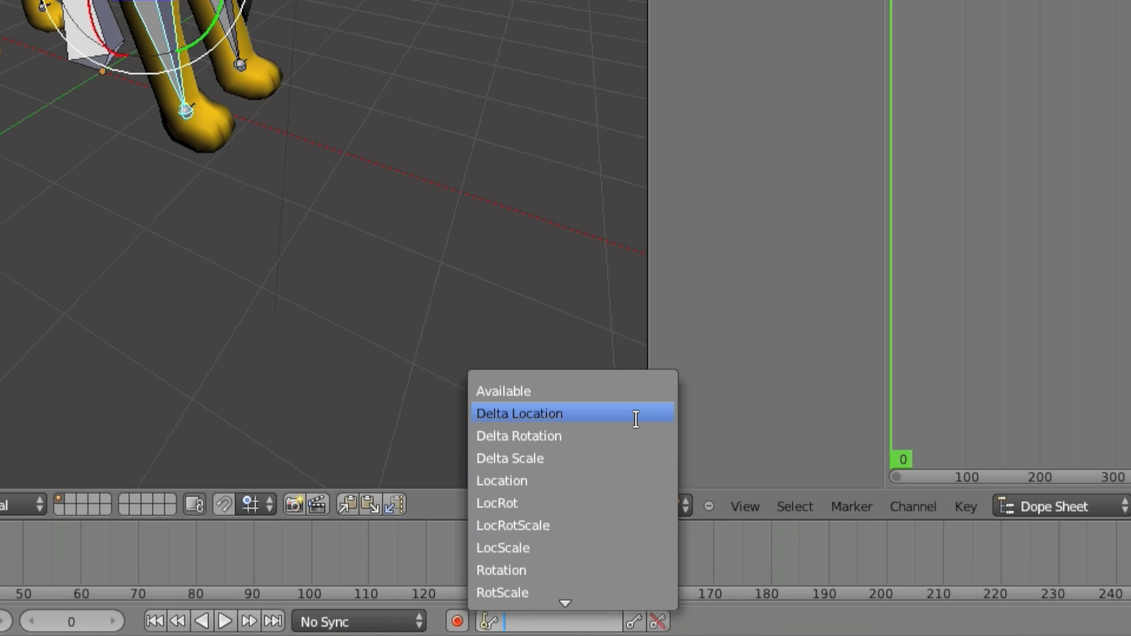
pyautogui.click(642, 392)
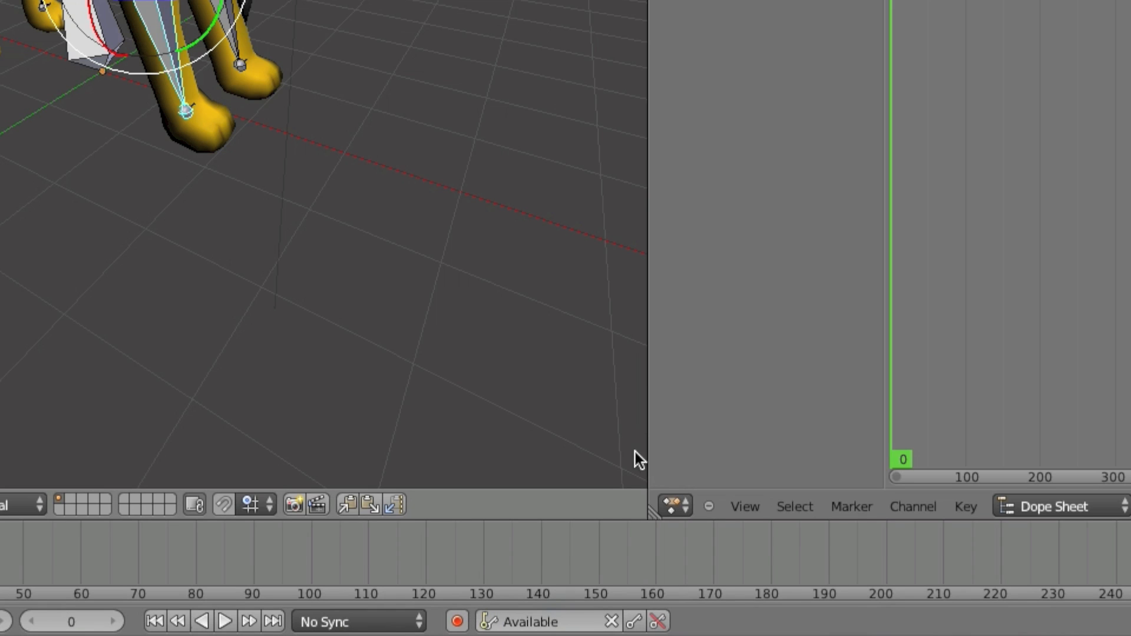
pyautogui.click(457, 621)
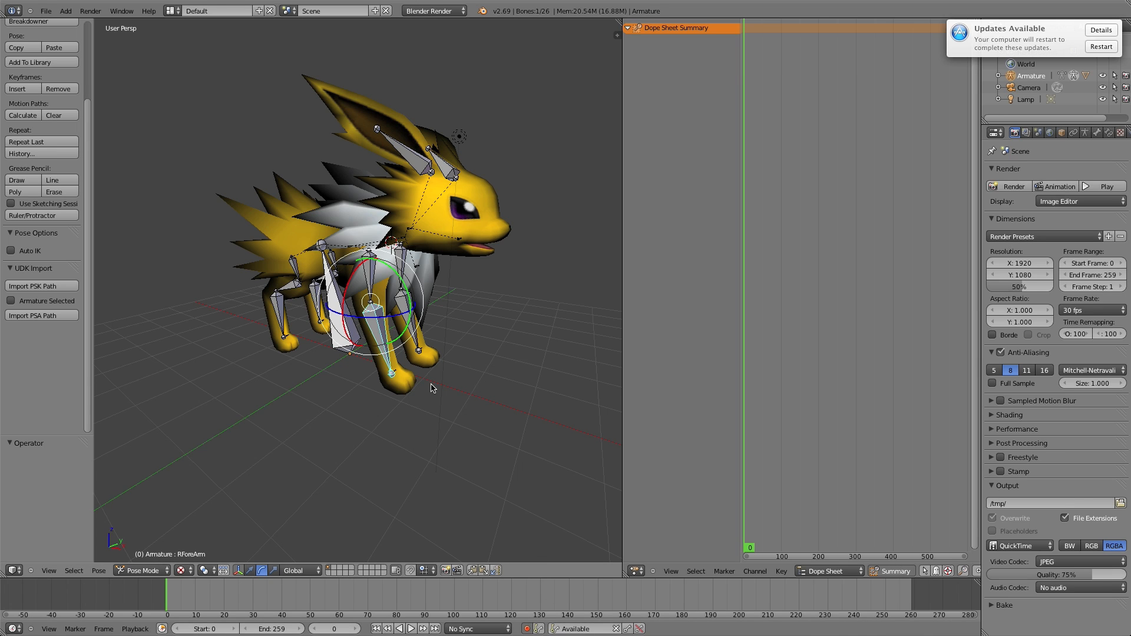
# Step: Keyframe the RForeArm, RArm, LArm and LForeArm bones at frame 0 using zero-degree rotations about the Y axis
pyautogui.moveTo(432, 367); pyautogui.dragTo(375, 283, button='middle')
pyautogui.click(375, 282)
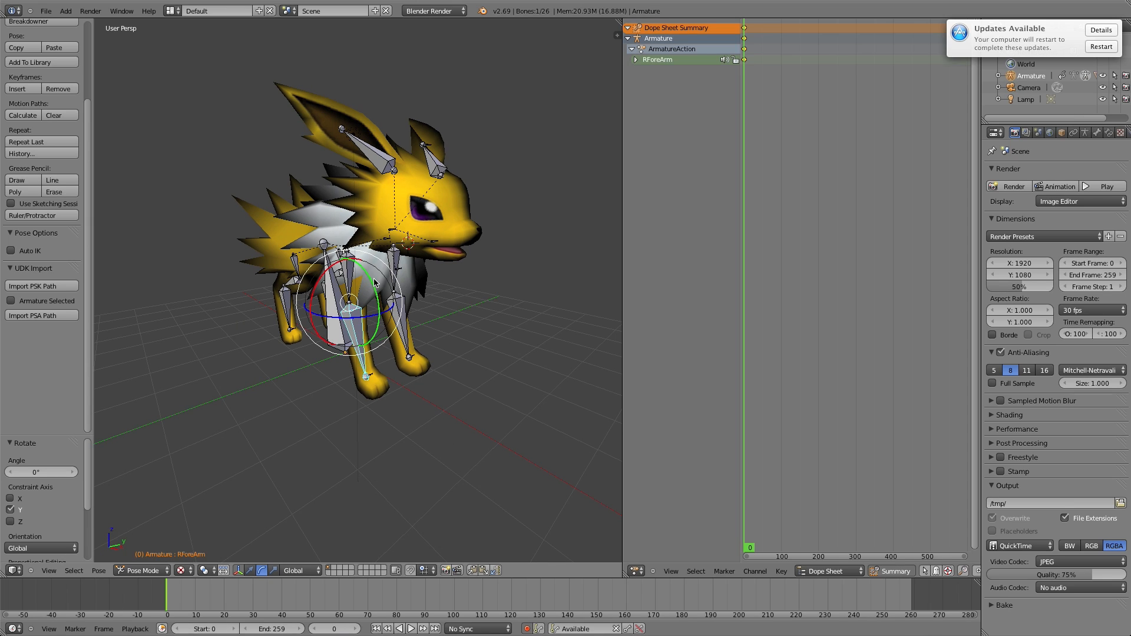
pyautogui.rightClick(355, 274)
pyautogui.click(379, 237)
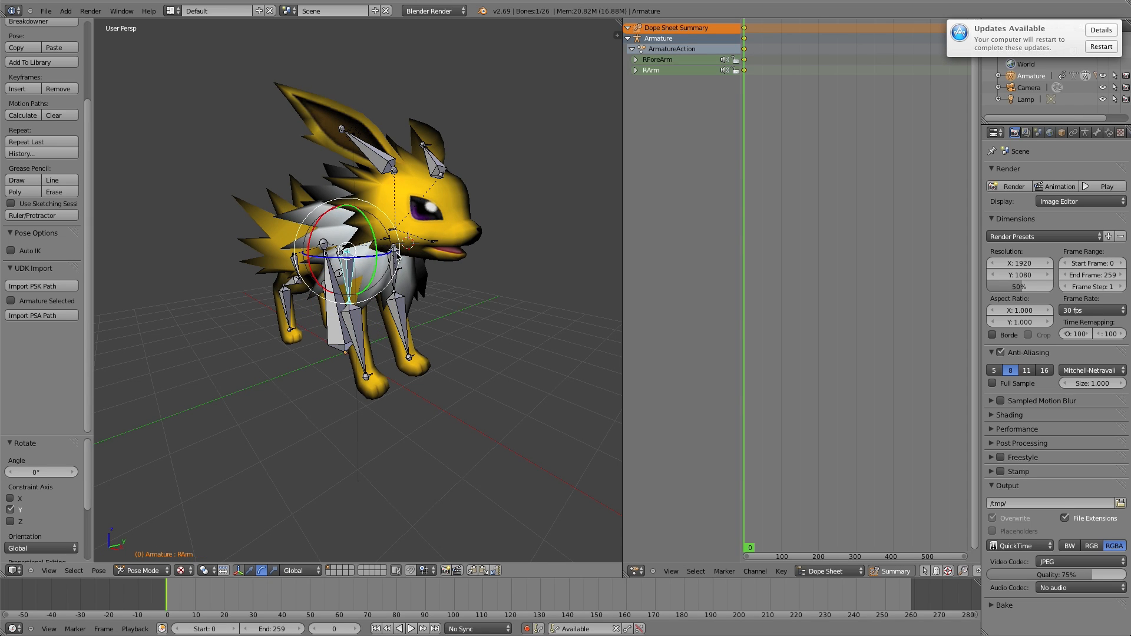
pyautogui.rightClick(400, 258)
pyautogui.click(431, 243)
pyautogui.rightClick(405, 310)
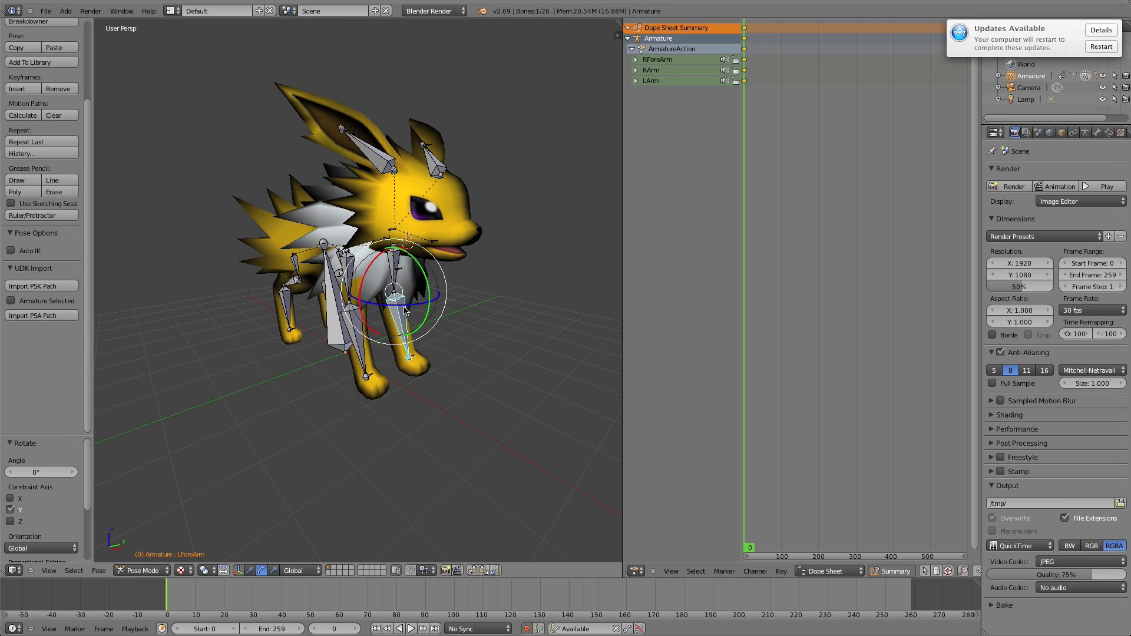
pyautogui.click(431, 288)
# Step: Keyframe the Head and Jaw bones at frame 0 in their unrotated positions
pyautogui.rightClick(392, 231)
pyautogui.click(422, 215)
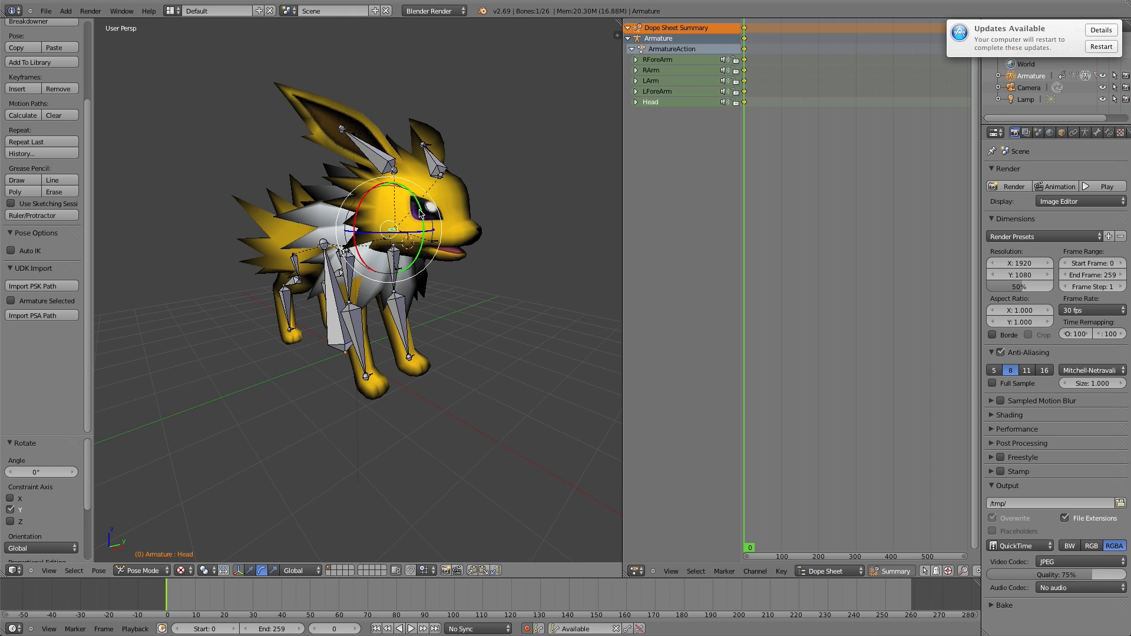
pyautogui.rightClick(426, 244)
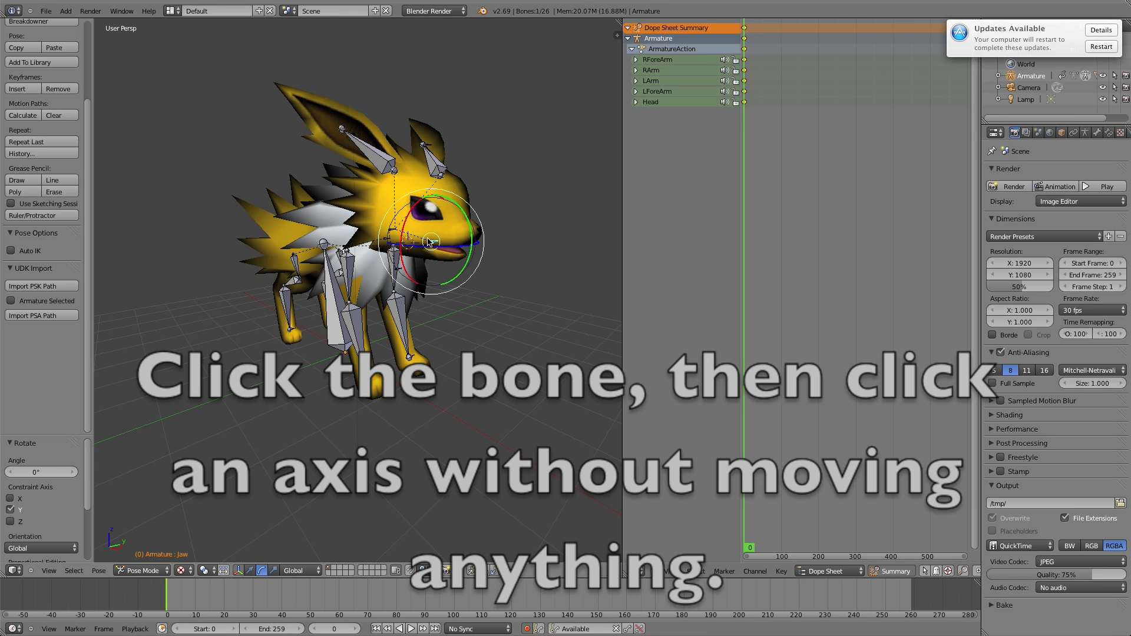
pyautogui.click(465, 223)
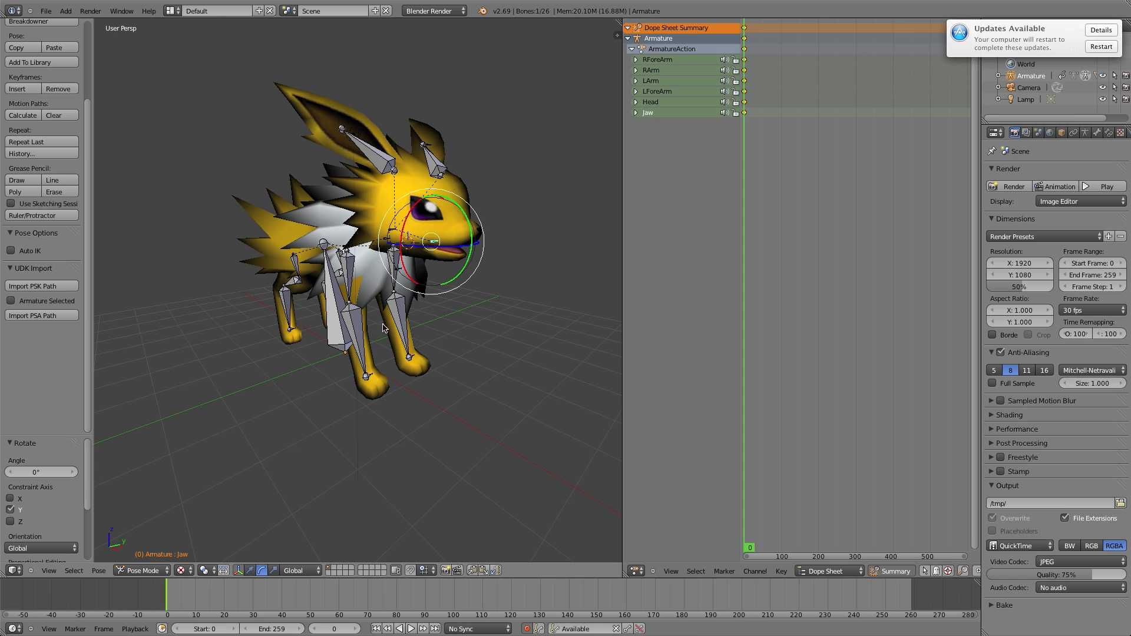
# Step: Keyframe the RForeArm bone at frame 50, rotated about -71° around the Y axis to raise the right front paw
pyautogui.moveTo(414, 277); pyautogui.dragTo(508, 242, button='middle')
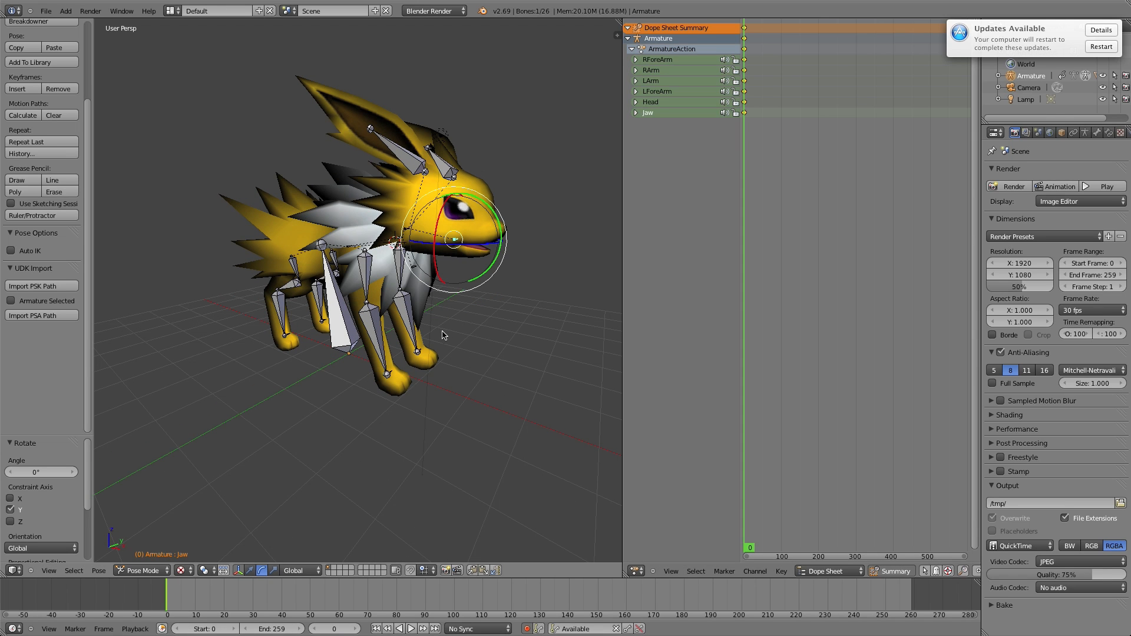
pyautogui.rightClick(380, 329)
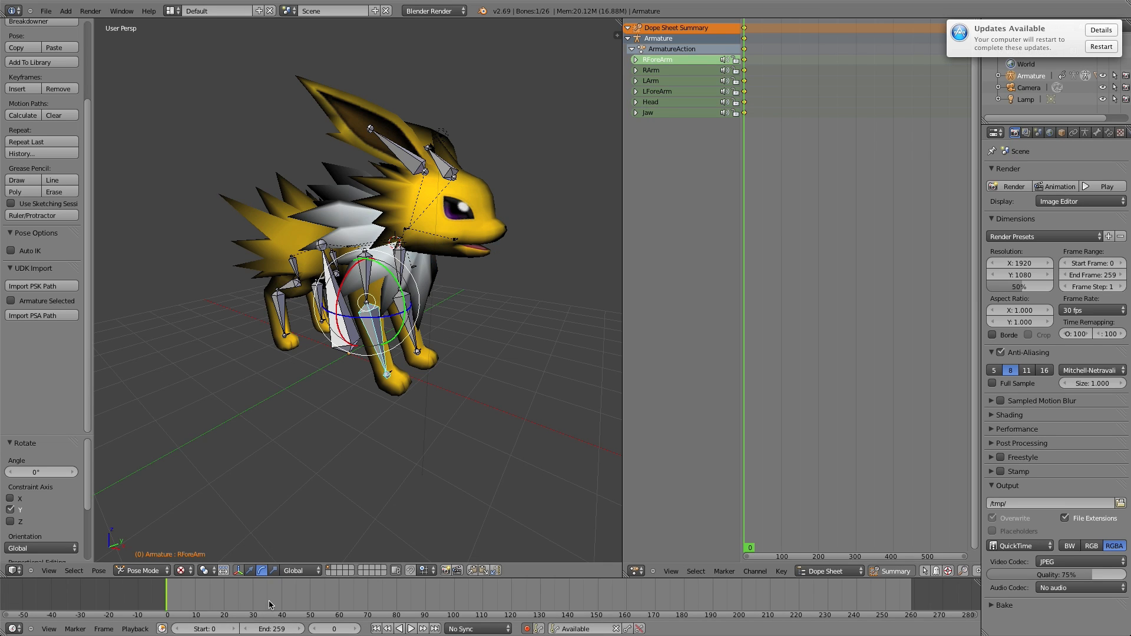
pyautogui.moveTo(268, 600); pyautogui.dragTo(310, 603)
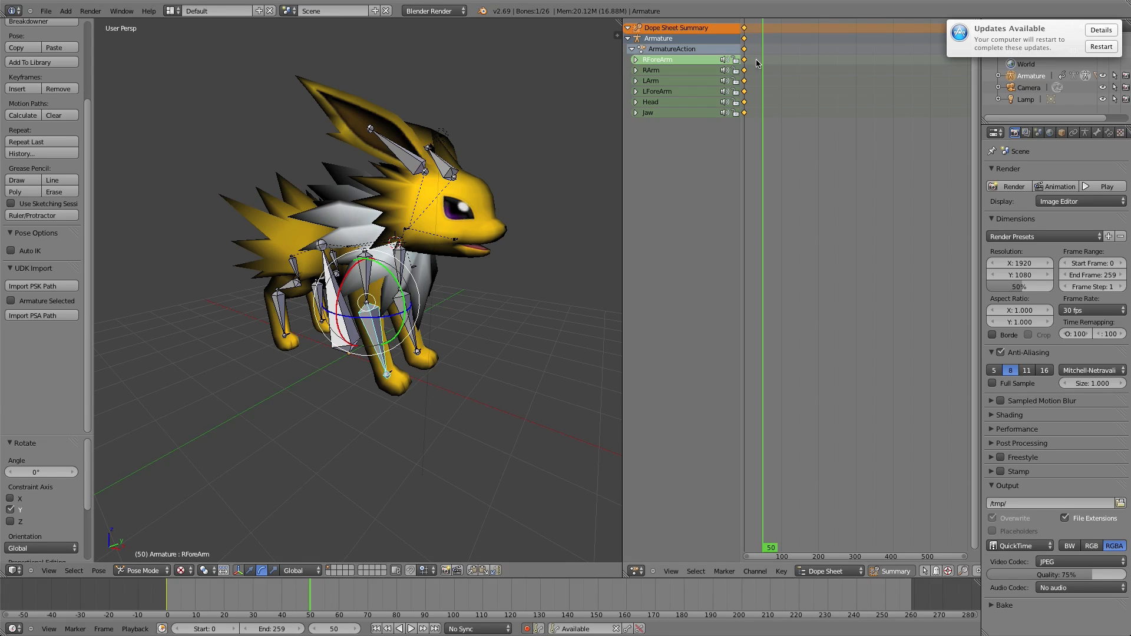
pyautogui.moveTo(762, 59); pyautogui.dragTo(743, 66)
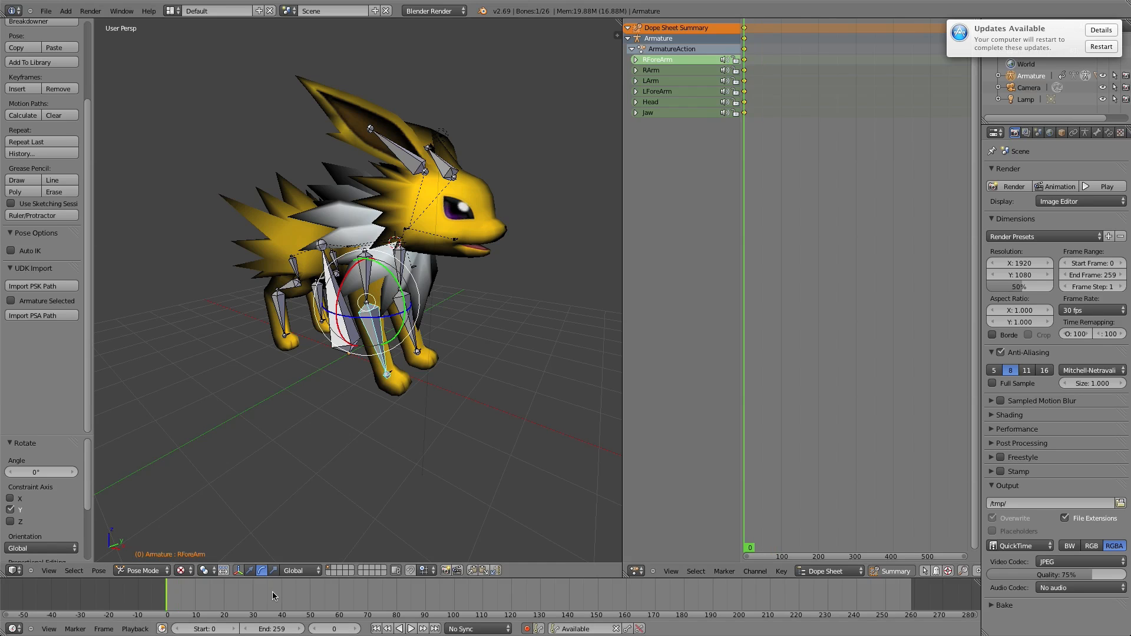
pyautogui.moveTo(287, 591); pyautogui.dragTo(312, 587)
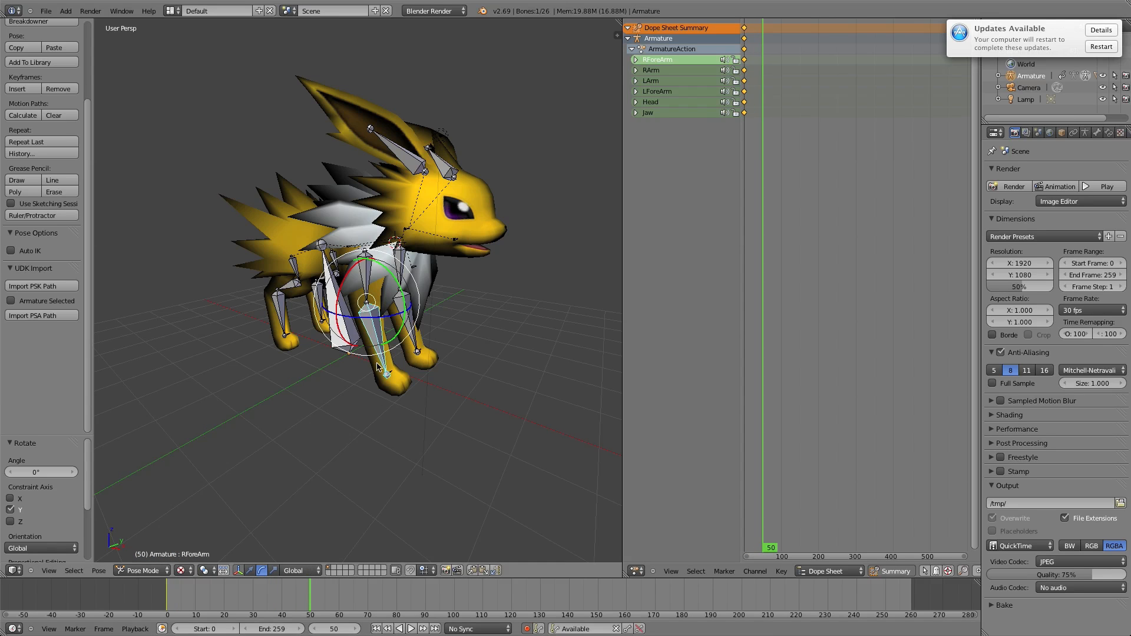
pyautogui.moveTo(408, 283); pyautogui.dragTo(364, 284)
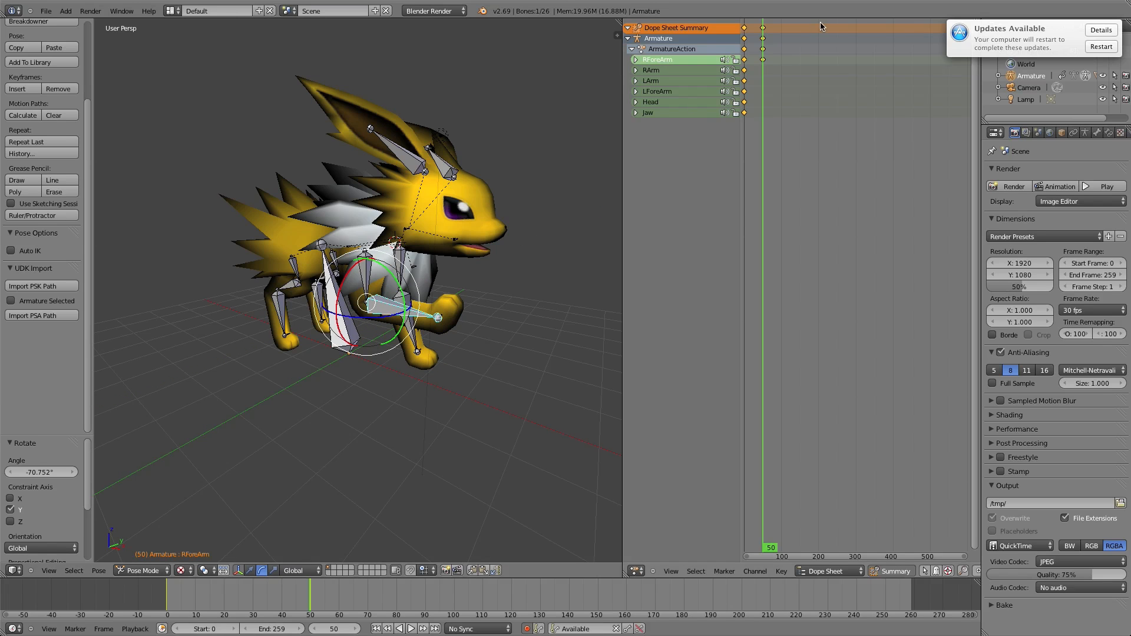
# Step: Return to frame 0 and play back the animation
pyautogui.hotkey('shift', 'Left')
pyautogui.hotkey('alt', 'a')
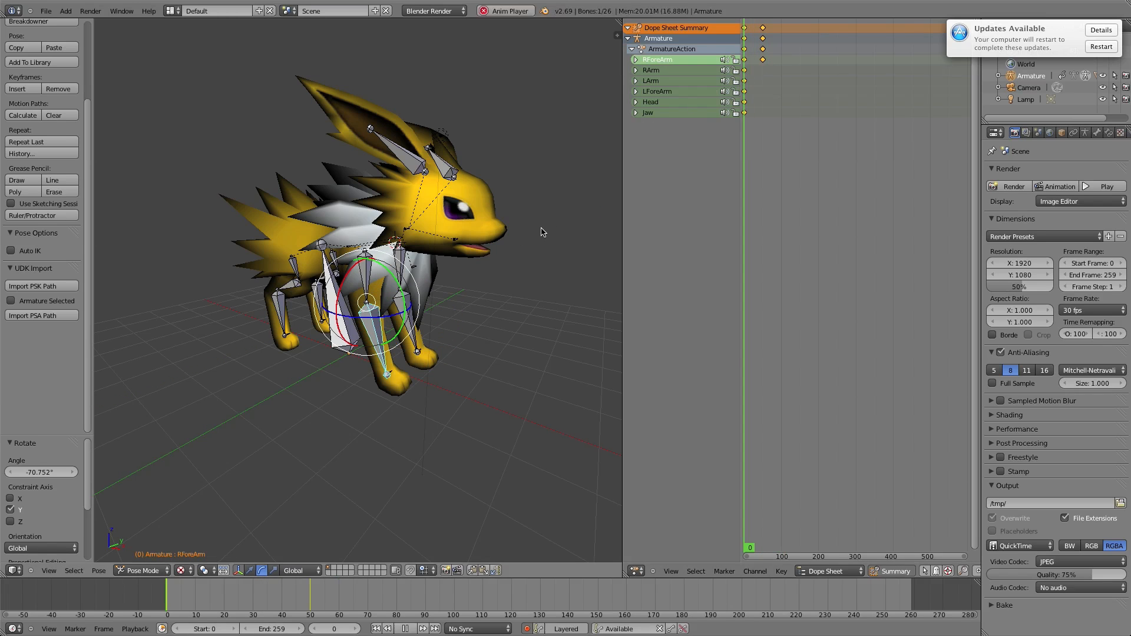
# Step: Stop the animation playback and delete the RForeArm keyframe at frame 50 in the Dope Sheet
pyautogui.press('Escape')
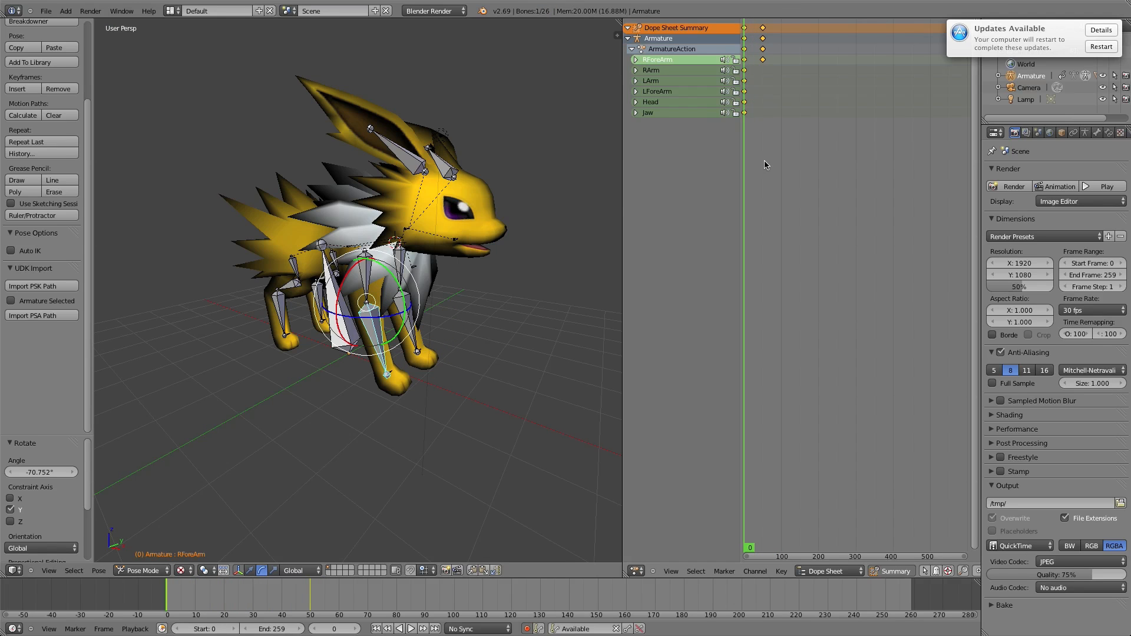
pyautogui.hotkey('alt', 'a')
pyautogui.press('Escape')
pyautogui.click(749, 73)
pyautogui.moveTo(758, 78); pyautogui.dragTo(744, 70)
pyautogui.rightClick(762, 59)
pyautogui.press('x')
pyautogui.click(732, 55)
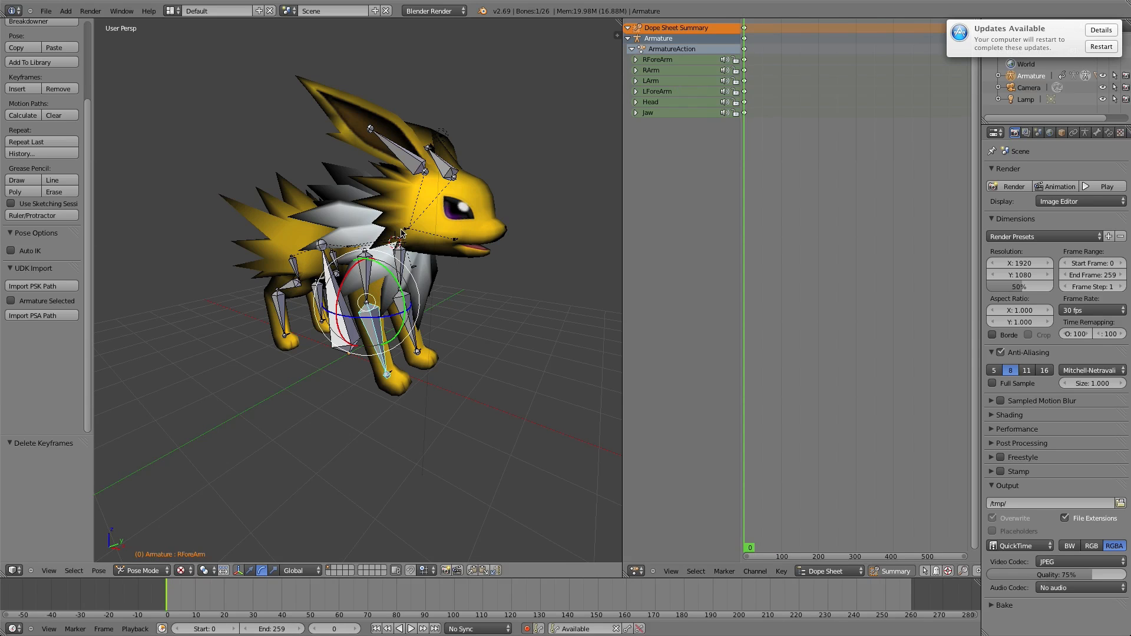
pyautogui.moveTo(742, 95); pyautogui.dragTo(734, 103)
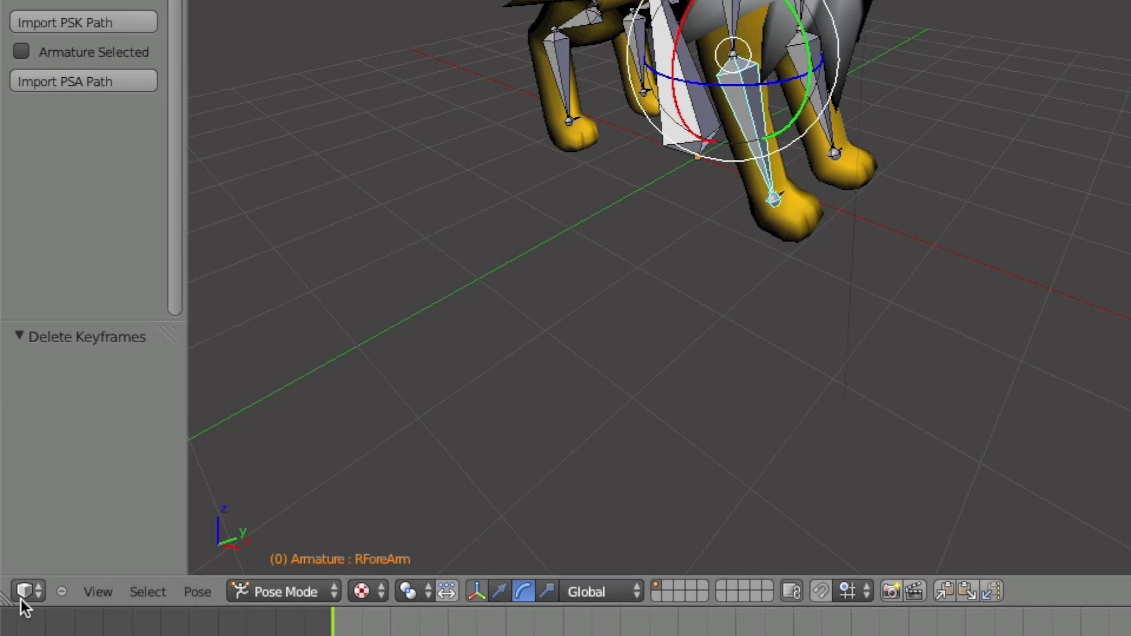
# Step: Change the 3D view area to the Movie Clip Editor with the 720p.mov footage loaded
pyautogui.click(12, 571)
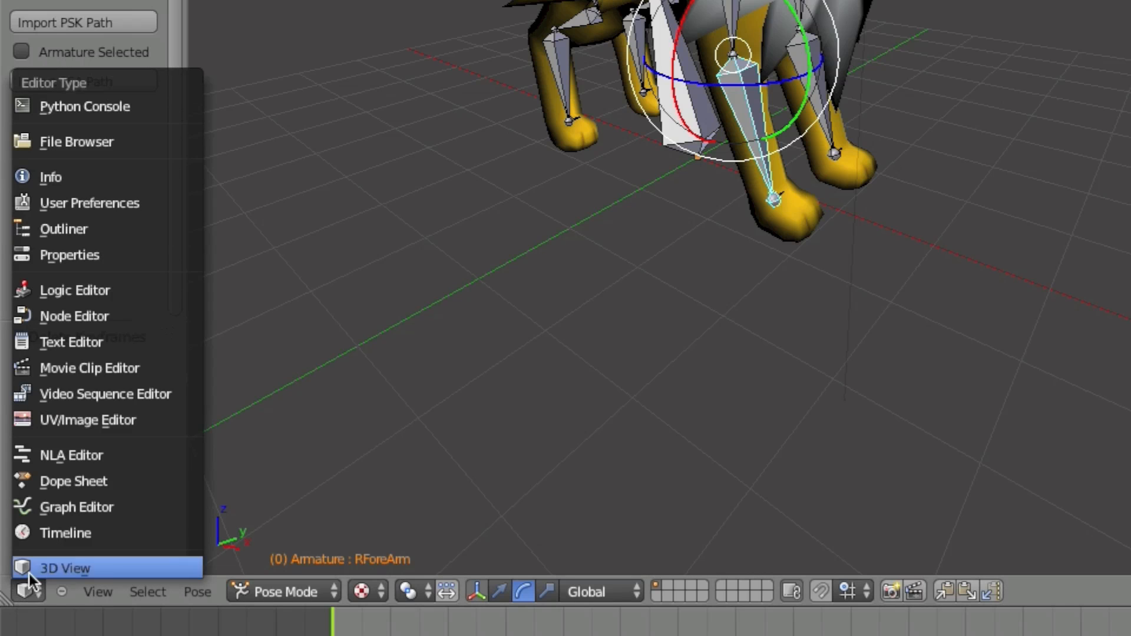
pyautogui.click(115, 369)
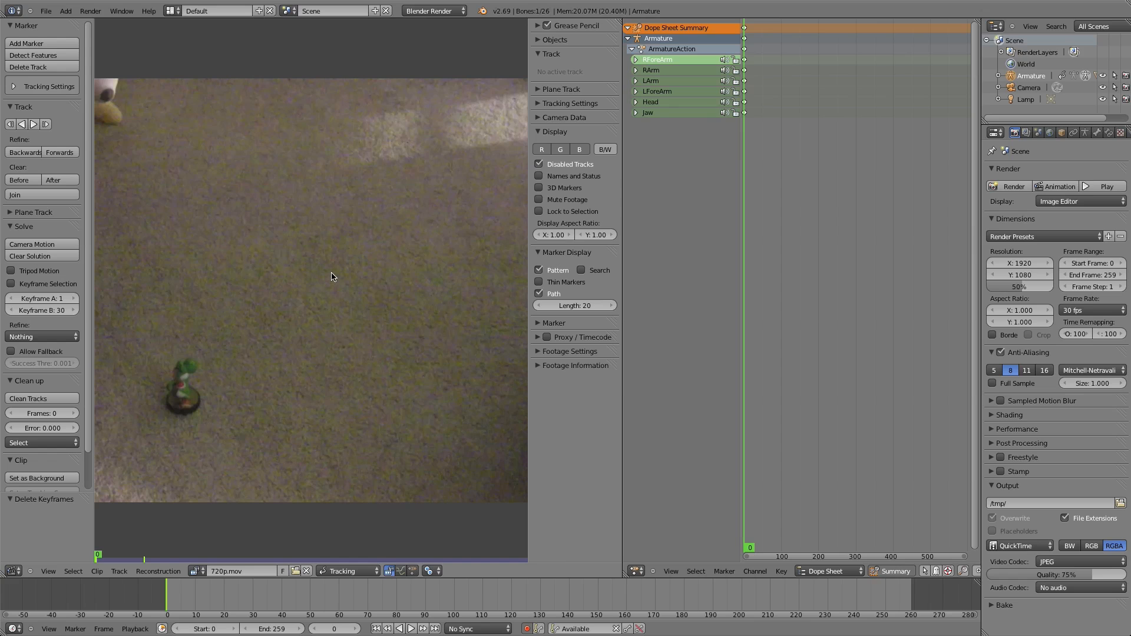
pyautogui.scroll(-3, 332, 276)
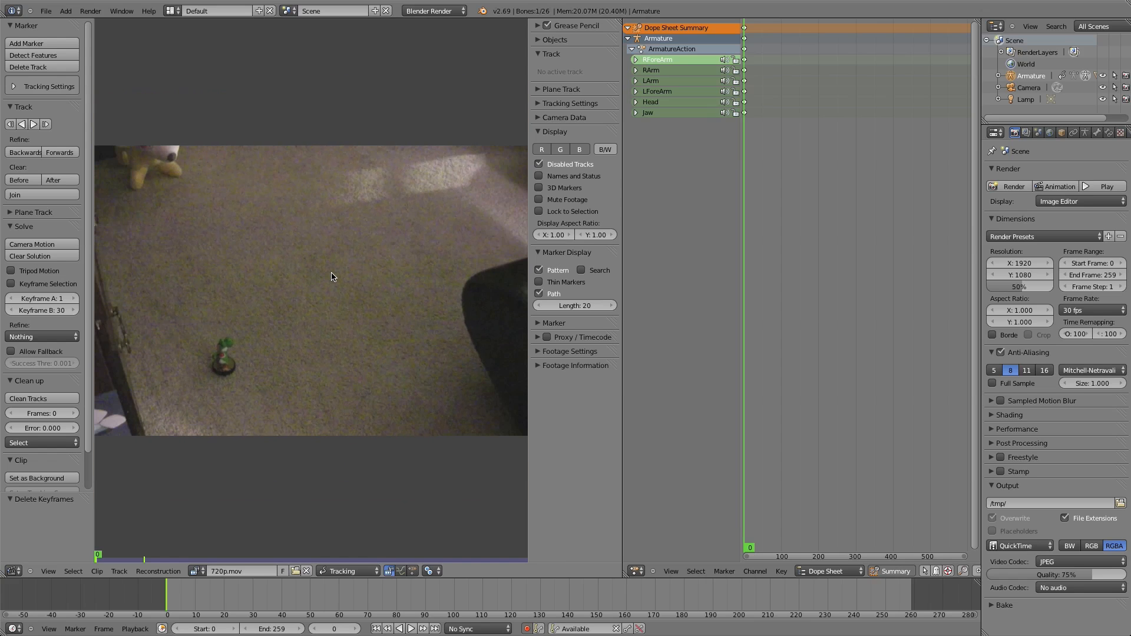
pyautogui.scroll(1, 332, 276)
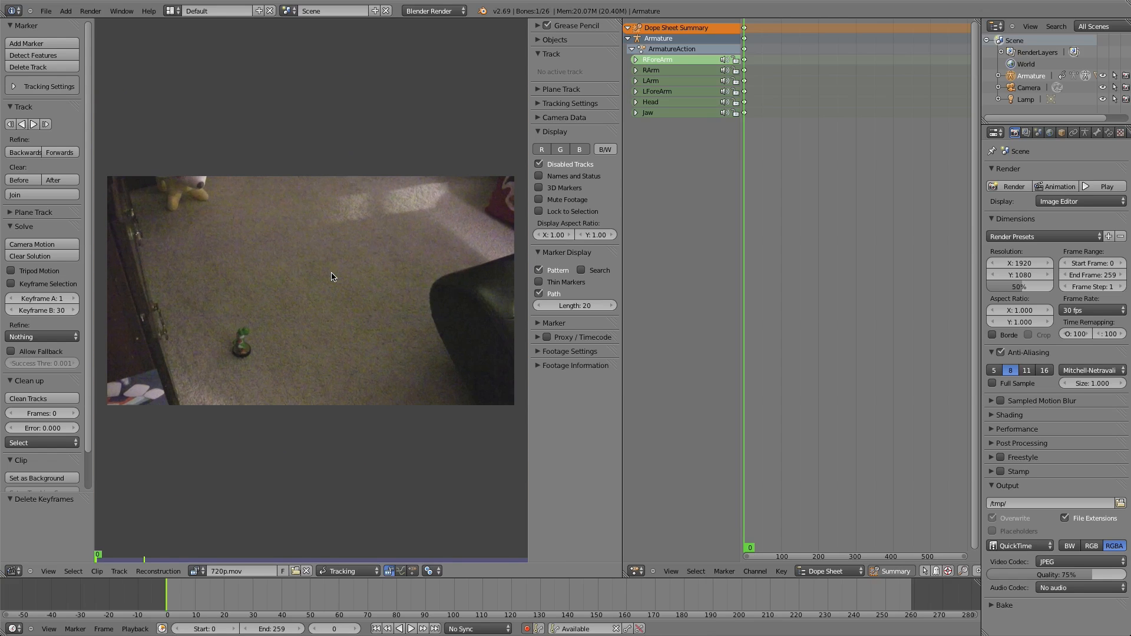
pyautogui.scroll(1, 339, 300)
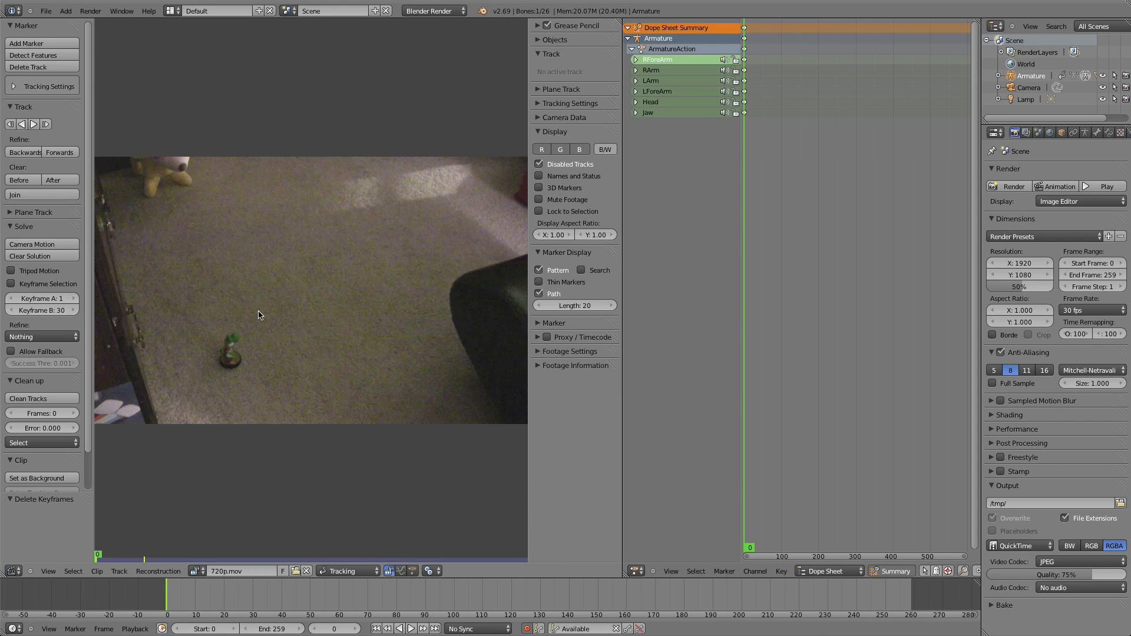
# Step: Enable Tripod Motion and solve the camera motion for the clip
pyautogui.moveTo(258, 311); pyautogui.dragTo(258, 310, button='middle')
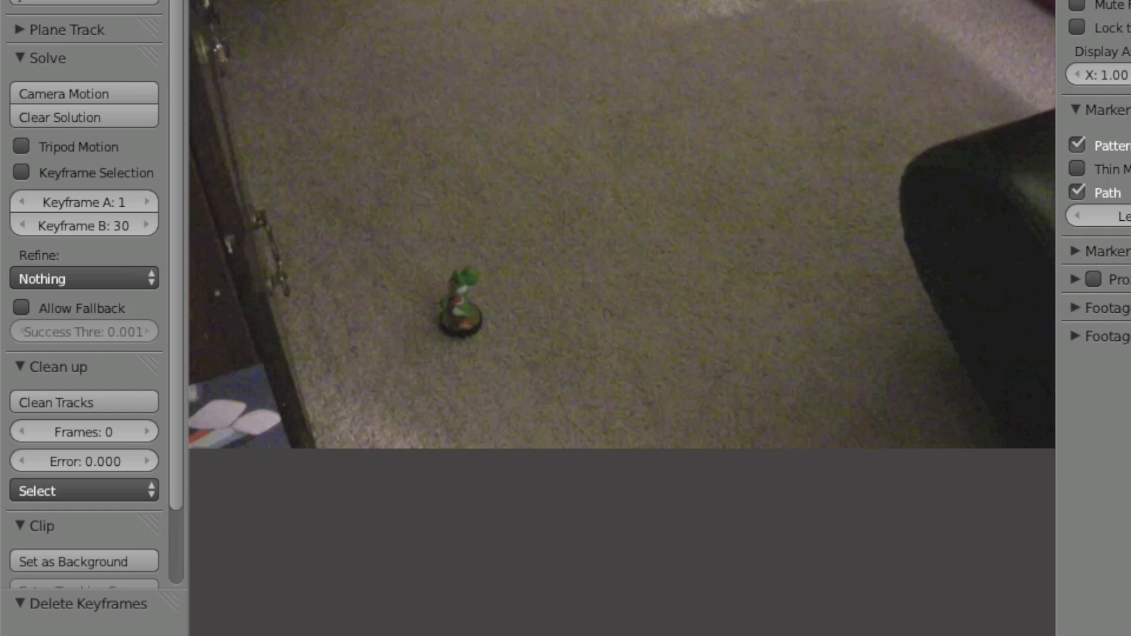
pyautogui.click(71, 144)
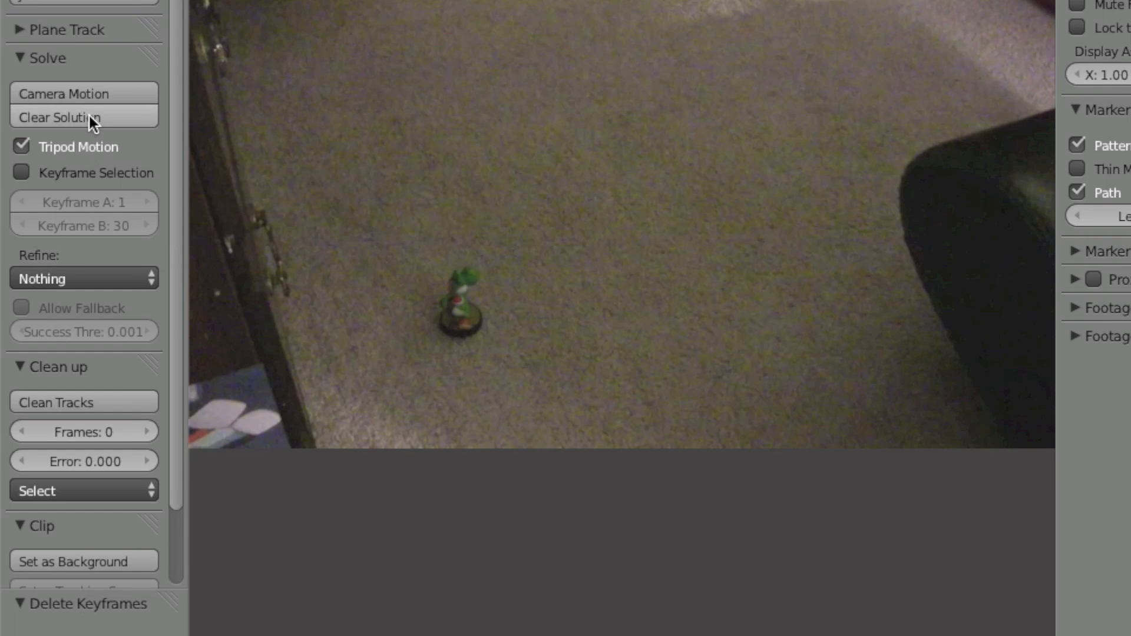
pyautogui.click(89, 93)
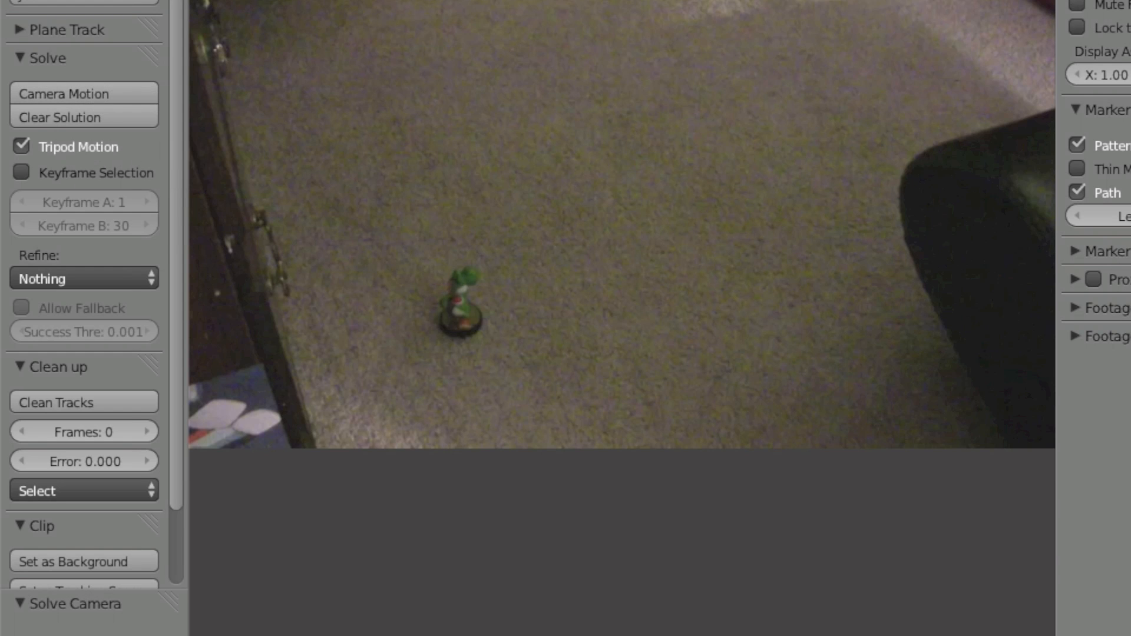
# Step: Set the clip as background and set up its tracking scene
pyautogui.scroll(-3, 90, 261)
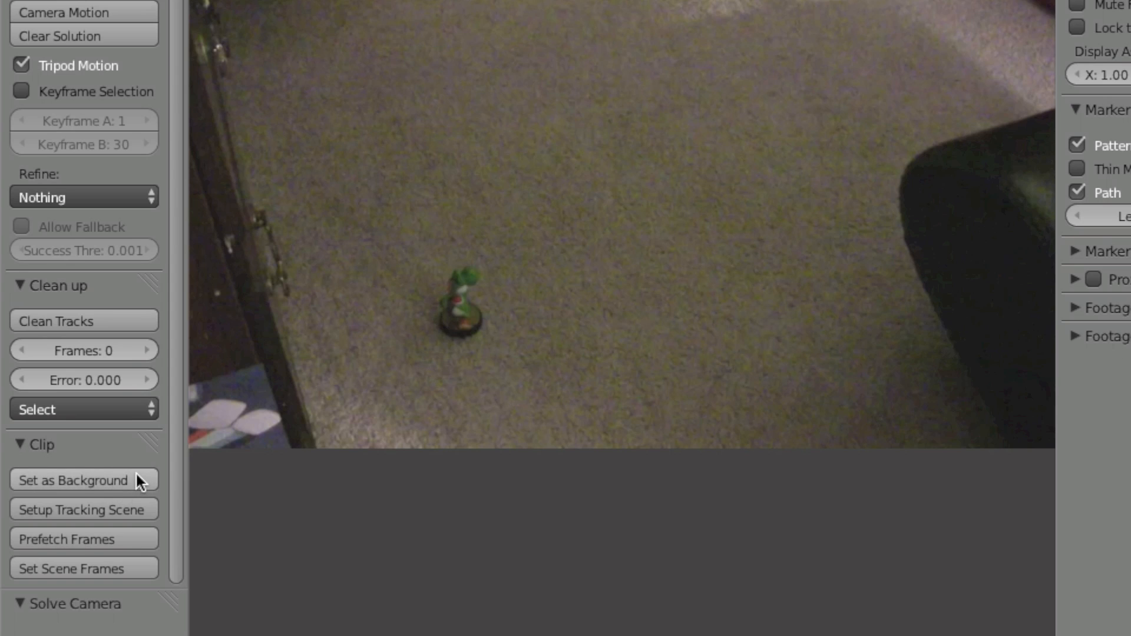
pyautogui.click(76, 478)
pyautogui.click(95, 510)
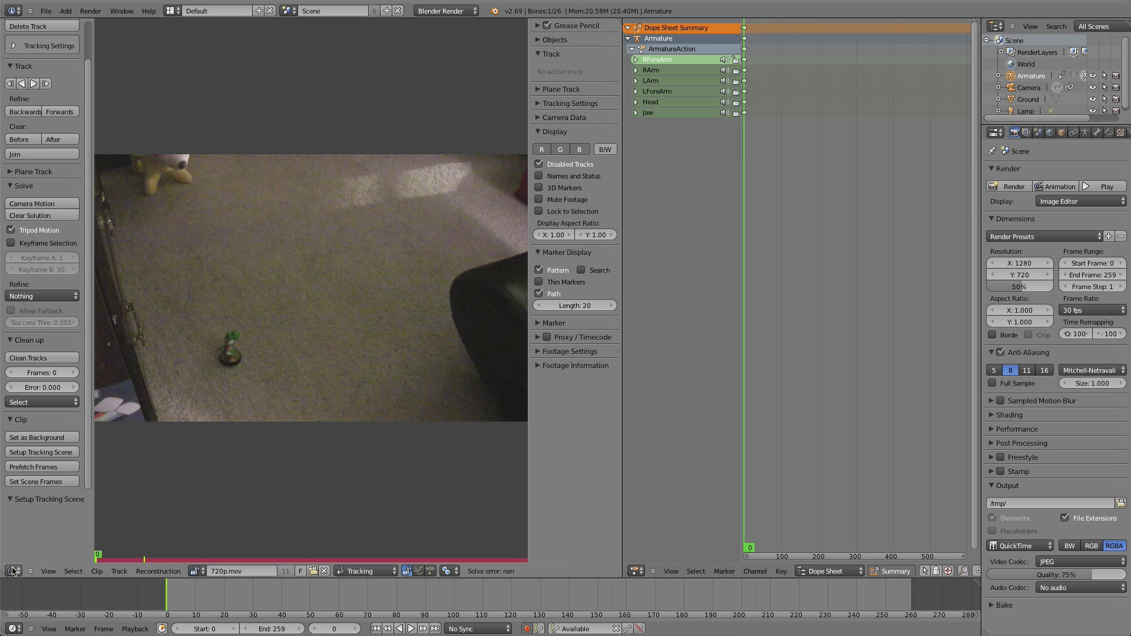
# Step: Return the area to the 3D View and split it horizontally into two stacked viewports
pyautogui.click(14, 569)
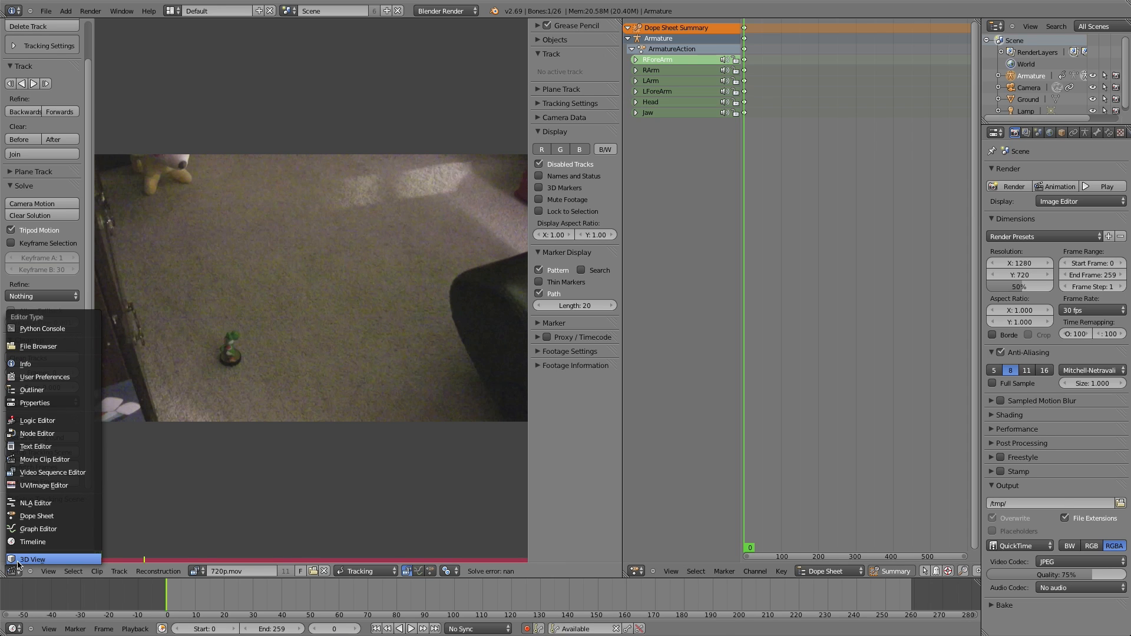
pyautogui.click(18, 561)
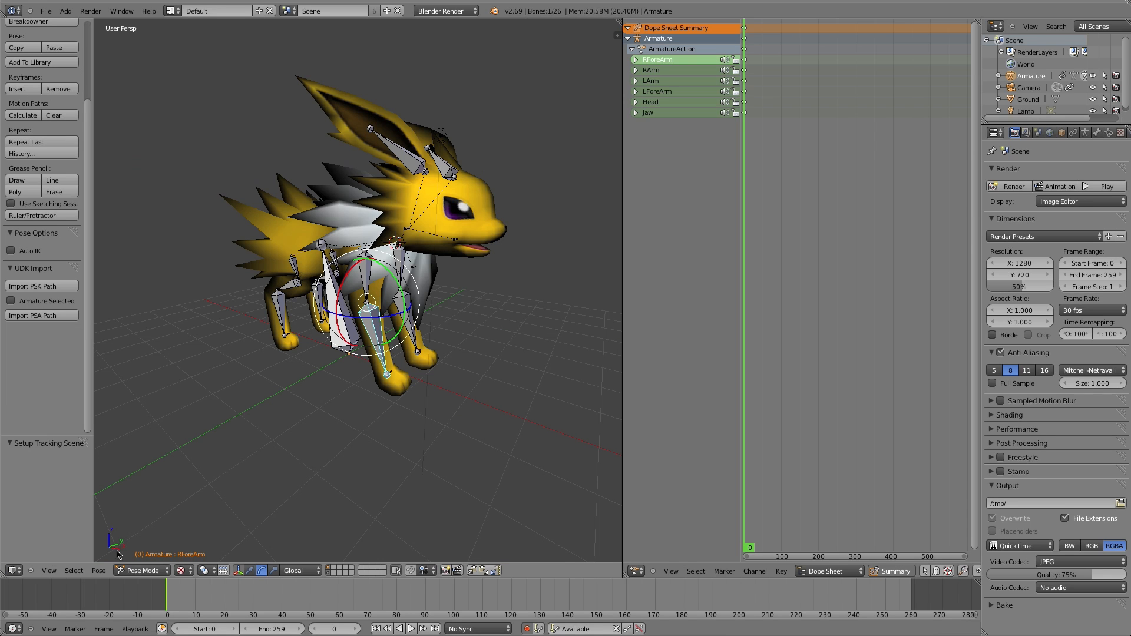
pyautogui.hscroll(5, 276, 498)
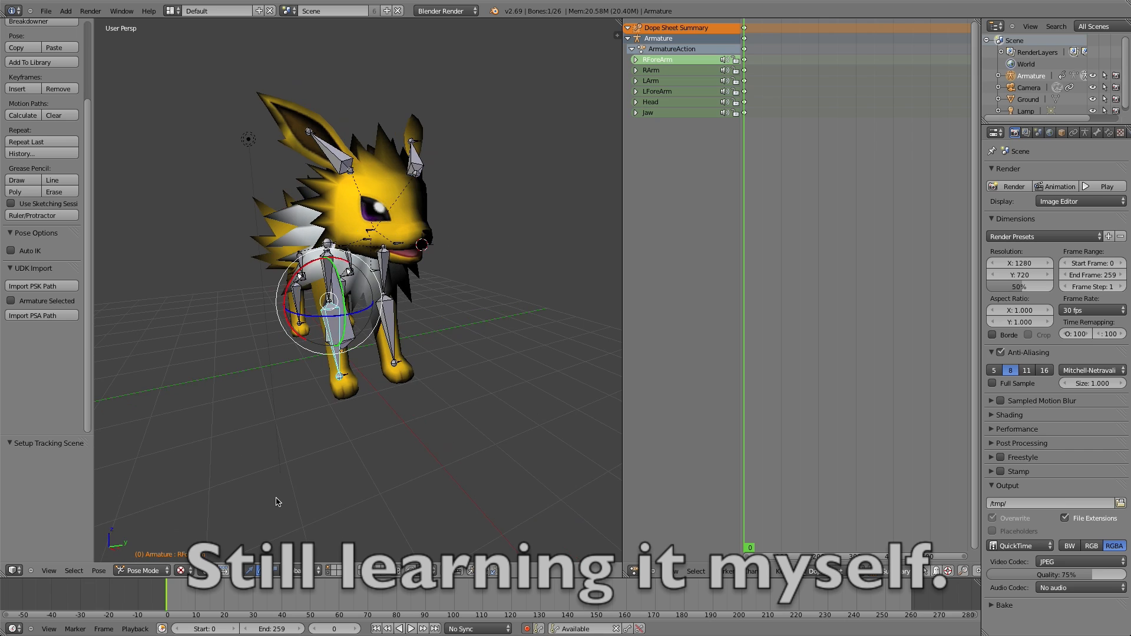
pyautogui.hscroll(3, 278, 501)
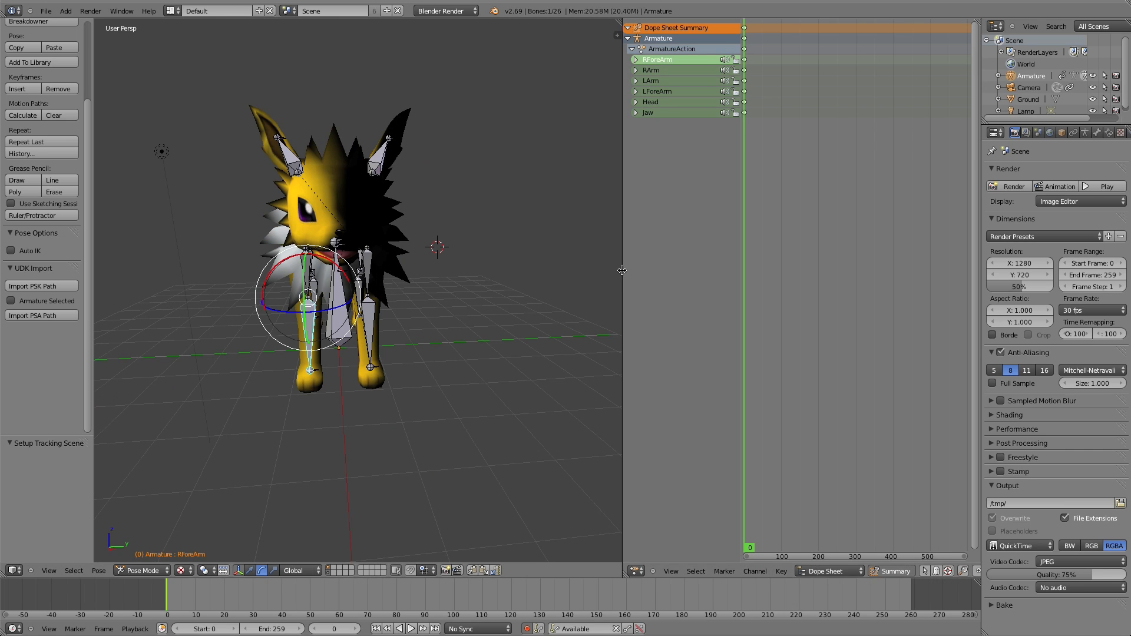
pyautogui.moveTo(622, 272); pyautogui.dragTo(694, 271)
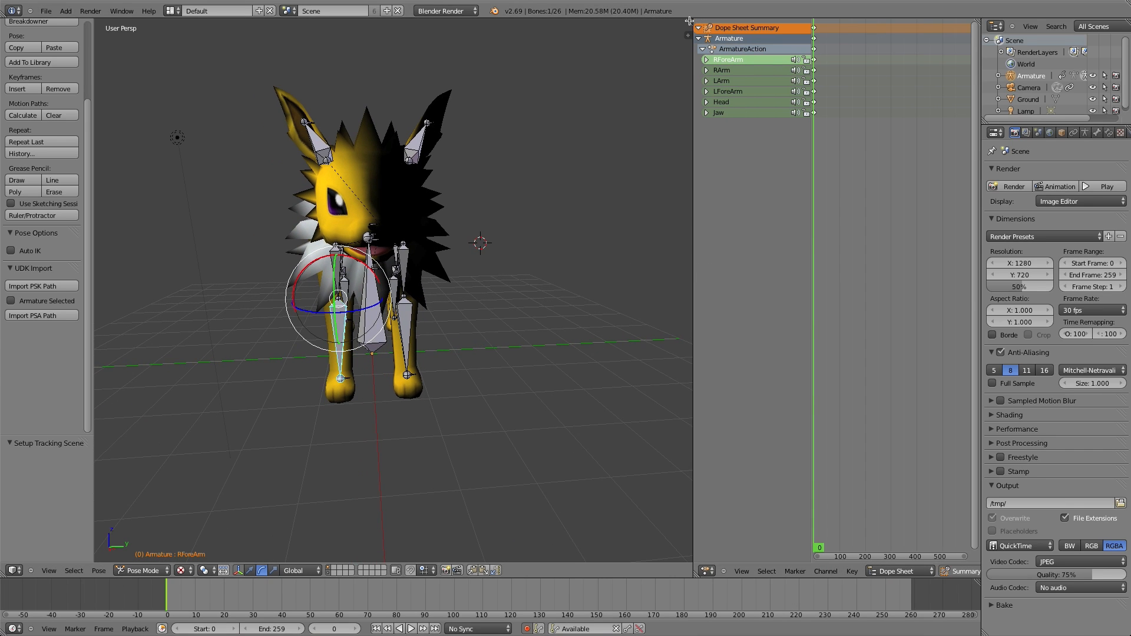
pyautogui.moveTo(689, 21); pyautogui.dragTo(673, 290)
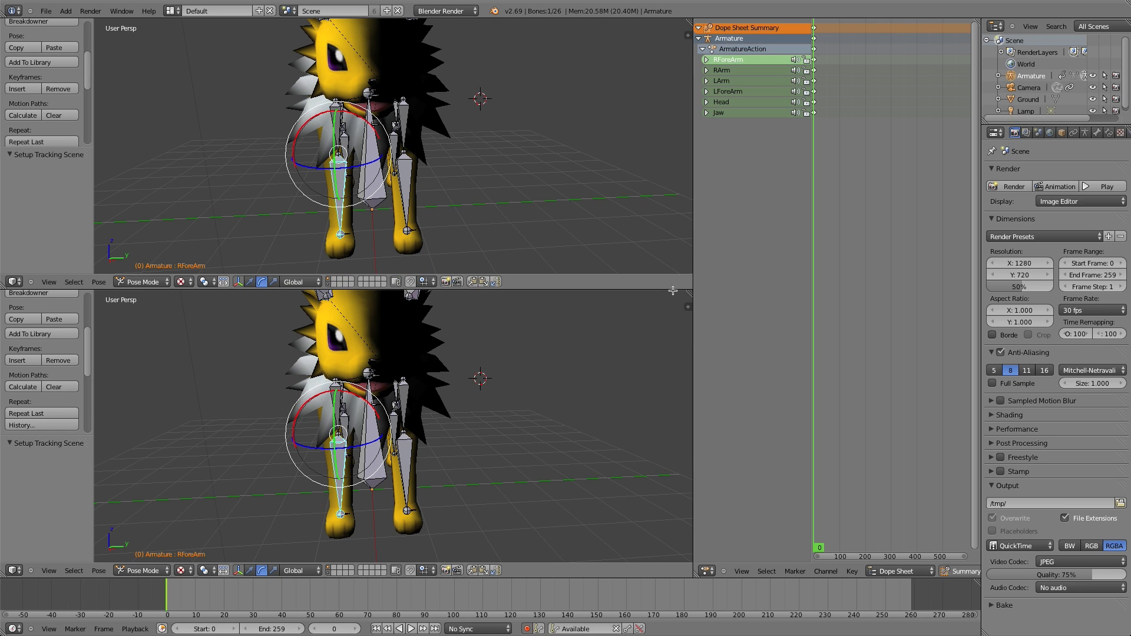
# Step: Orbit the upper viewport to a front-side angle on the model and set the lower viewport to the camera view
pyautogui.hscroll(-1, 309, 192)
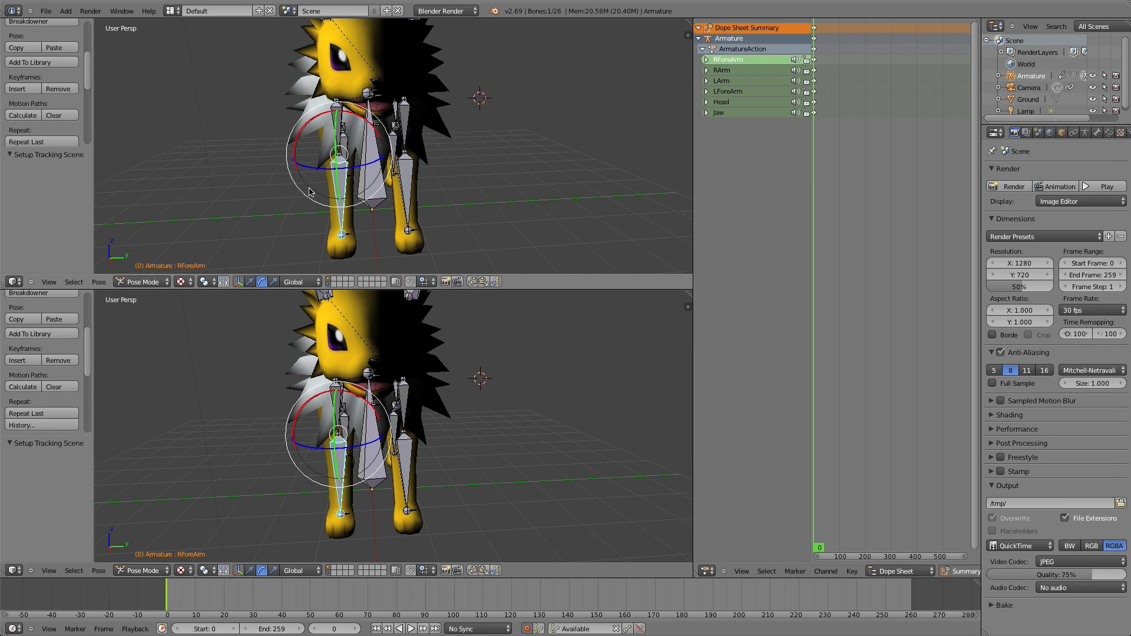
pyautogui.hscroll(-10, 308, 192)
pyautogui.hscroll(5, 308, 190)
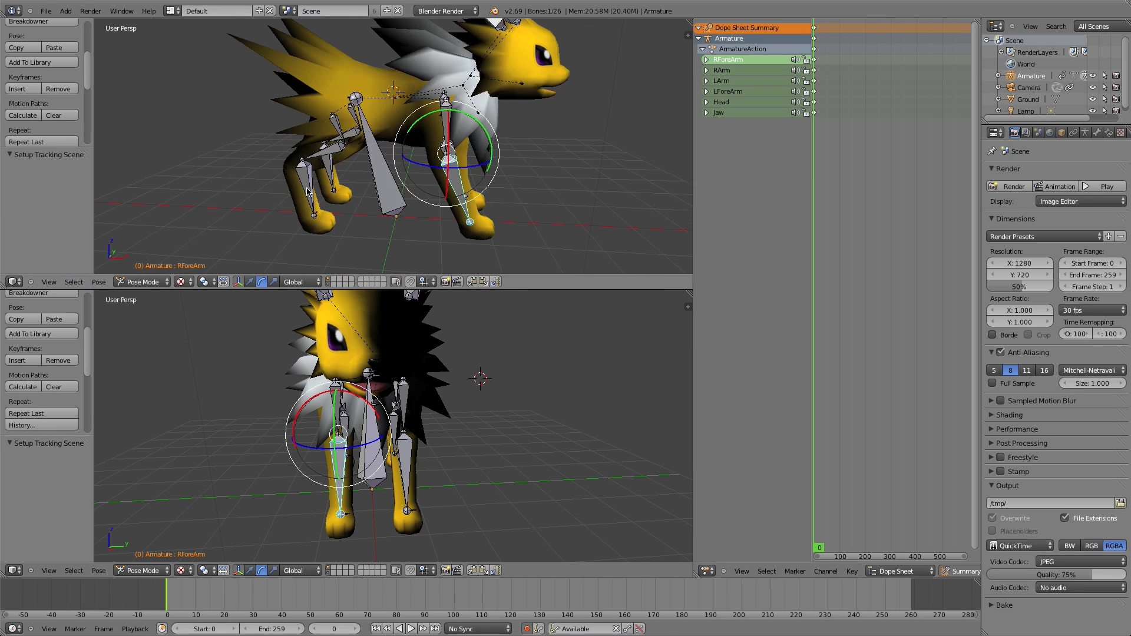
pyautogui.click(48, 571)
pyautogui.click(48, 571)
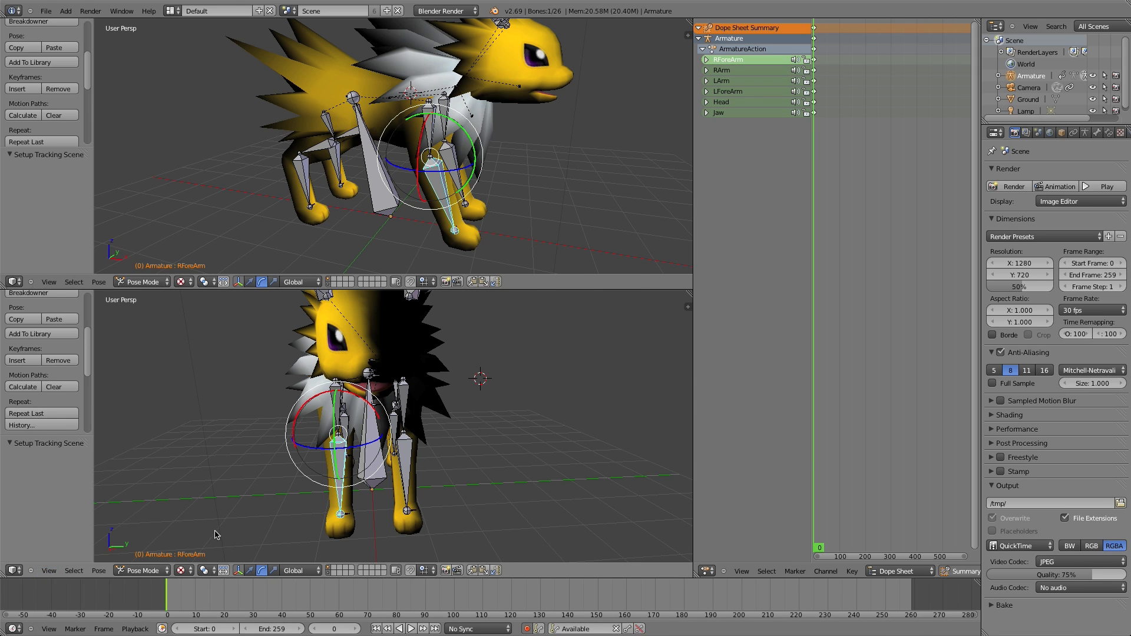
pyautogui.click(52, 568)
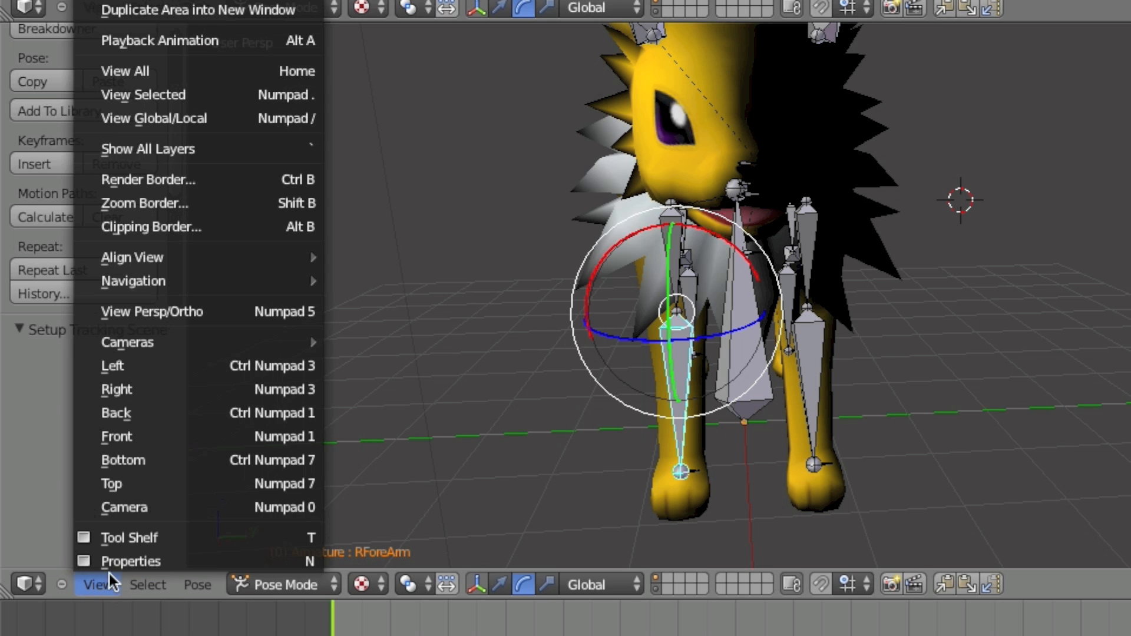
pyautogui.click(164, 508)
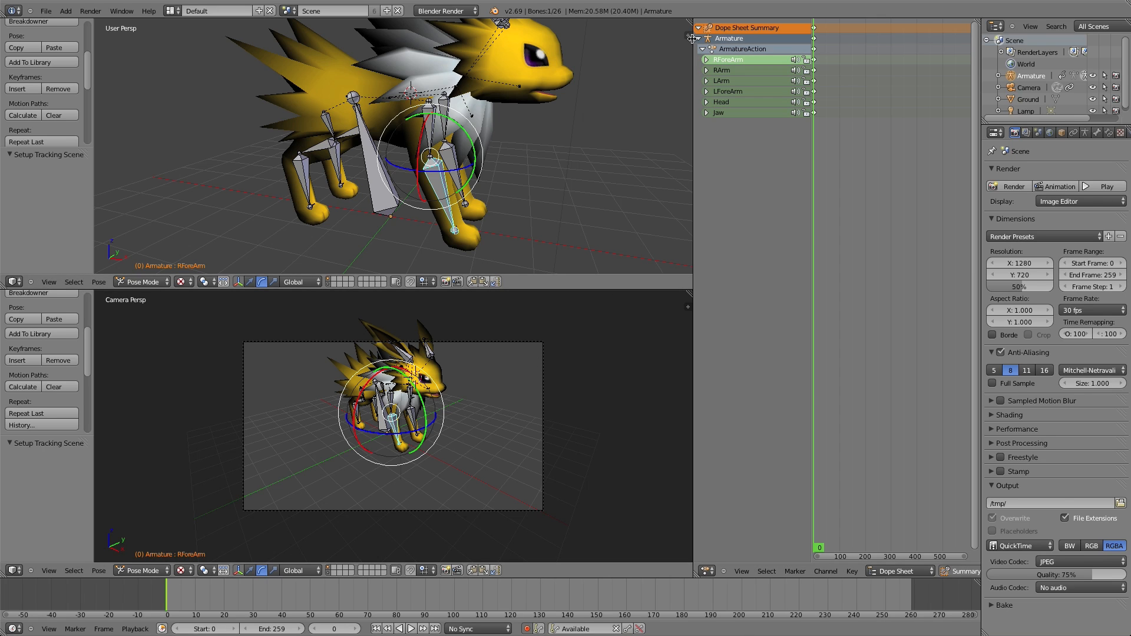
# Step: Enable Background Images in the camera viewport and add a background that uses the Movie Clip as its source
pyautogui.click(687, 36)
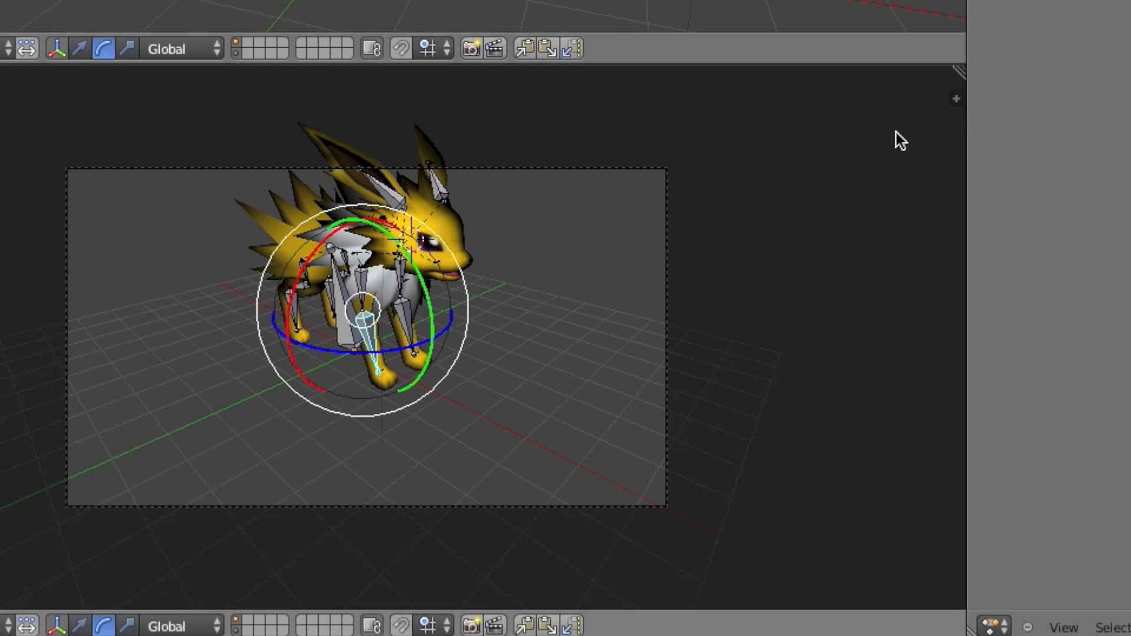
pyautogui.click(956, 99)
pyautogui.scroll(-10, 796, 259)
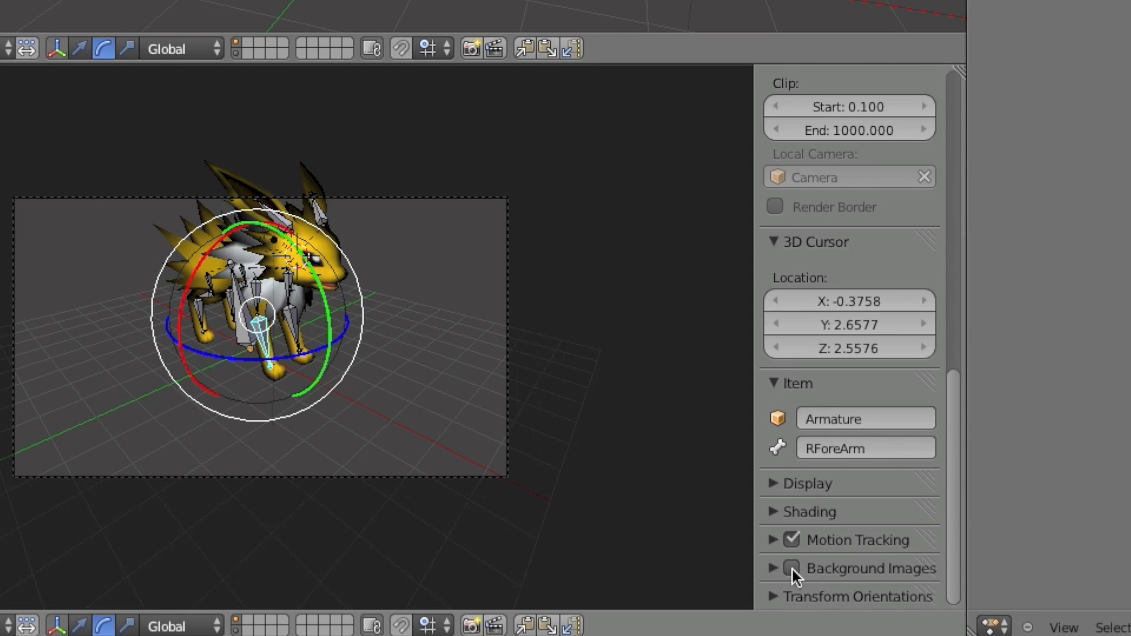
pyautogui.click(775, 570)
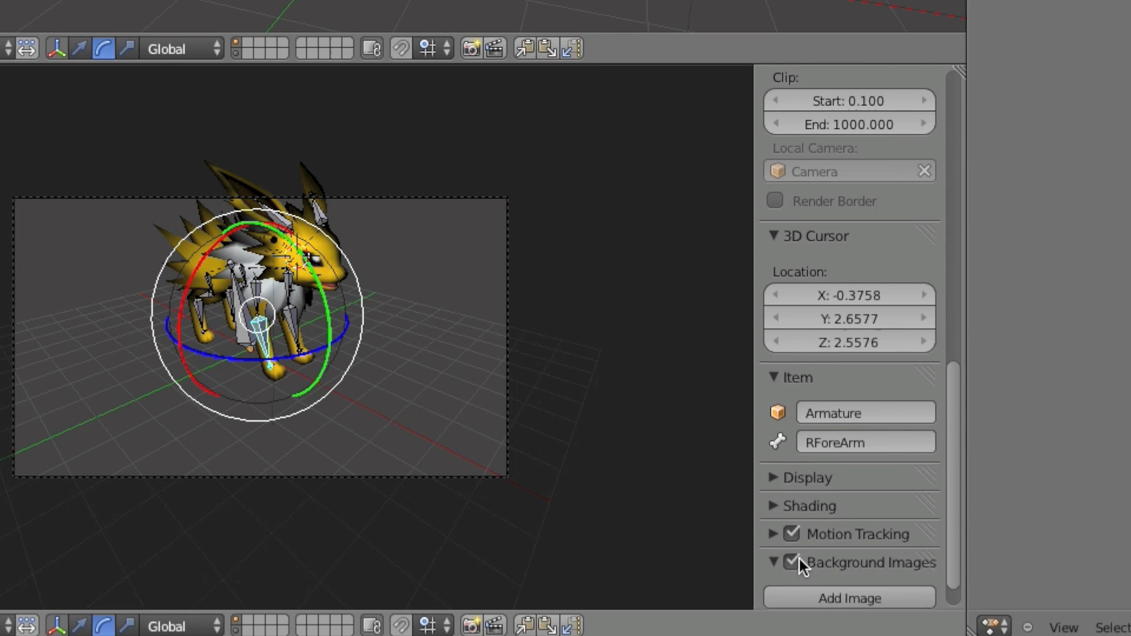
pyautogui.scroll(-2, 799, 559)
pyautogui.click(861, 561)
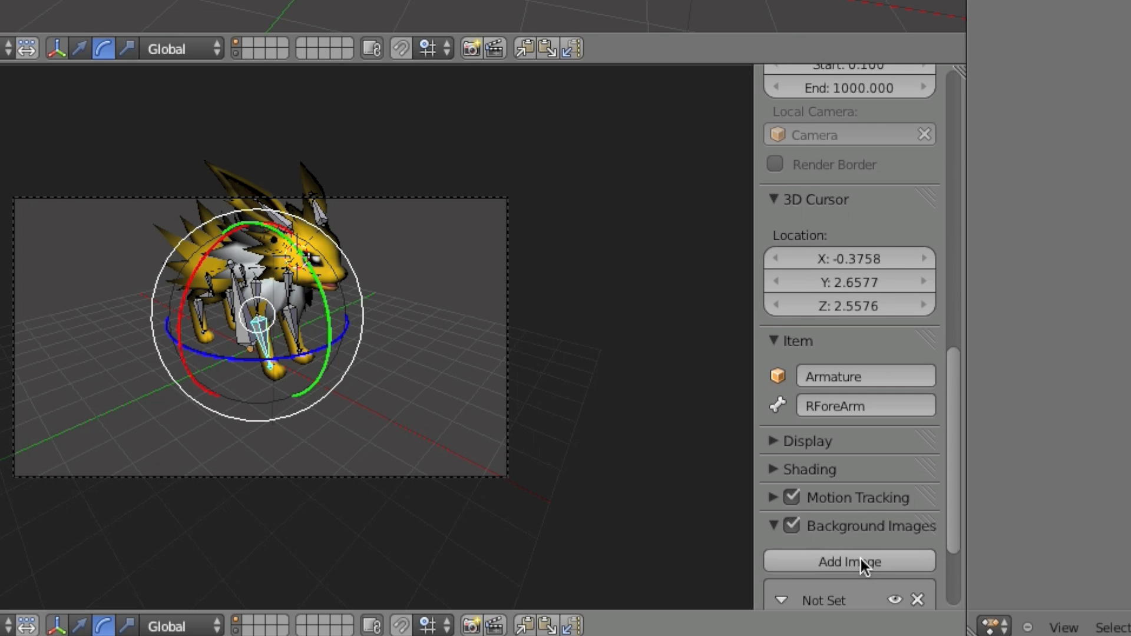
pyautogui.scroll(-5, 860, 559)
pyautogui.click(881, 528)
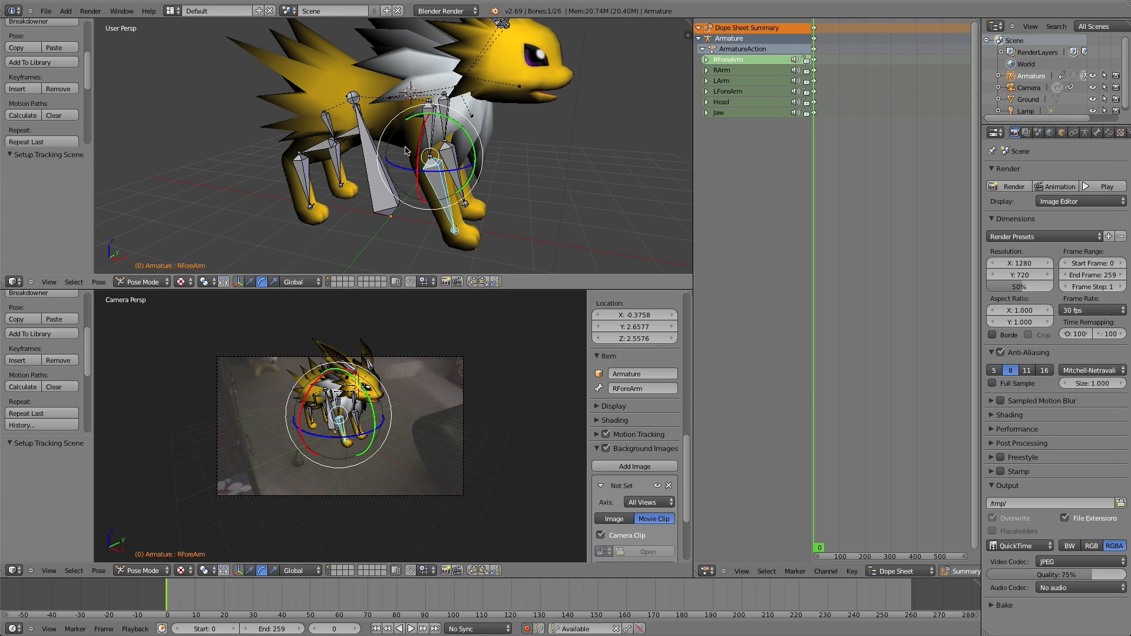
# Step: Move the lamp 4.992 units along the X axis, away from the model, keeping the footage viewport in camera view
pyautogui.moveTo(506, 165); pyautogui.dragTo(507, 162, button='middle')
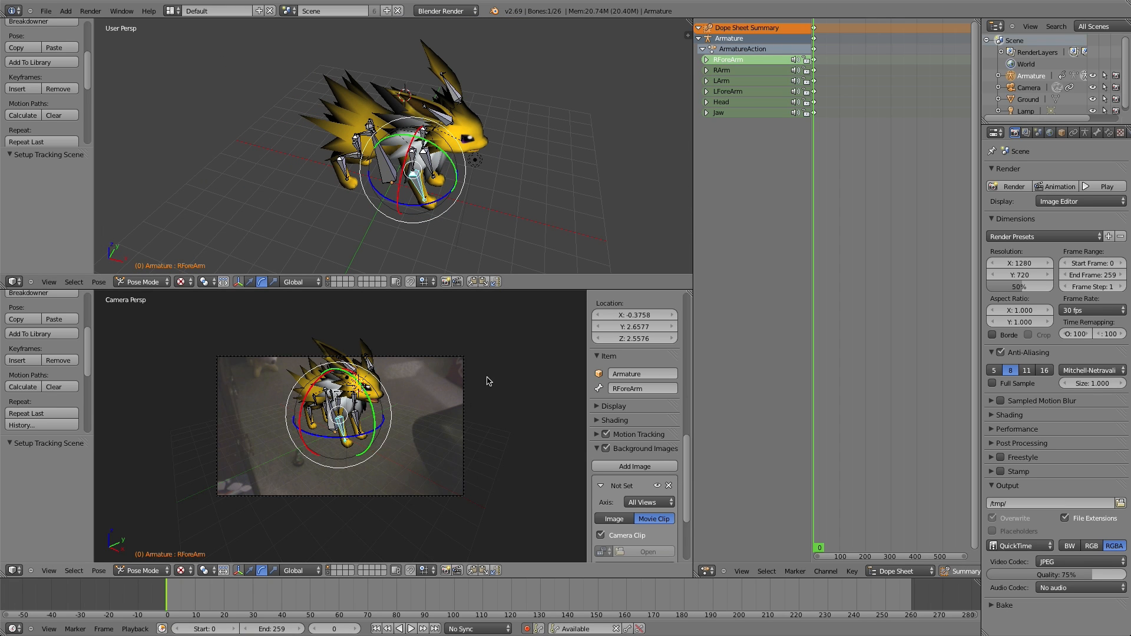
pyautogui.rightClick(481, 165)
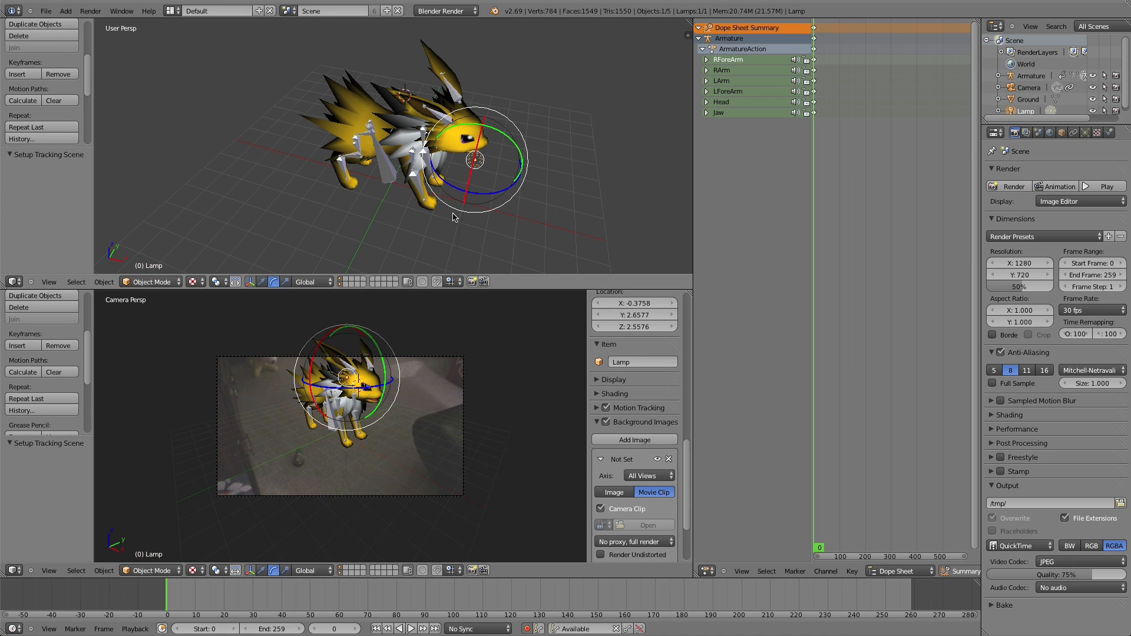
pyautogui.click(262, 570)
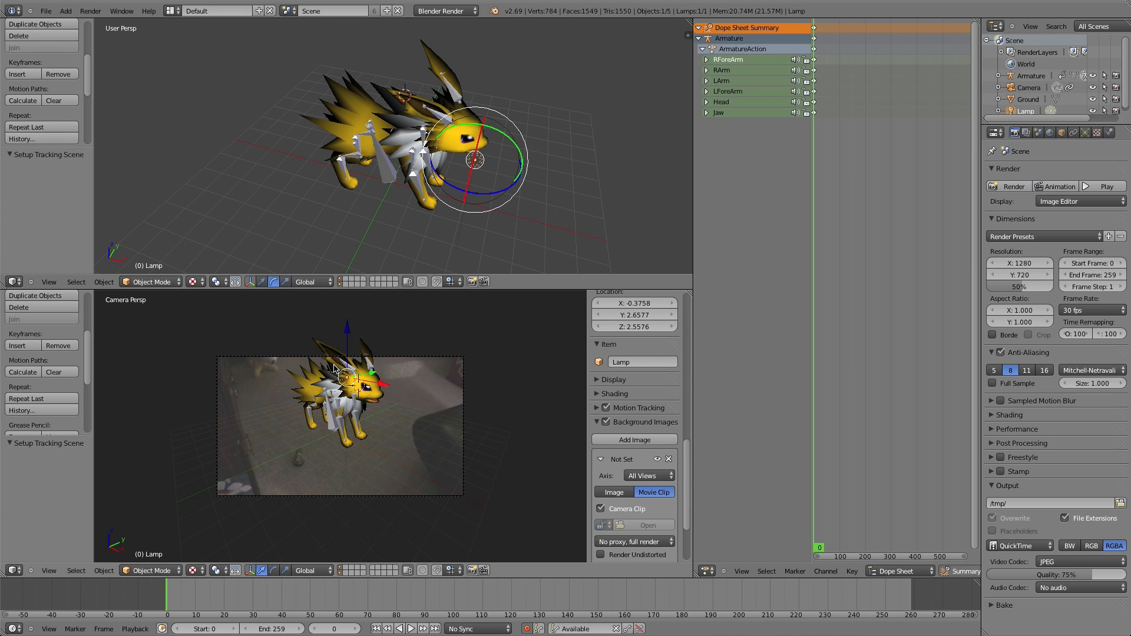
pyautogui.moveTo(384, 390); pyautogui.dragTo(586, 424)
pyautogui.press('KP_0')
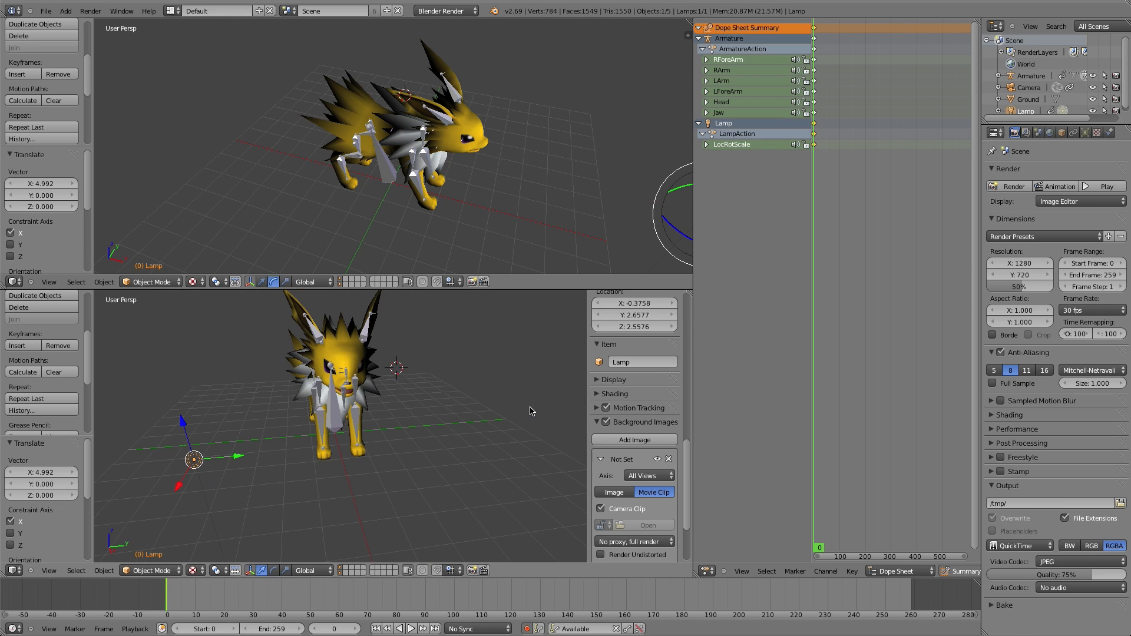
pyautogui.click(49, 570)
pyautogui.click(70, 532)
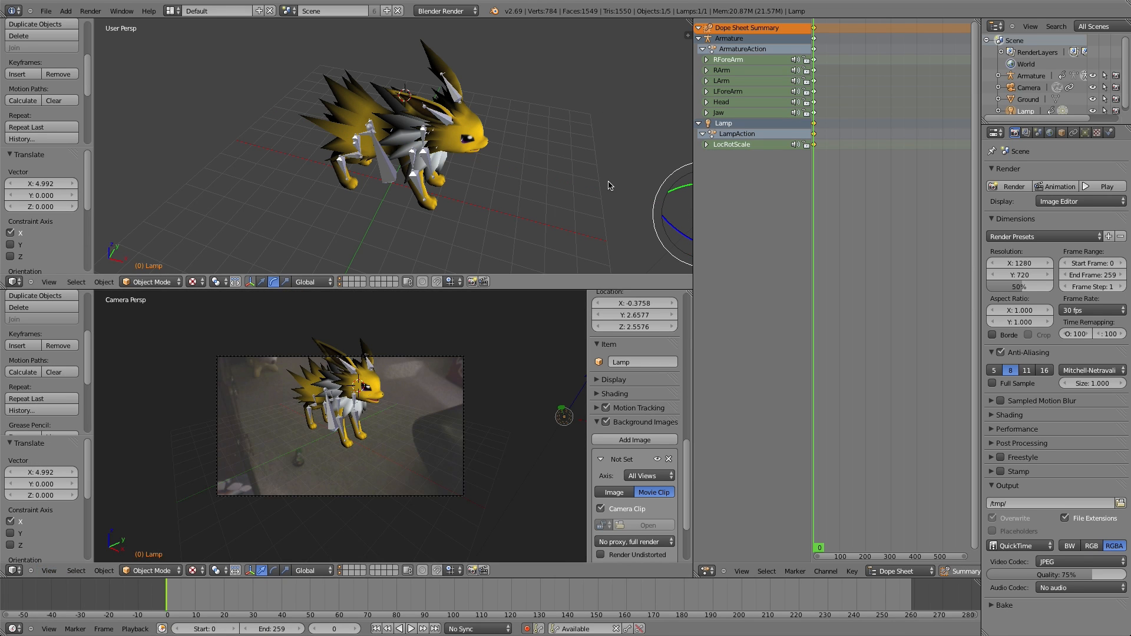
# Step: Switch the transform manipulator to translation and move the lamp 1.546 units along the Y axis
pyautogui.scroll(-4, 580, 224)
pyautogui.moveTo(580, 221); pyautogui.dragTo(567, 229, button='middle')
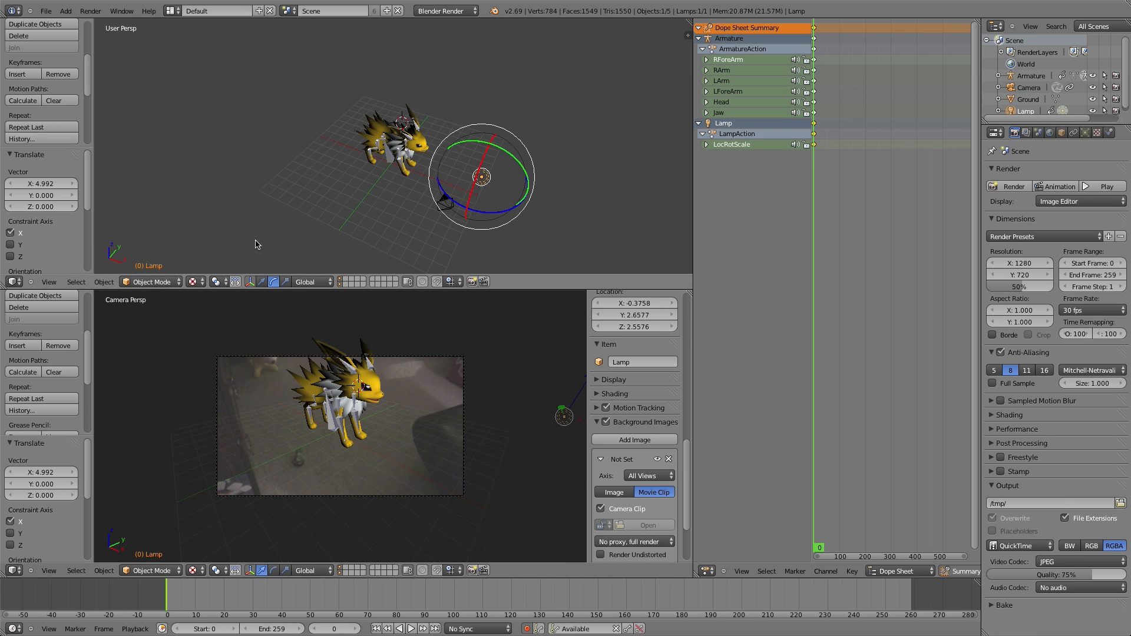
pyautogui.click(262, 282)
pyautogui.moveTo(487, 184); pyautogui.dragTo(499, 148, button='middle')
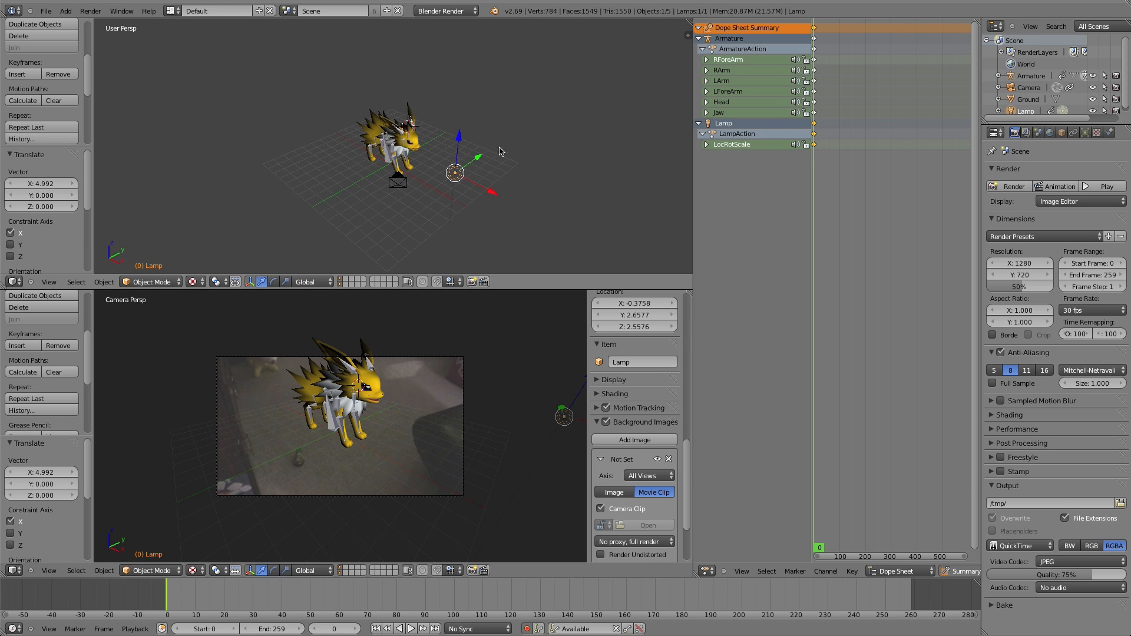
pyautogui.moveTo(476, 160); pyautogui.dragTo(508, 155)
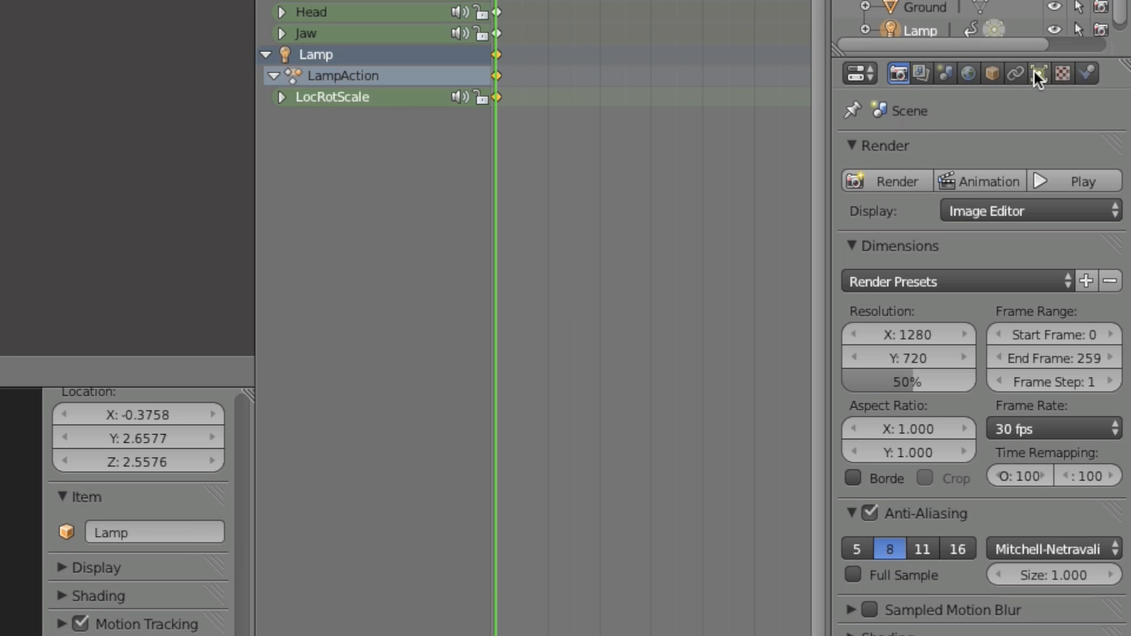
# Step: Open the lamp's settings, try an energy of 0.930, and set the energy back to 1
pyautogui.click(1085, 132)
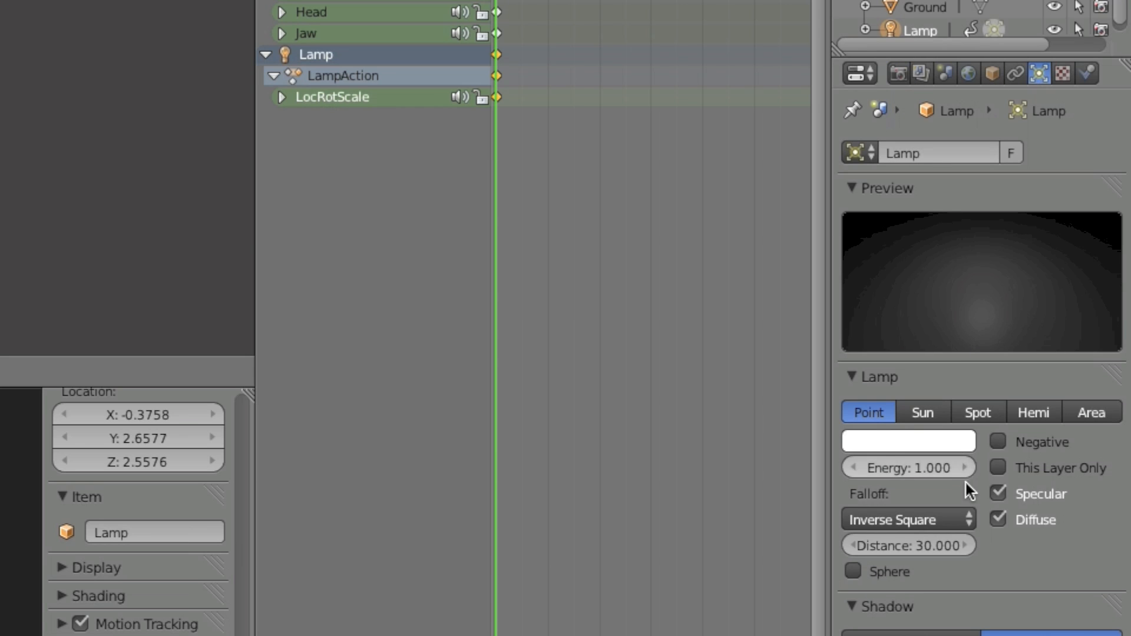
pyautogui.moveTo(939, 470)
pyautogui.mouseDown()
pyautogui.moveTo(950, 484)
pyautogui.moveTo(937, 472)
pyautogui.mouseUp()
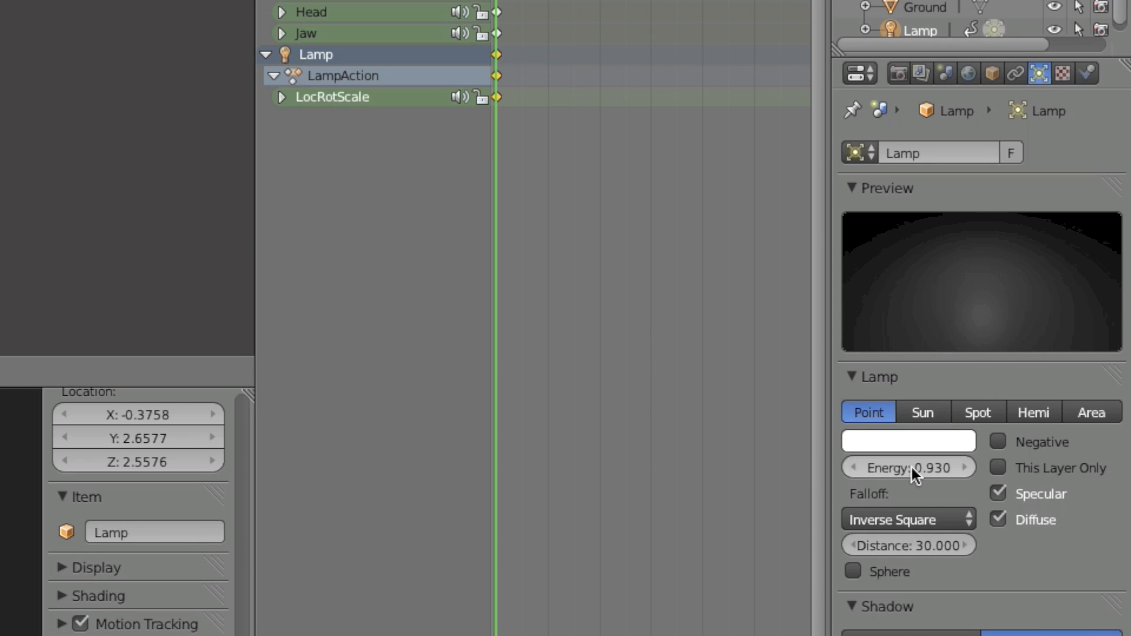
pyautogui.click(912, 468)
pyautogui.write('1')
pyautogui.press('Return')
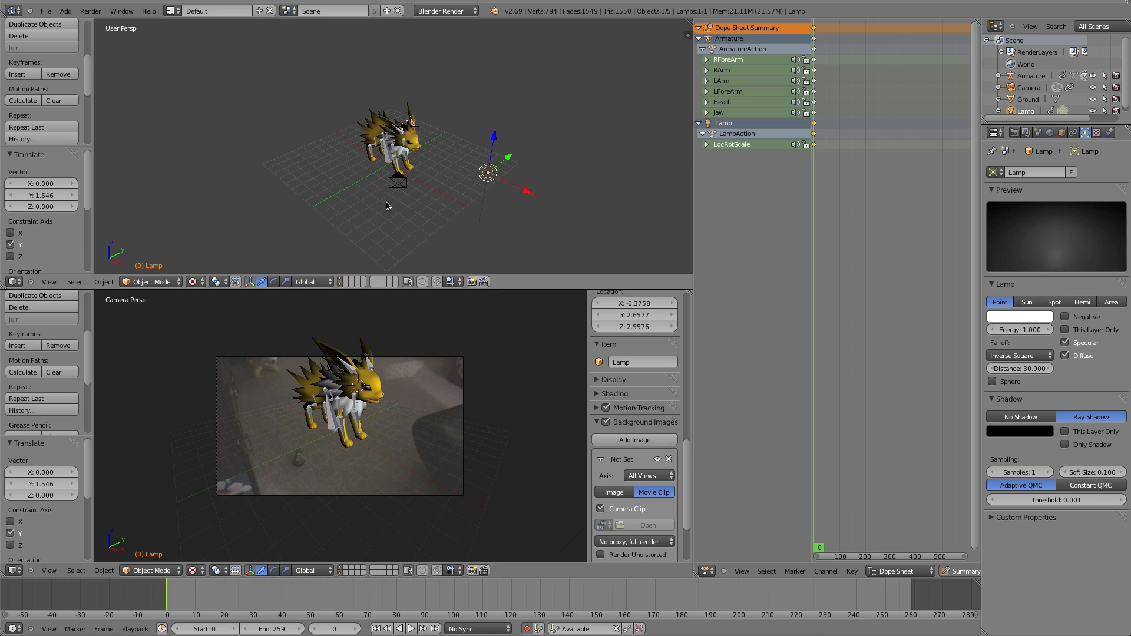
# Step: Select the armature's Head bone in the upper viewport and switch the manipulator to rotation
pyautogui.scroll(7, 401, 193)
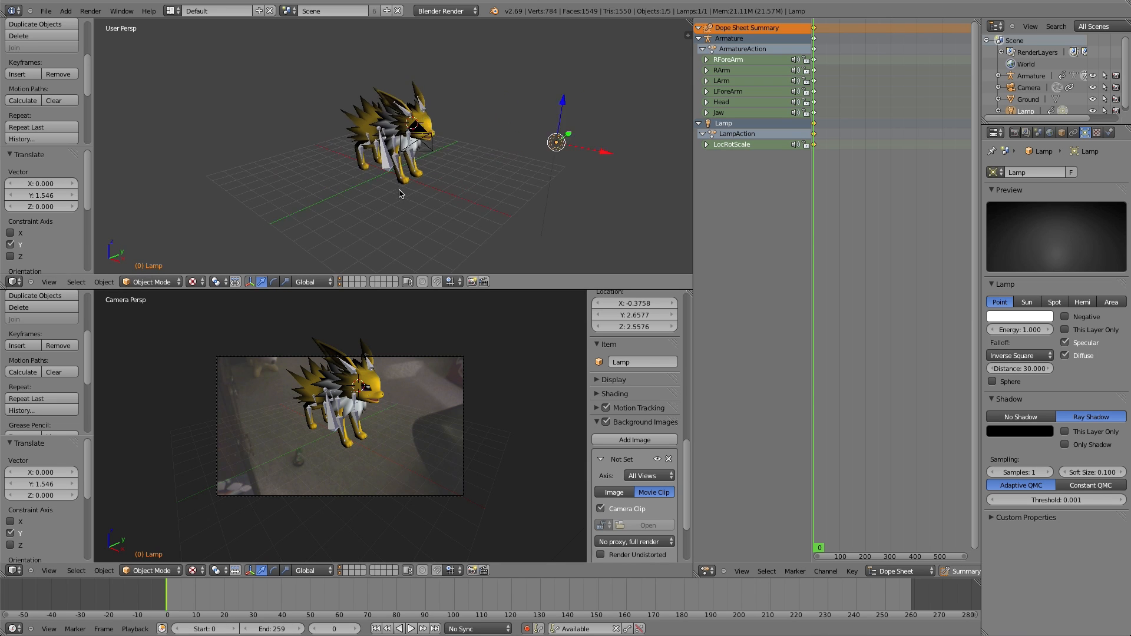
pyautogui.scroll(2, 399, 193)
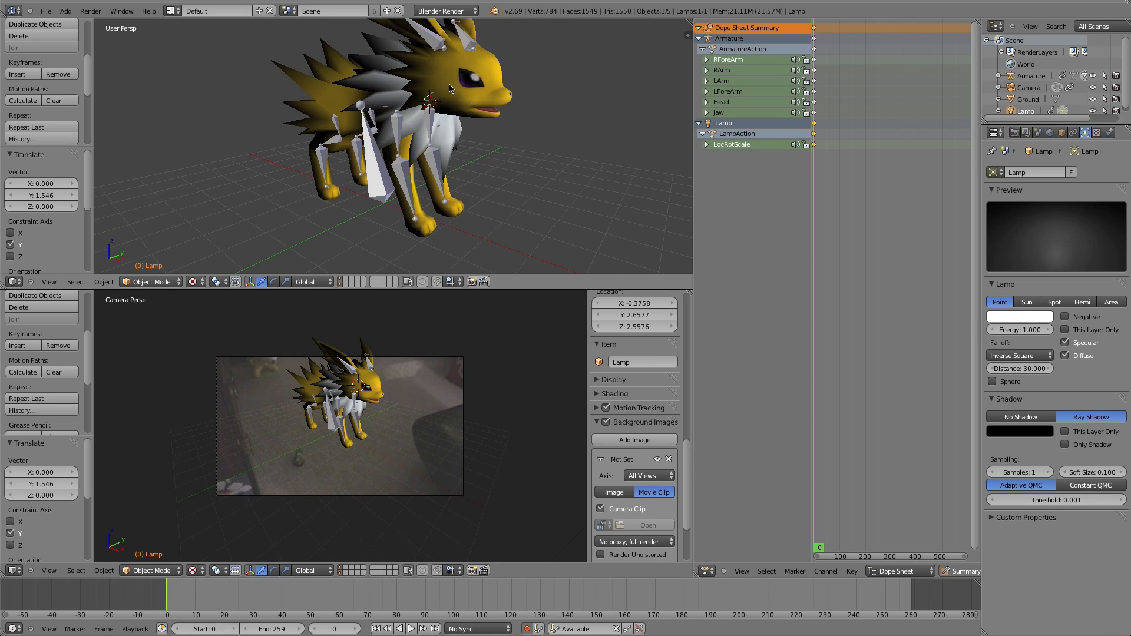
pyautogui.rightClick(430, 100)
pyautogui.rightClick(436, 94)
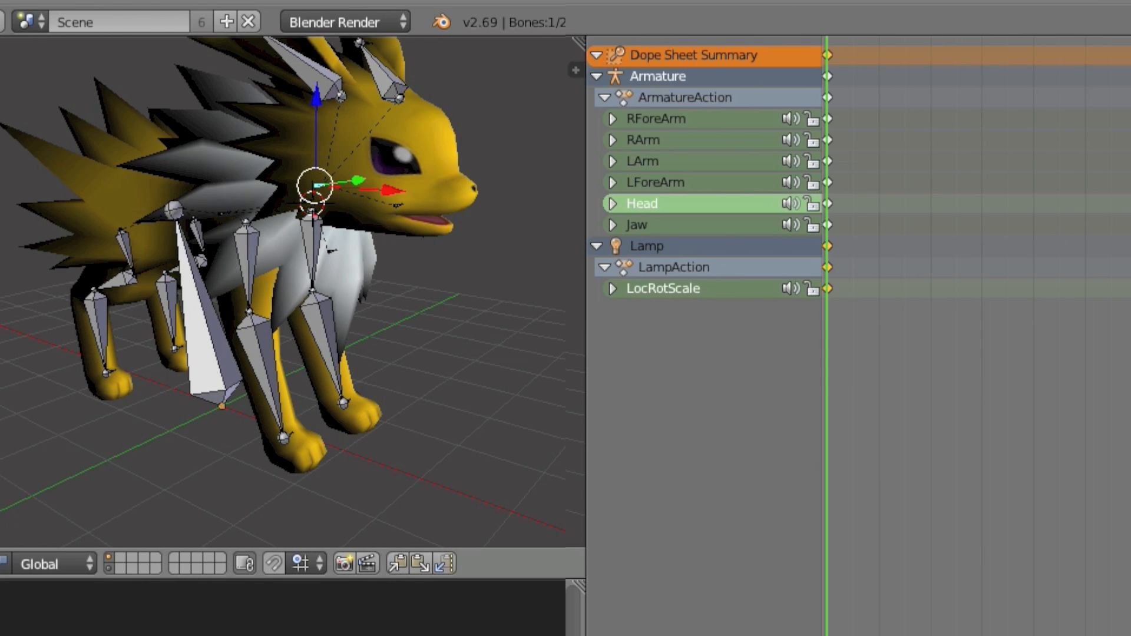
pyautogui.click(124, 564)
# Step: Try rotating the Head bone sideways on frame 0, and undo the rotation
pyautogui.moveTo(363, 196); pyautogui.dragTo(267, 126)
pyautogui.click(252, 144)
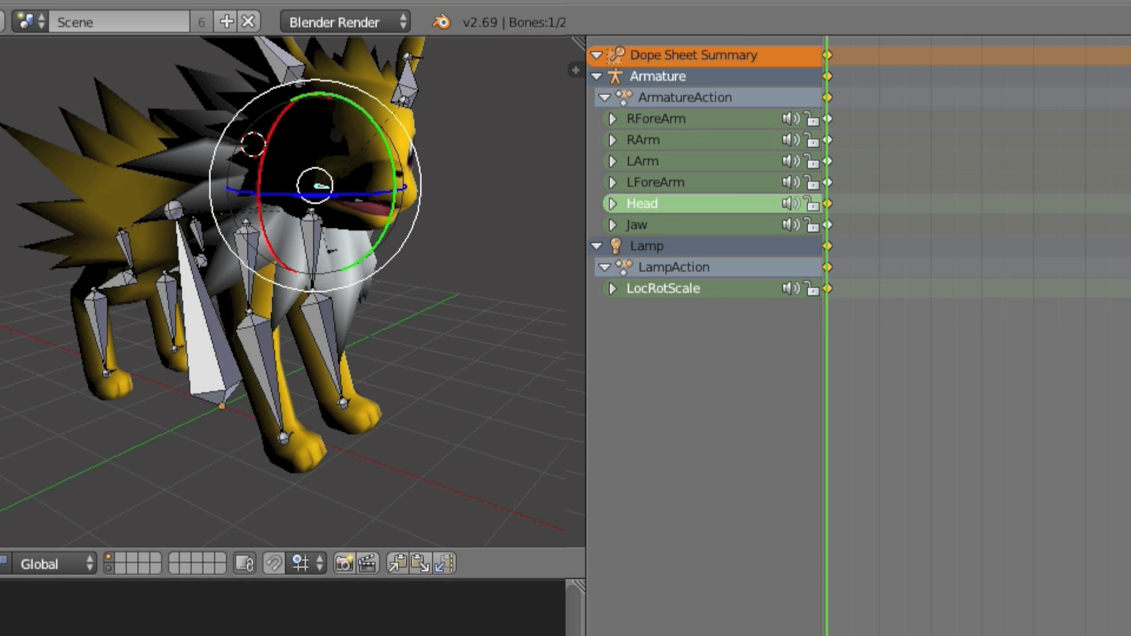
pyautogui.hotkey('ctrl', 'z')
pyautogui.hotkey('ctrl', 'z')
pyautogui.hotkey('ctrl', 'z')
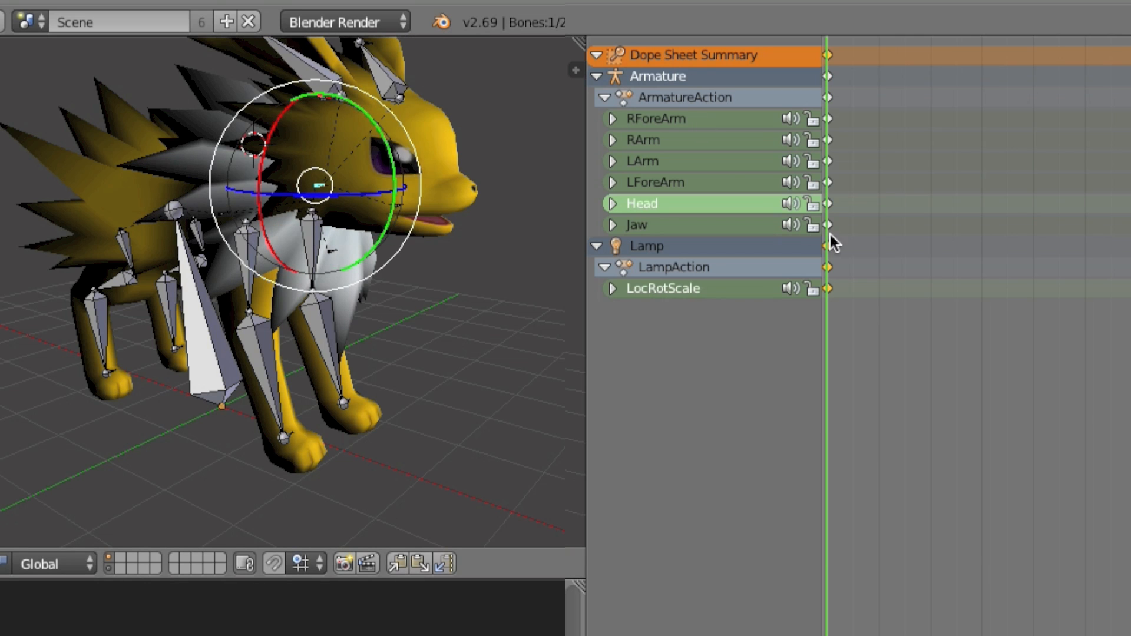
# Step: Go to about frame 45 and rotate the Head bone so the face turns to the side, keying the pose
pyautogui.moveTo(829, 235); pyautogui.dragTo(849, 262)
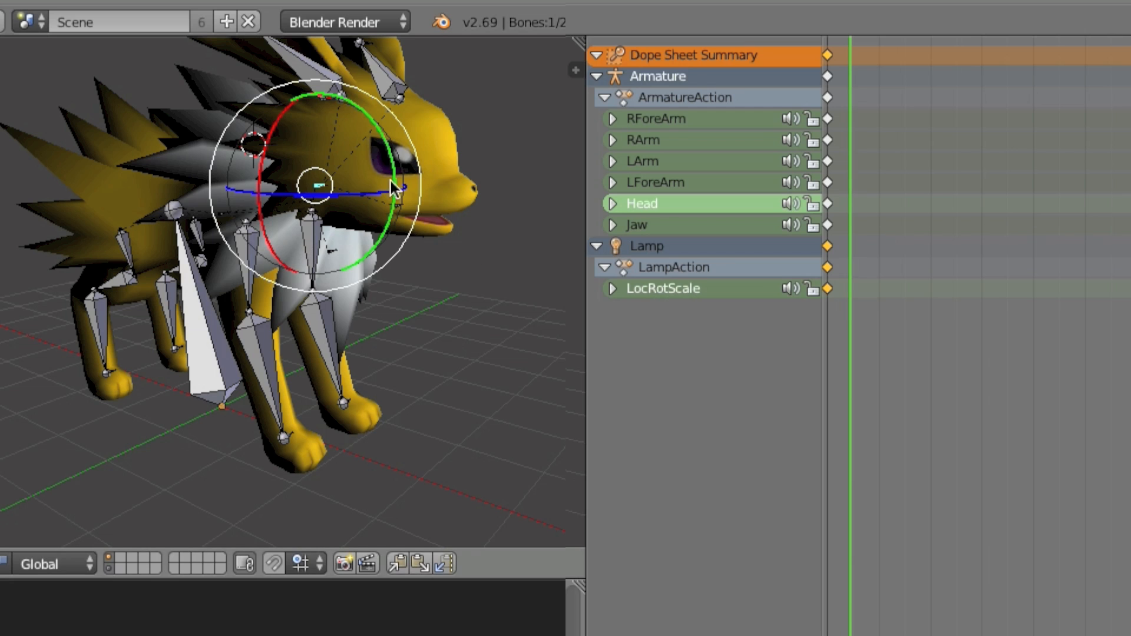
pyautogui.moveTo(389, 191); pyautogui.dragTo(332, 212)
pyautogui.moveTo(262, 152); pyautogui.dragTo(279, 127)
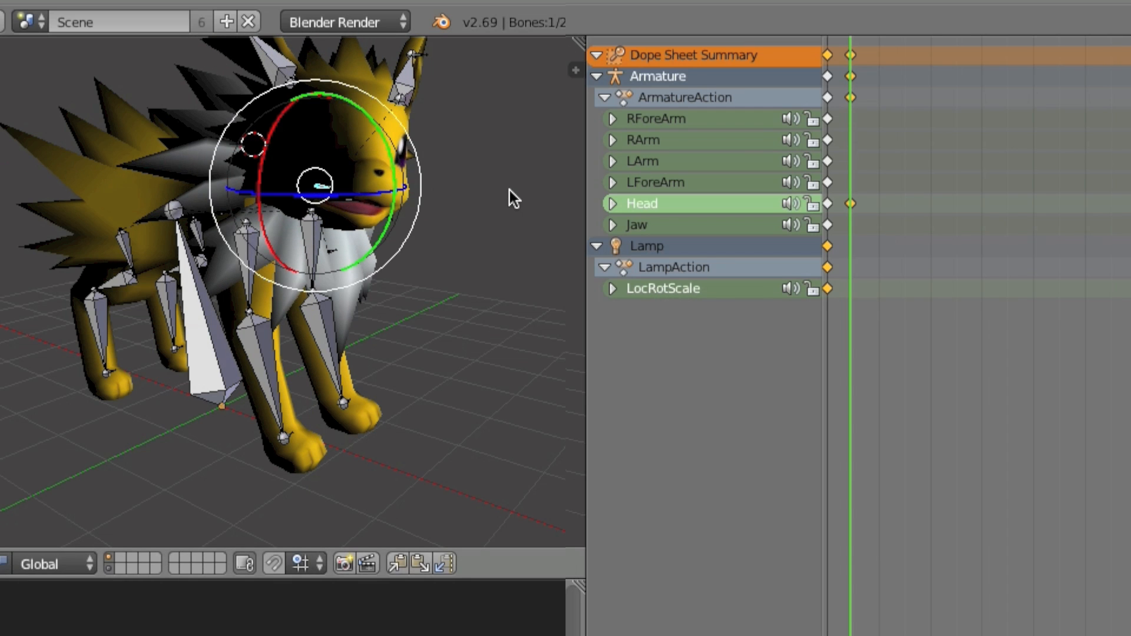
# Step: Go to about frame 70 and rotate the Head bone again, first about X and then freely, keying the new pose
pyautogui.moveTo(851, 196); pyautogui.dragTo(868, 219)
pyautogui.moveTo(861, 213); pyautogui.dragTo(863, 213)
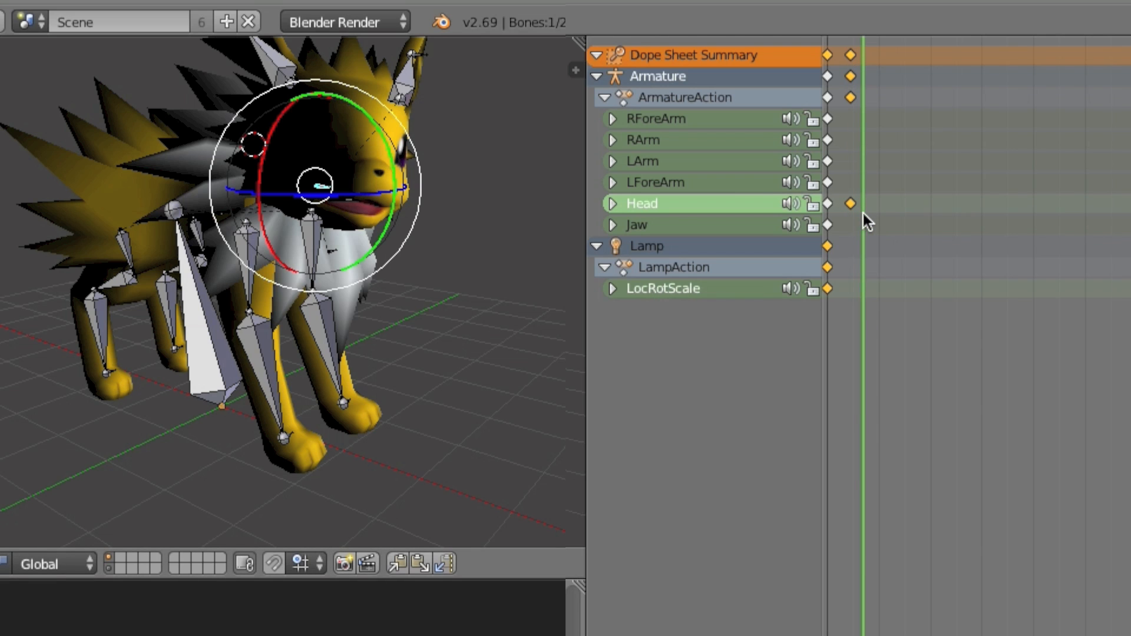
pyautogui.press('r')
pyautogui.press('x')
pyautogui.click(261, 170)
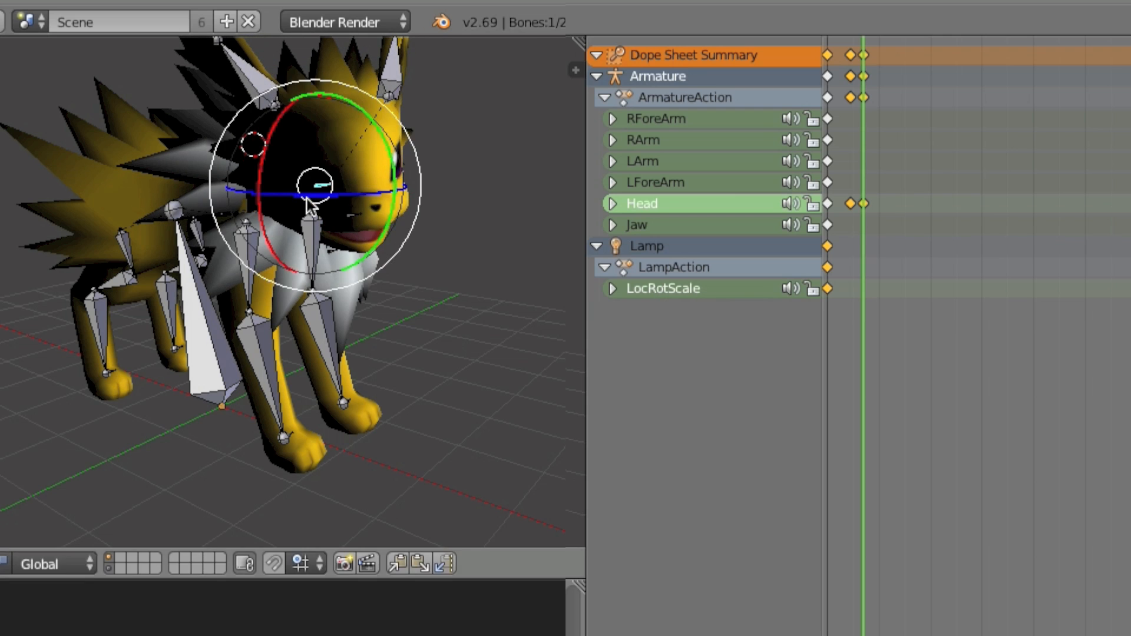
pyautogui.press('r')
pyautogui.press('r')
pyautogui.click(318, 194)
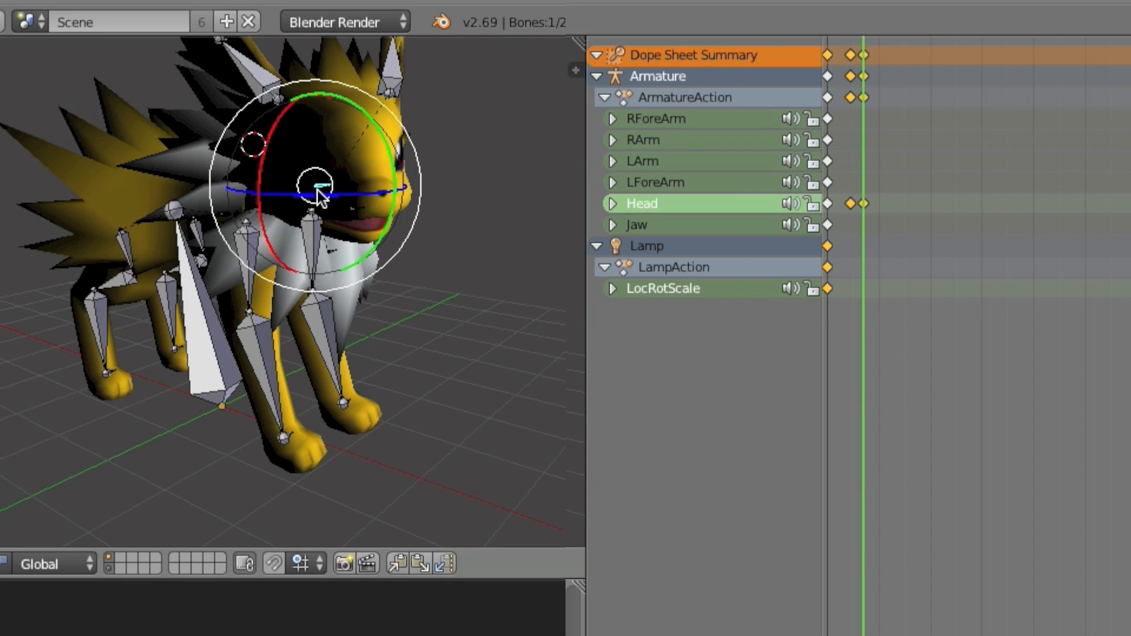
# Step: Play the head animation from the start, stop it, and return to frame 0
pyautogui.click(826, 285)
pyautogui.hotkey('alt', 'a')
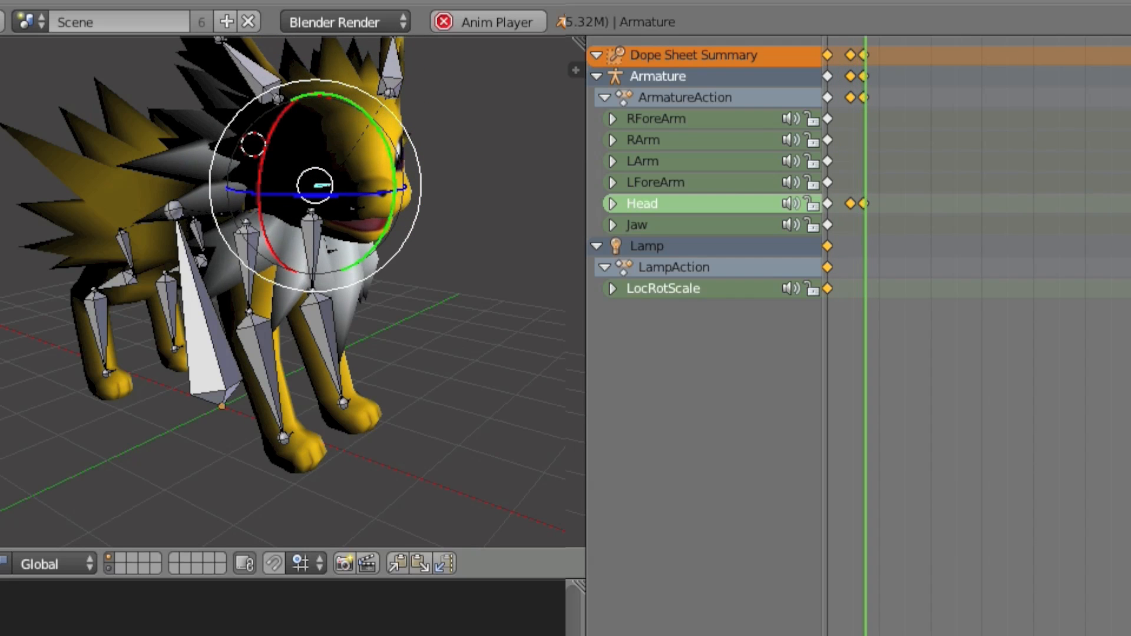
pyautogui.press('Escape')
pyautogui.moveTo(827, 263); pyautogui.dragTo(790, 289)
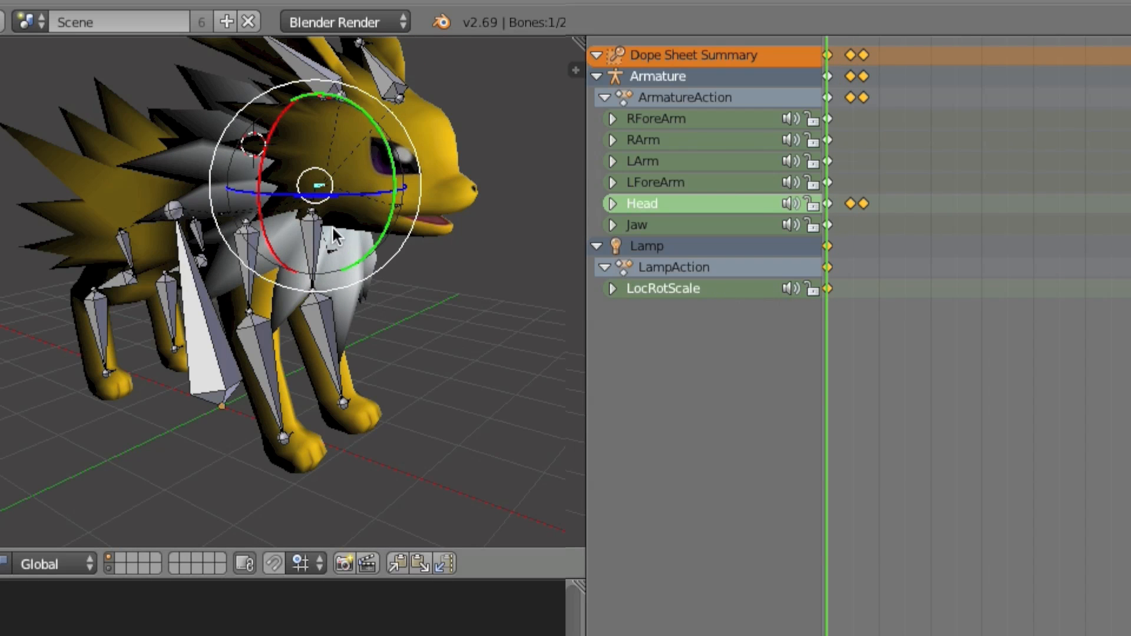
# Step: Select the Jaw bone, advance one frame to frame 1, and rotate the jaw upward to close the mouth
pyautogui.click(693, 229)
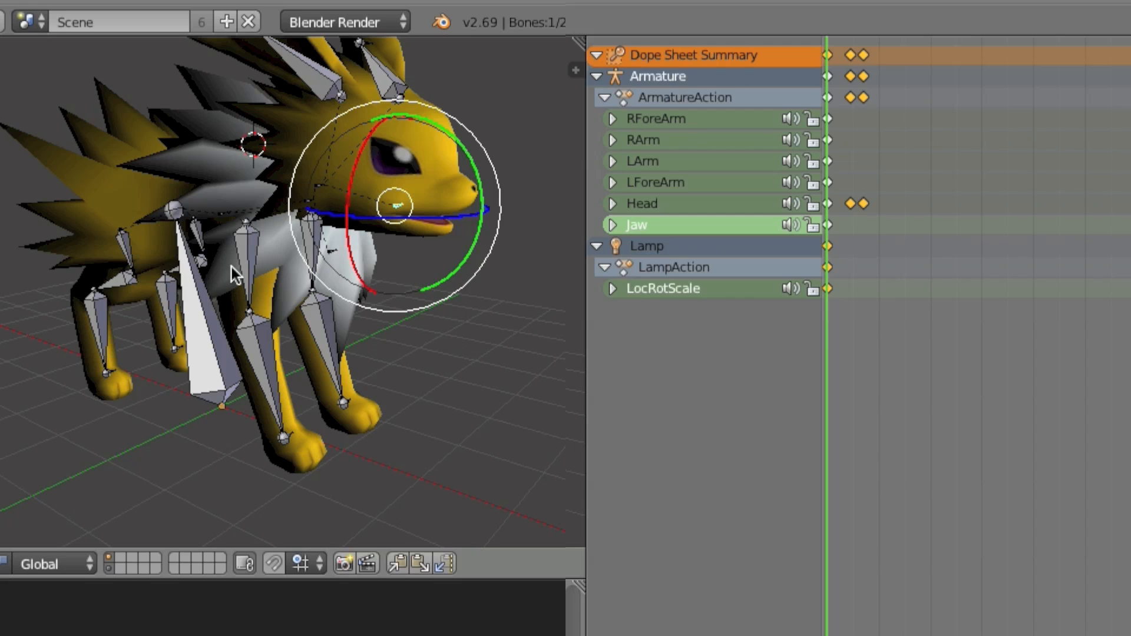
pyautogui.press('Right')
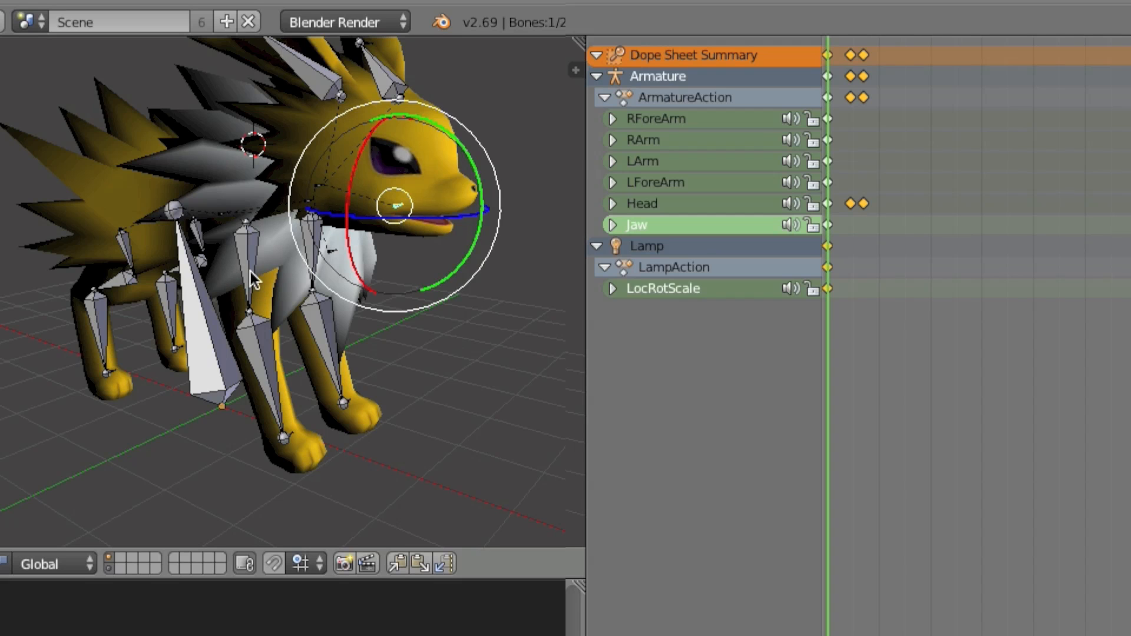
pyautogui.press('Left')
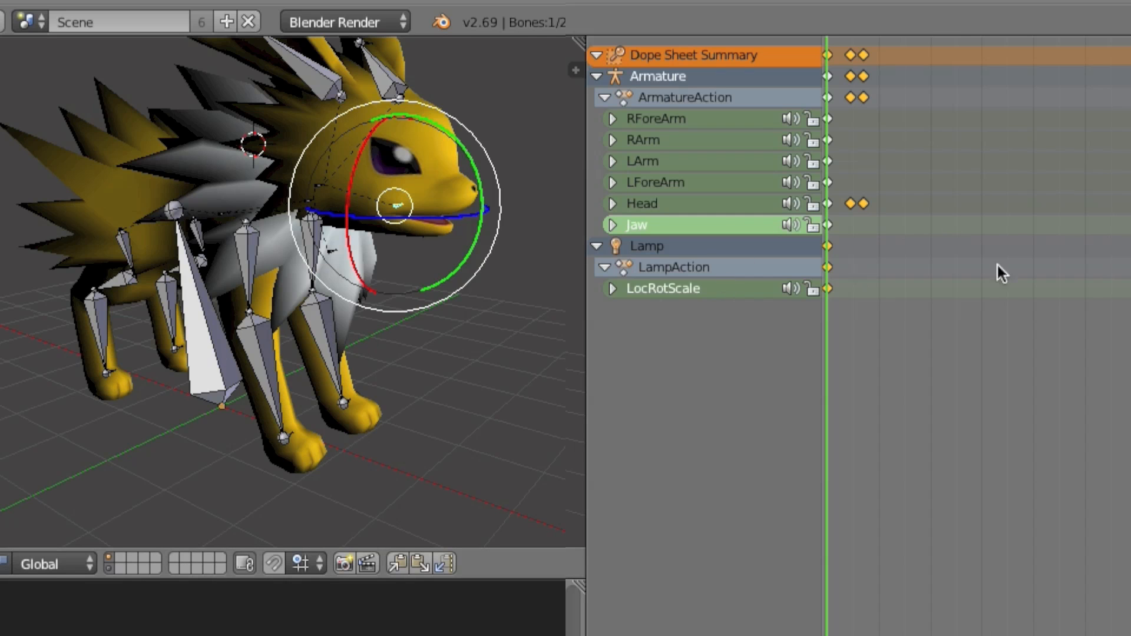
pyautogui.press('Right')
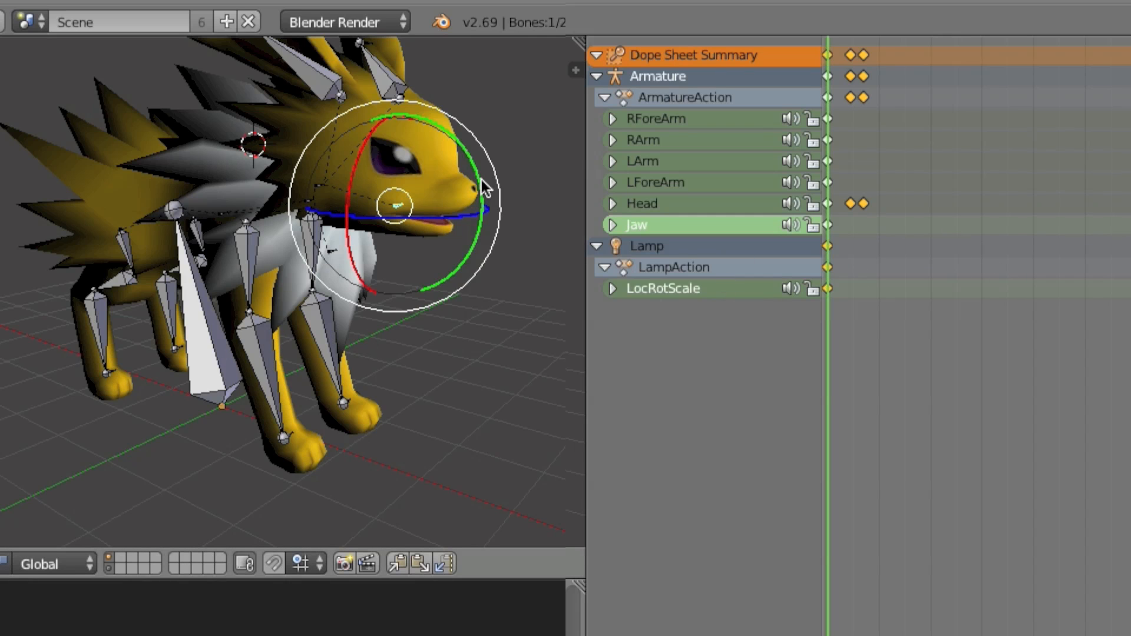
pyautogui.moveTo(480, 186); pyautogui.dragTo(476, 171)
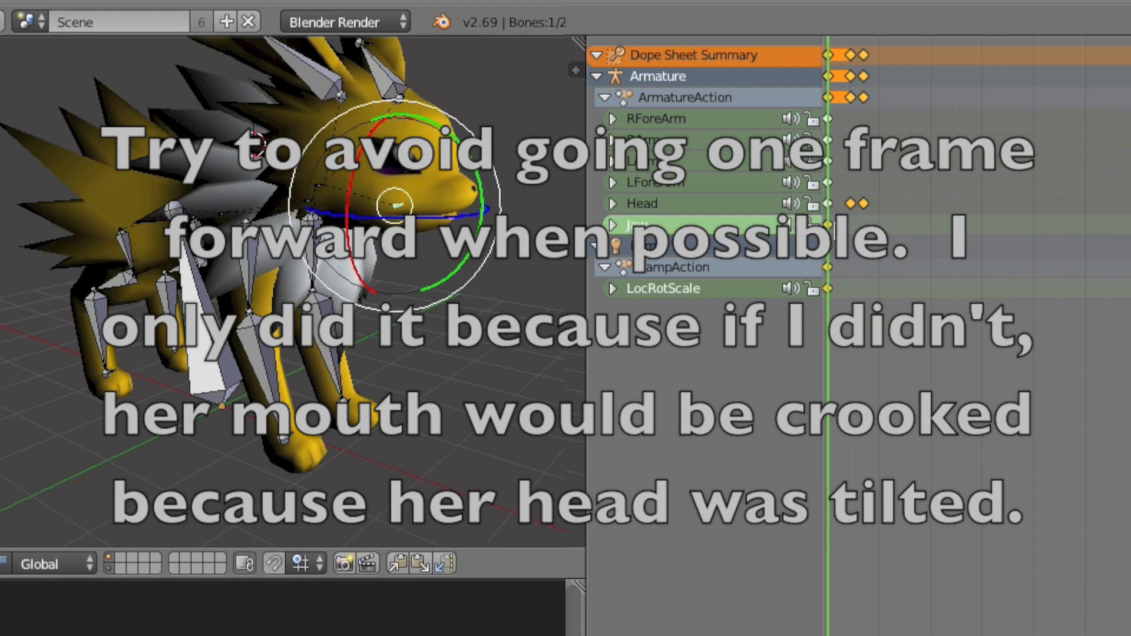
# Step: Select the closed-mouth Jaw keyframe in the Dope Sheet and place it at about frame 26
pyautogui.rightClick(834, 231)
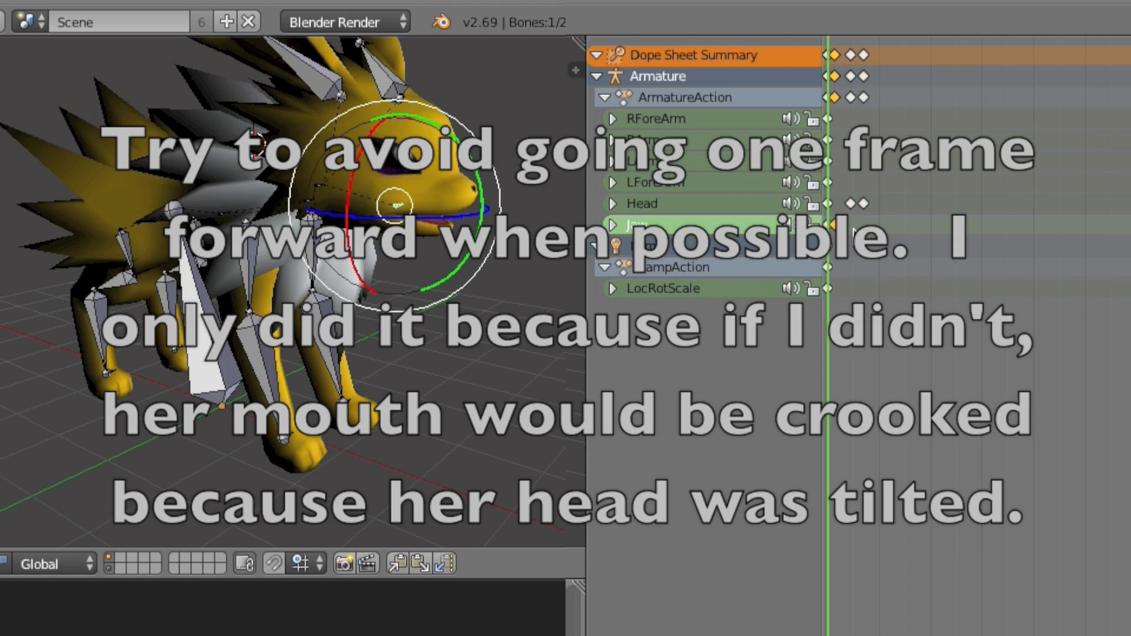
pyautogui.press('a')
pyautogui.hotkey('shift', 'd')
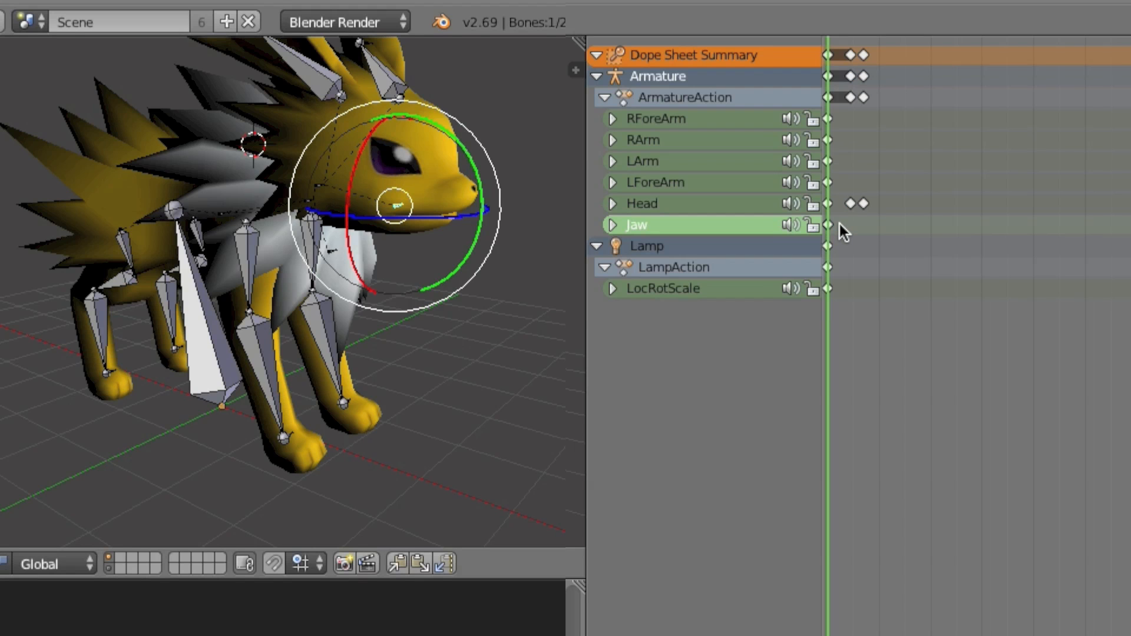
pyautogui.moveTo(810, 218); pyautogui.dragTo(810, 217)
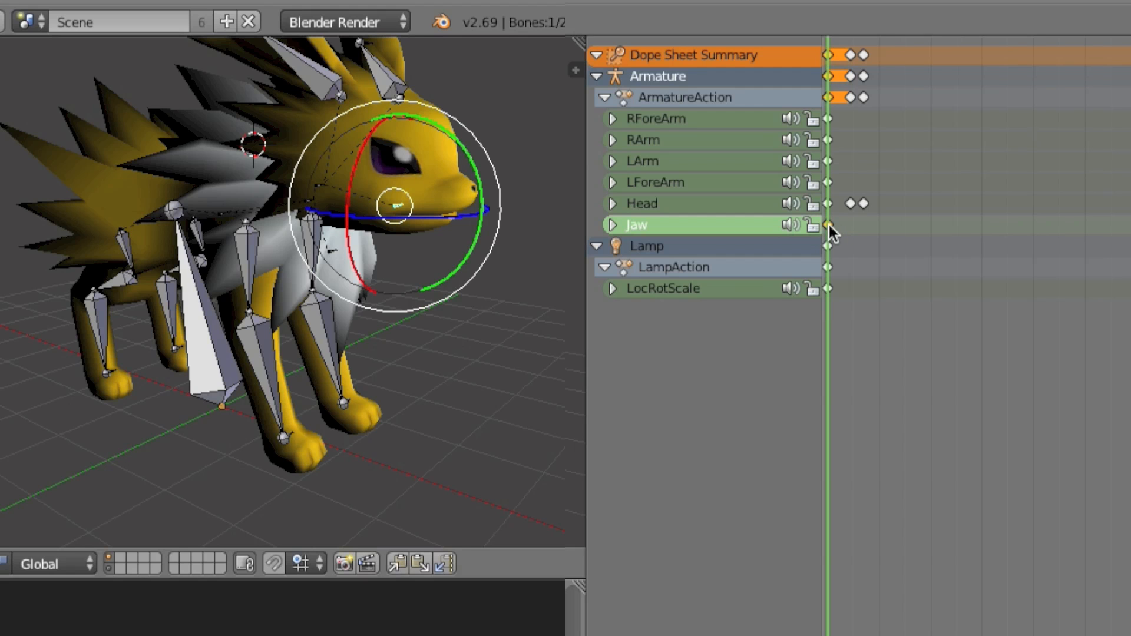
pyautogui.hotkey('shift', 'd')
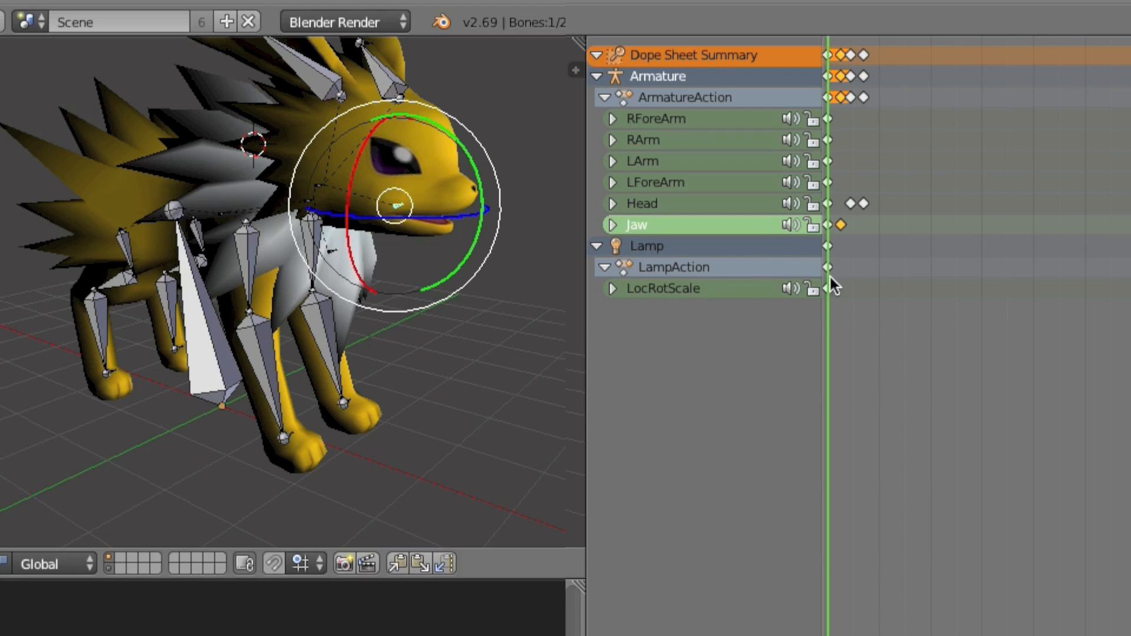
# Step: Play the combined head and jaw animation, stop it, and bring the playhead back near the start
pyautogui.hotkey('alt', 'a')
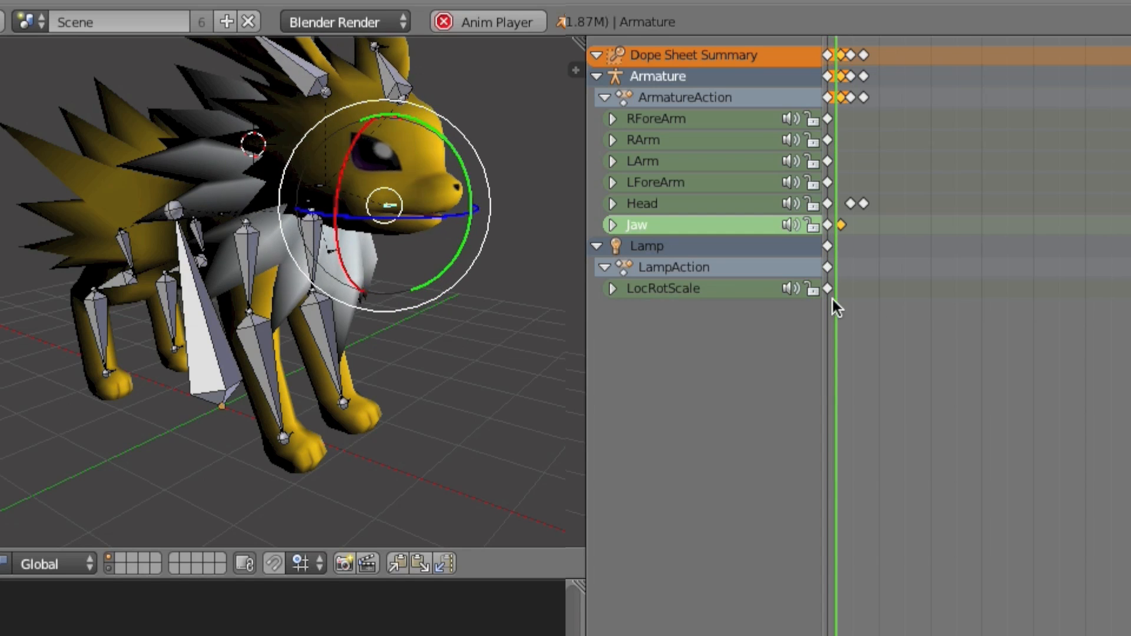
pyautogui.press('Escape')
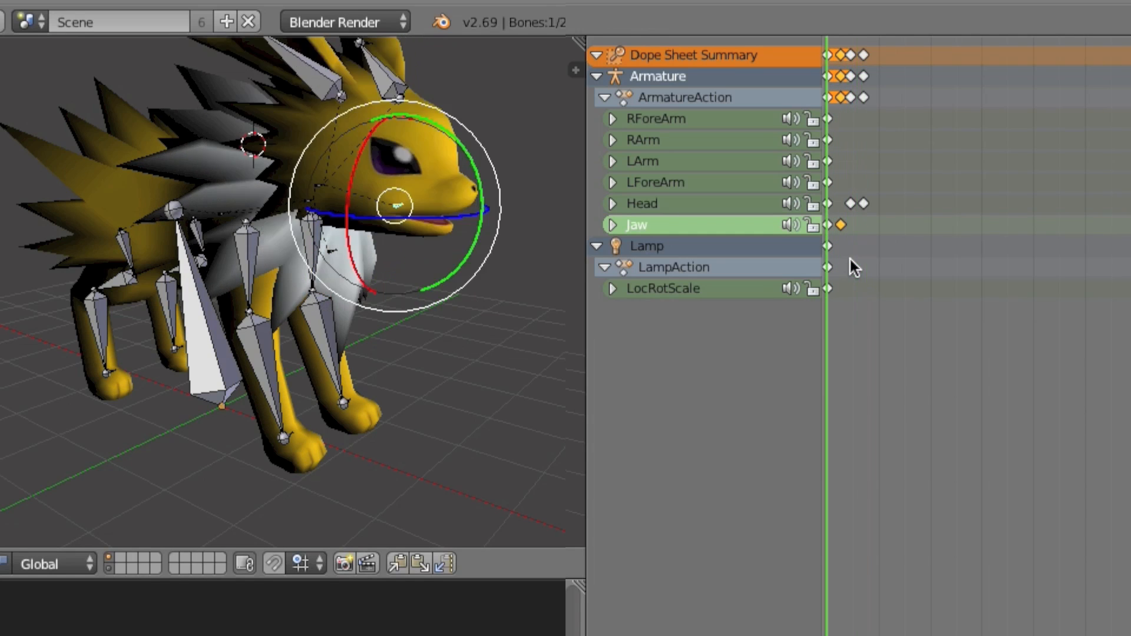
pyautogui.moveTo(850, 259); pyautogui.dragTo(830, 270)
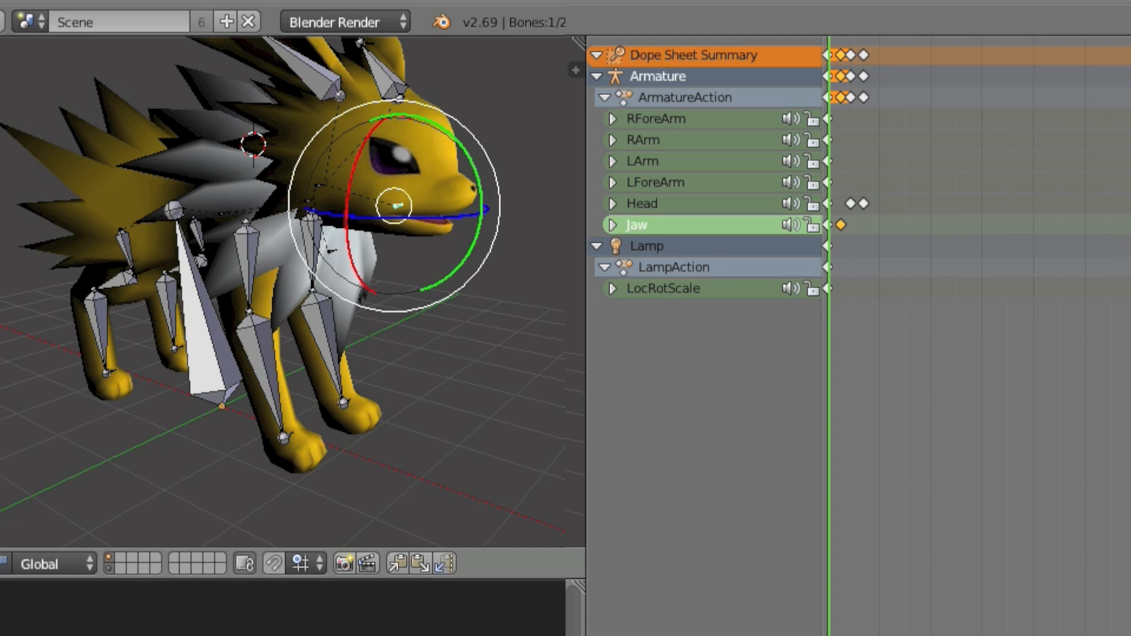
# Step: Go to frame 75 and clear all transforms of the Jaw bone, keying its rest pose there
pyautogui.click(830, 225)
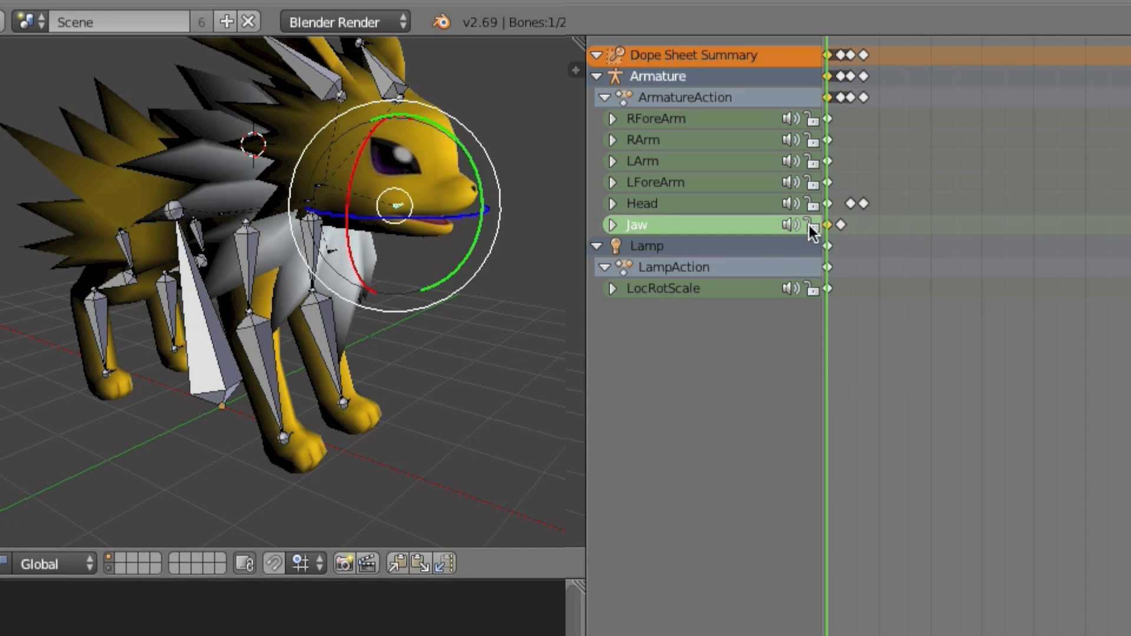
pyautogui.moveTo(863, 245); pyautogui.dragTo(849, 244)
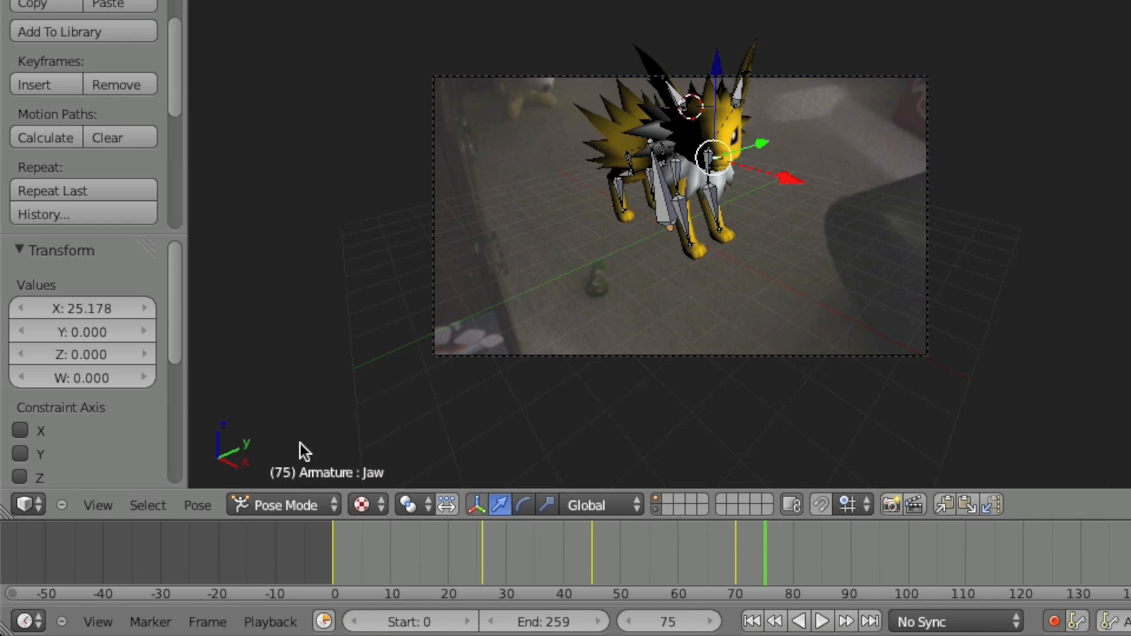
pyautogui.click(198, 501)
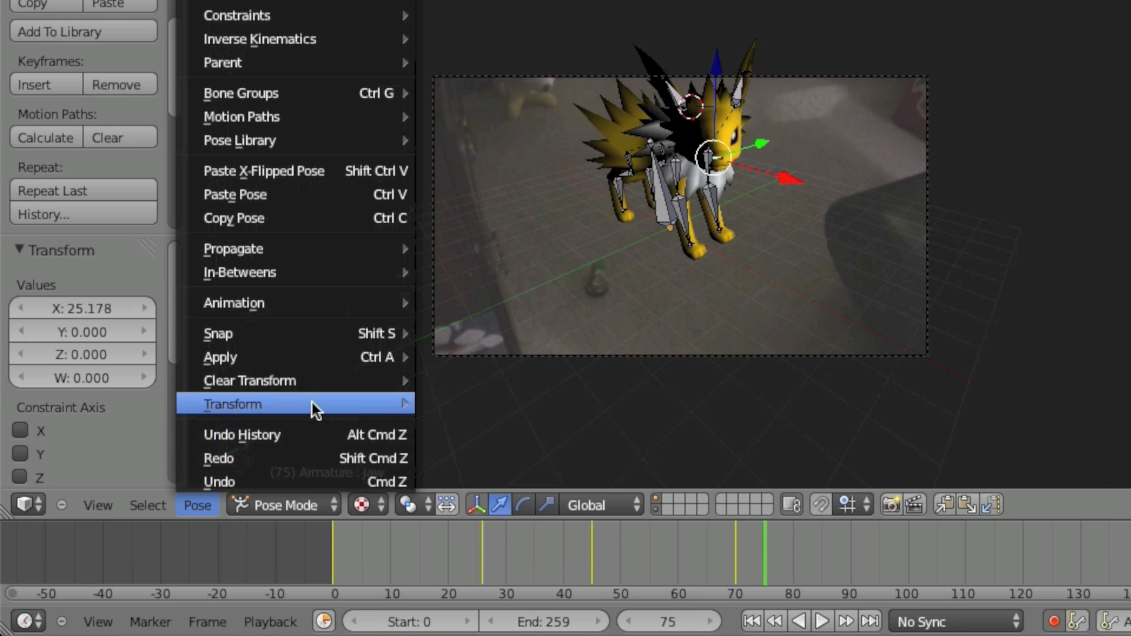
pyautogui.moveTo(340, 382)
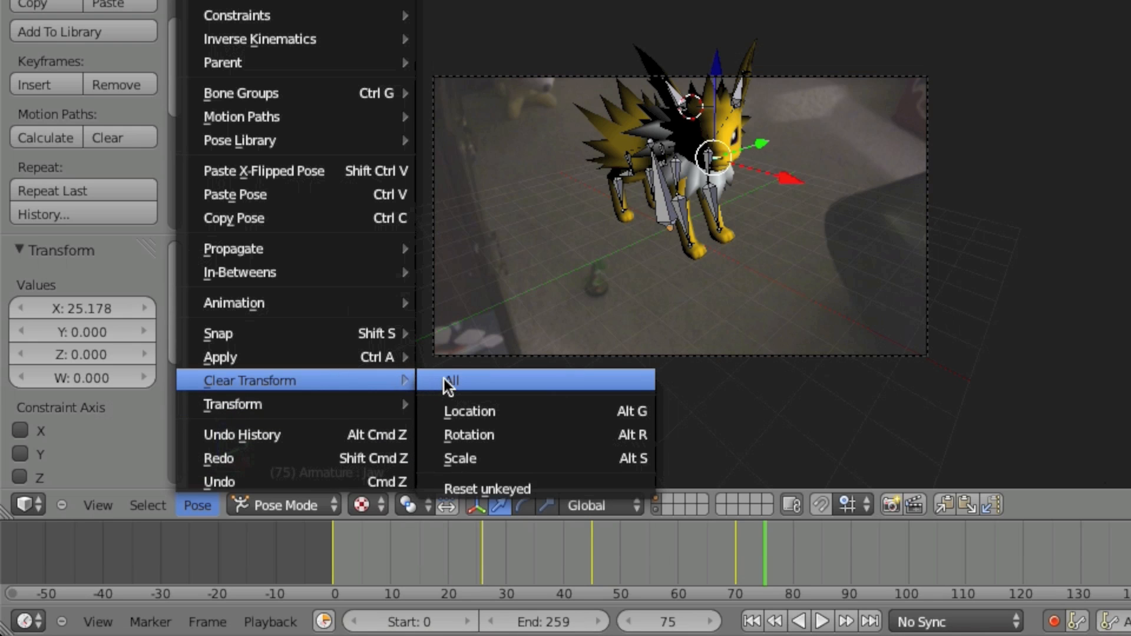
pyautogui.click(446, 379)
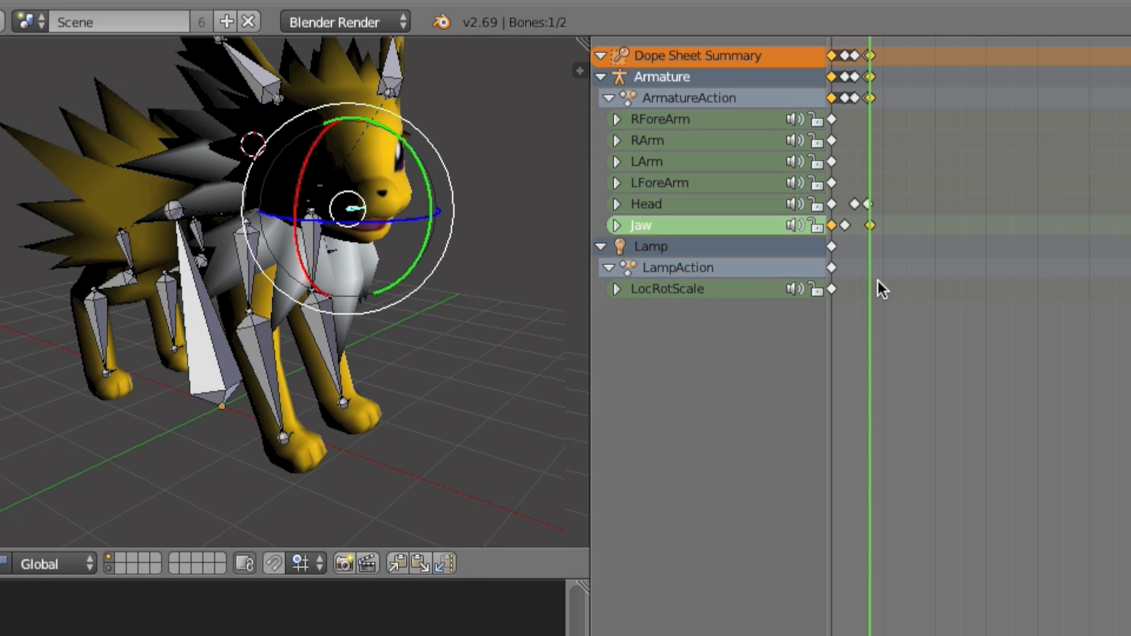
# Step: Delete the Jaw keyframe at frame 75 and place a duplicate of the first Jaw keyframe at about frame 80
pyautogui.click(871, 228)
pyautogui.press('x')
pyautogui.click(870, 227)
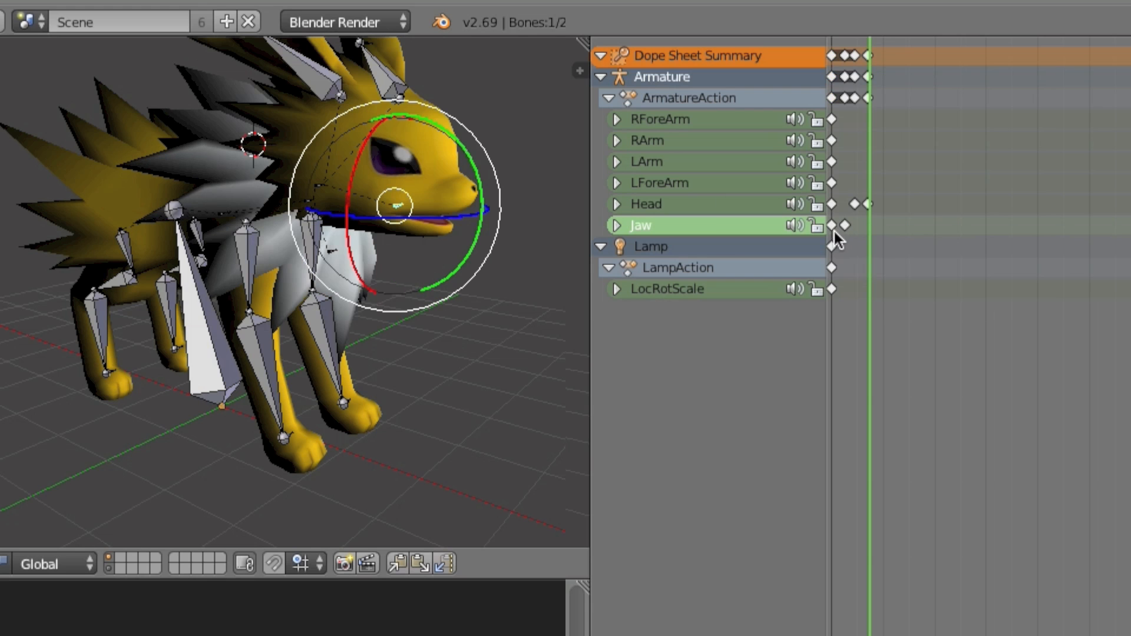
pyautogui.click(830, 230)
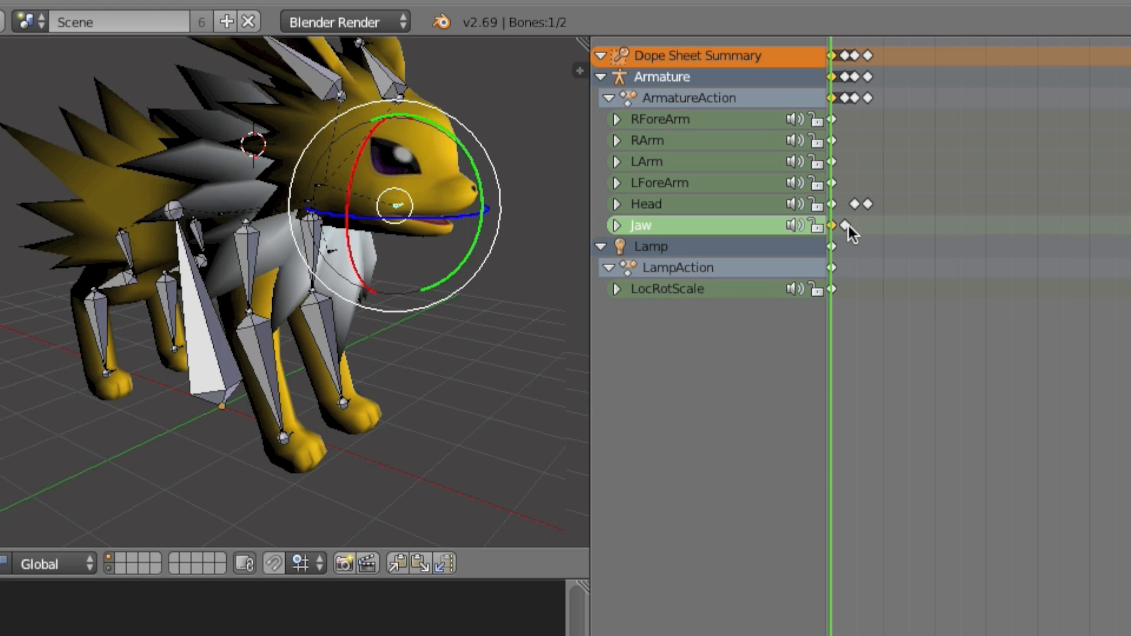
pyautogui.hotkey('shift', 'd')
pyautogui.moveTo(868, 246); pyautogui.dragTo(854, 207)
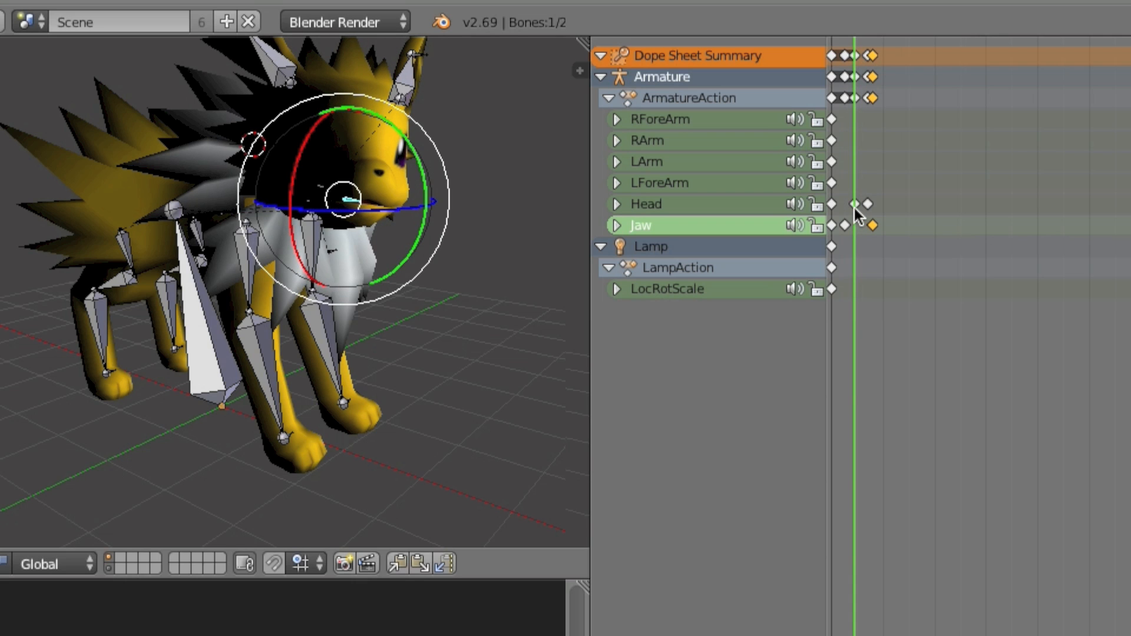
# Step: Try a duplicate of the Head's second keyframe at about frame 105, previewing the animation and removing the copy
pyautogui.rightClick(854, 205)
pyautogui.hotkey('shift', 'd')
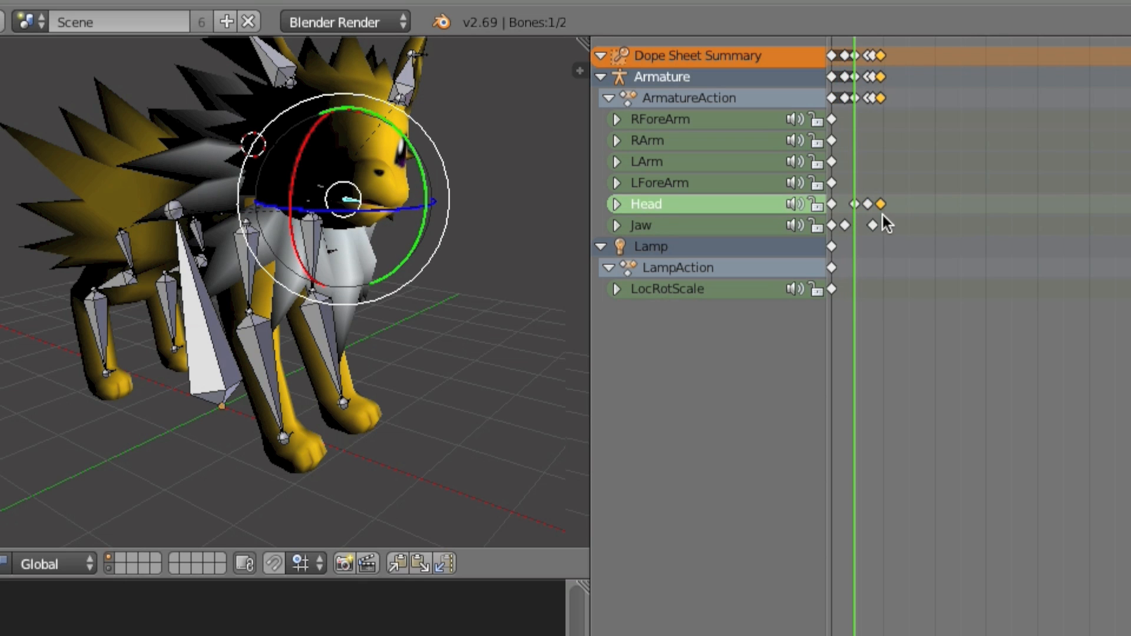
pyautogui.click(887, 218)
pyautogui.hotkey('alt', 'a')
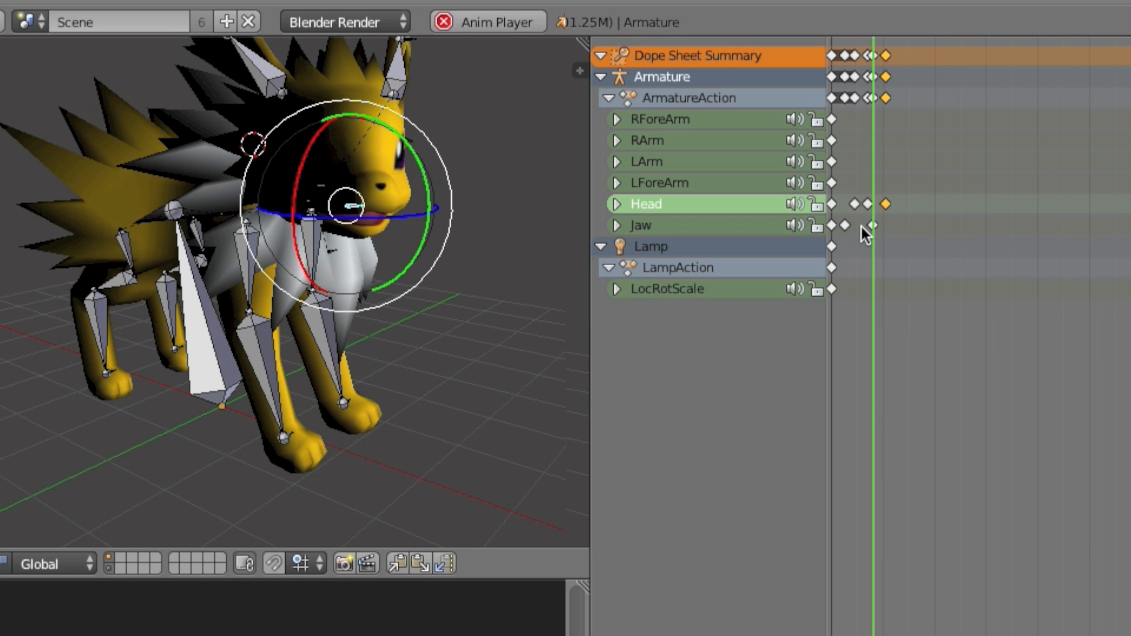
pyautogui.press('Escape')
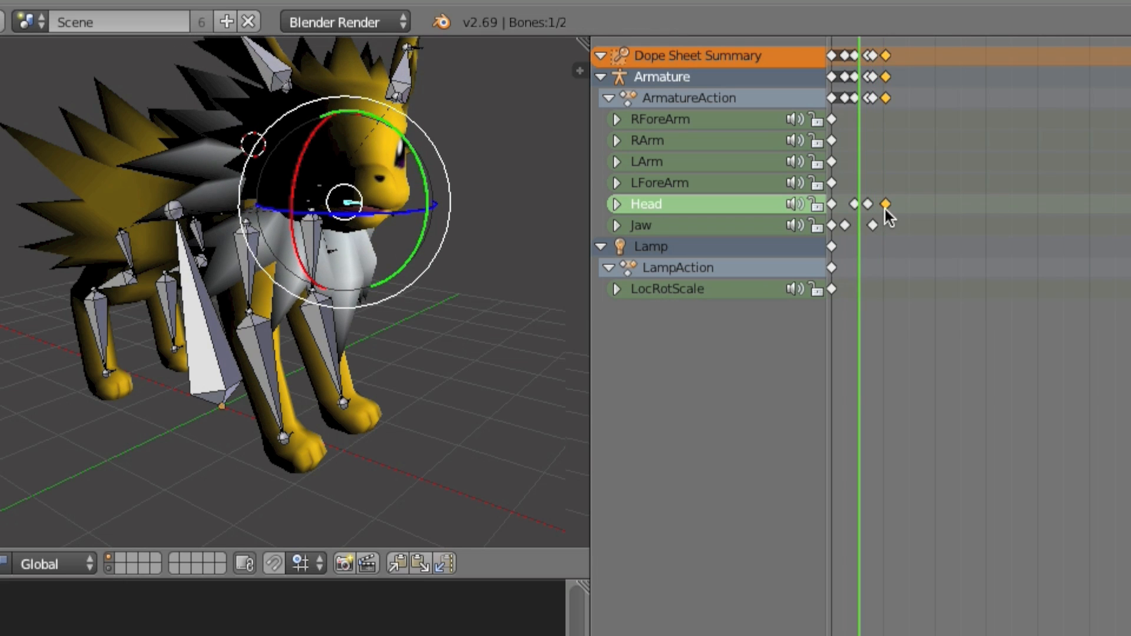
pyautogui.press('x')
pyautogui.click(889, 202)
# Step: Duplicate the closed-mouth Jaw keyframe from frame 26 and place the copy at about frame 58
pyautogui.moveTo(855, 220); pyautogui.dragTo(843, 239)
pyautogui.rightClick(845, 227)
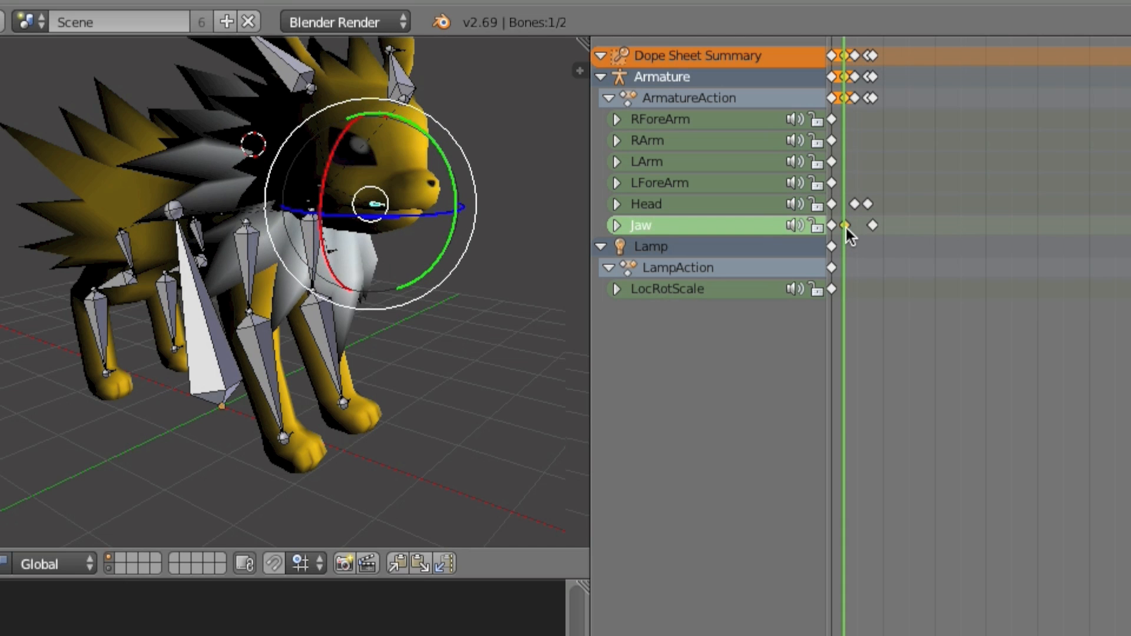
pyautogui.hotkey('shift', 'd')
pyautogui.click(862, 239)
pyautogui.moveTo(860, 242); pyautogui.dragTo(860, 271)
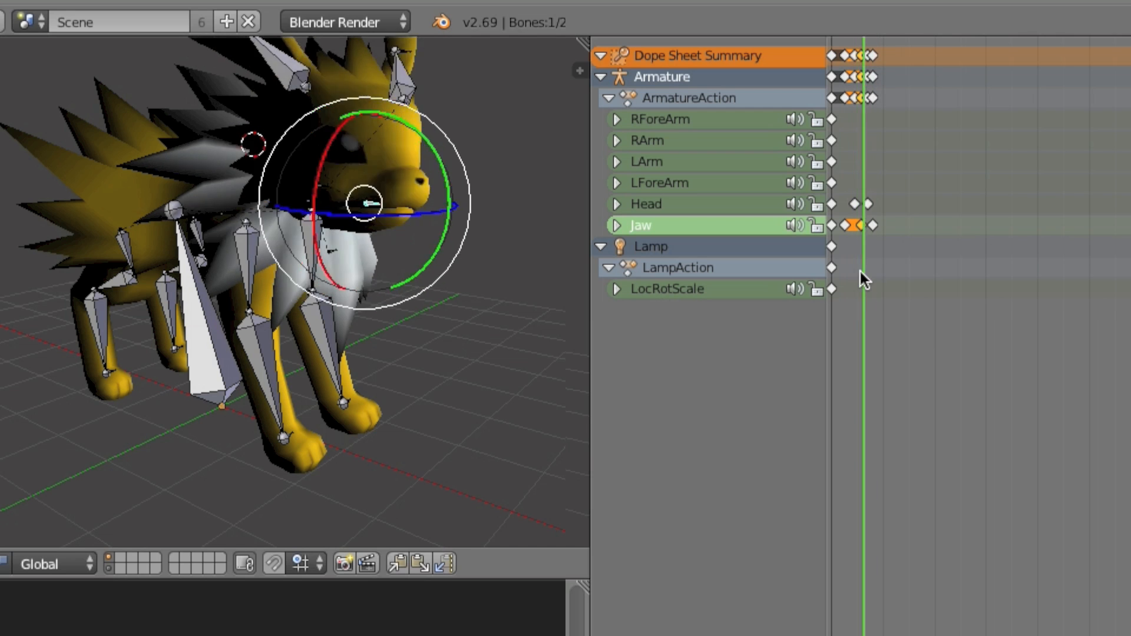
# Step: Play the head and jaw animation, stop it, and return the playhead to frame 0
pyautogui.hotkey('shift', 'Left')
pyautogui.hotkey('alt', 'a')
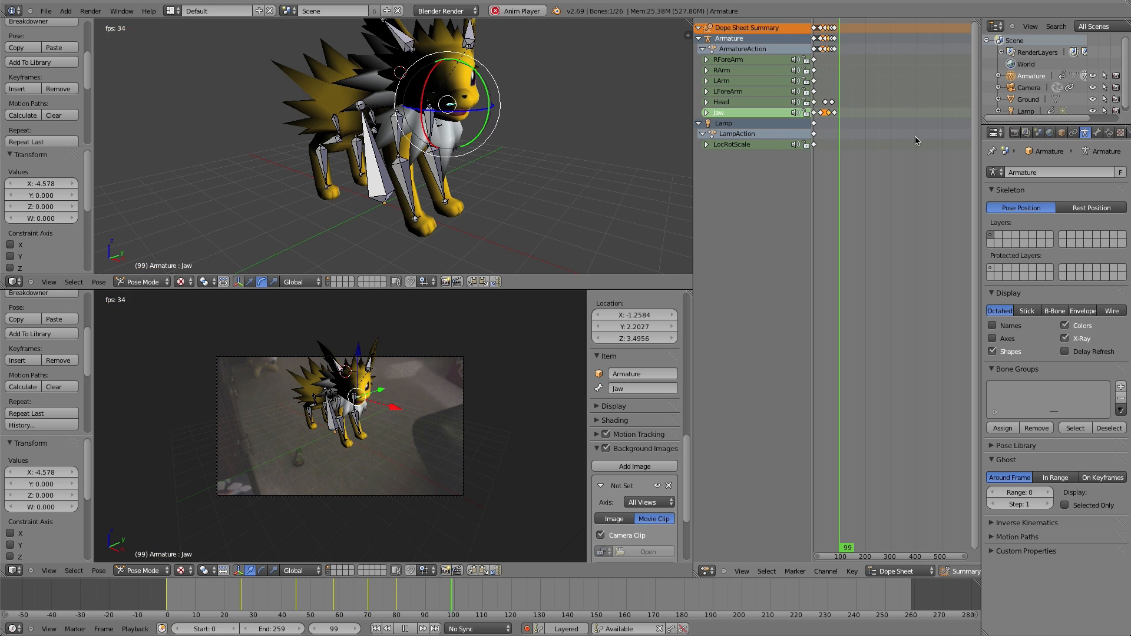
pyautogui.press('Escape')
pyautogui.moveTo(816, 125); pyautogui.dragTo(810, 152)
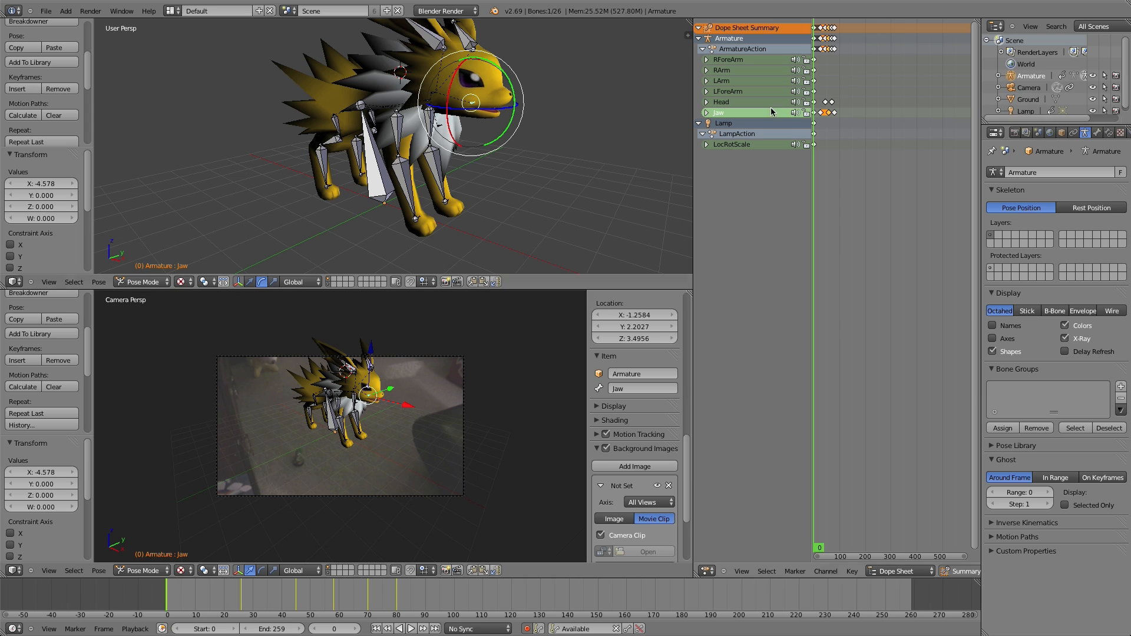
# Step: Select the character mesh and show the mapping settings of the ThundersEyeDh material's eye texture
pyautogui.rightClick(495, 60)
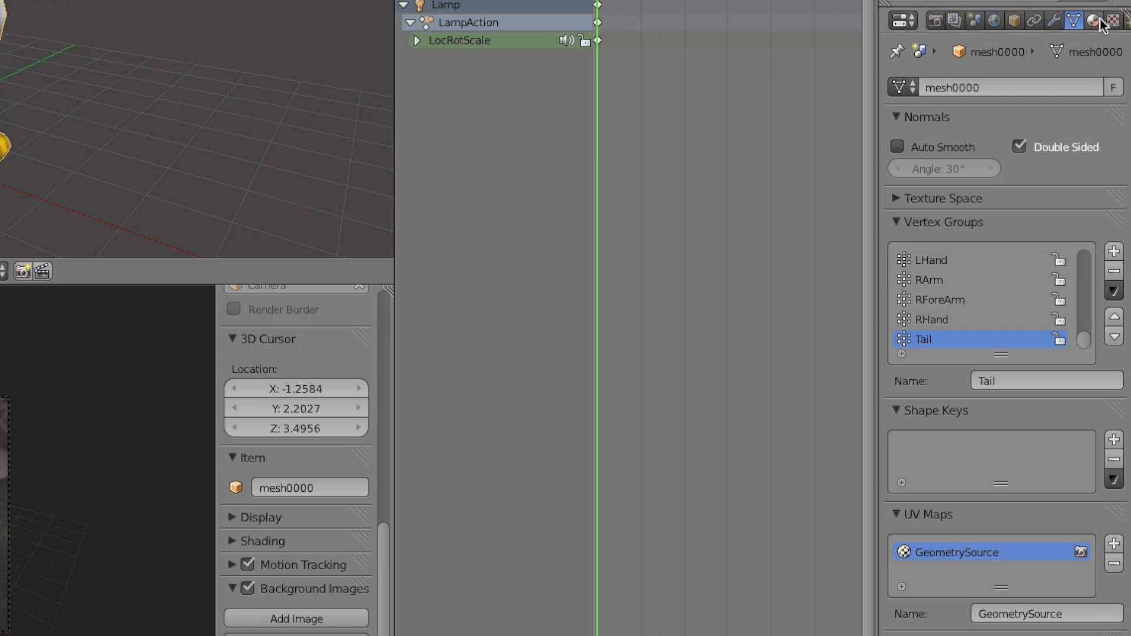
pyautogui.click(1119, 135)
pyautogui.click(1094, 22)
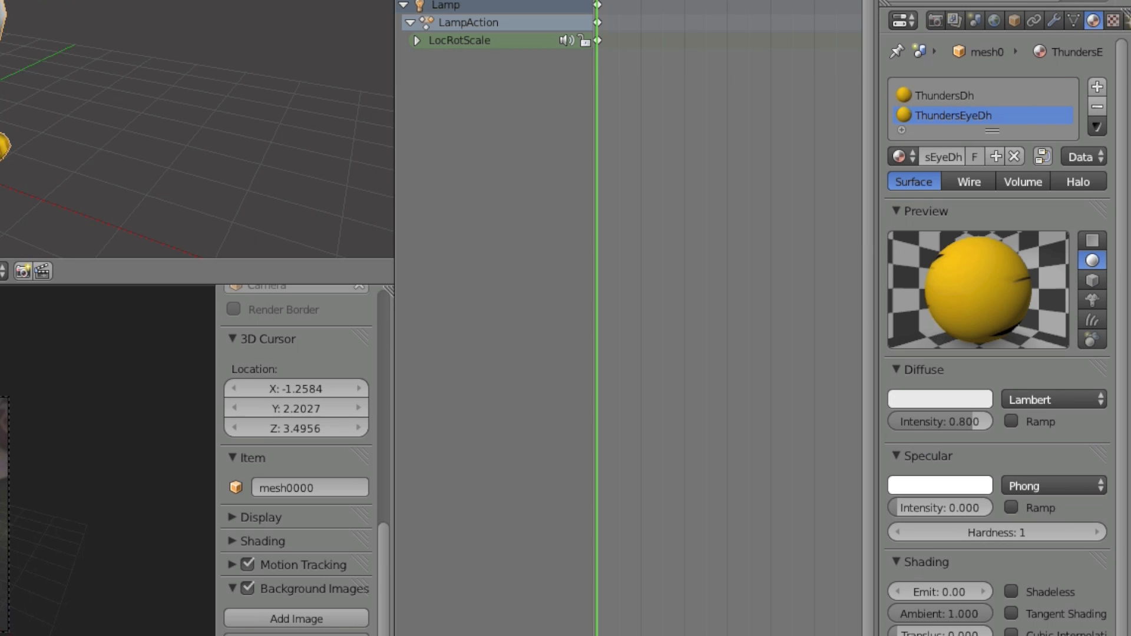
pyautogui.click(1112, 21)
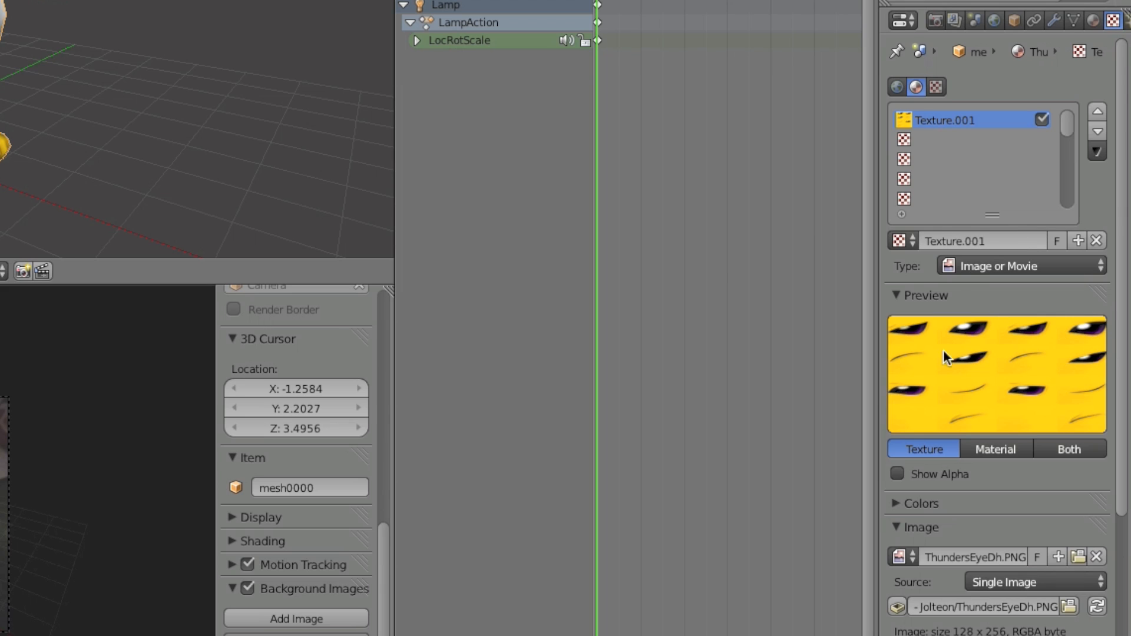
pyautogui.scroll(-1, 999, 352)
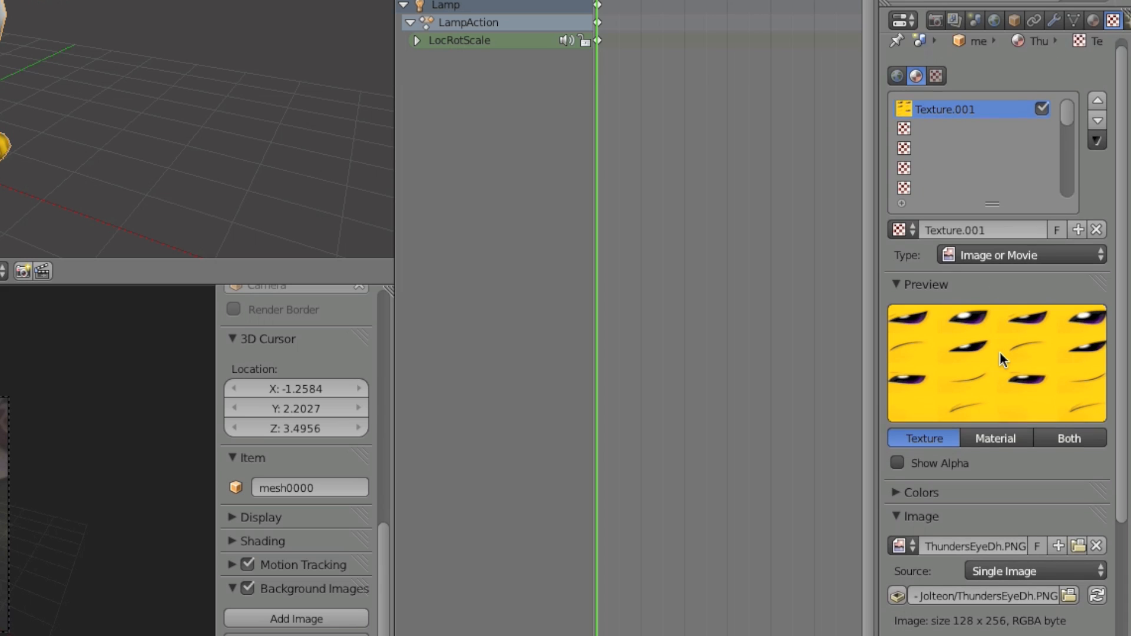
pyautogui.scroll(-15, 1022, 533)
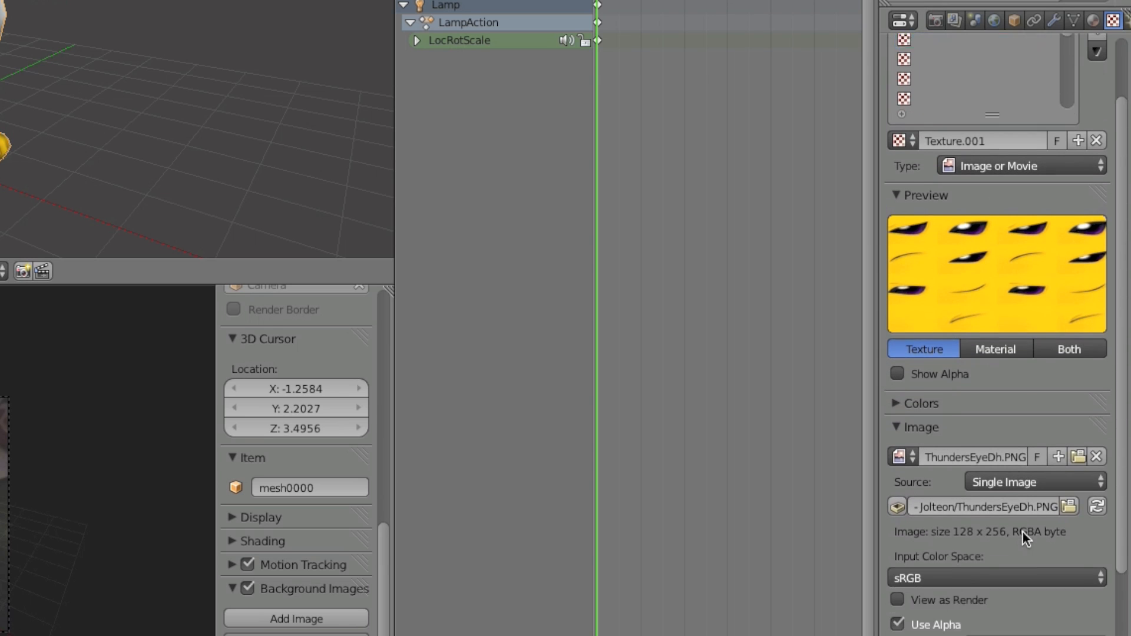
pyautogui.scroll(-2, 1023, 531)
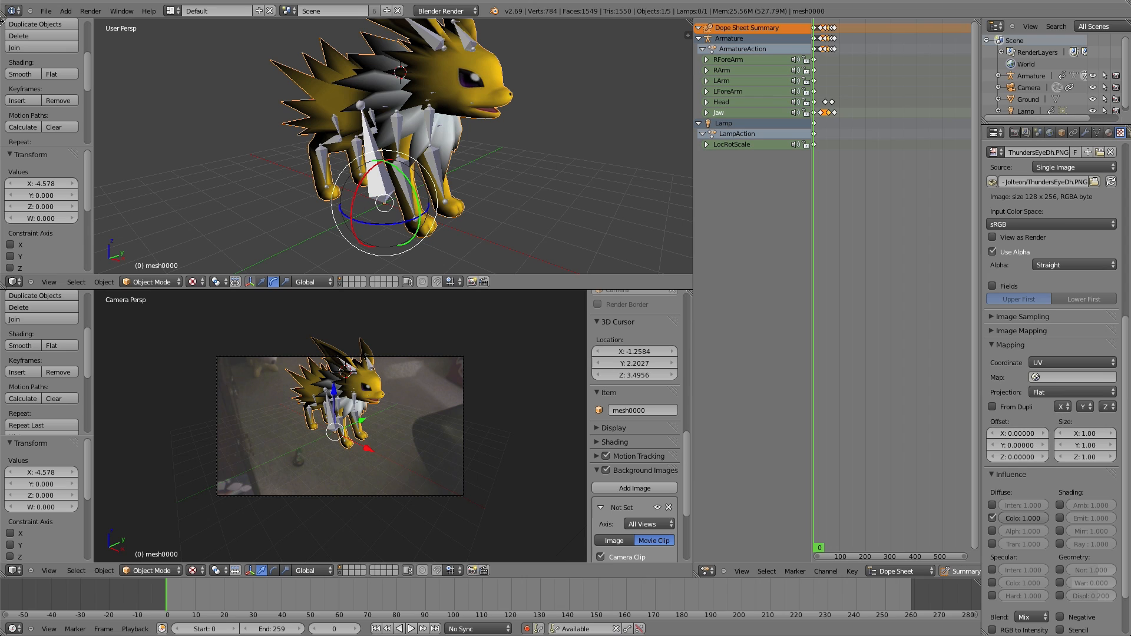
# Step: Save the file and set the camera view's viewport shading to Rendered
pyautogui.click(45, 11)
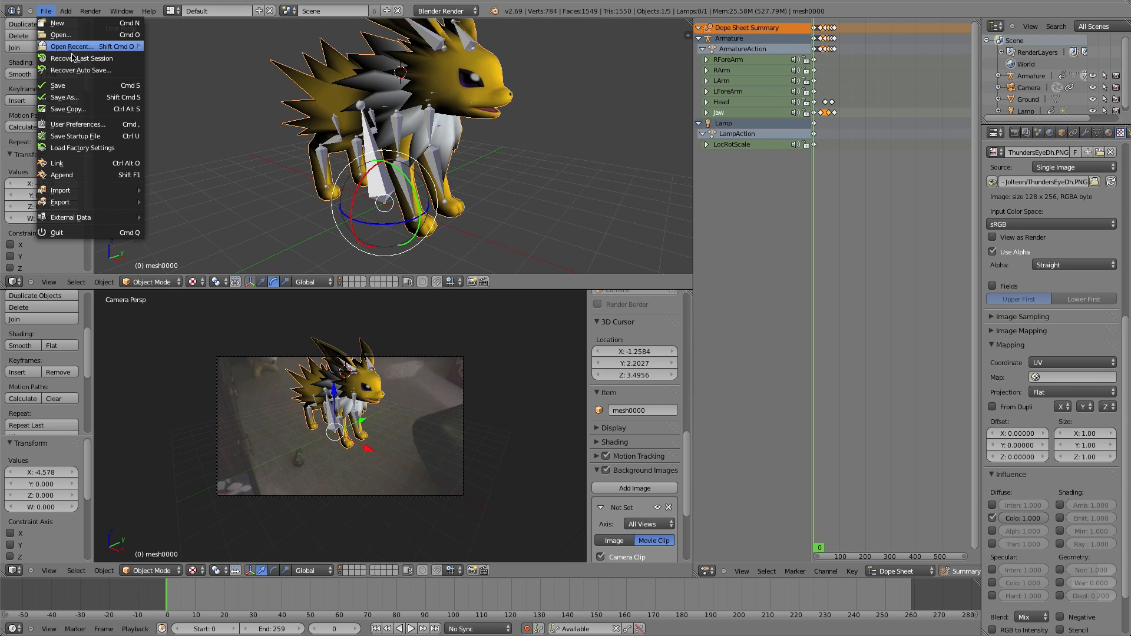
pyautogui.click(77, 90)
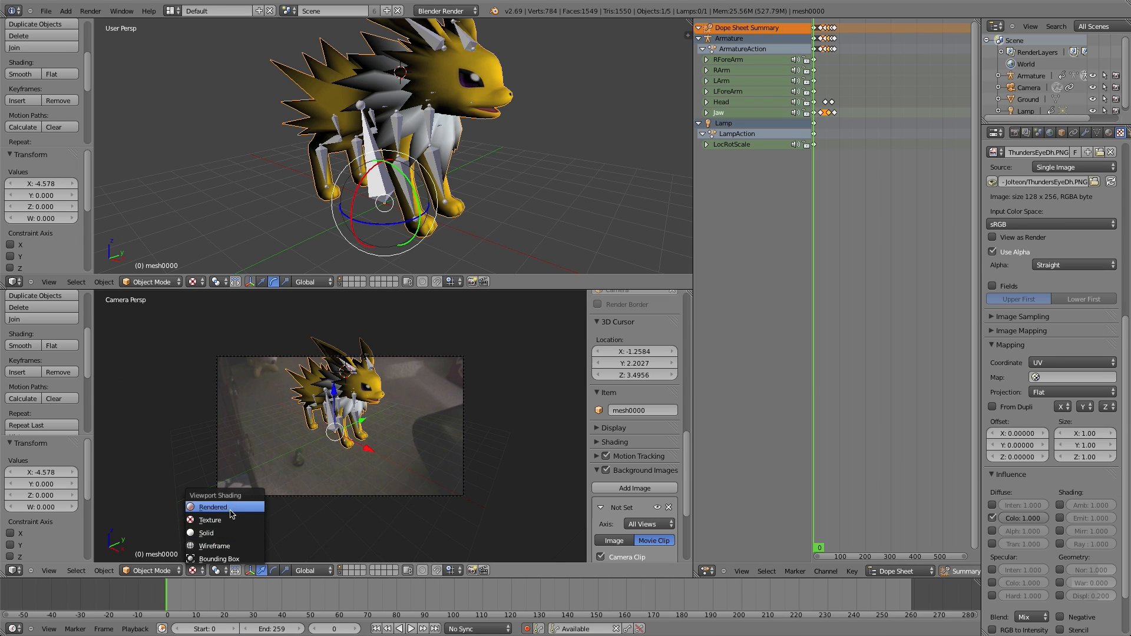
pyautogui.click(217, 507)
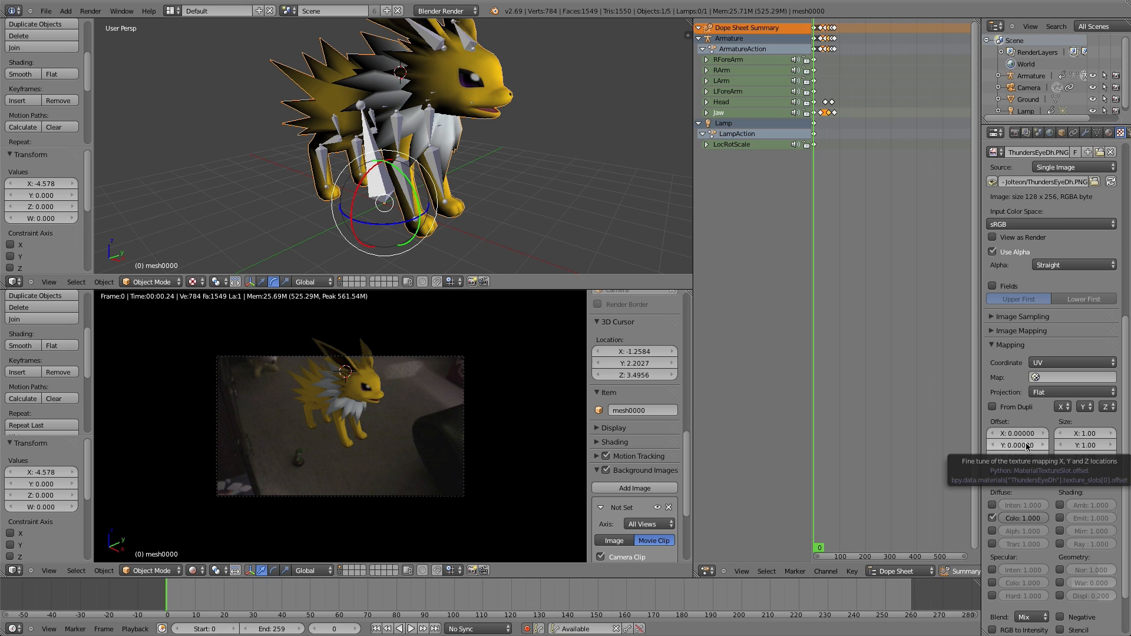
# Step: Keyframe the eye texture's mapping offset at frame 0 and again, with the same values, at frame 58
pyautogui.press('i')
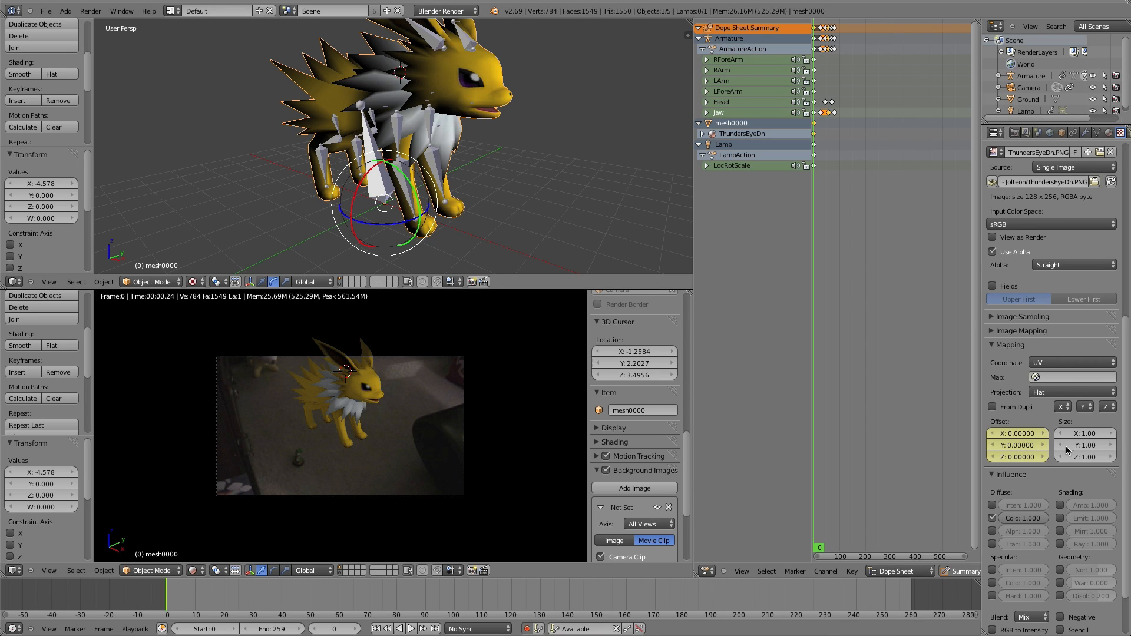
pyautogui.moveTo(203, 603); pyautogui.dragTo(334, 604)
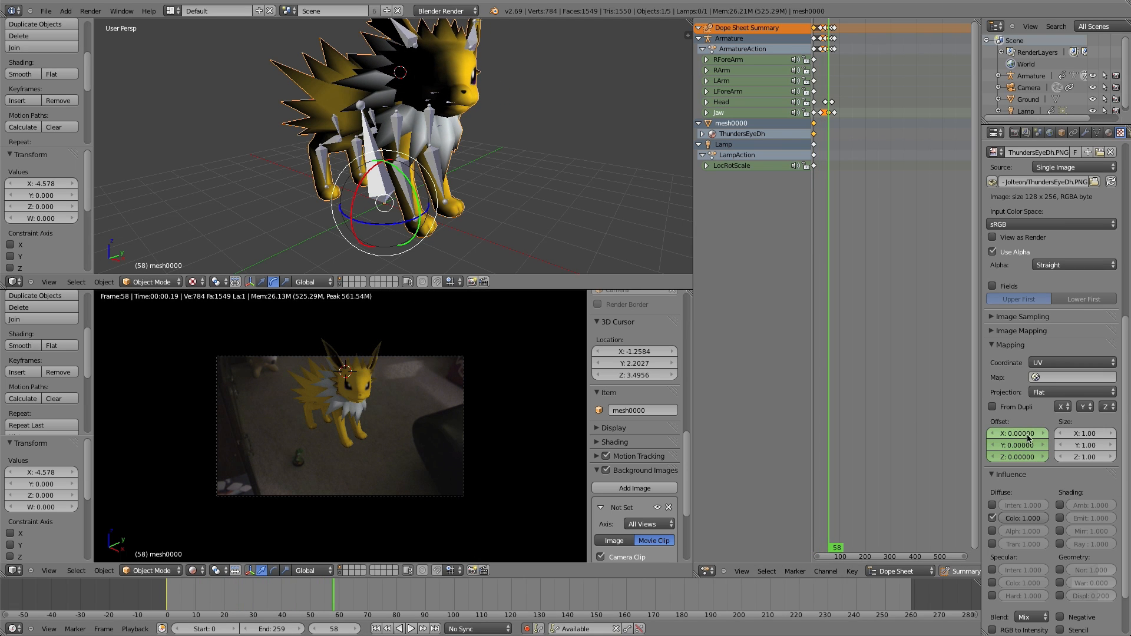
pyautogui.press('i')
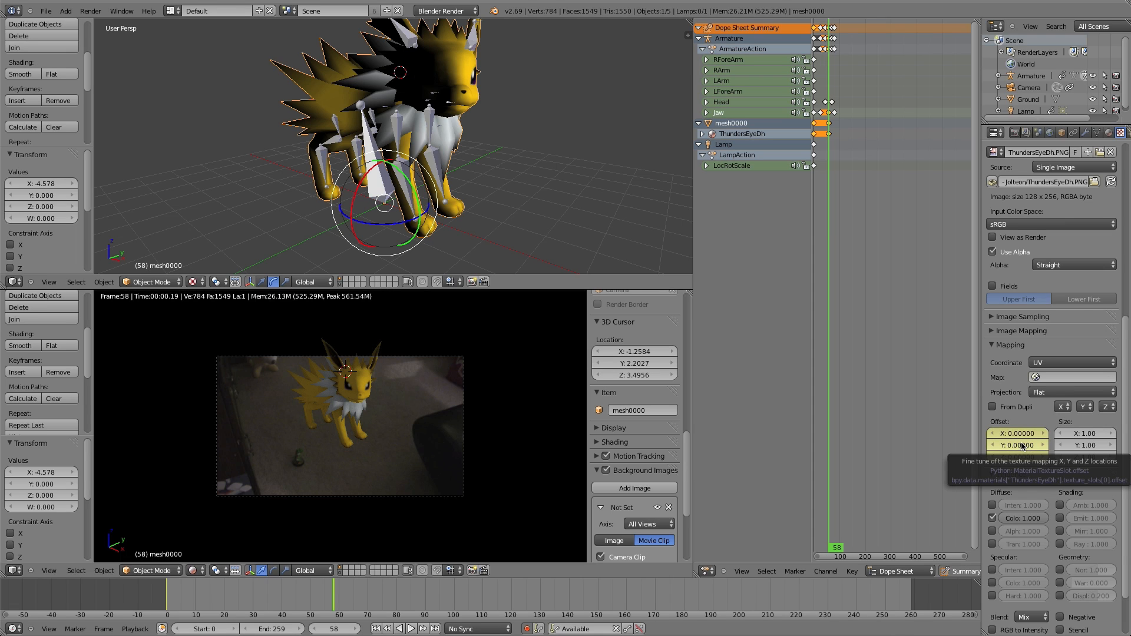
# Step: At frame 59, set the eye texture's Y offset to -2.5 to close the eyes
pyautogui.press('Right')
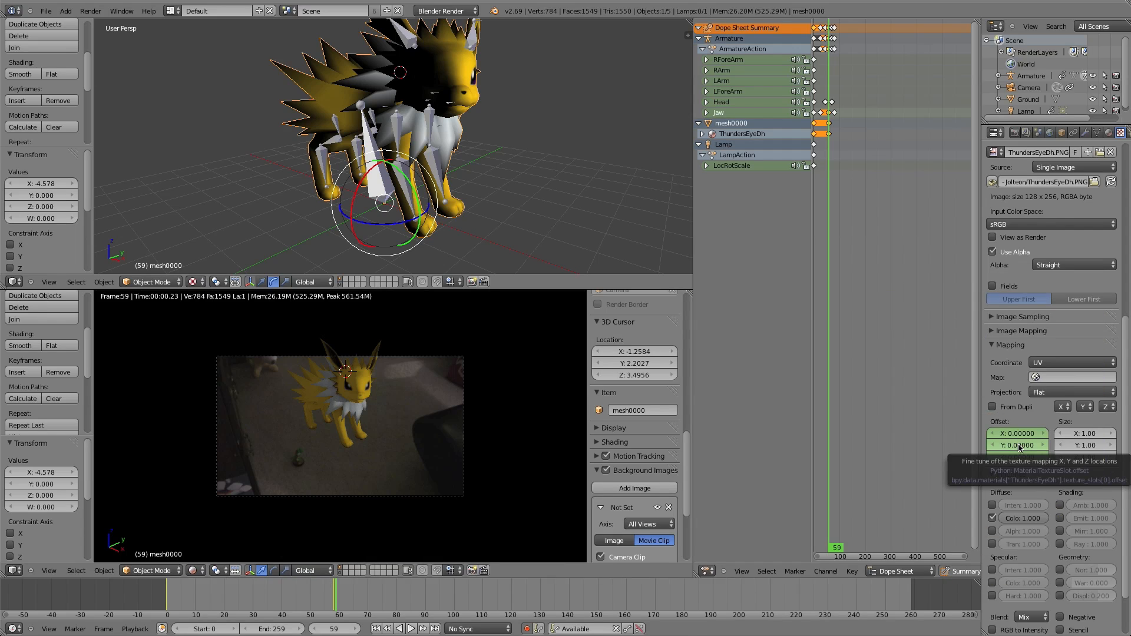
pyautogui.click(1019, 446)
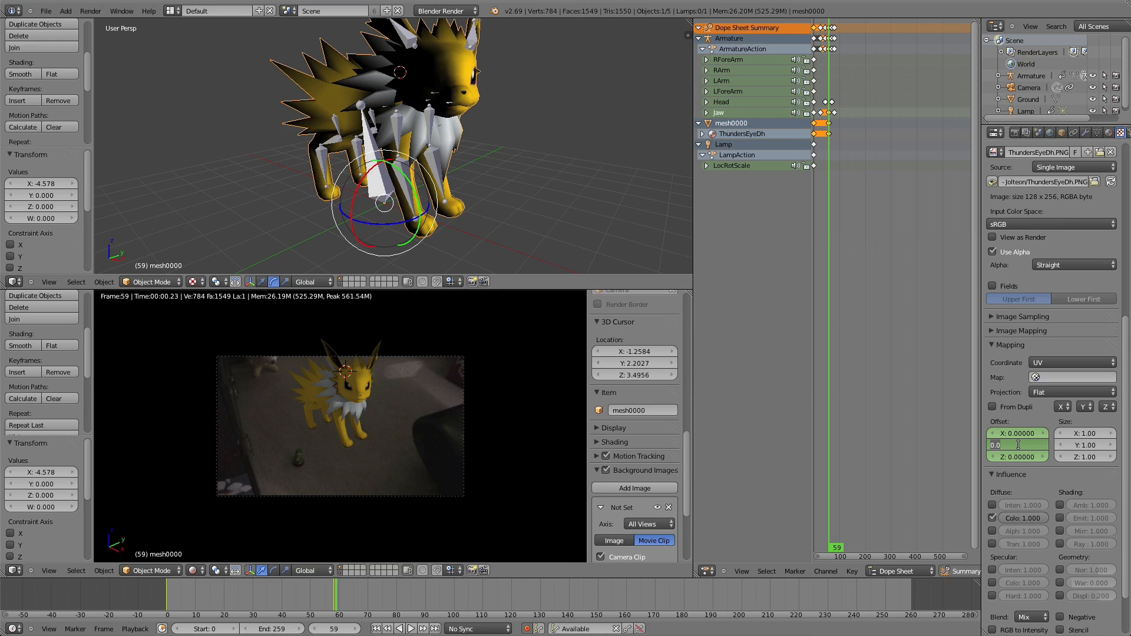
pyautogui.press('BackSpace')
pyautogui.press('Return')
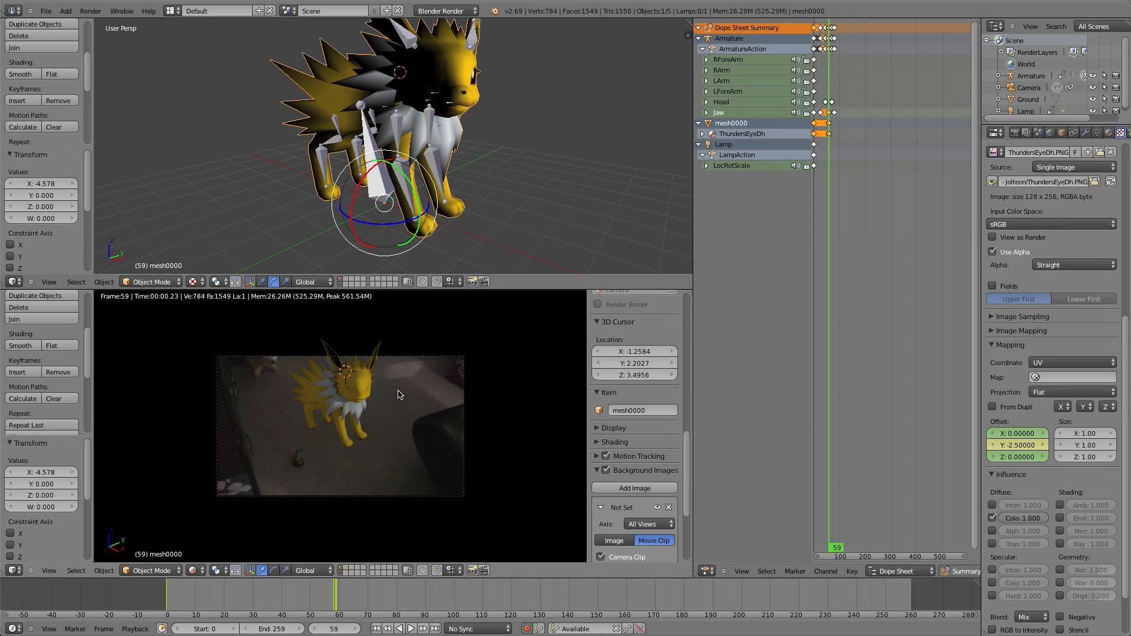
# Step: Step through the closed-eye frames, settle on frame 73, and keyframe the eye texture's offset there
pyautogui.press('Right')
pyautogui.press('Right')
pyautogui.press('Right')
pyautogui.press('Right')
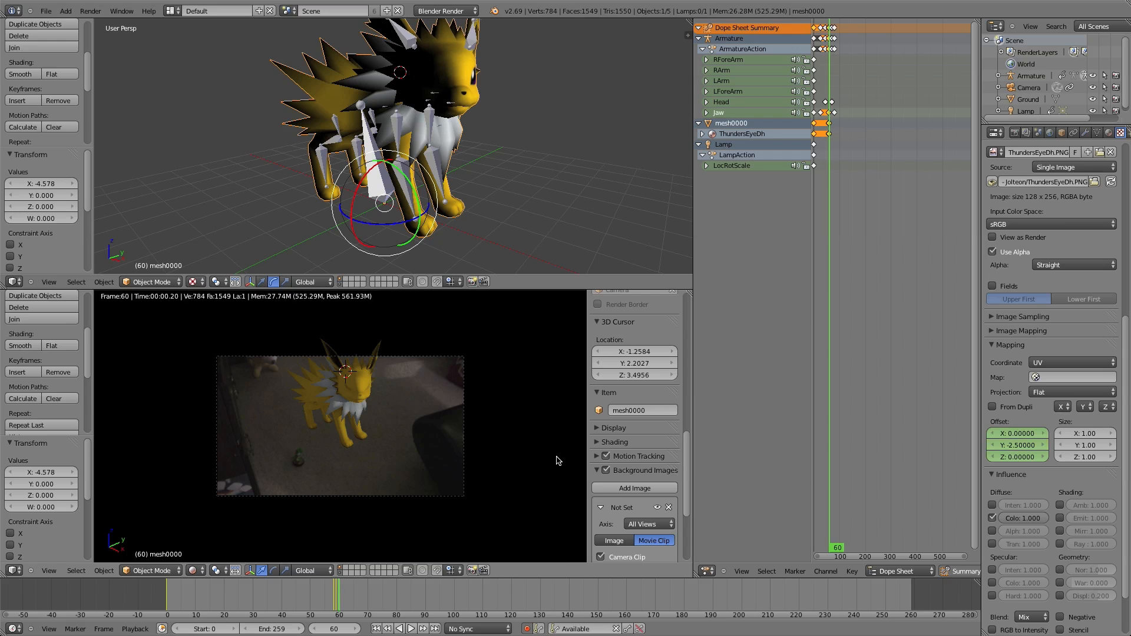
pyautogui.press('Right')
pyautogui.press('Right')
pyautogui.press('Right')
pyautogui.press('Right')
pyautogui.press('Right')
pyautogui.press('Right')
pyautogui.press('Right')
pyautogui.press('Right')
pyautogui.press('Right')
pyautogui.press('Right')
pyautogui.press('Right')
pyautogui.press('Right')
pyautogui.press('Right')
pyautogui.press('Right')
pyautogui.press('Right')
pyautogui.press('Right')
pyautogui.press('Right')
pyautogui.press('Right')
pyautogui.press('Right')
pyautogui.press('Right')
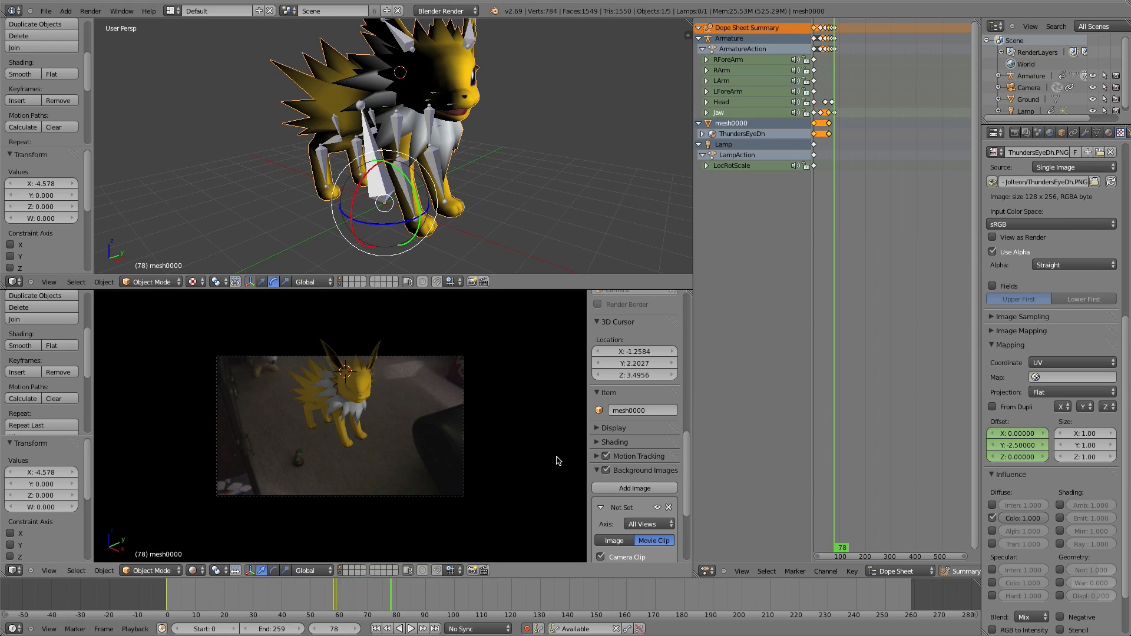
pyautogui.press('Right')
pyautogui.press('Right')
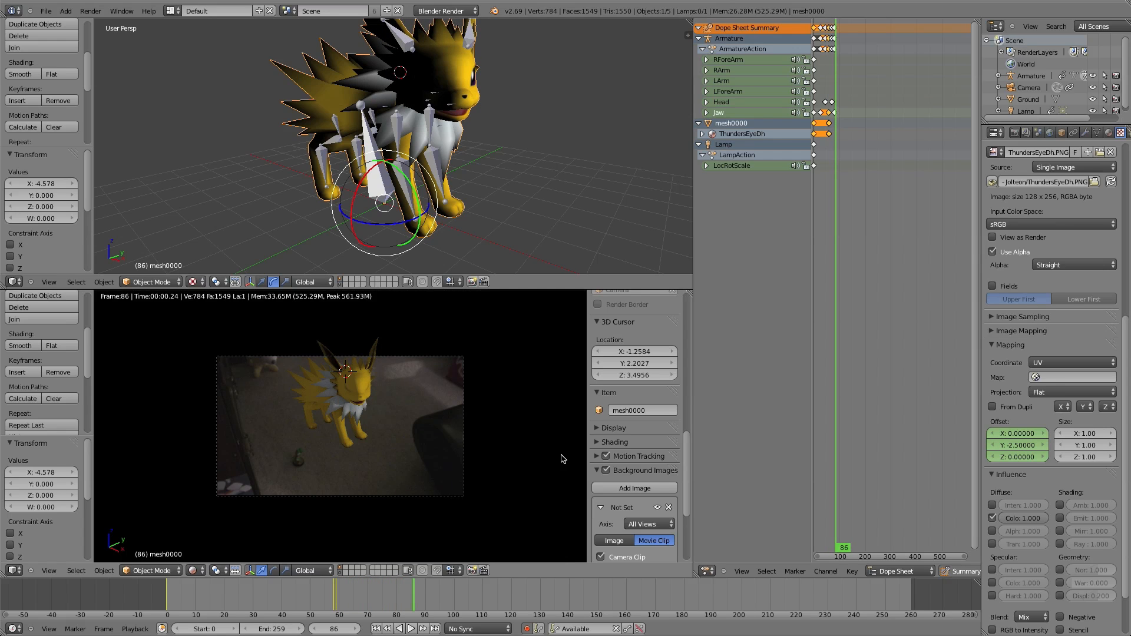
pyautogui.press('Left')
pyautogui.press('Left')
pyautogui.press('Left')
pyautogui.press('Left')
pyautogui.press('Left')
pyautogui.press('Left')
pyautogui.press('Left')
pyautogui.press('Left')
pyautogui.press('Left')
pyautogui.press('Left')
pyautogui.press('Left')
pyautogui.press('Left')
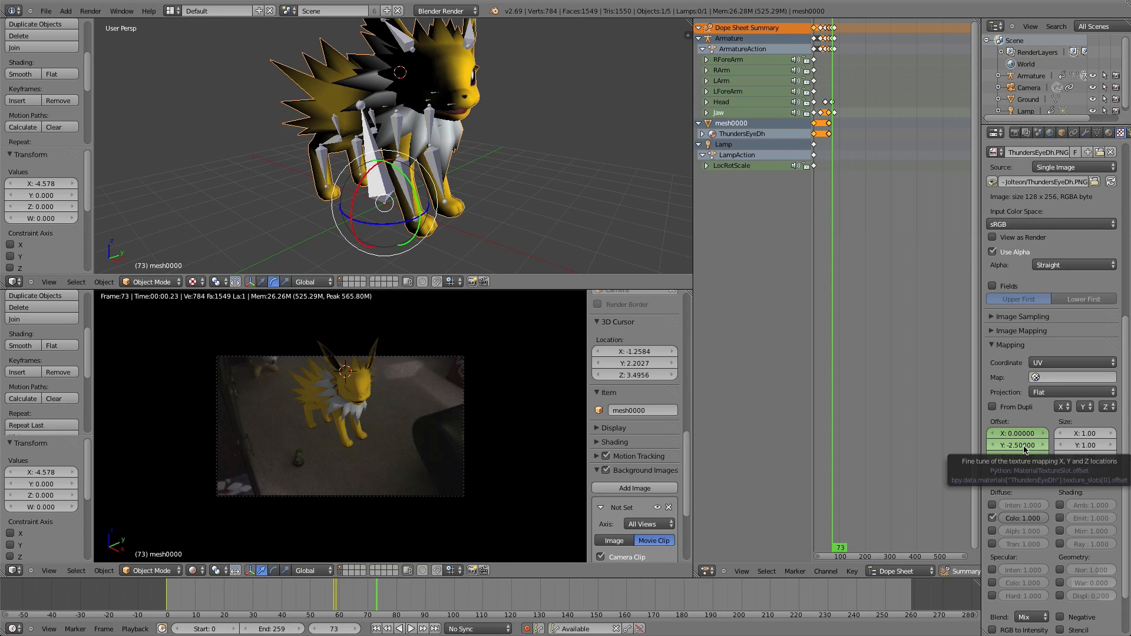
pyautogui.press('i')
# Step: At frame 74, set the eye texture's Y offset to 0 to reopen the eyes
pyautogui.press('Right')
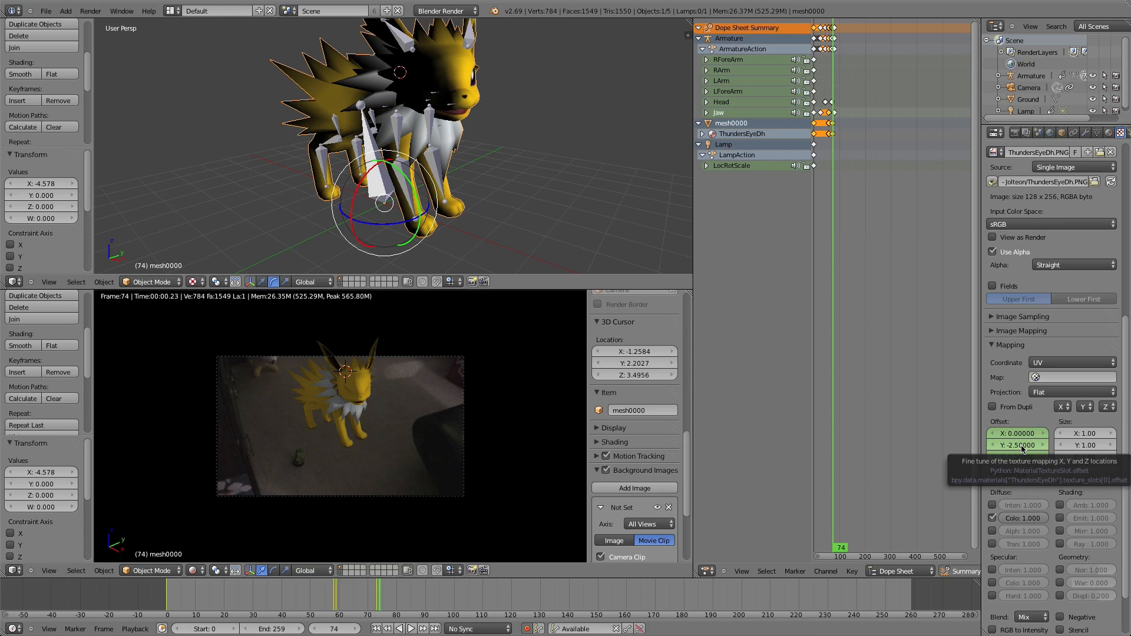
pyautogui.click(1020, 446)
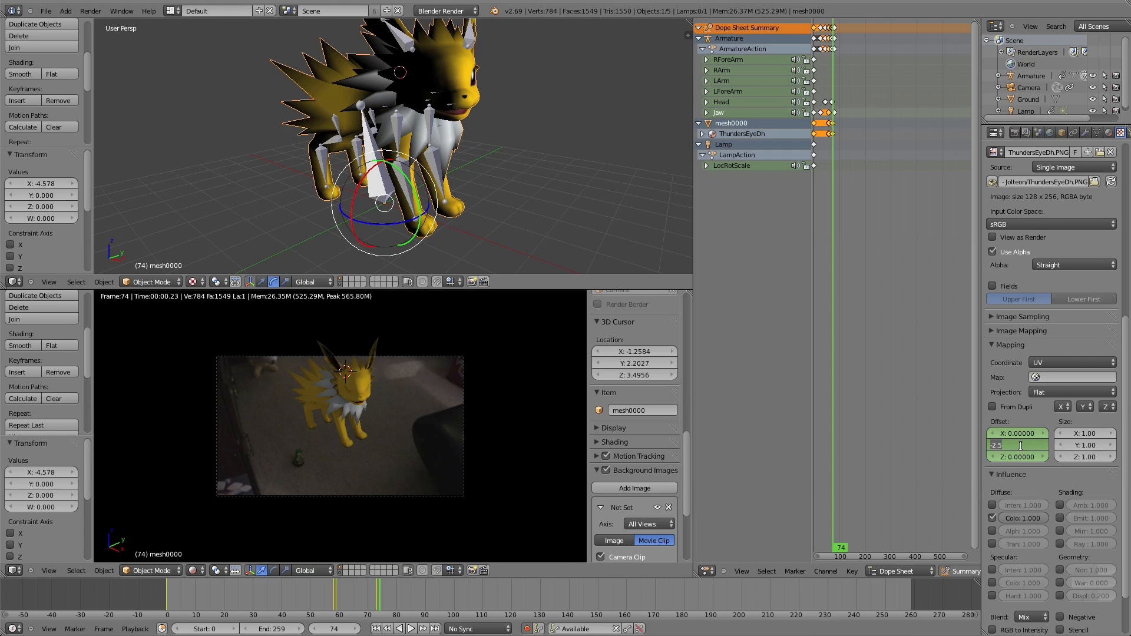
pyautogui.write('0')
pyautogui.press('Return')
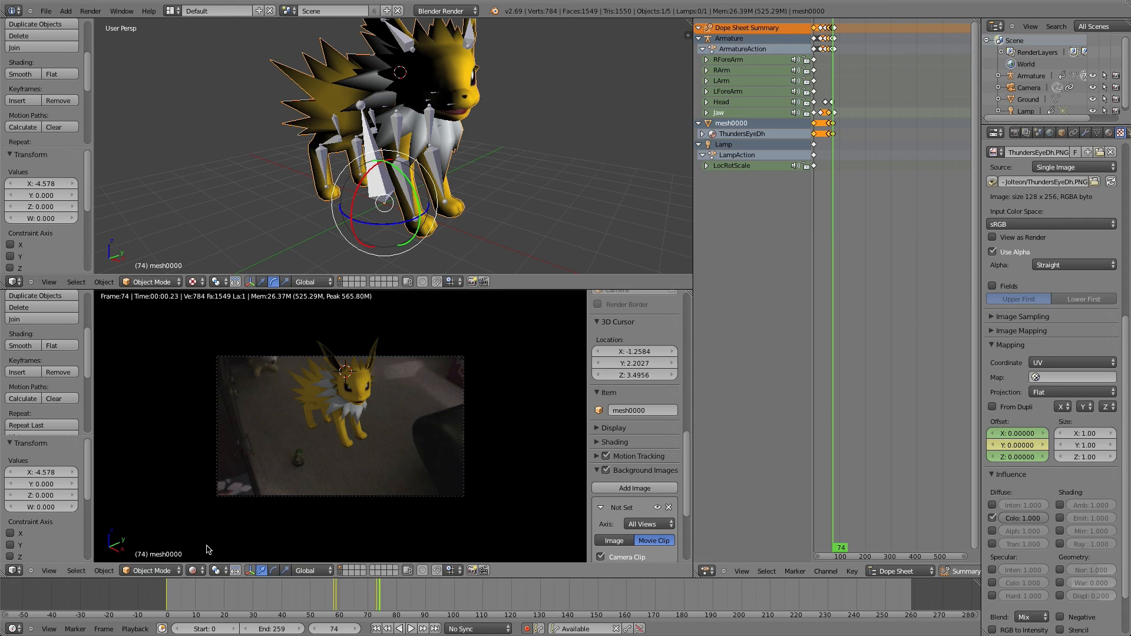
# Step: Play the blink animation from frame 0 in the rendered camera view and stop it
pyautogui.click(167, 596)
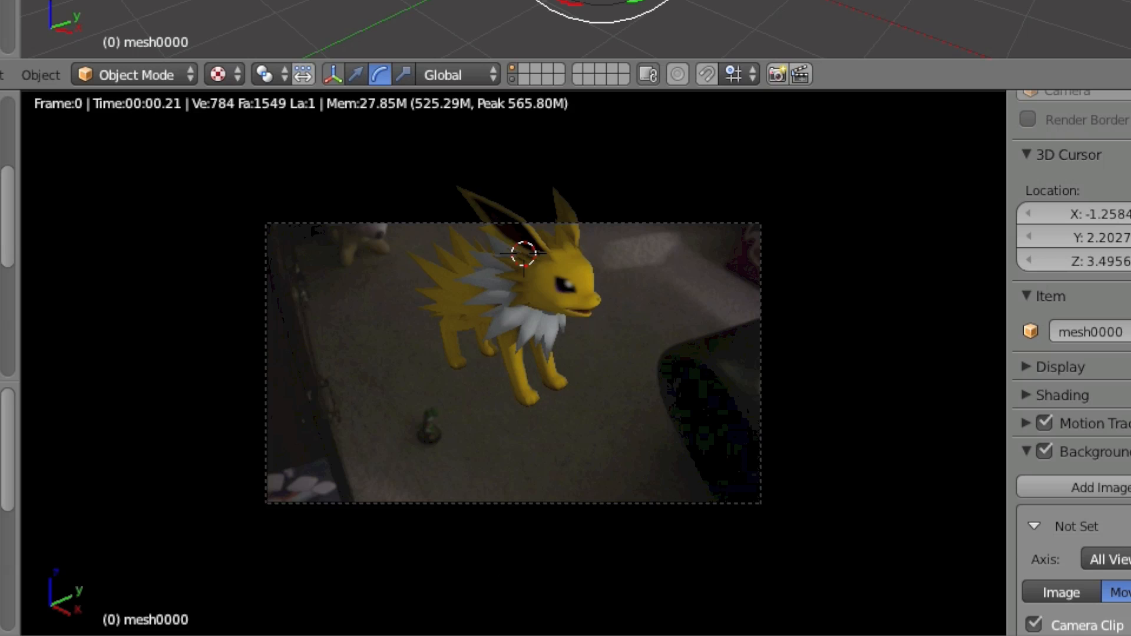
pyautogui.hotkey('alt', 'a')
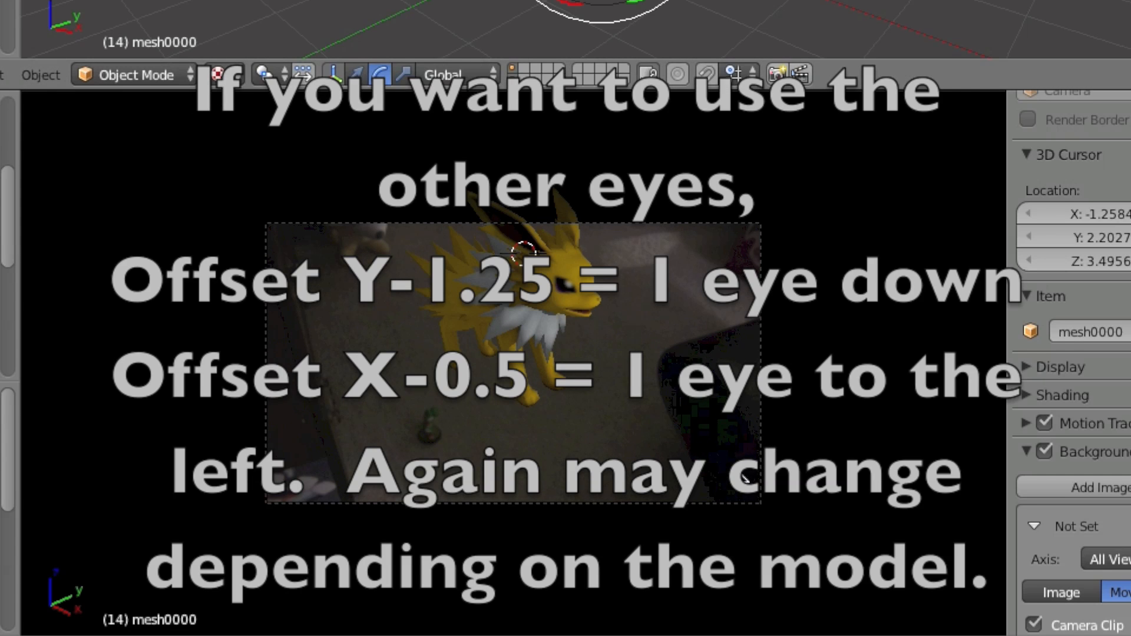
pyautogui.press('Escape')
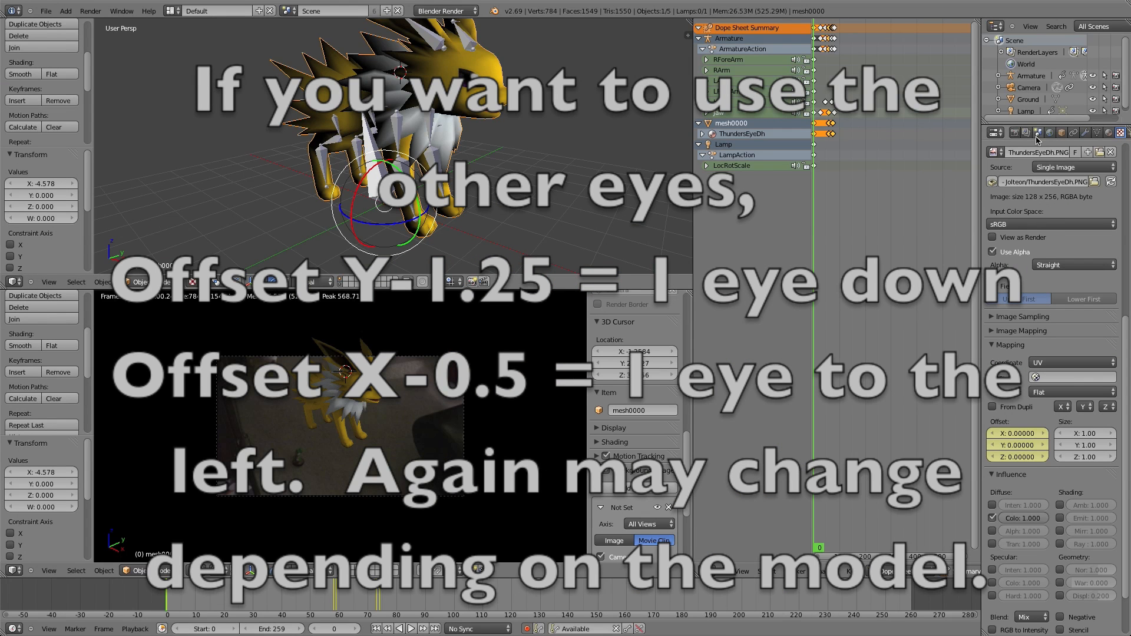
# Step: Scale up the ground plane uniformly by about 2.835
pyautogui.click(1017, 136)
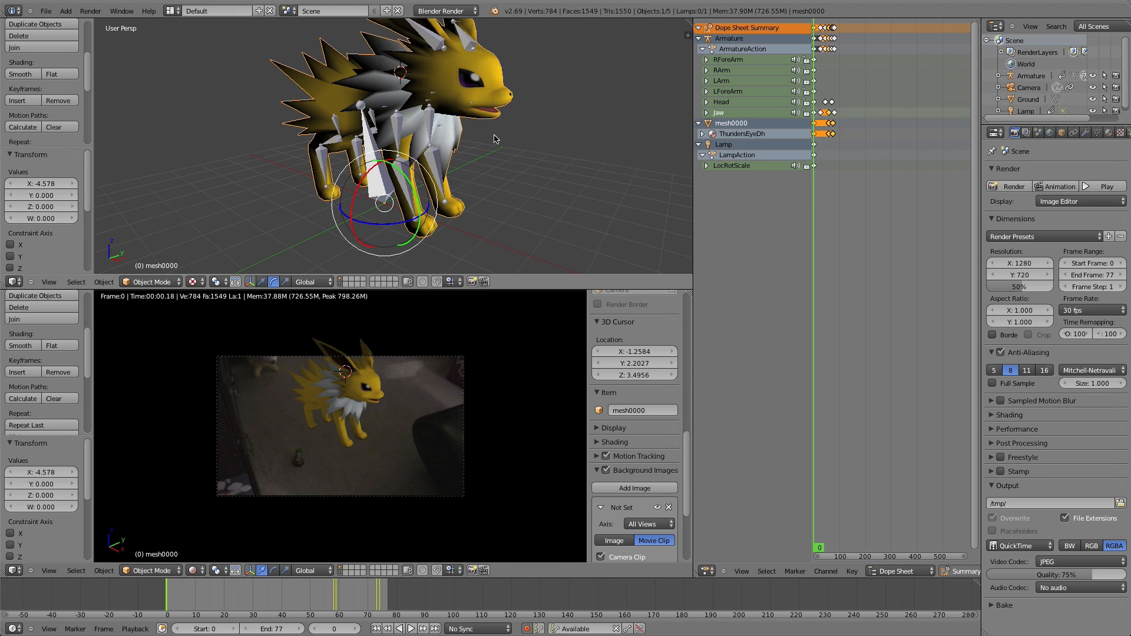
pyautogui.moveTo(568, 113); pyautogui.dragTo(528, 239, button='middle')
pyautogui.rightClick(517, 139)
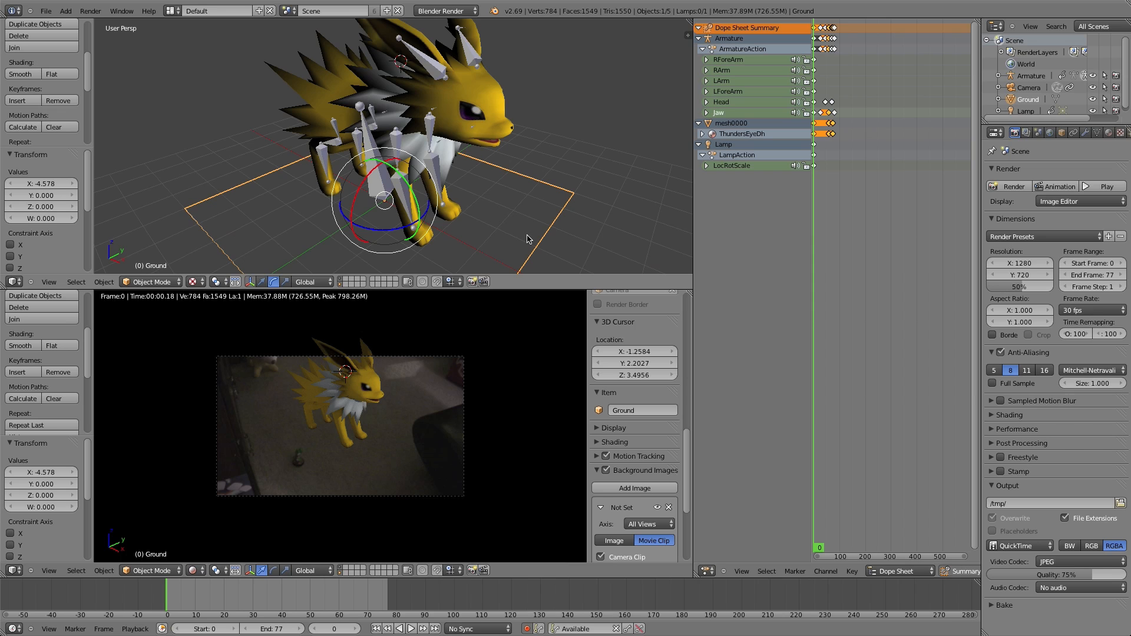
pyautogui.scroll(-4, 527, 239)
pyautogui.press('s')
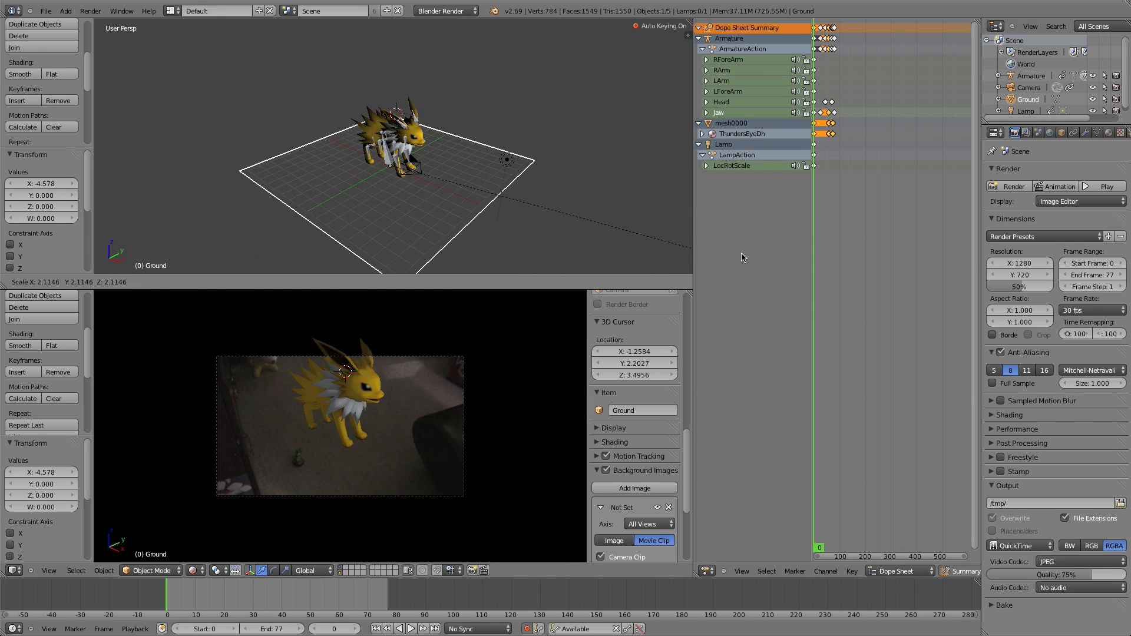
pyautogui.click(740, 255)
# Step: Switch the camera view to Texture shading and enlarge the ground plane again by about 2.275
pyautogui.click(195, 570)
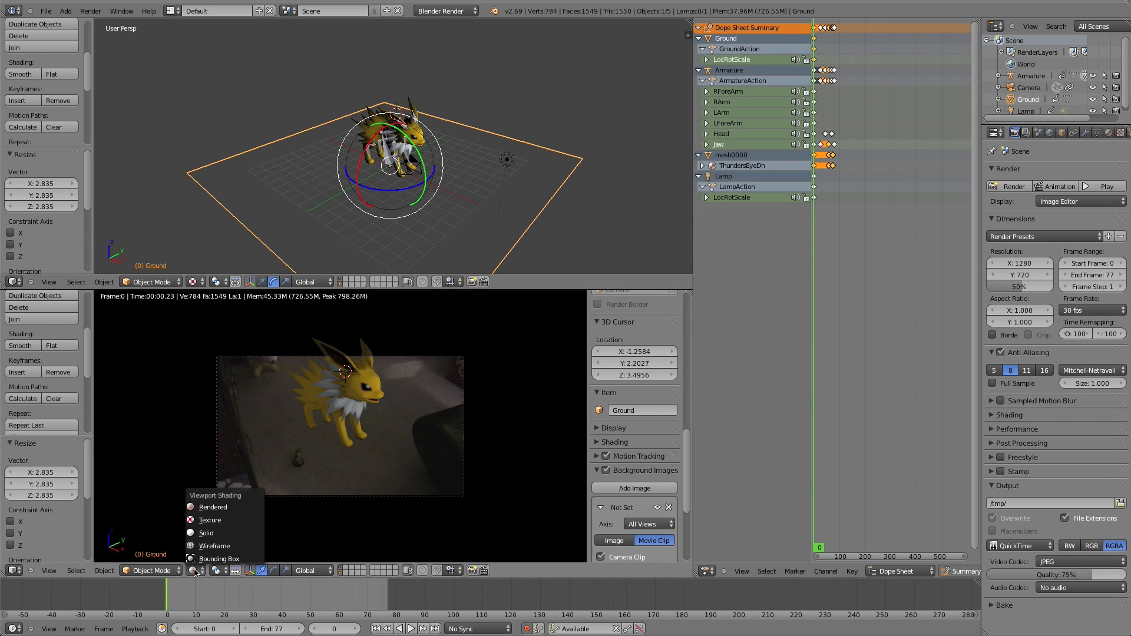
pyautogui.click(209, 520)
pyautogui.press('s')
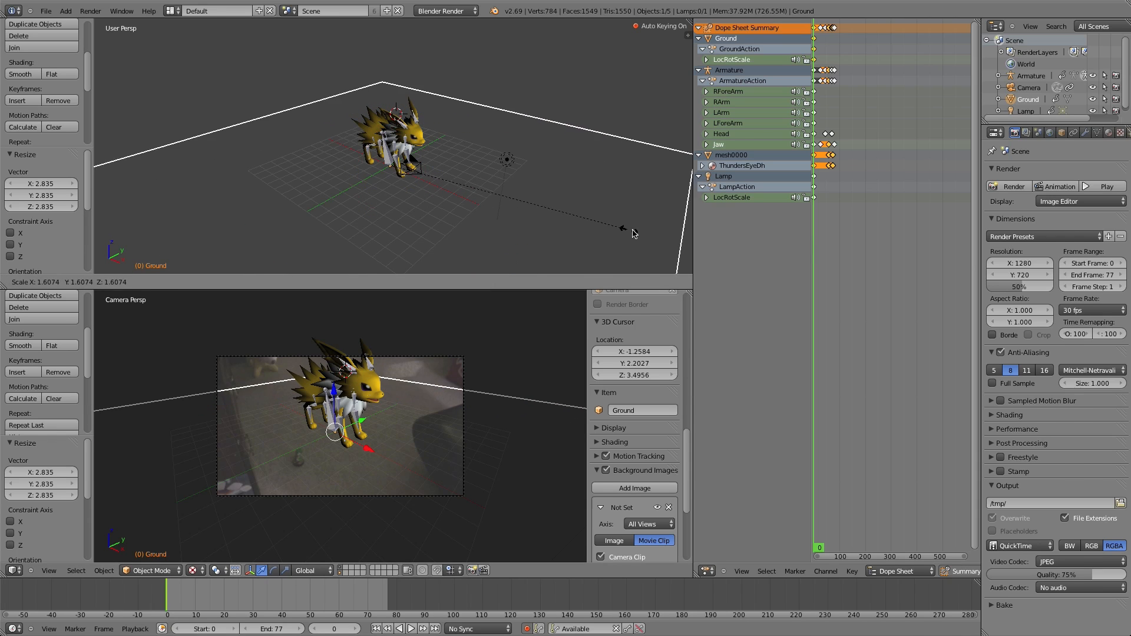
pyautogui.click(734, 247)
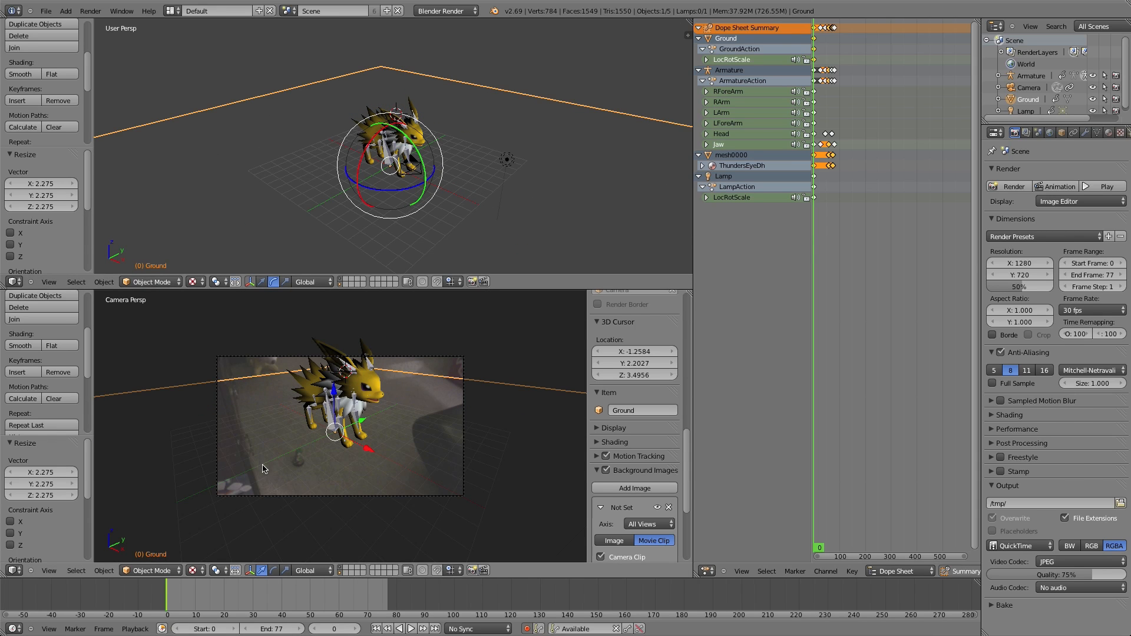
# Step: Move the ground plane about 12.96 units along the Y axis and check its placement around the character
pyautogui.press('g')
pyautogui.press('y')
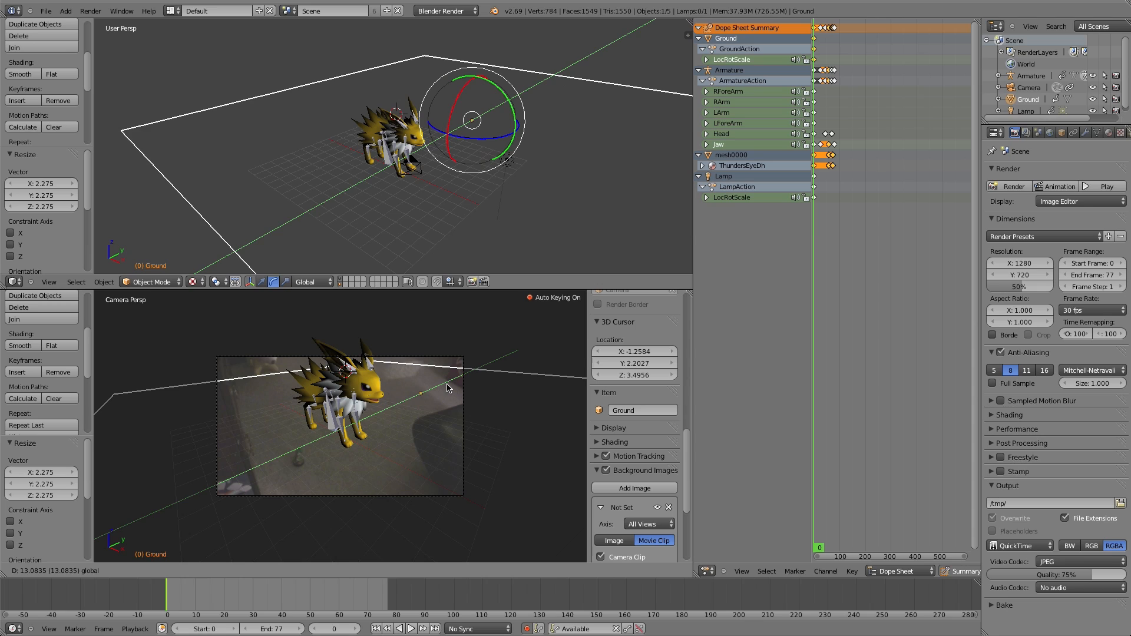
pyautogui.click(447, 387)
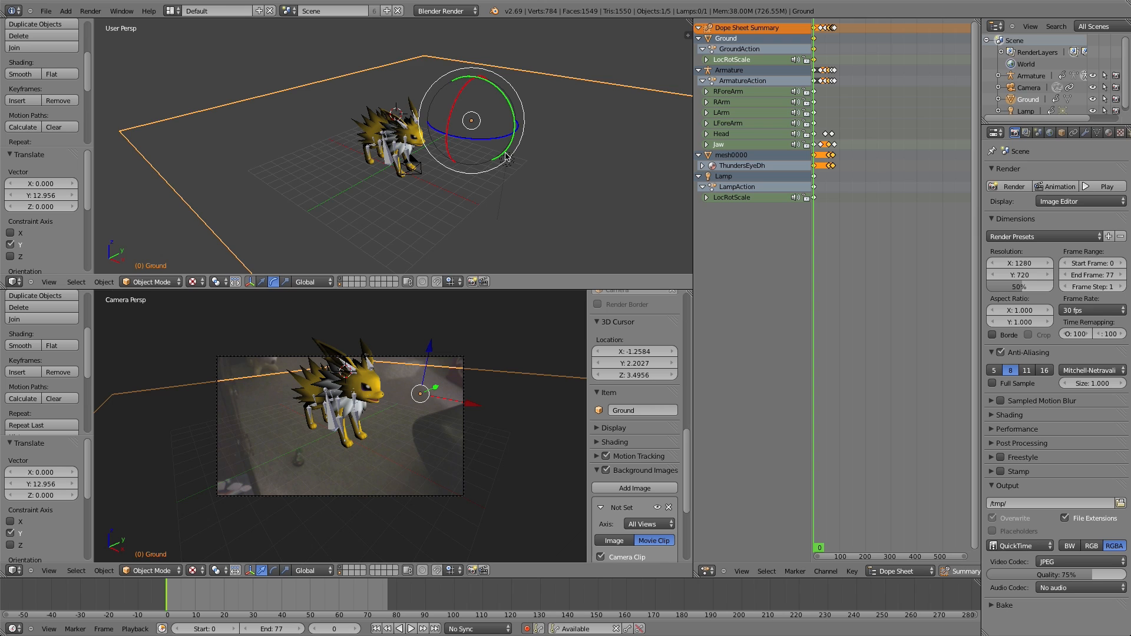
pyautogui.moveTo(502, 164); pyautogui.dragTo(409, 186, button='middle')
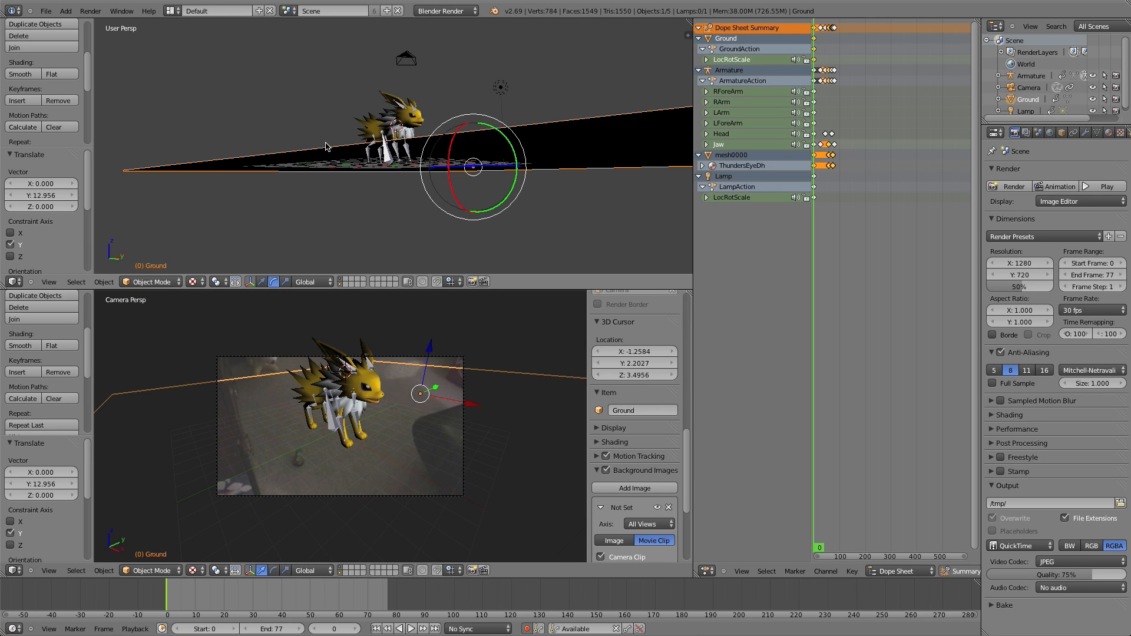
pyautogui.moveTo(303, 167); pyautogui.dragTo(314, 170, button='middle')
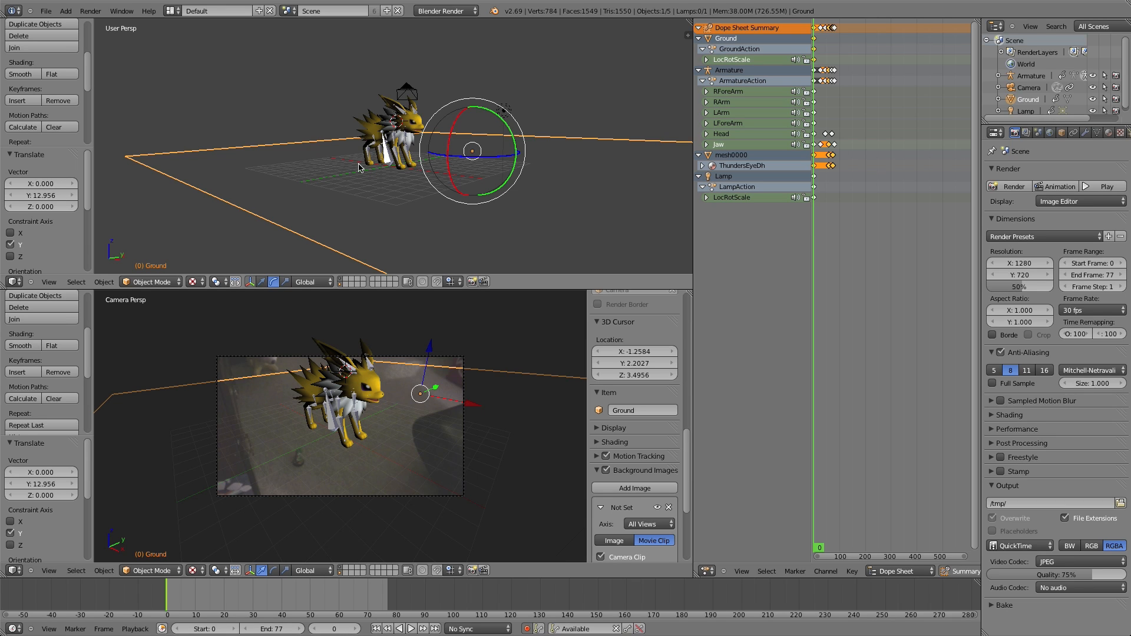
pyautogui.moveTo(360, 167); pyautogui.dragTo(360, 169, button='middle')
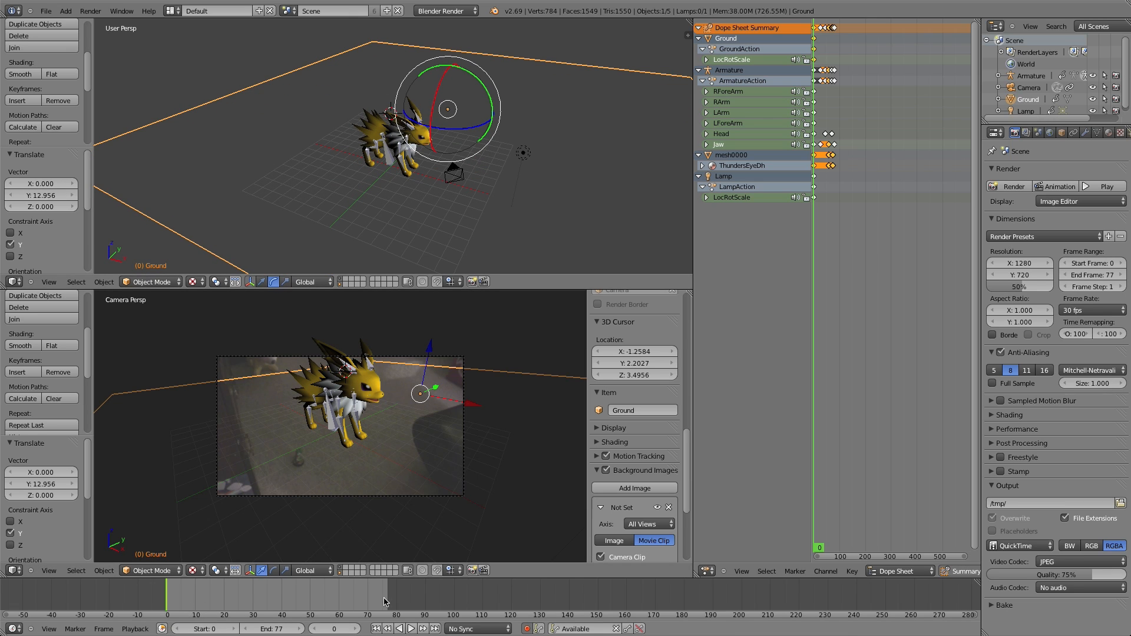
# Step: Start an animation render from frame 0, and switch the render result area back to the 3D camera view
pyautogui.rightClick(341, 422)
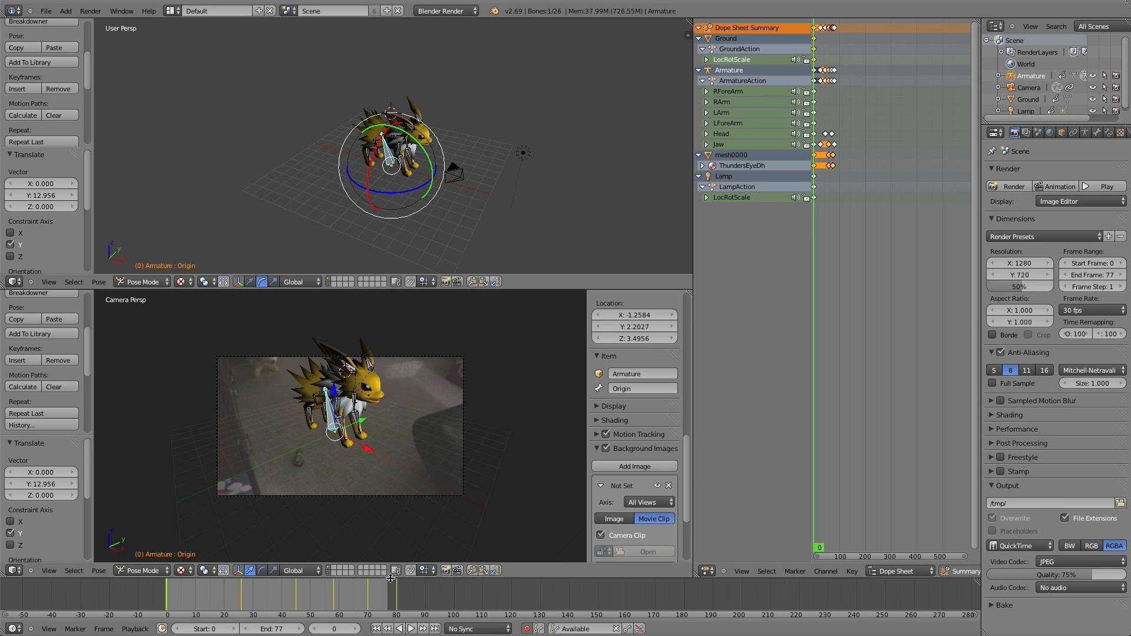
pyautogui.moveTo(421, 157); pyautogui.dragTo(421, 135, button='middle')
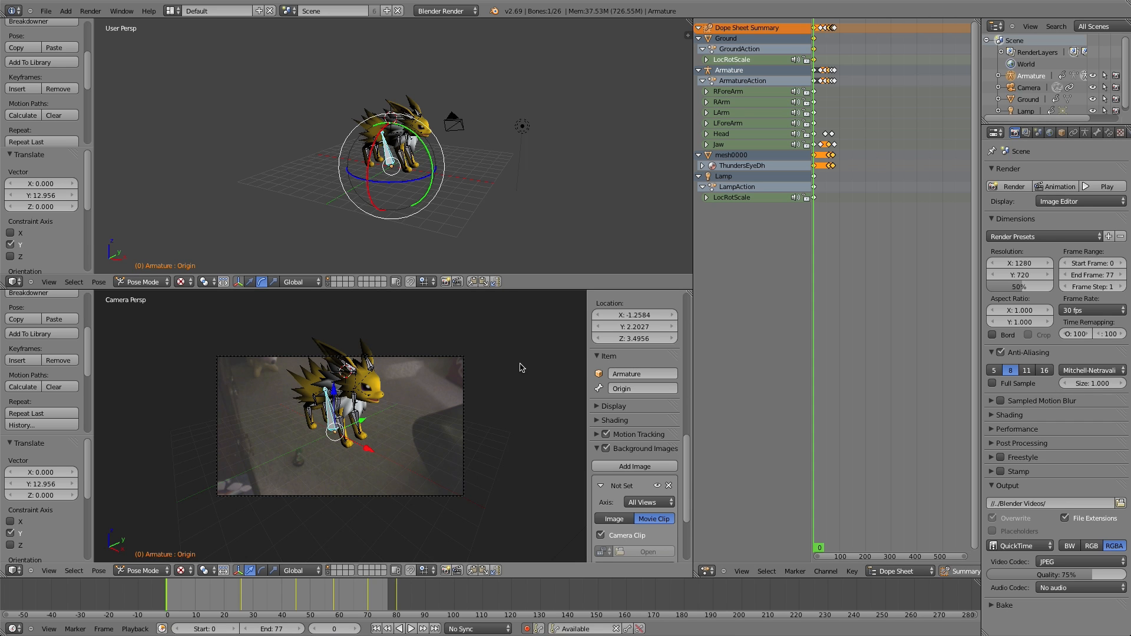
pyautogui.click(1059, 187)
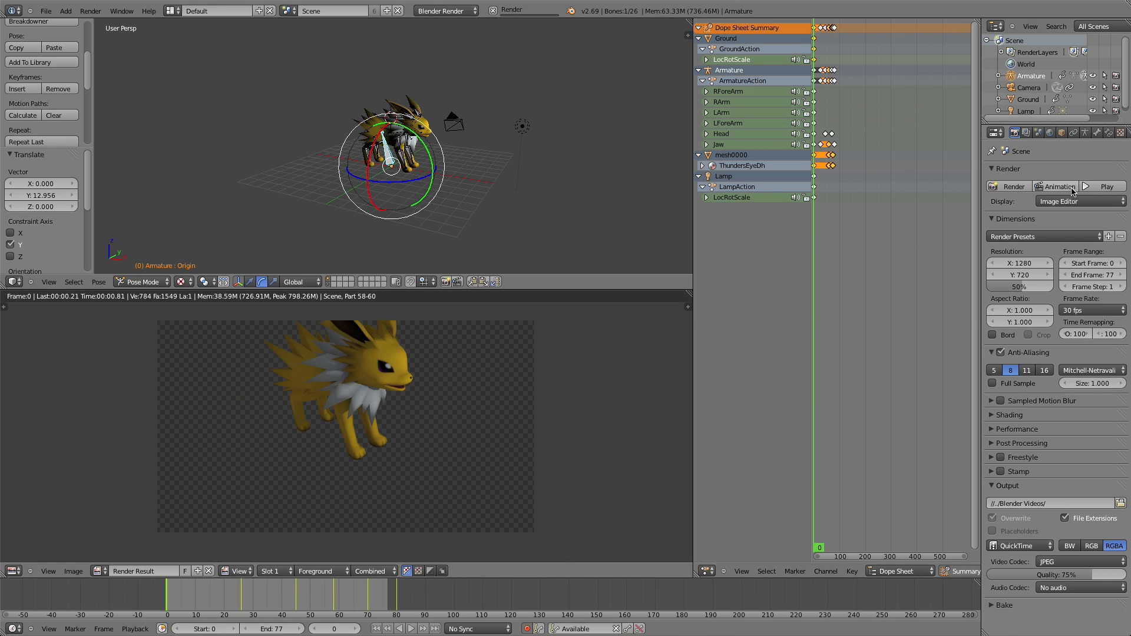
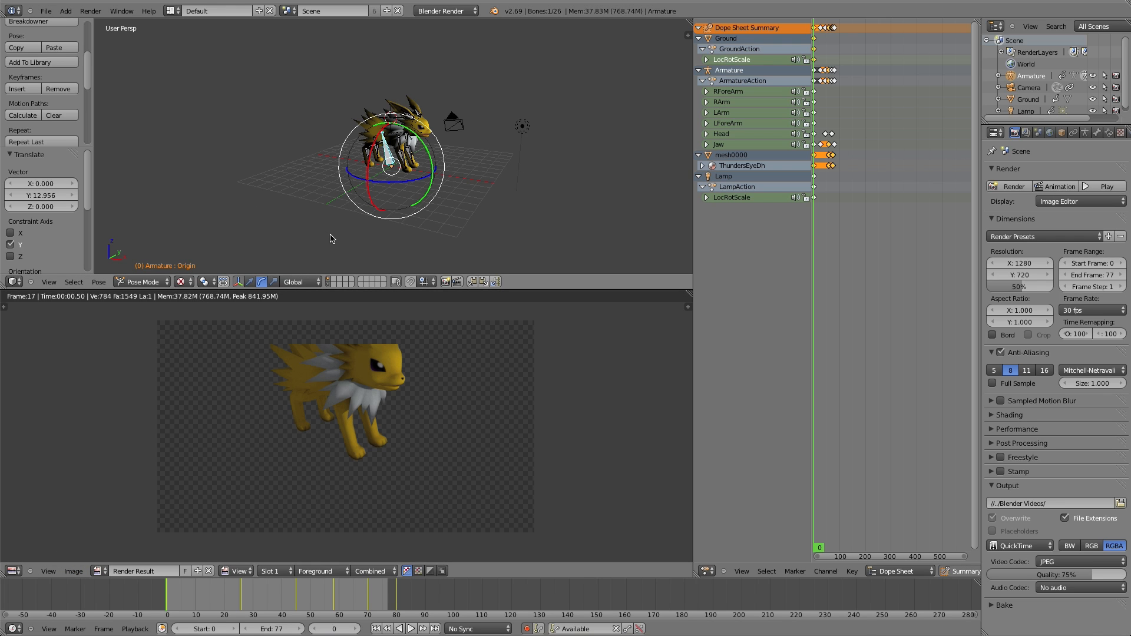
pyautogui.click(13, 571)
pyautogui.click(17, 560)
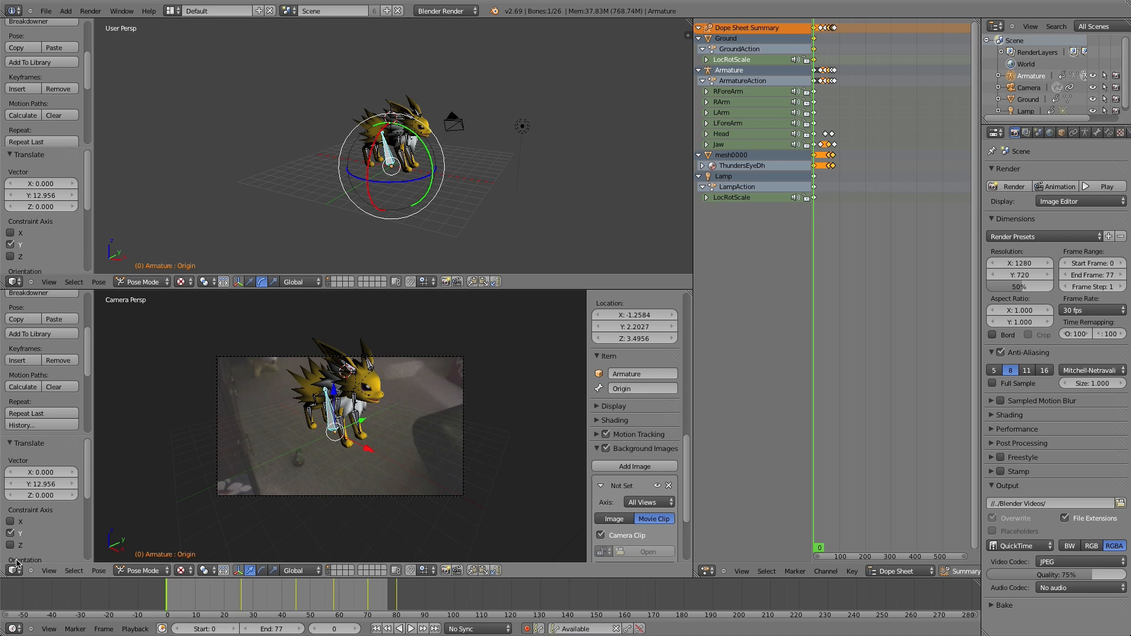
# Step: Raise the lamp well above the character with the translate manipulator, ending with a Z move of about 1.089
pyautogui.rightClick(522, 124)
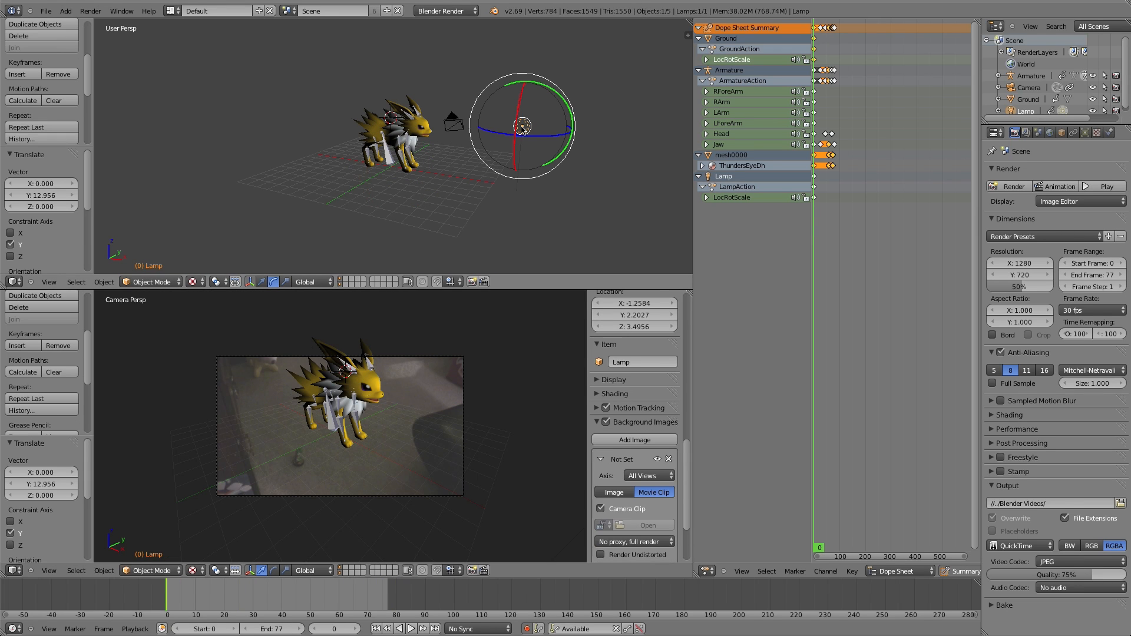
pyautogui.click(261, 282)
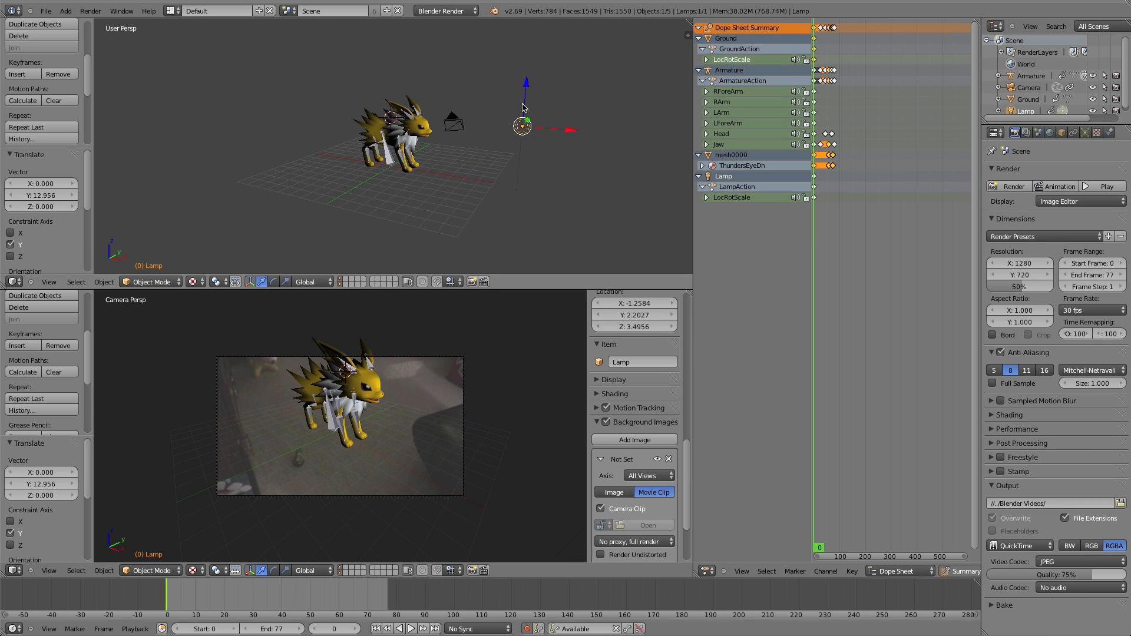
pyautogui.moveTo(528, 90); pyautogui.dragTo(536, 8)
pyautogui.moveTo(579, 48); pyautogui.dragTo(581, 12)
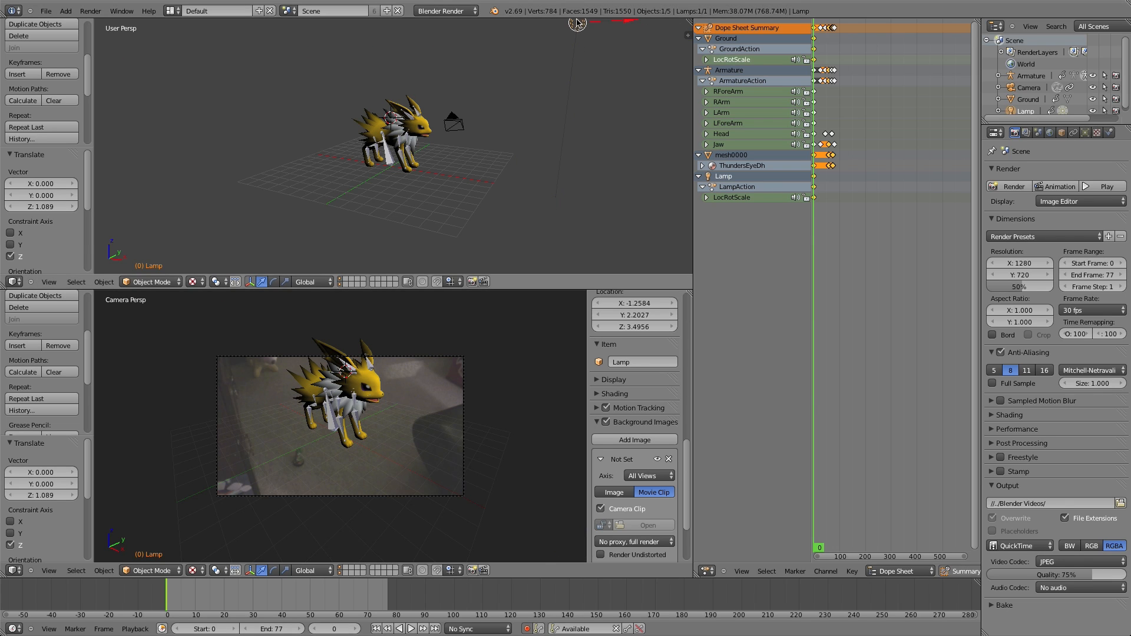
# Step: Start the animation render with the raised lamp and cancel it
pyautogui.click(1058, 186)
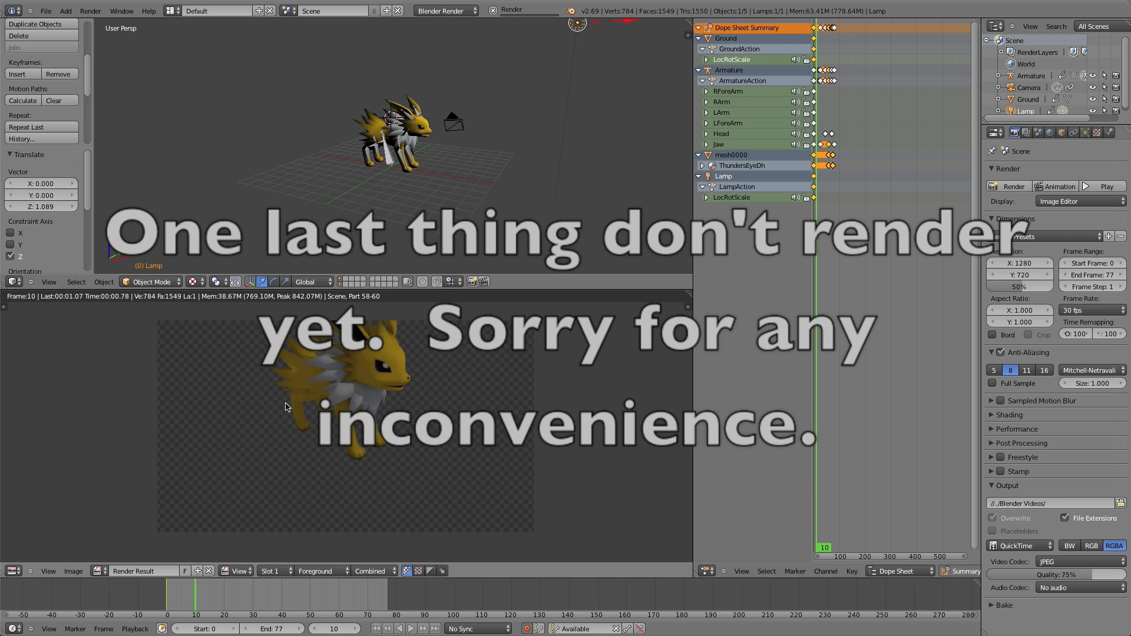
pyautogui.press('Escape')
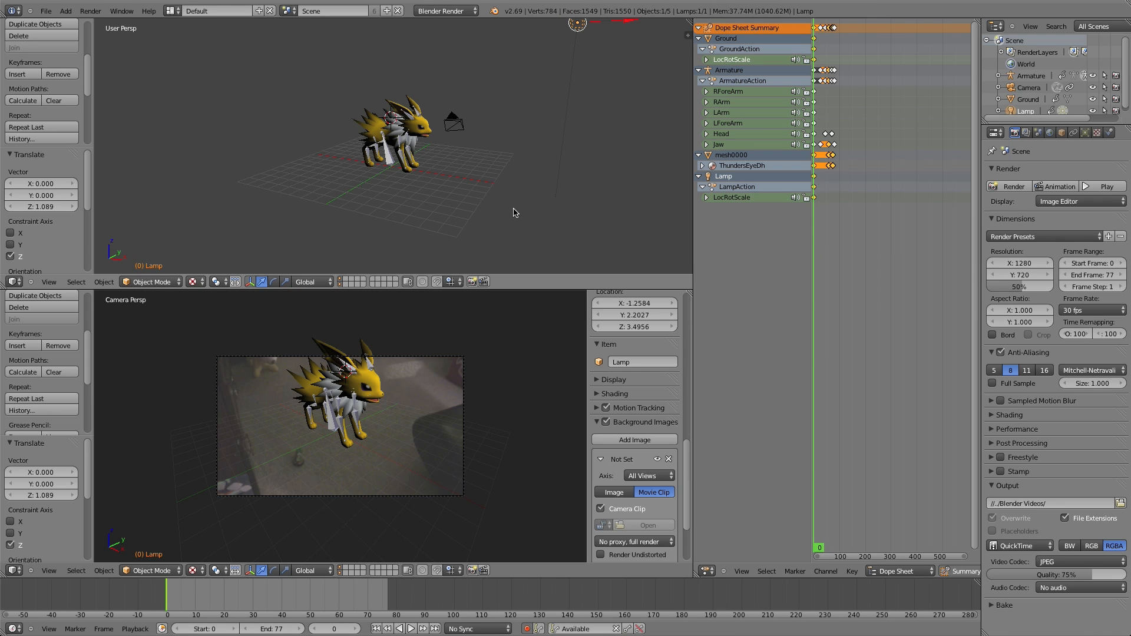
pyautogui.scroll(-5, 513, 213)
pyautogui.scroll(10, 513, 212)
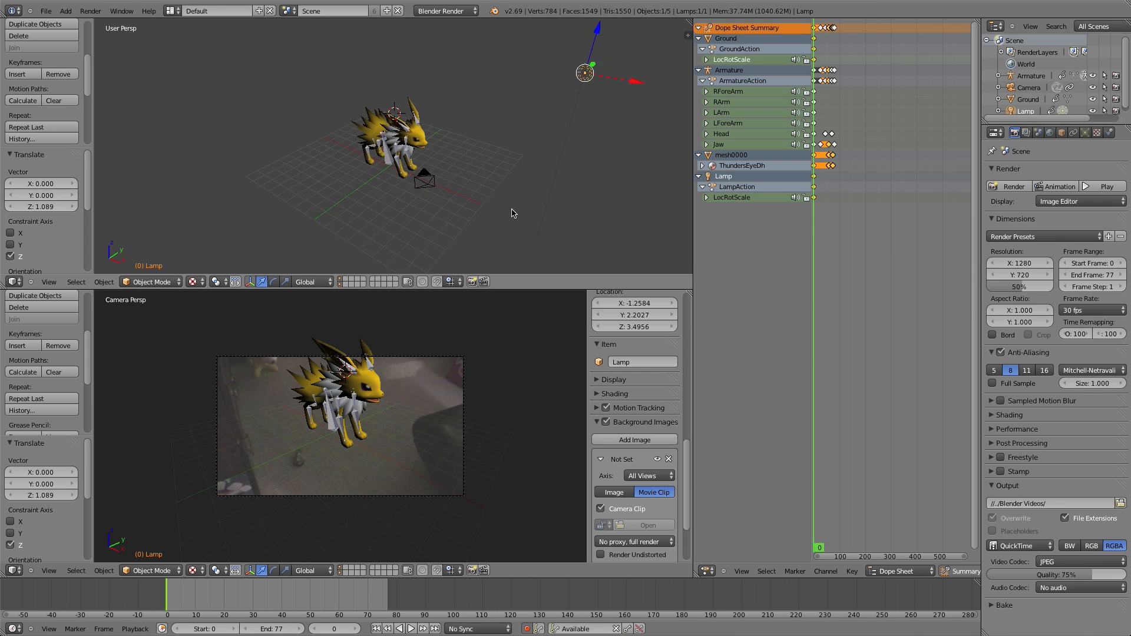
pyautogui.scroll(3, 512, 214)
pyautogui.scroll(-5, 522, 215)
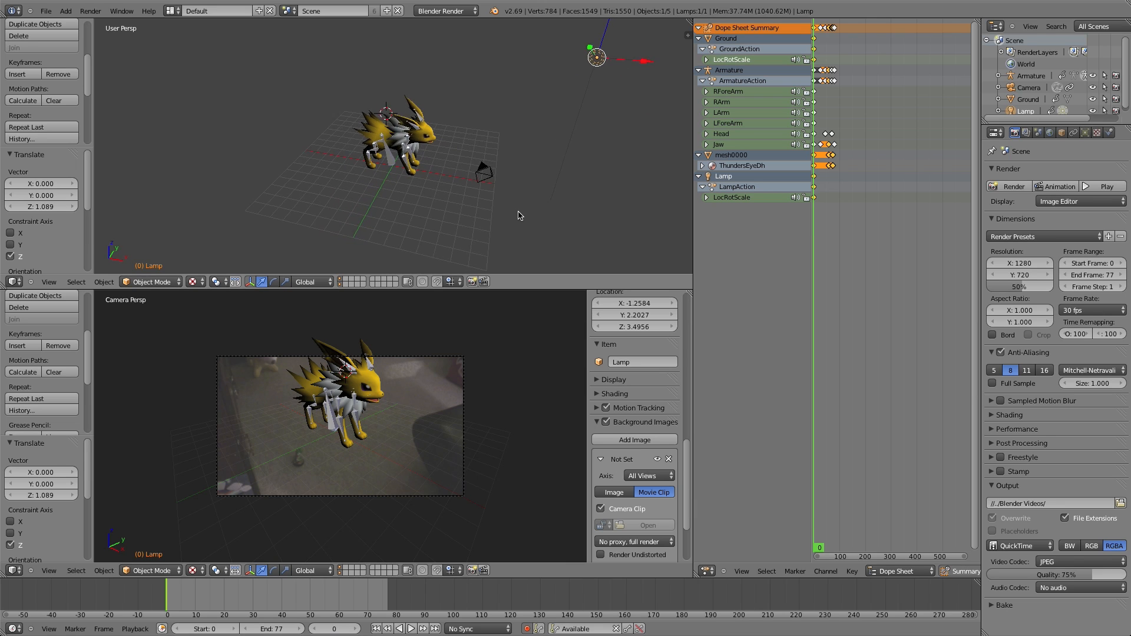
pyautogui.scroll(5, 521, 215)
pyautogui.scroll(-5, 521, 171)
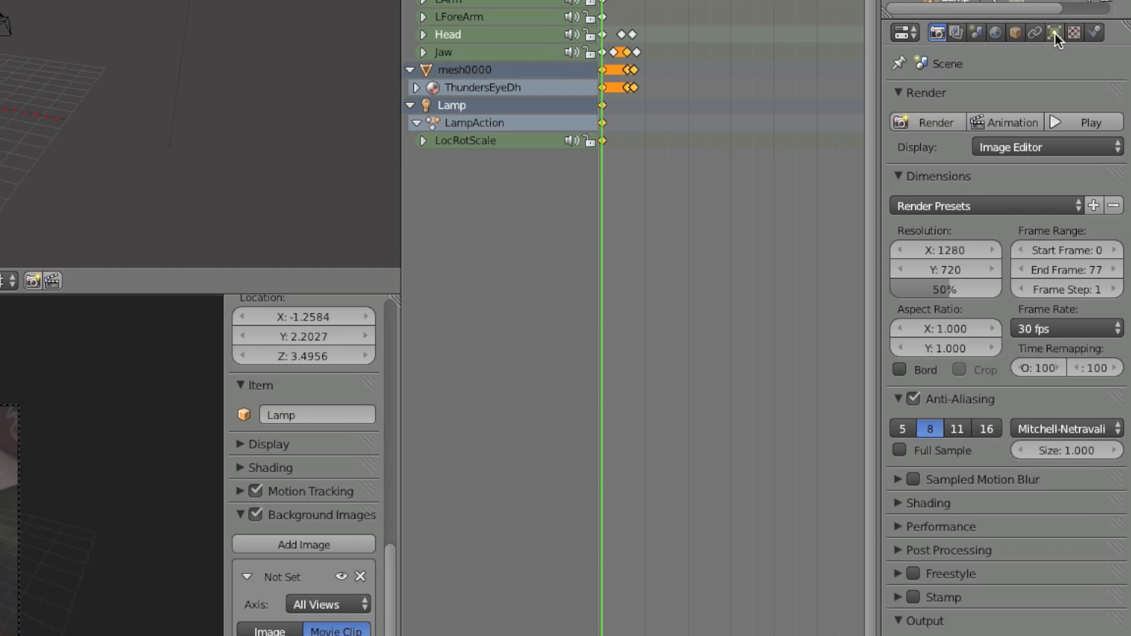
# Step: Set the lamp's ray shadow samples to 3 and its soft size to about 0.764
pyautogui.click(1054, 33)
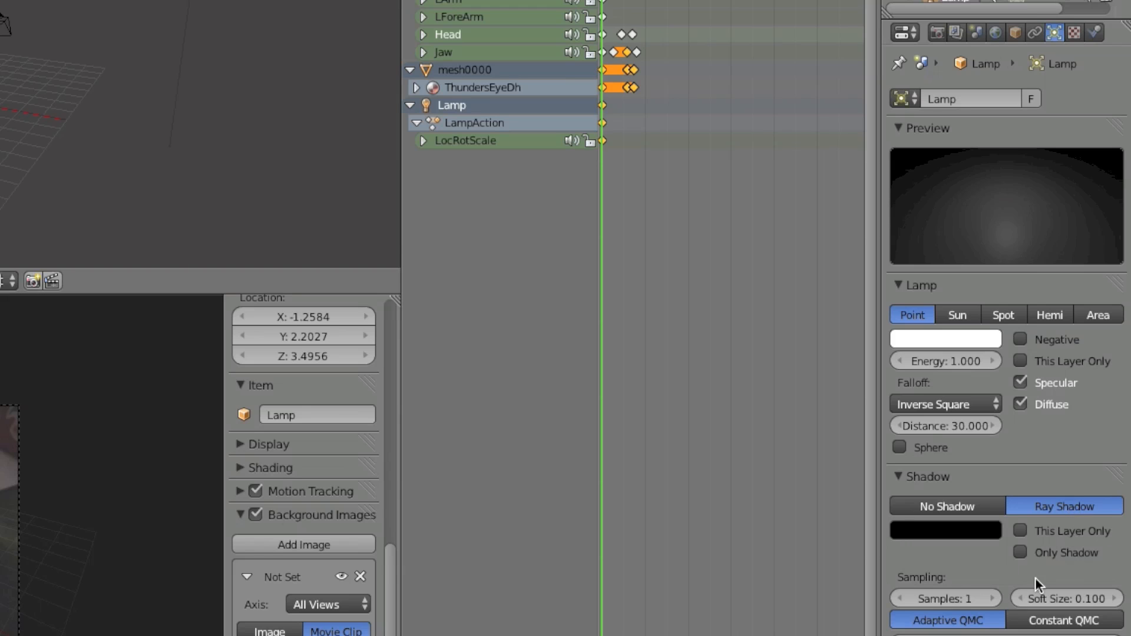
pyautogui.click(993, 599)
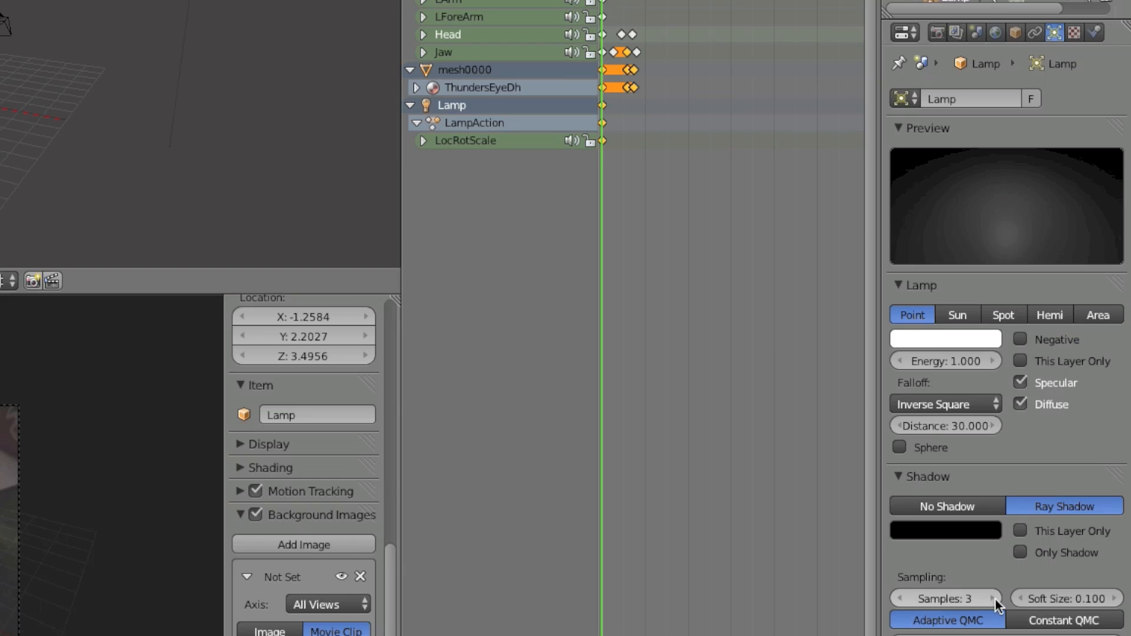
pyautogui.moveTo(1091, 595)
pyautogui.mouseDown()
pyautogui.moveTo(1122, 602)
pyautogui.moveTo(1068, 597)
pyautogui.moveTo(1099, 606)
pyautogui.mouseUp()
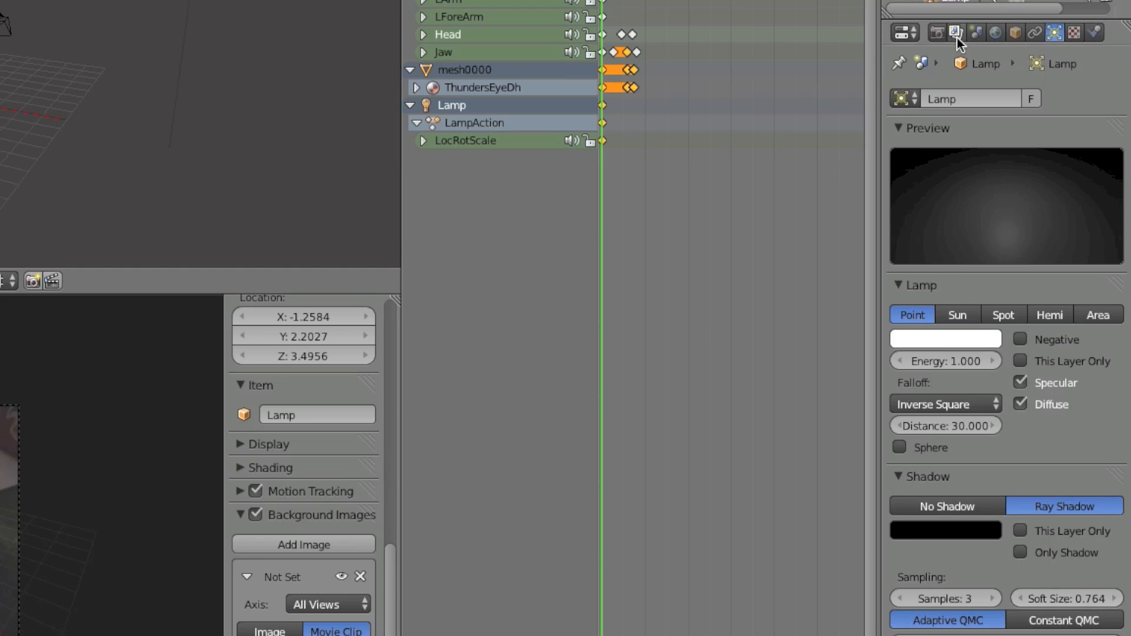
# Step: Render the animation for frames 0 to 77 with the new lamp shadow settings
pyautogui.click(938, 34)
pyautogui.click(1003, 127)
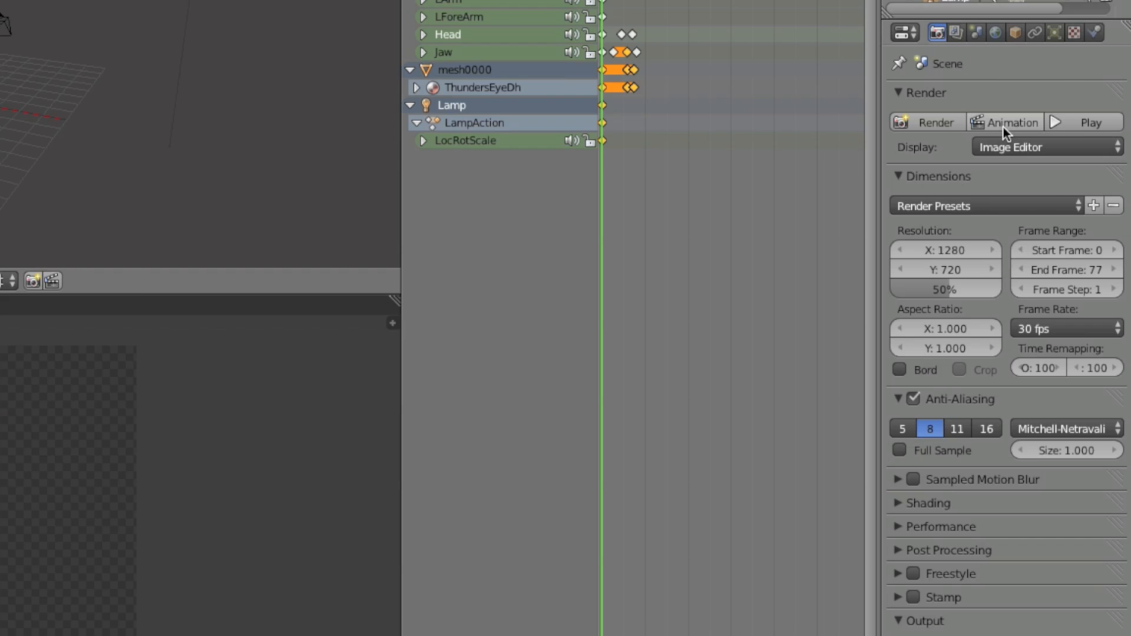